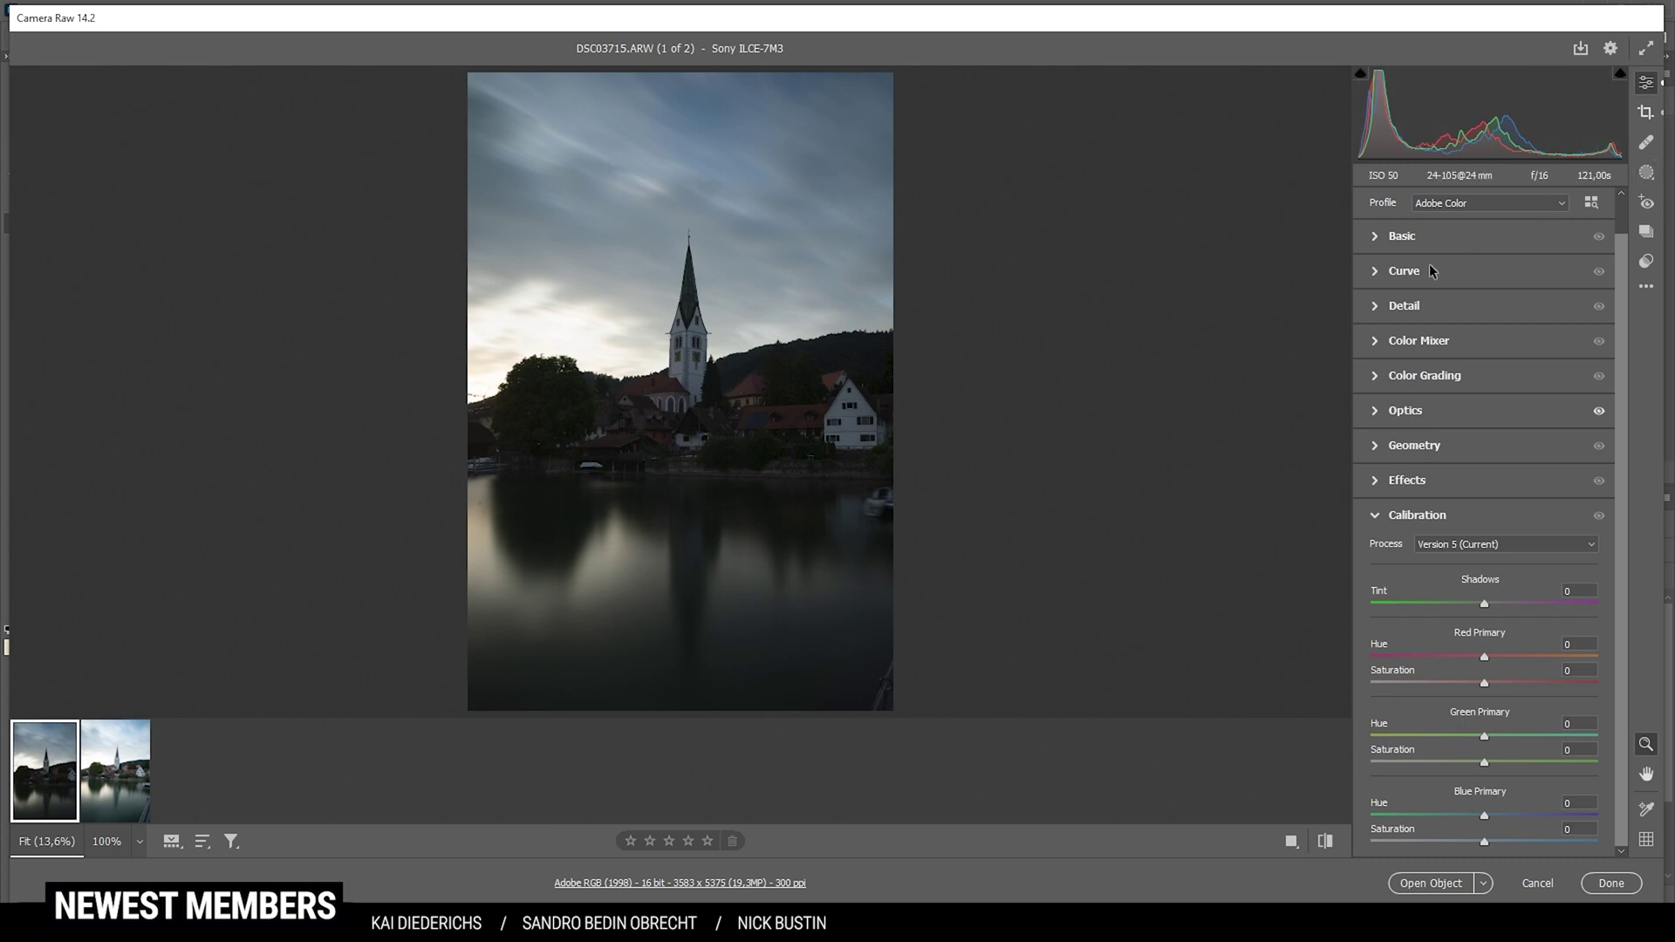
Apply the Adobe Landscape profile and warm the white balance temperature to 7700
click(1457, 206)
click(1464, 236)
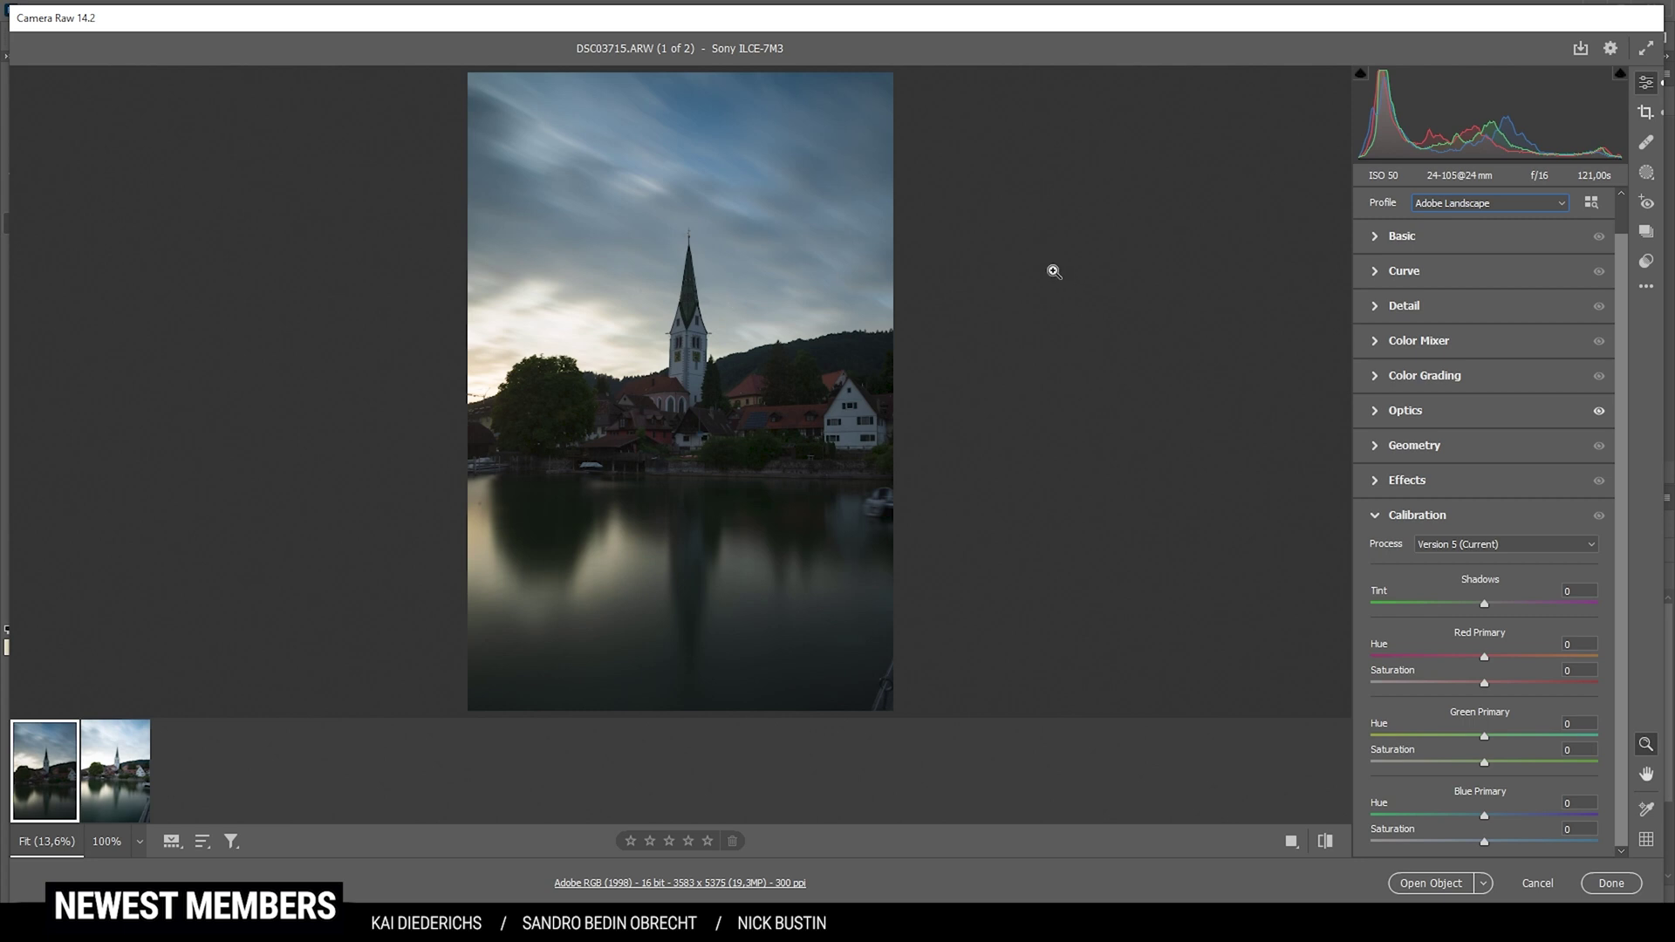
click(1374, 241)
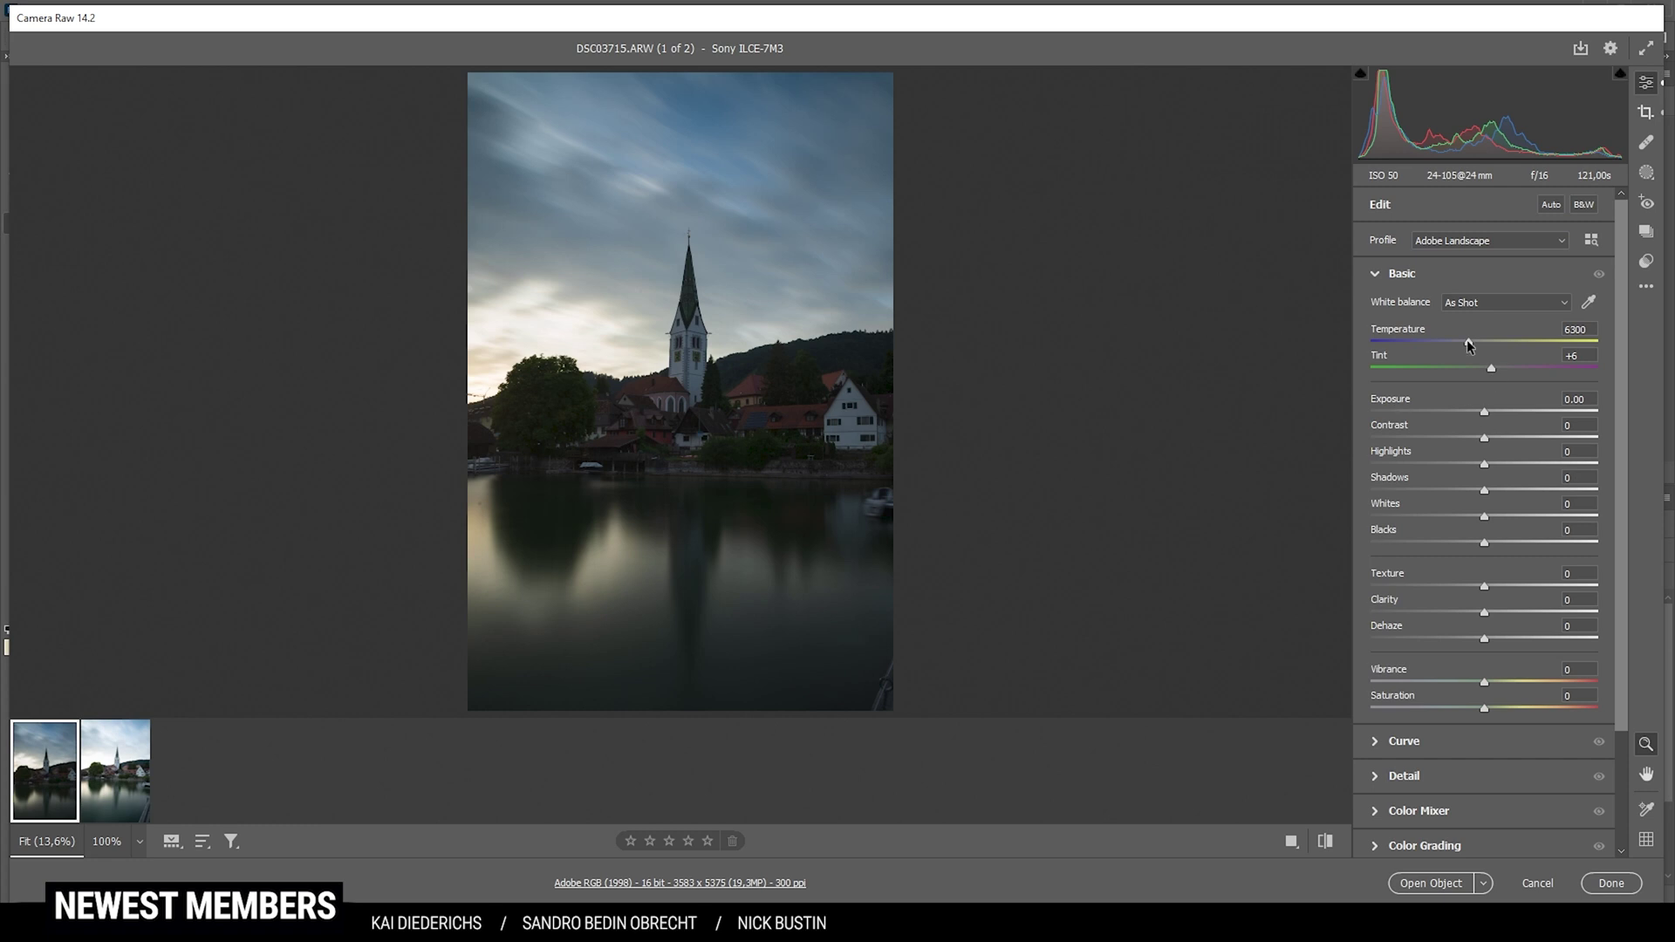
drag(1468, 342, 1487, 344)
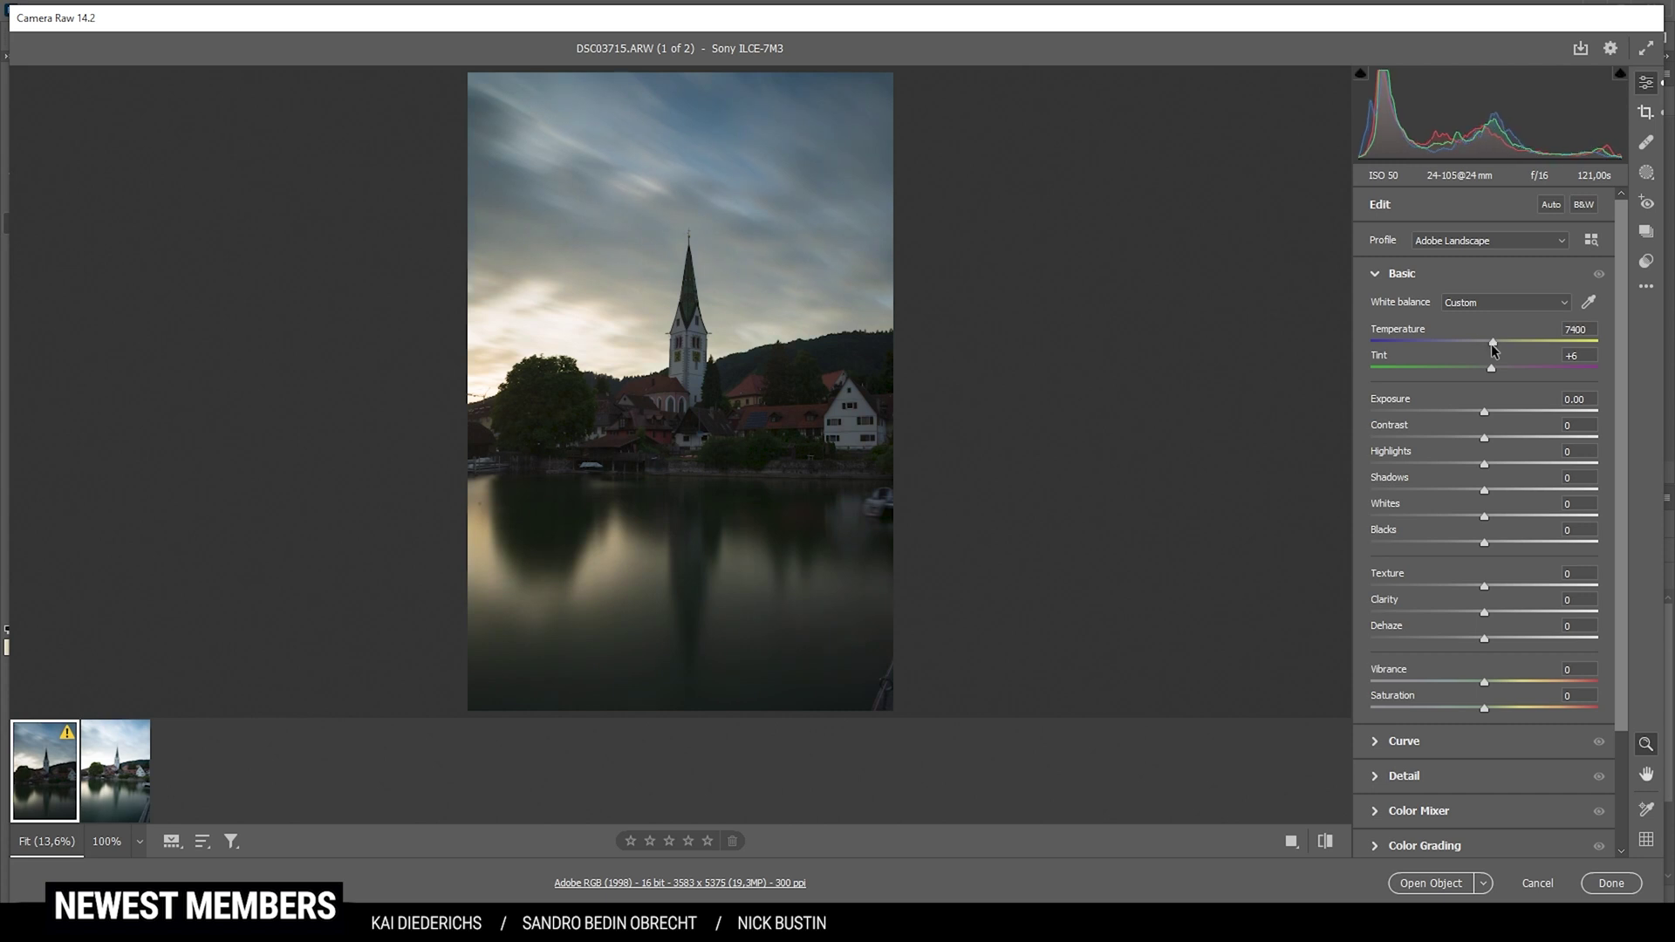
drag(1497, 344, 1499, 347)
Set exposure to +0.75, highlights -32, shadows +27 and whites +4
drag(1486, 416, 1501, 419)
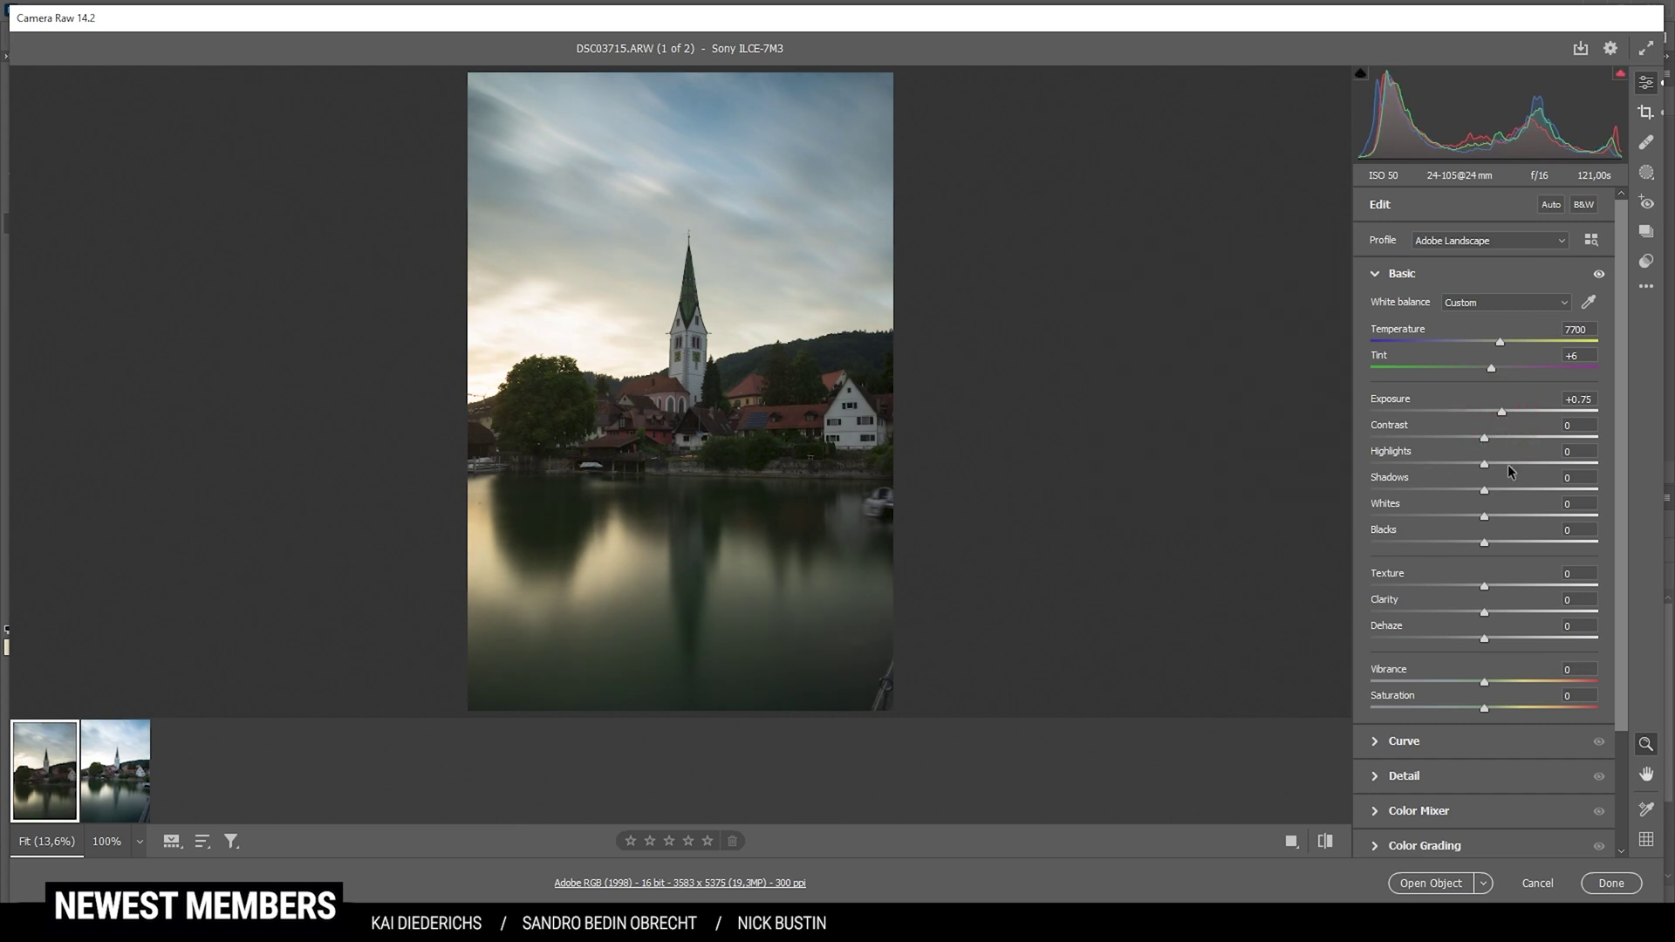
drag(1484, 464, 1447, 463)
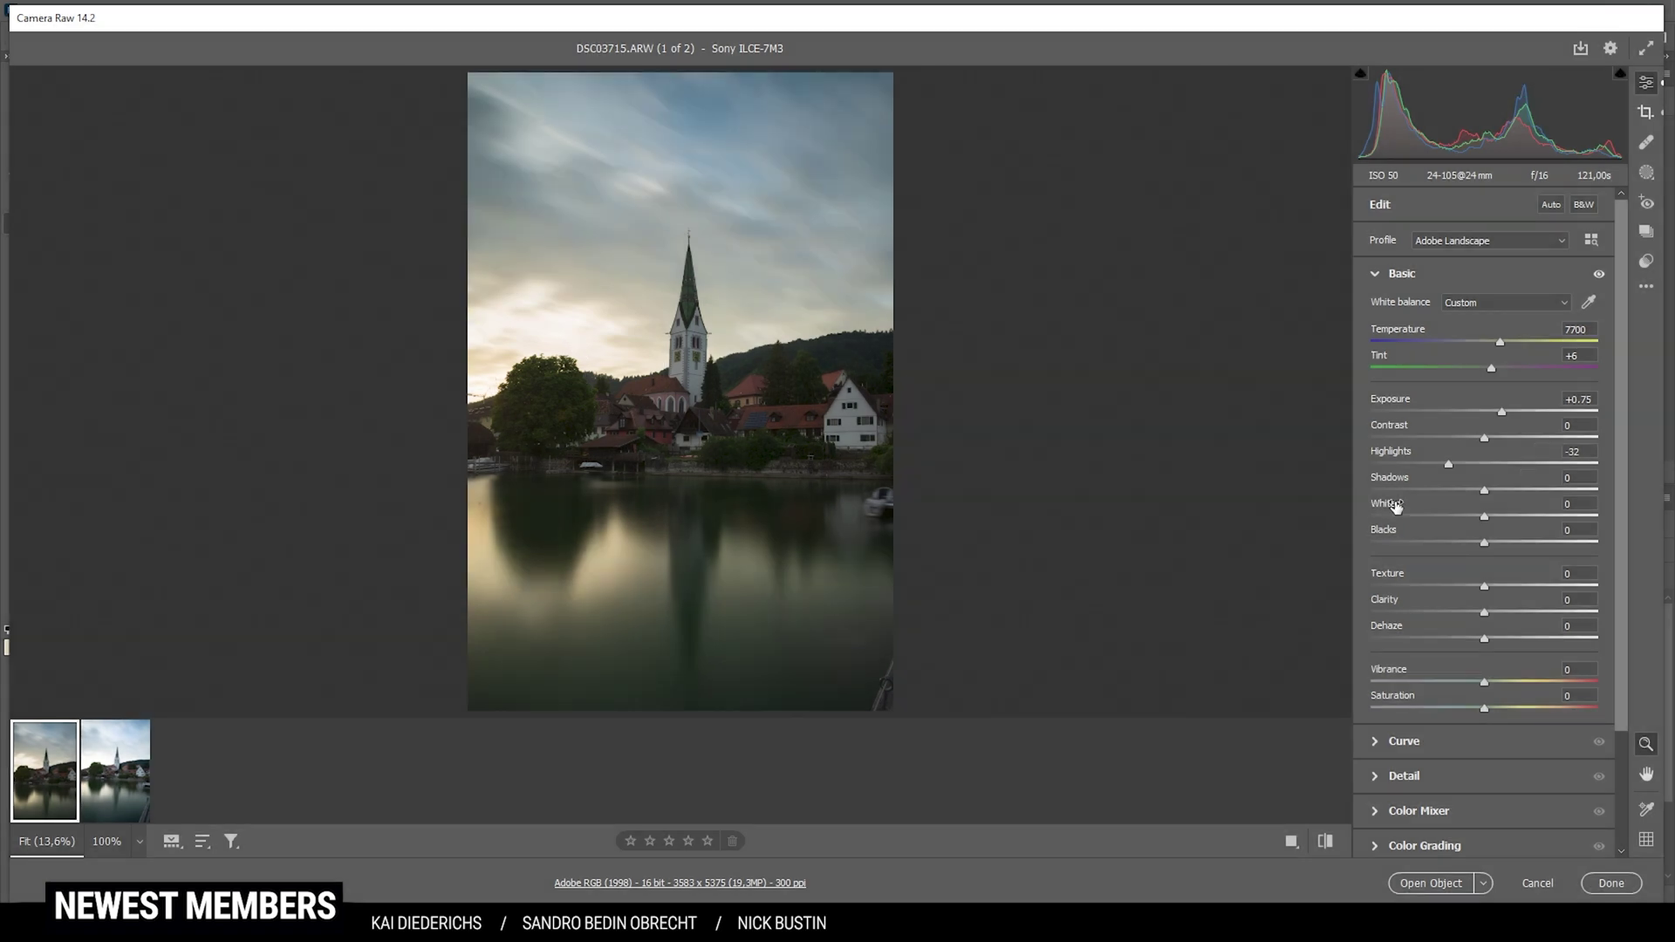
drag(1484, 487, 1515, 497)
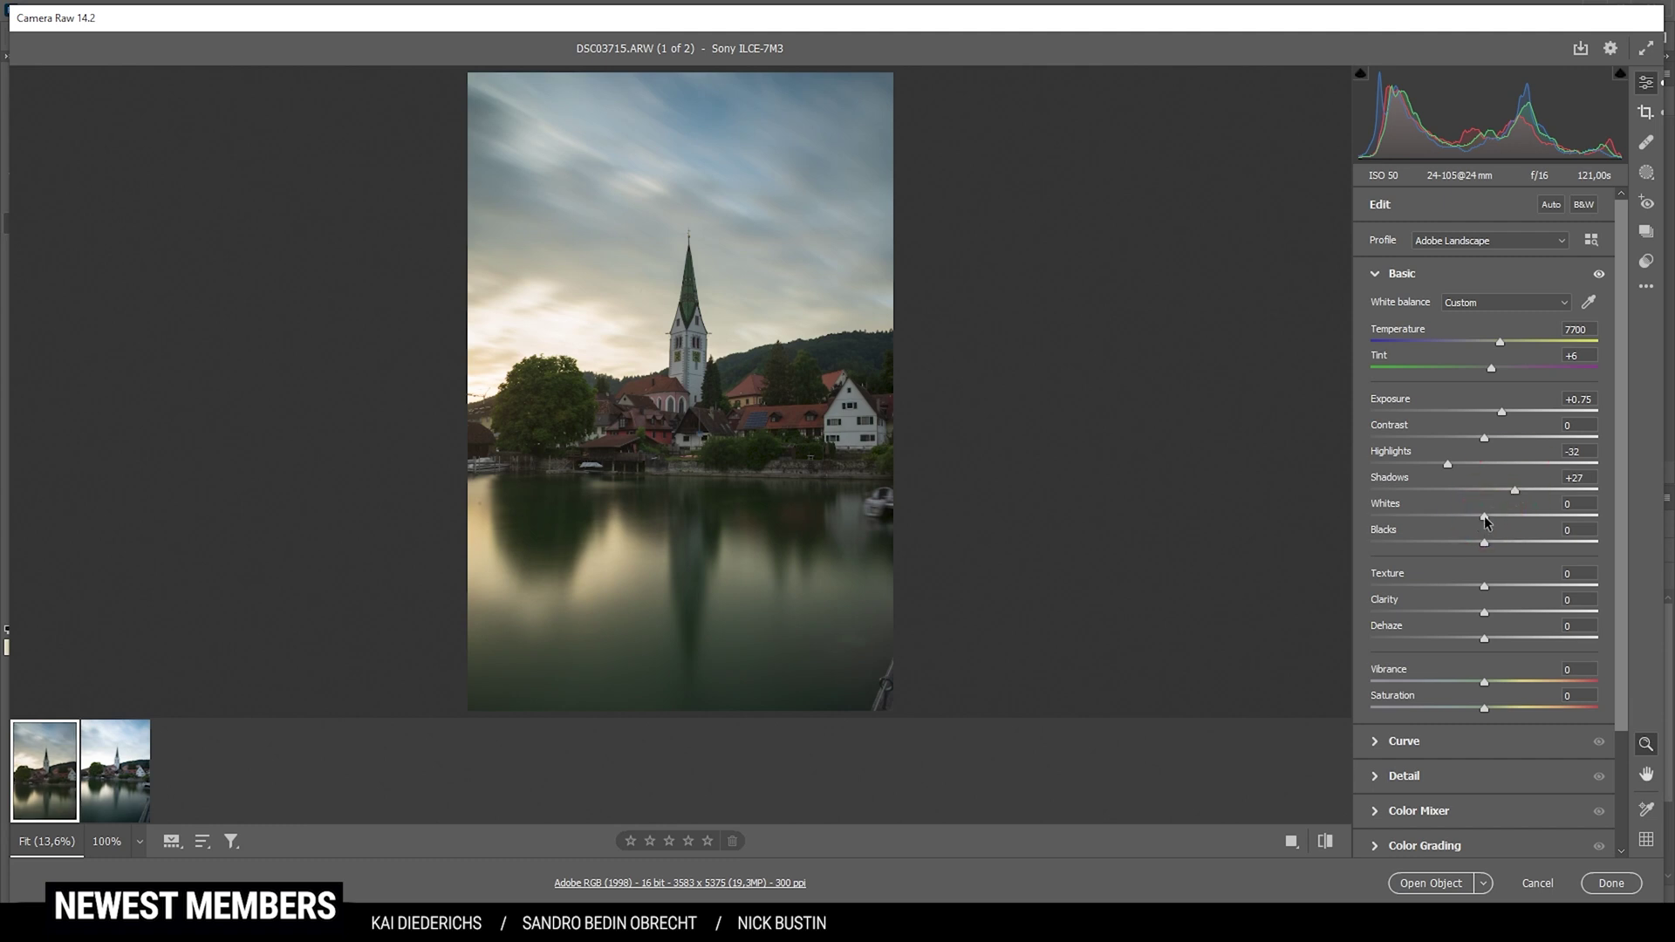
drag(1484, 515, 1488, 516)
Add texture +4 and clarity +8, and raise vibrance to +31
drag(1484, 586, 1491, 590)
drag(1484, 612, 1493, 616)
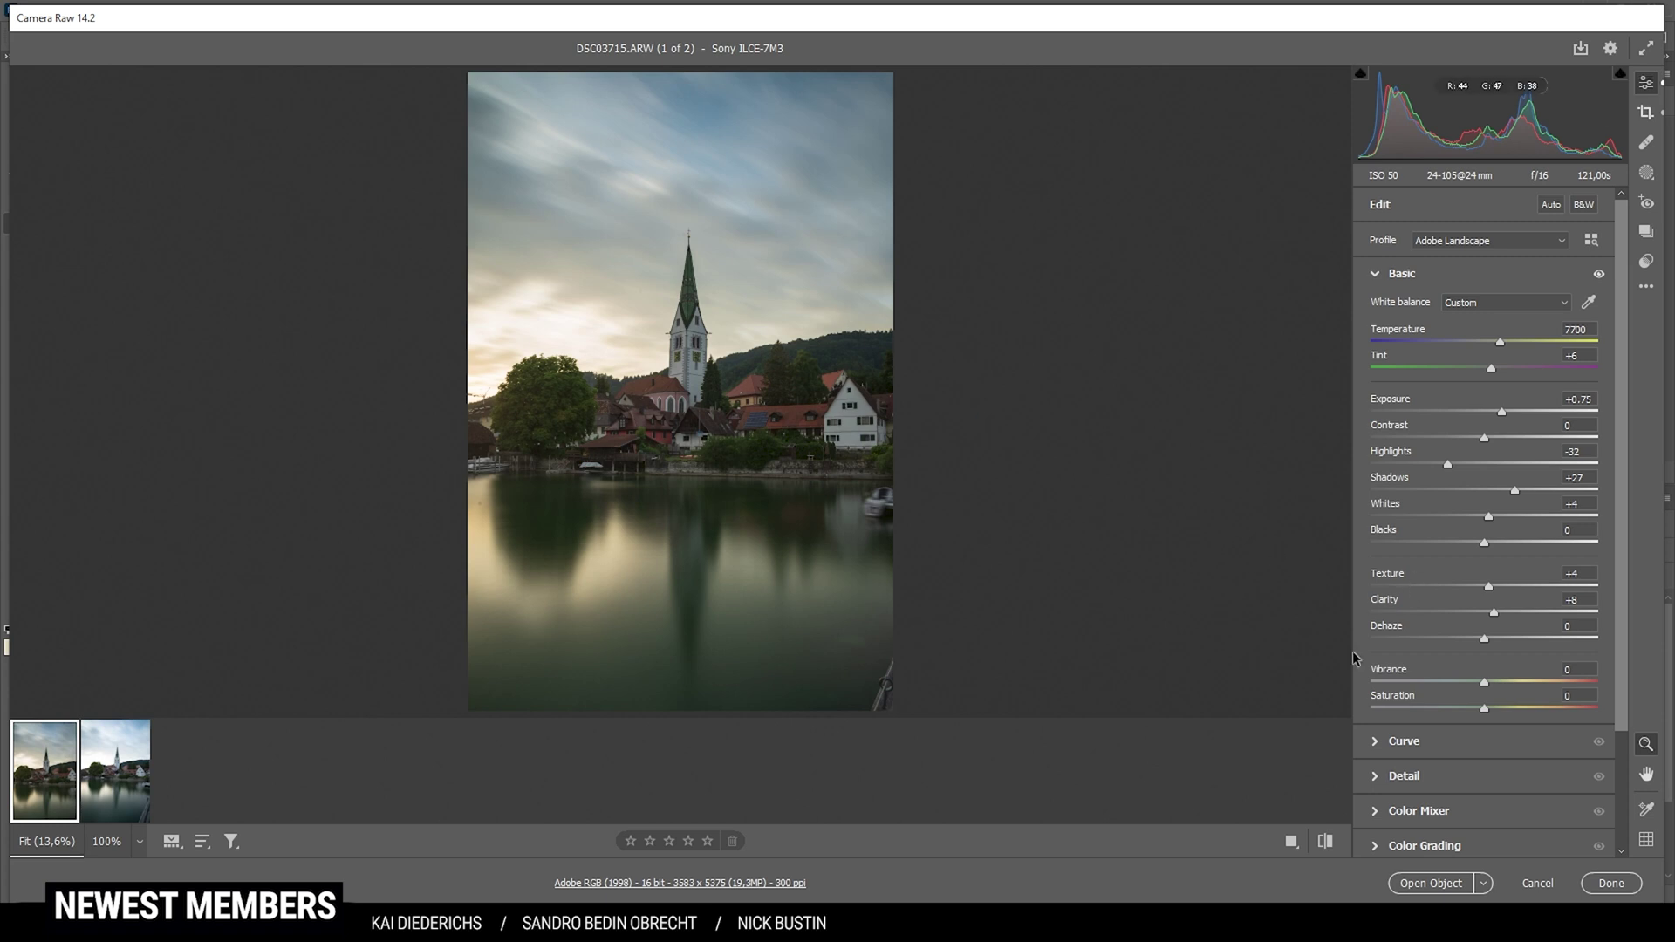
drag(1486, 681, 1493, 681)
drag(1516, 686, 1520, 686)
click(1324, 842)
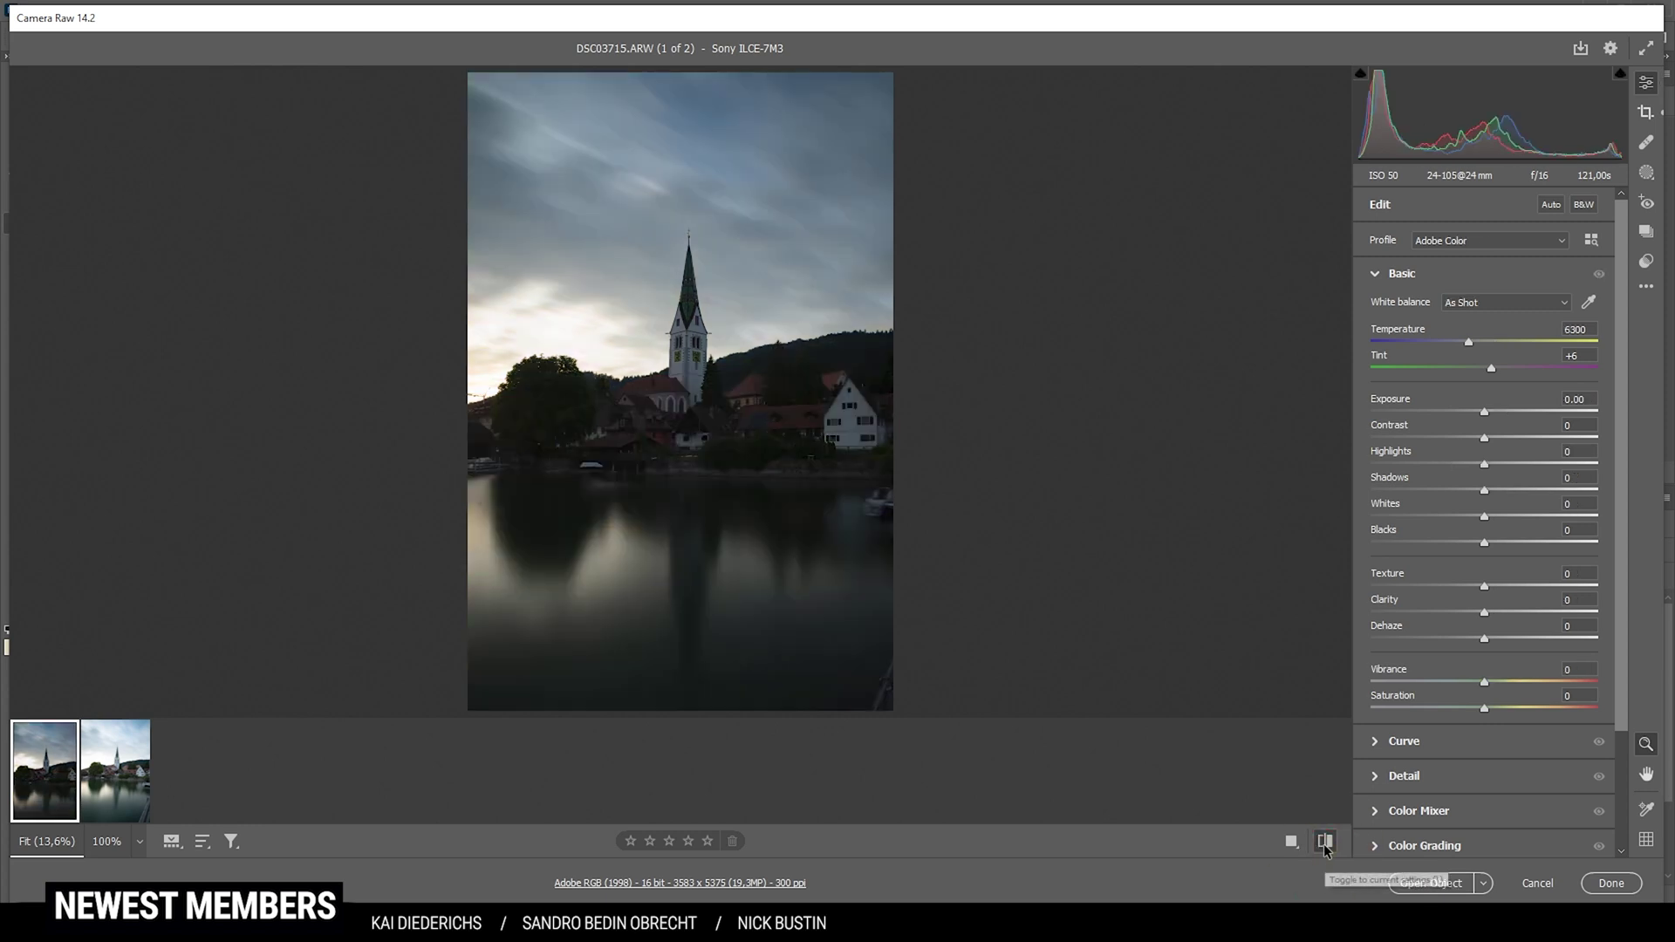
click(1328, 848)
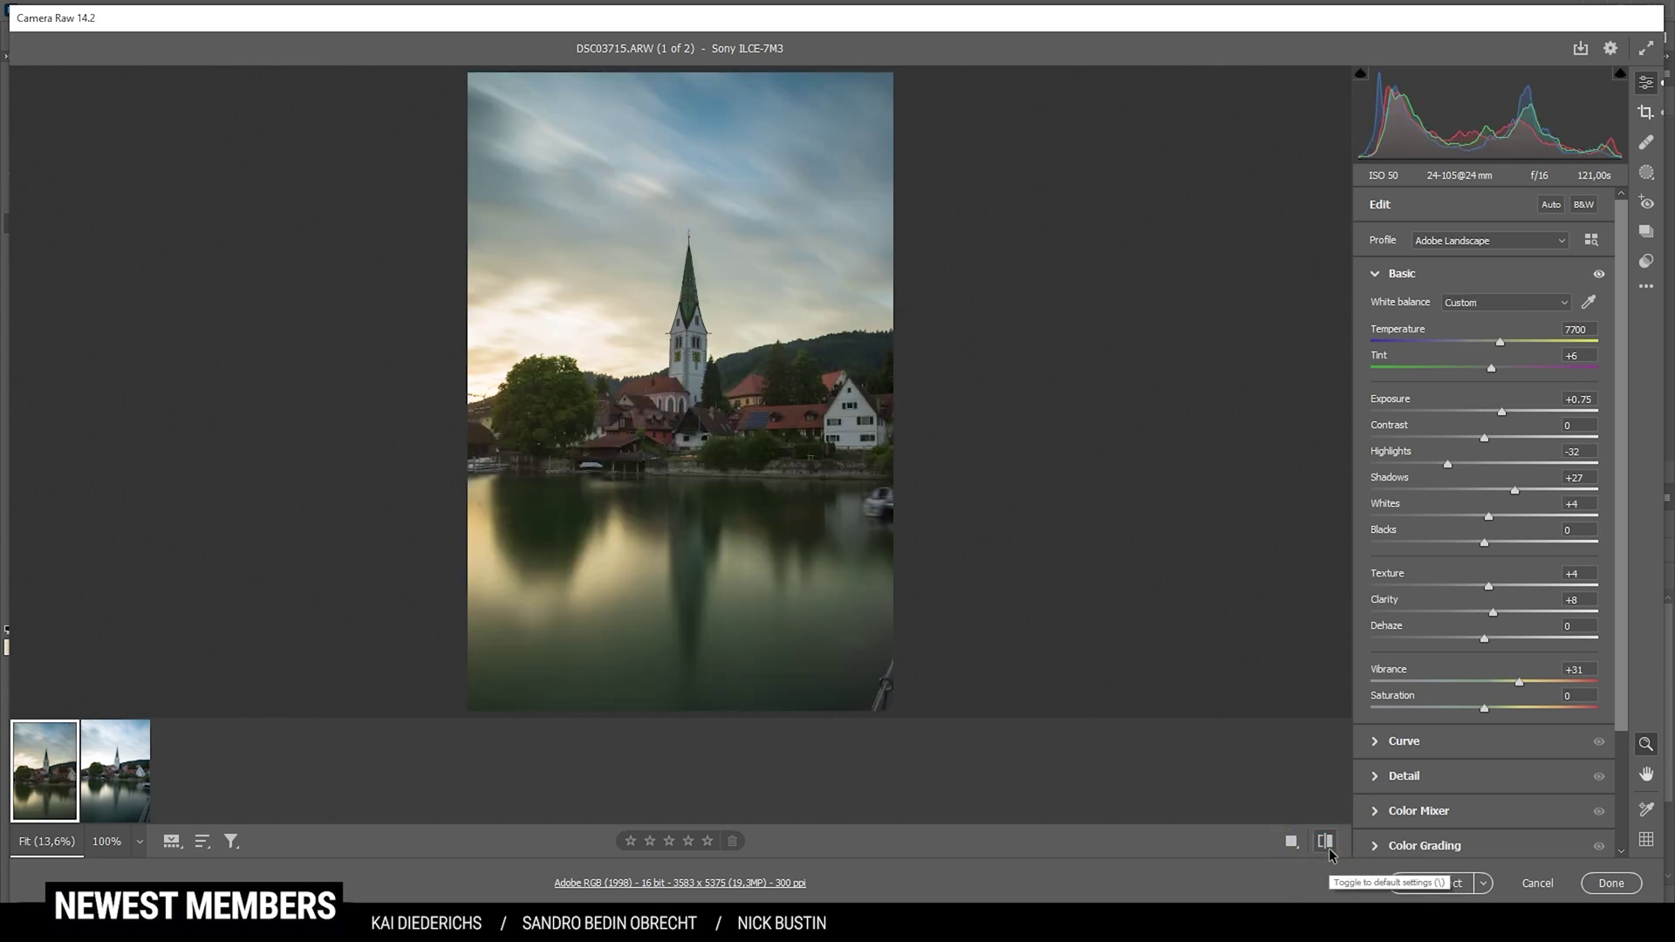
click(1325, 843)
click(1326, 843)
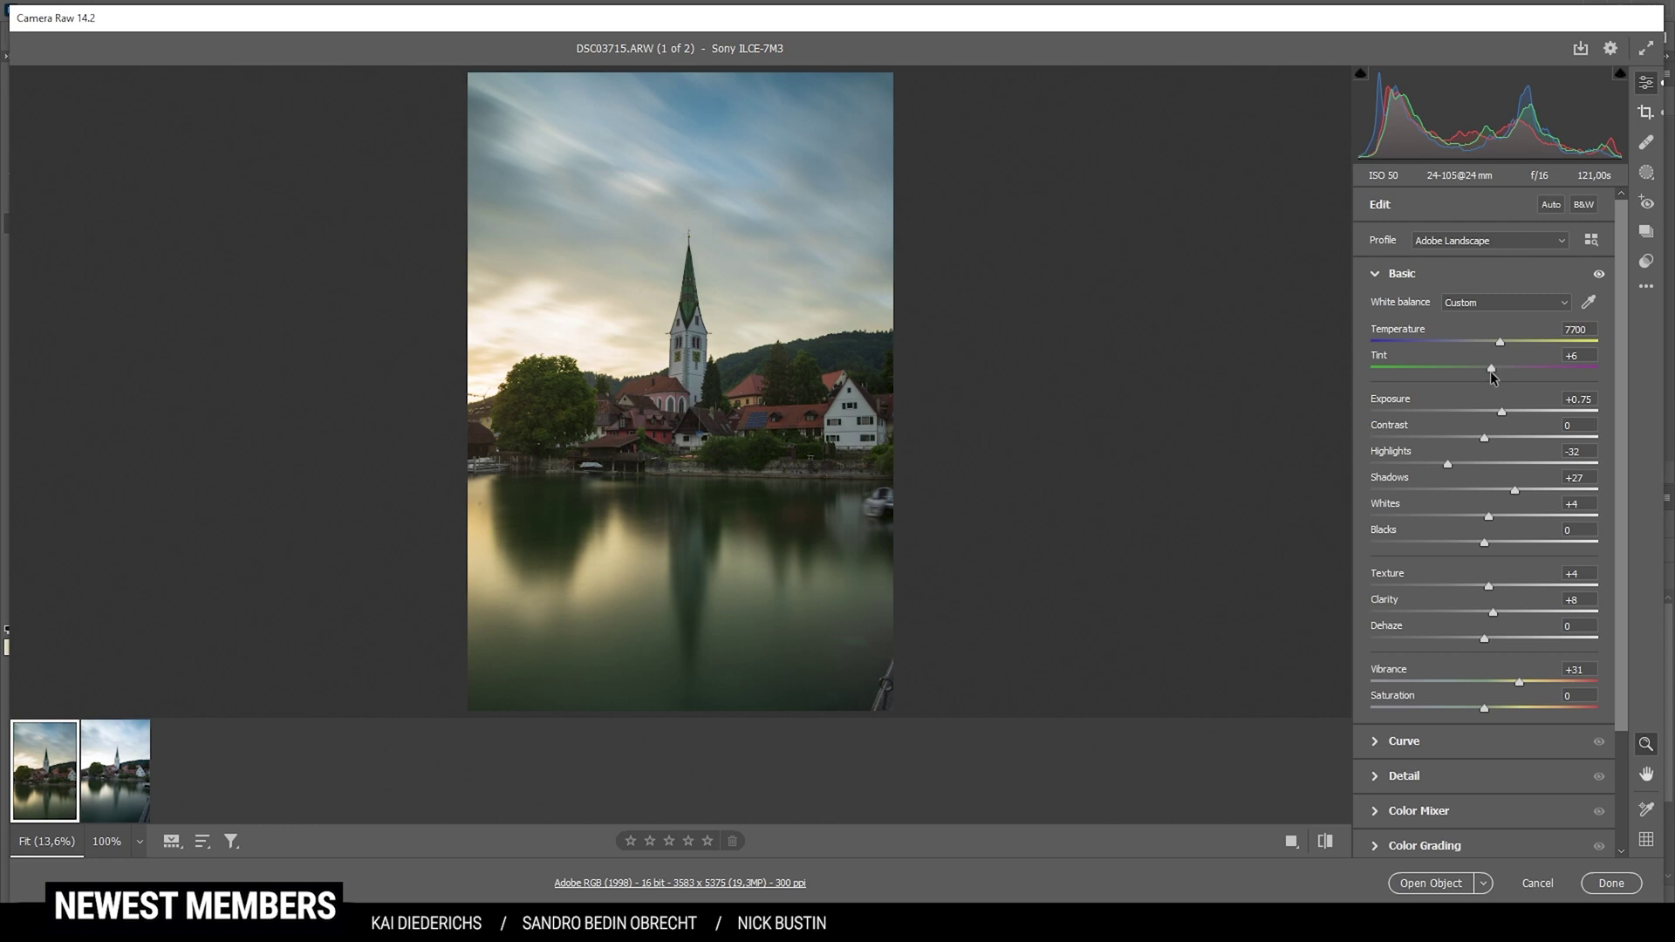
drag(1492, 375, 1506, 376)
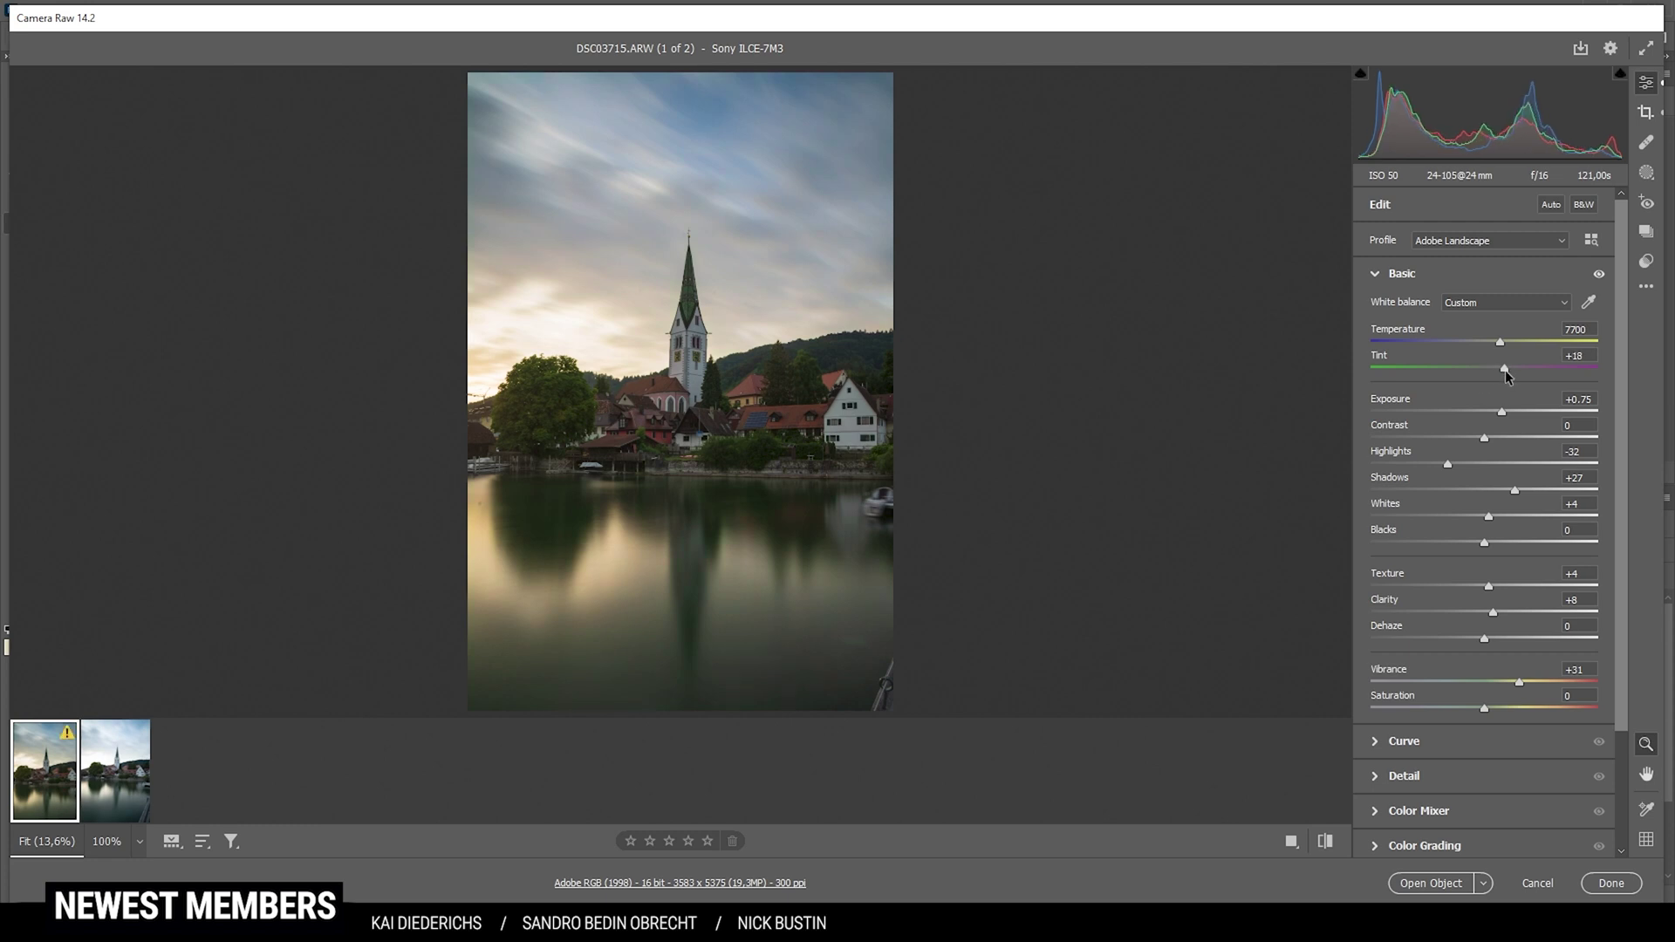
key(ctrl+z)
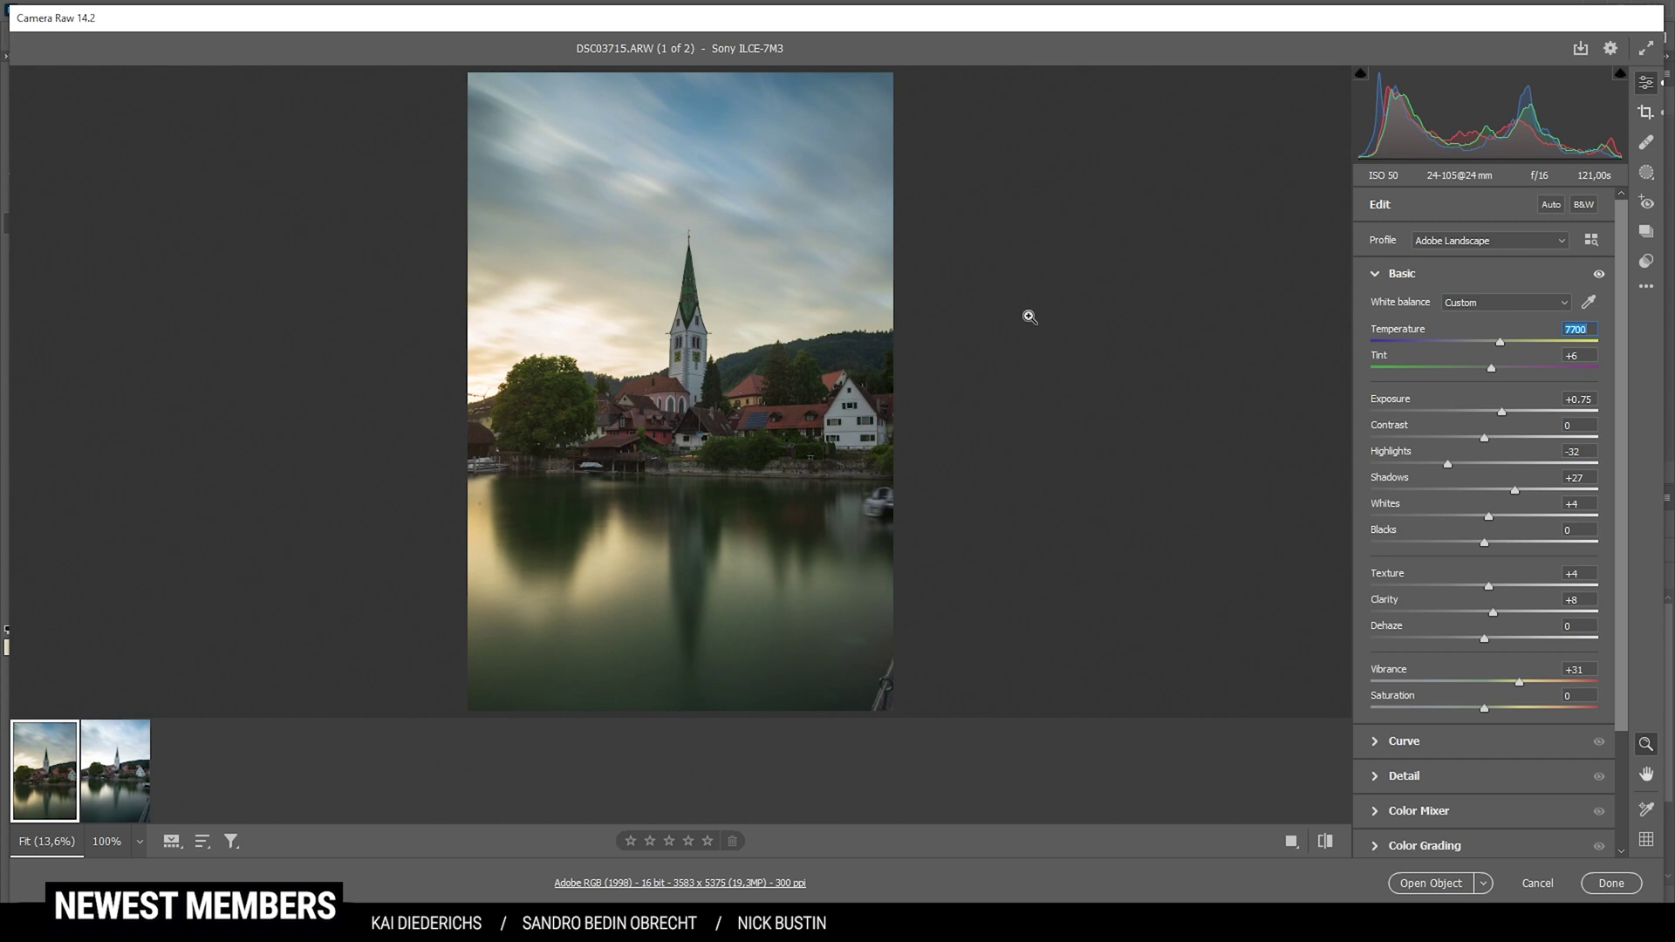
Create a luminance range mask sampled from the dark treeline and lower its saturation to -25
click(1646, 175)
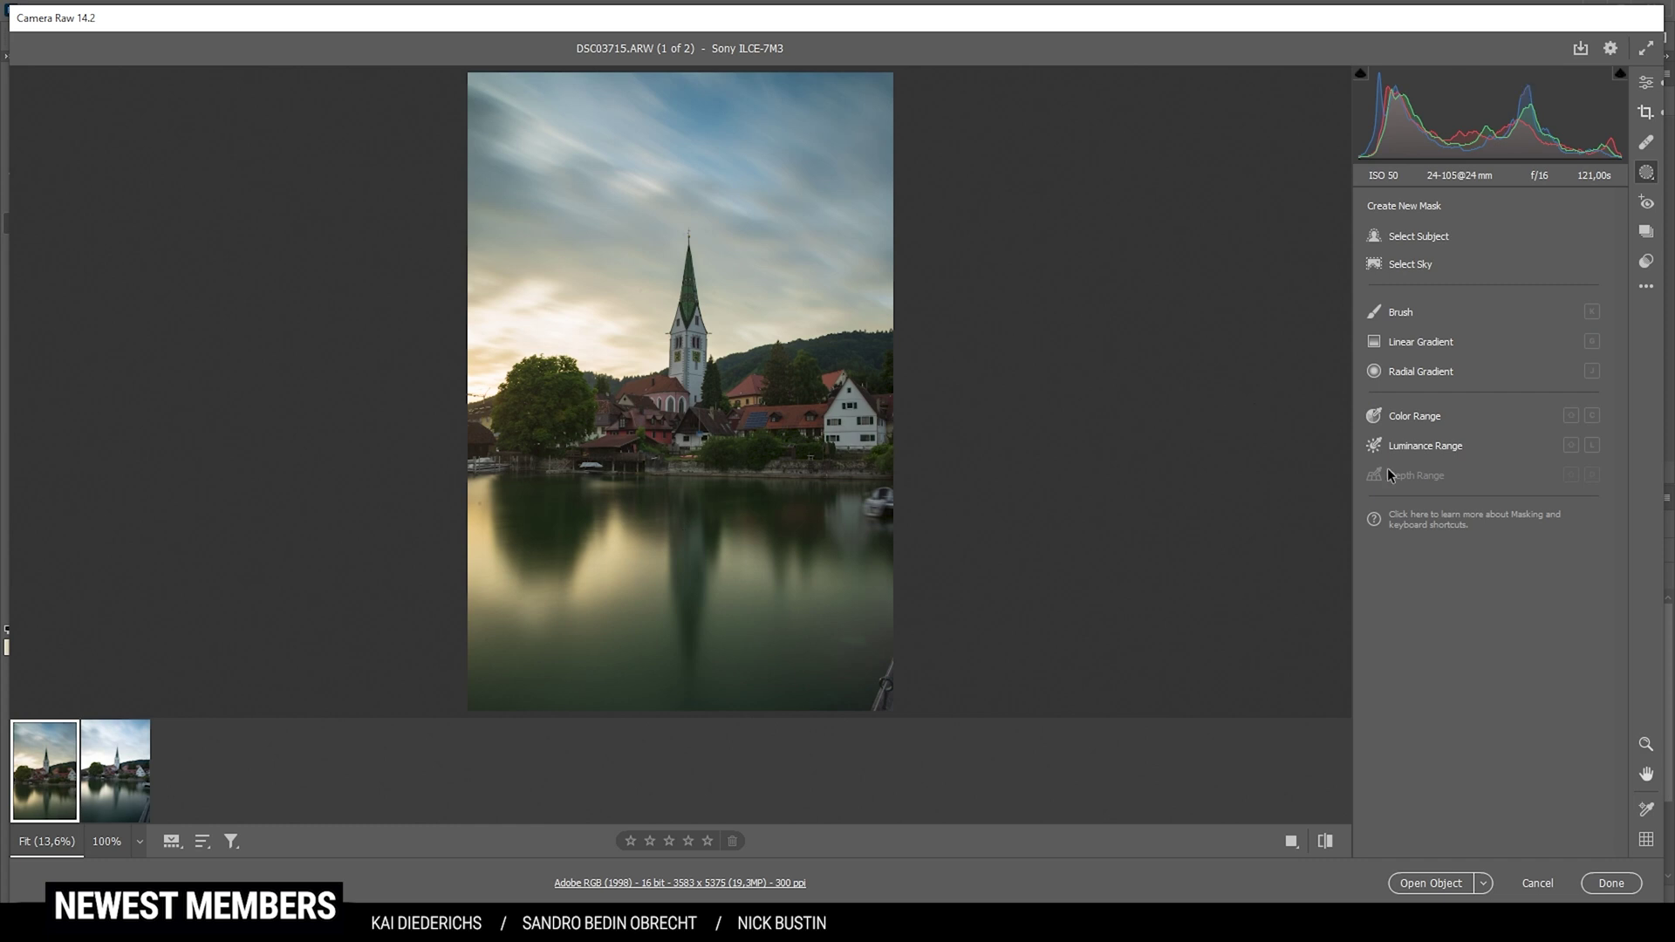
click(1425, 446)
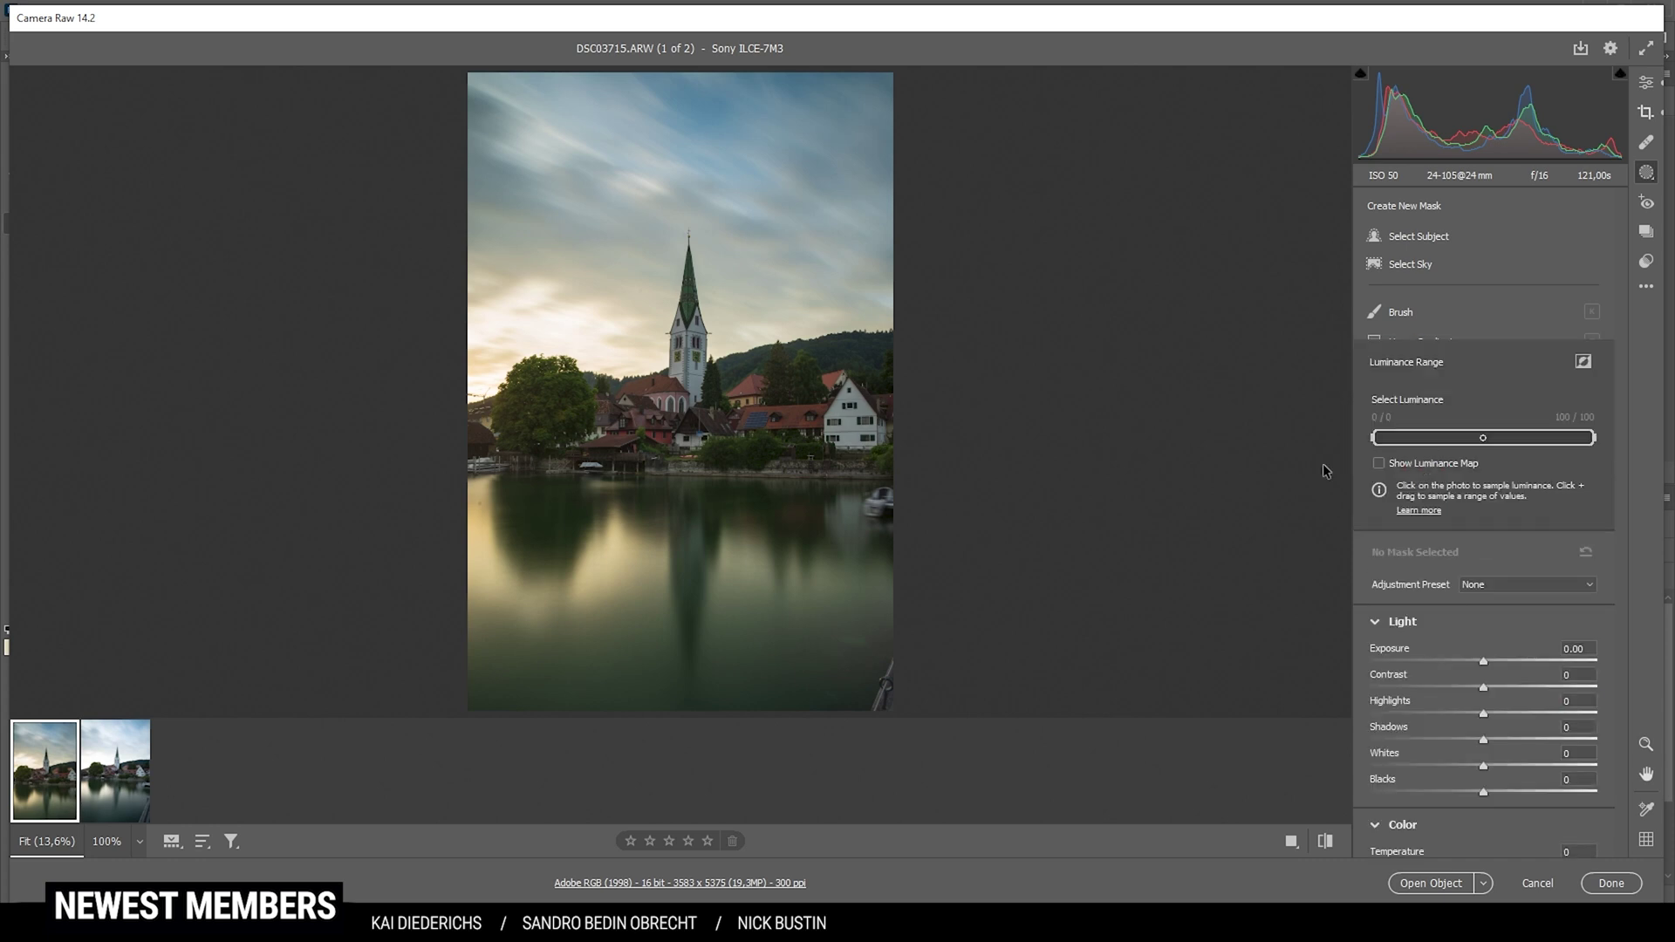
click(844, 353)
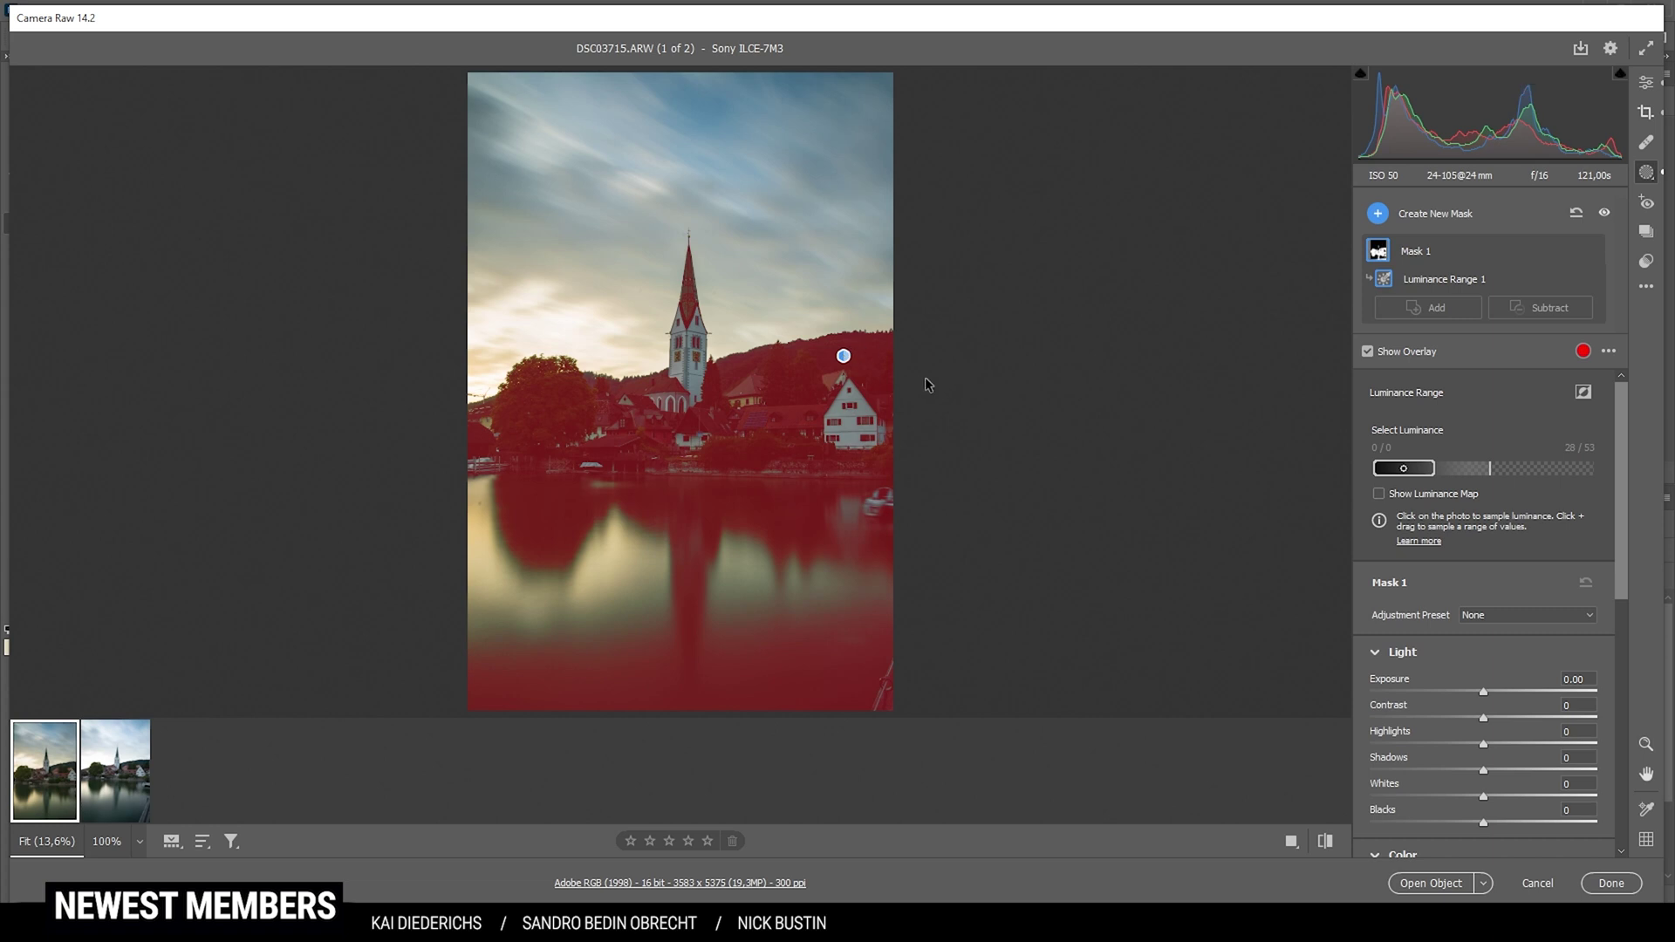
drag(1491, 485, 1485, 486)
scroll(1518, 707, down, 5)
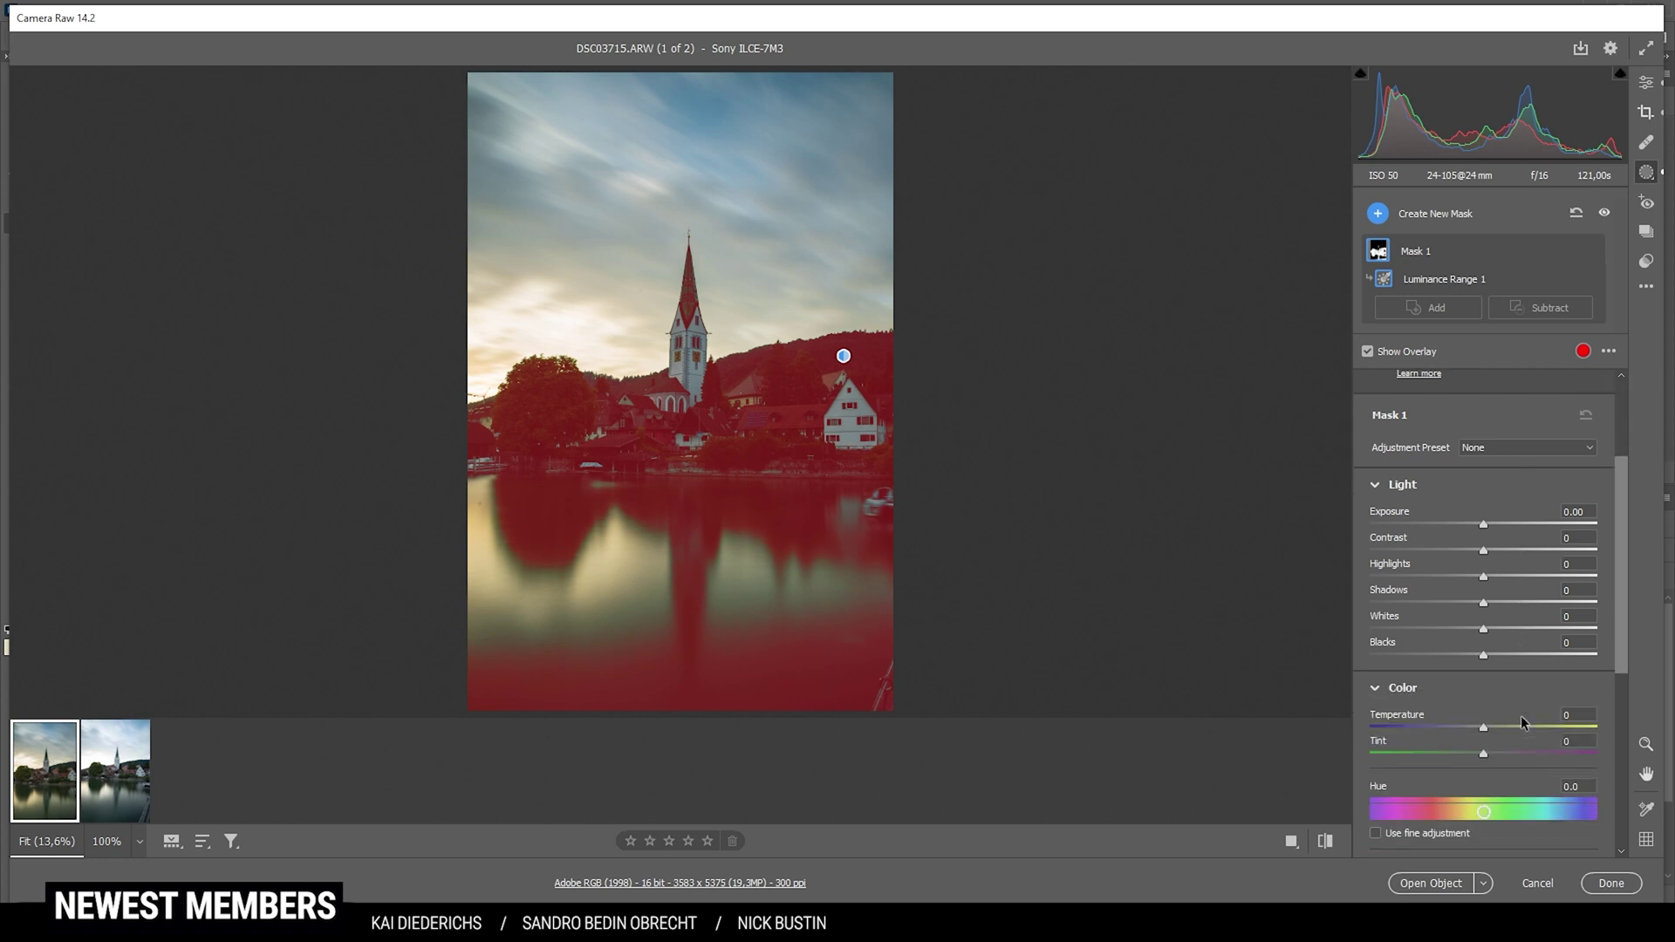
drag(1480, 756, 1455, 753)
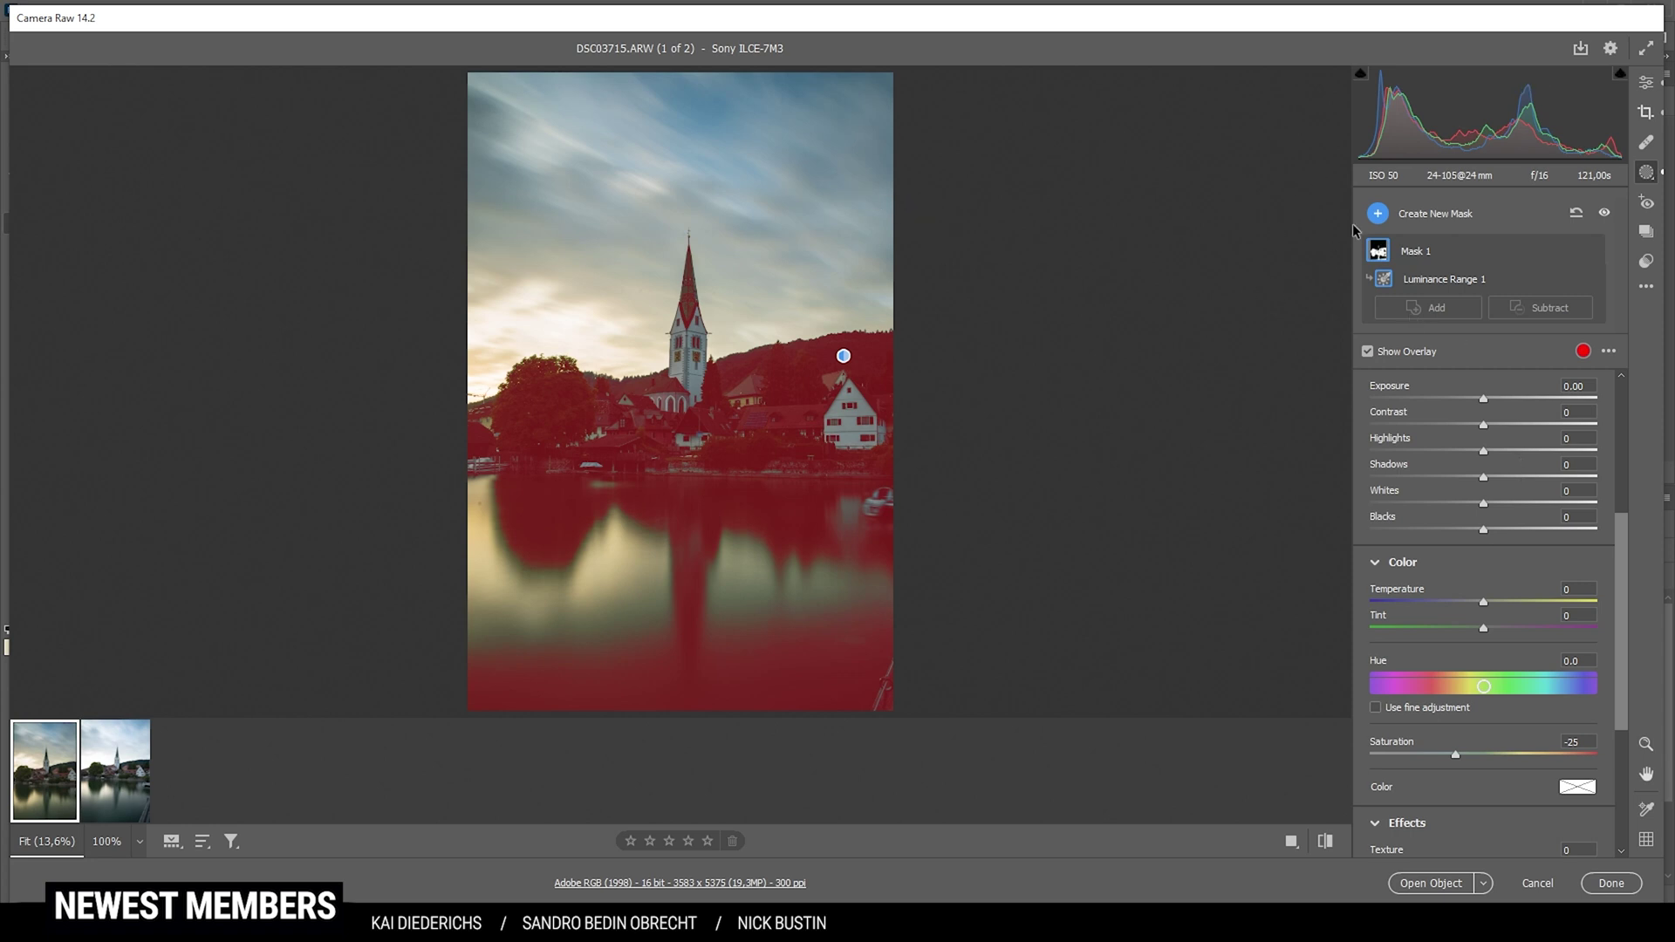
Add an inverted sky mask over town and water, cooling it to temperature -15, tint +5, desaturated
click(1380, 215)
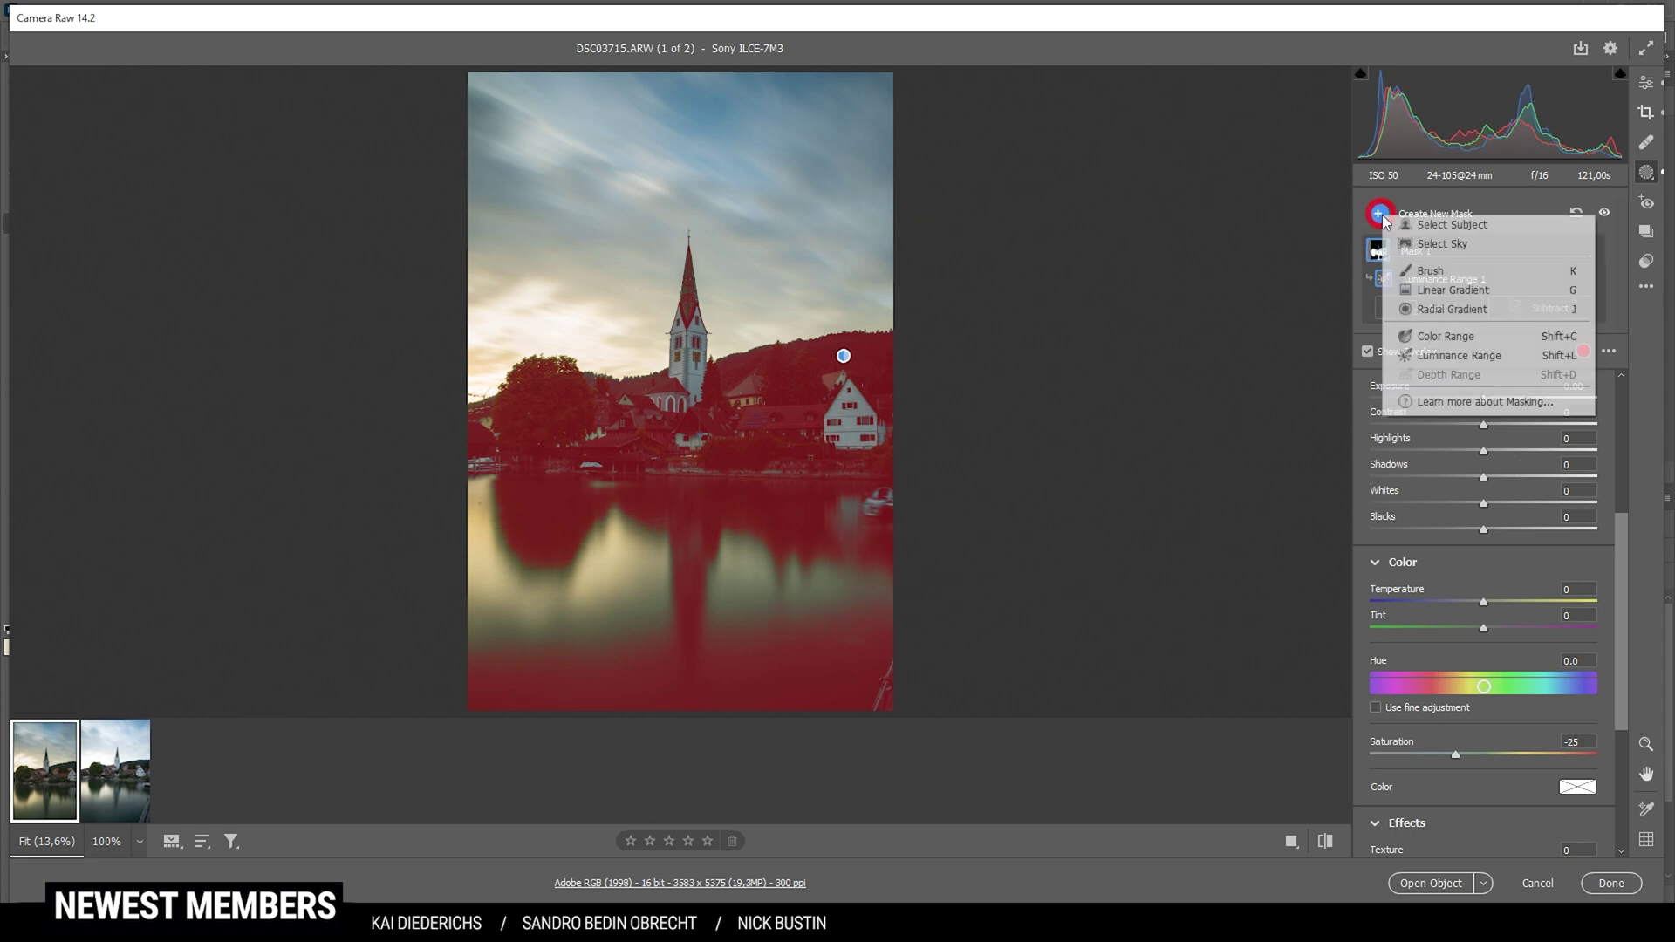
click(1443, 244)
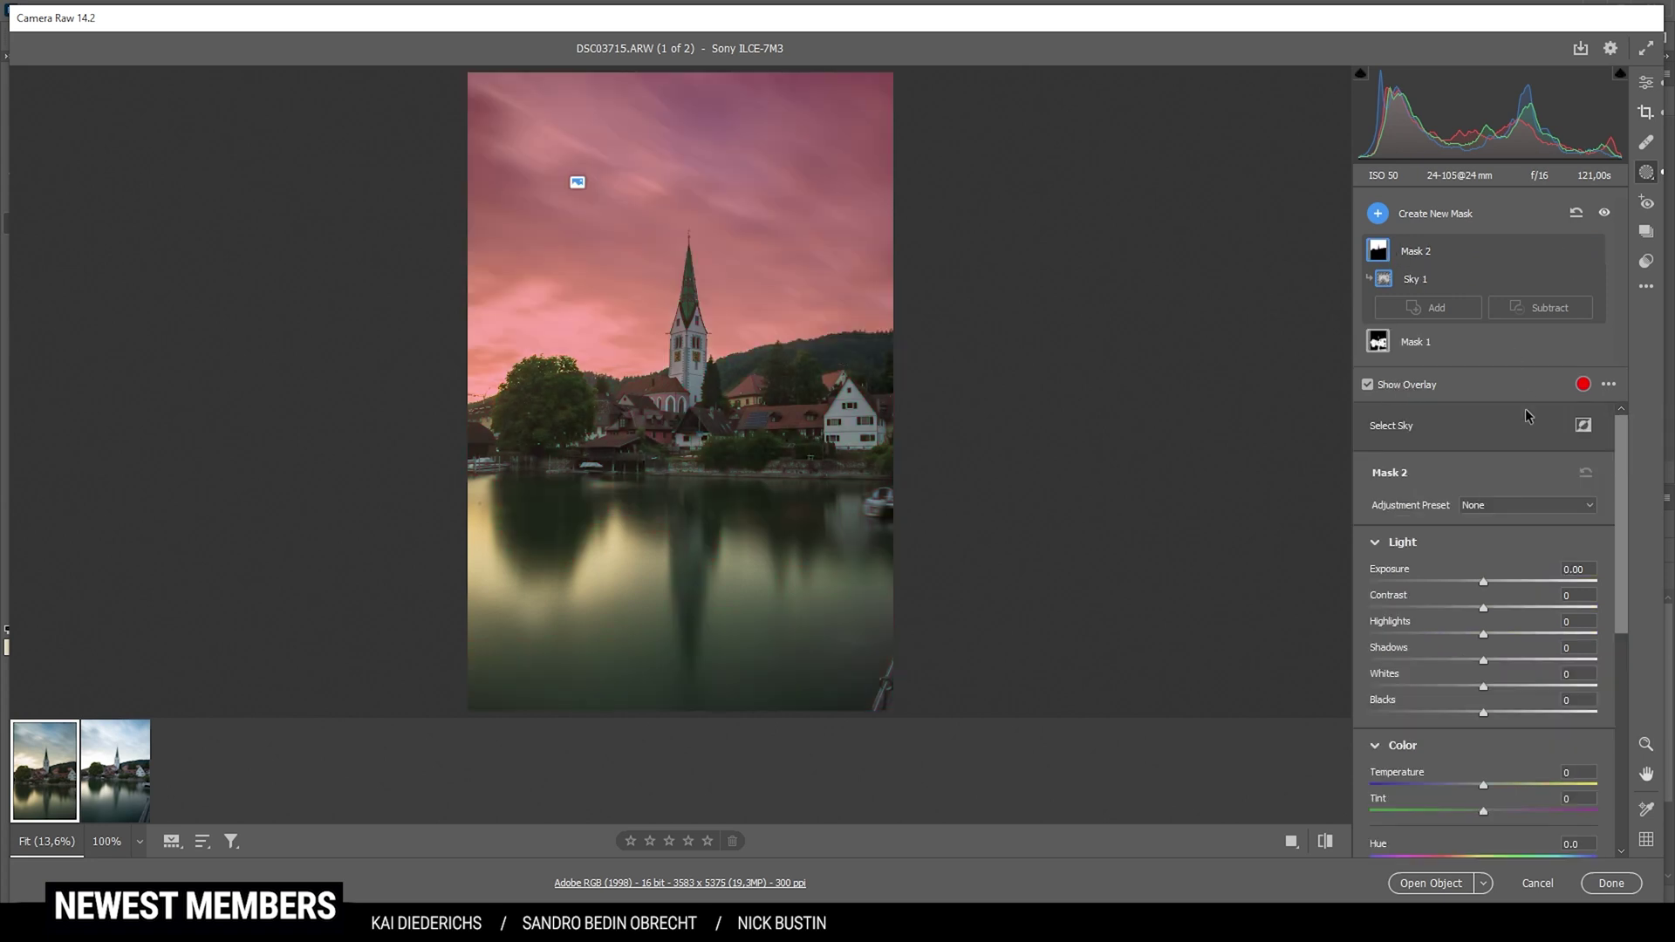
click(1581, 427)
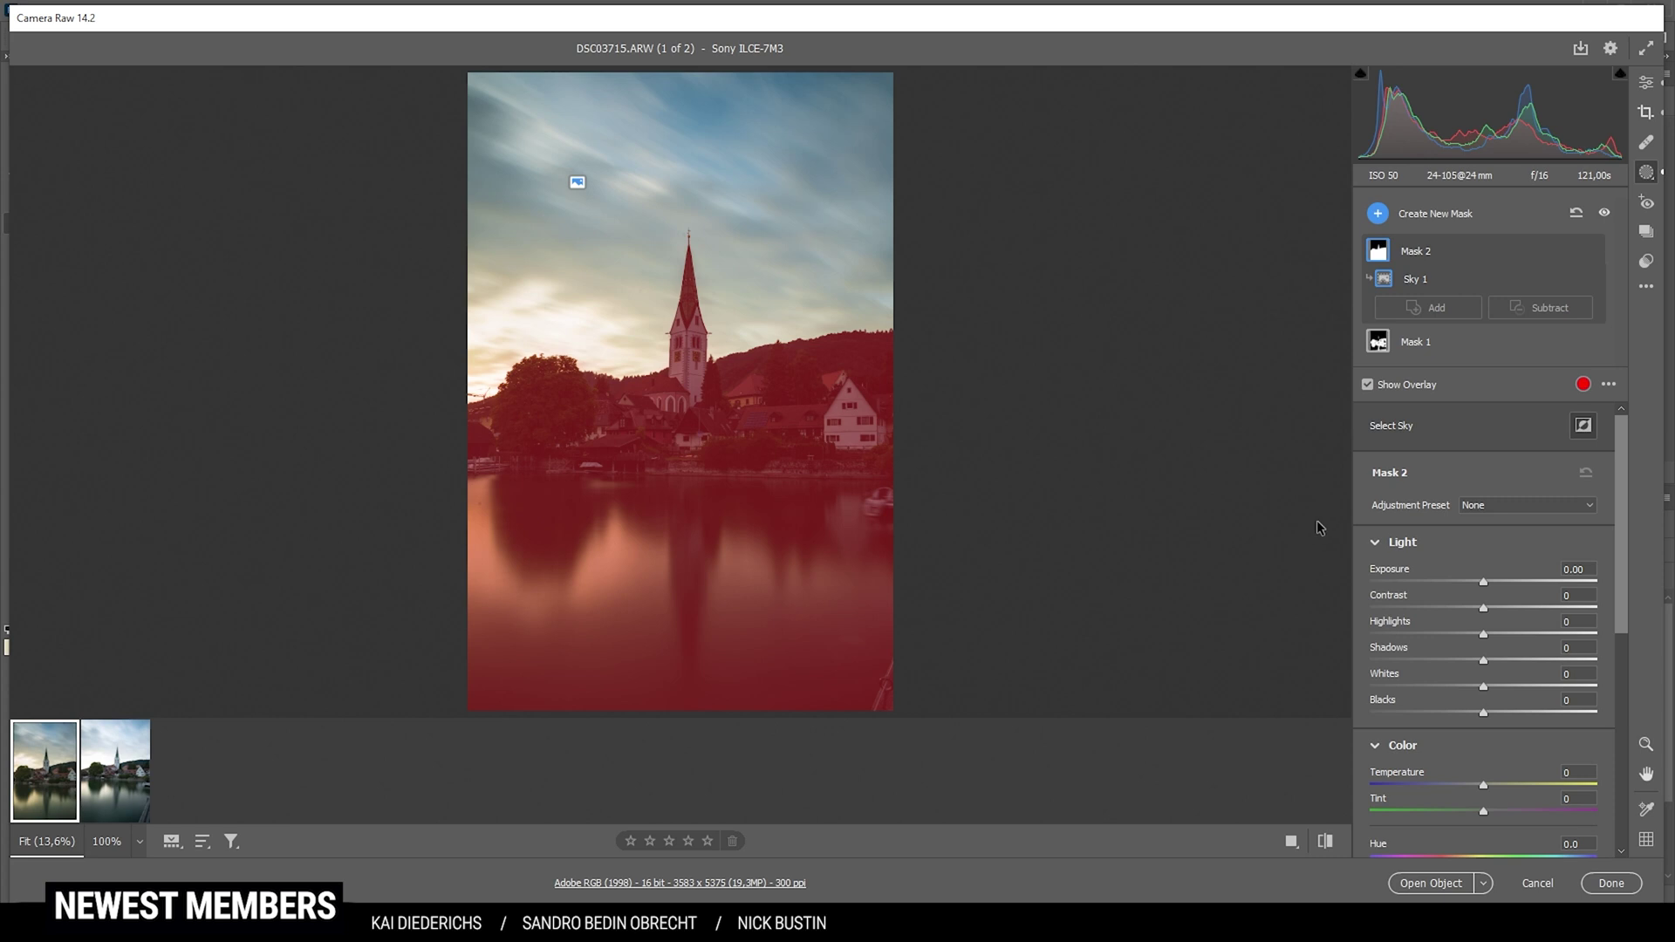
scroll(1487, 733, down, 3)
drag(1484, 730, 1469, 730)
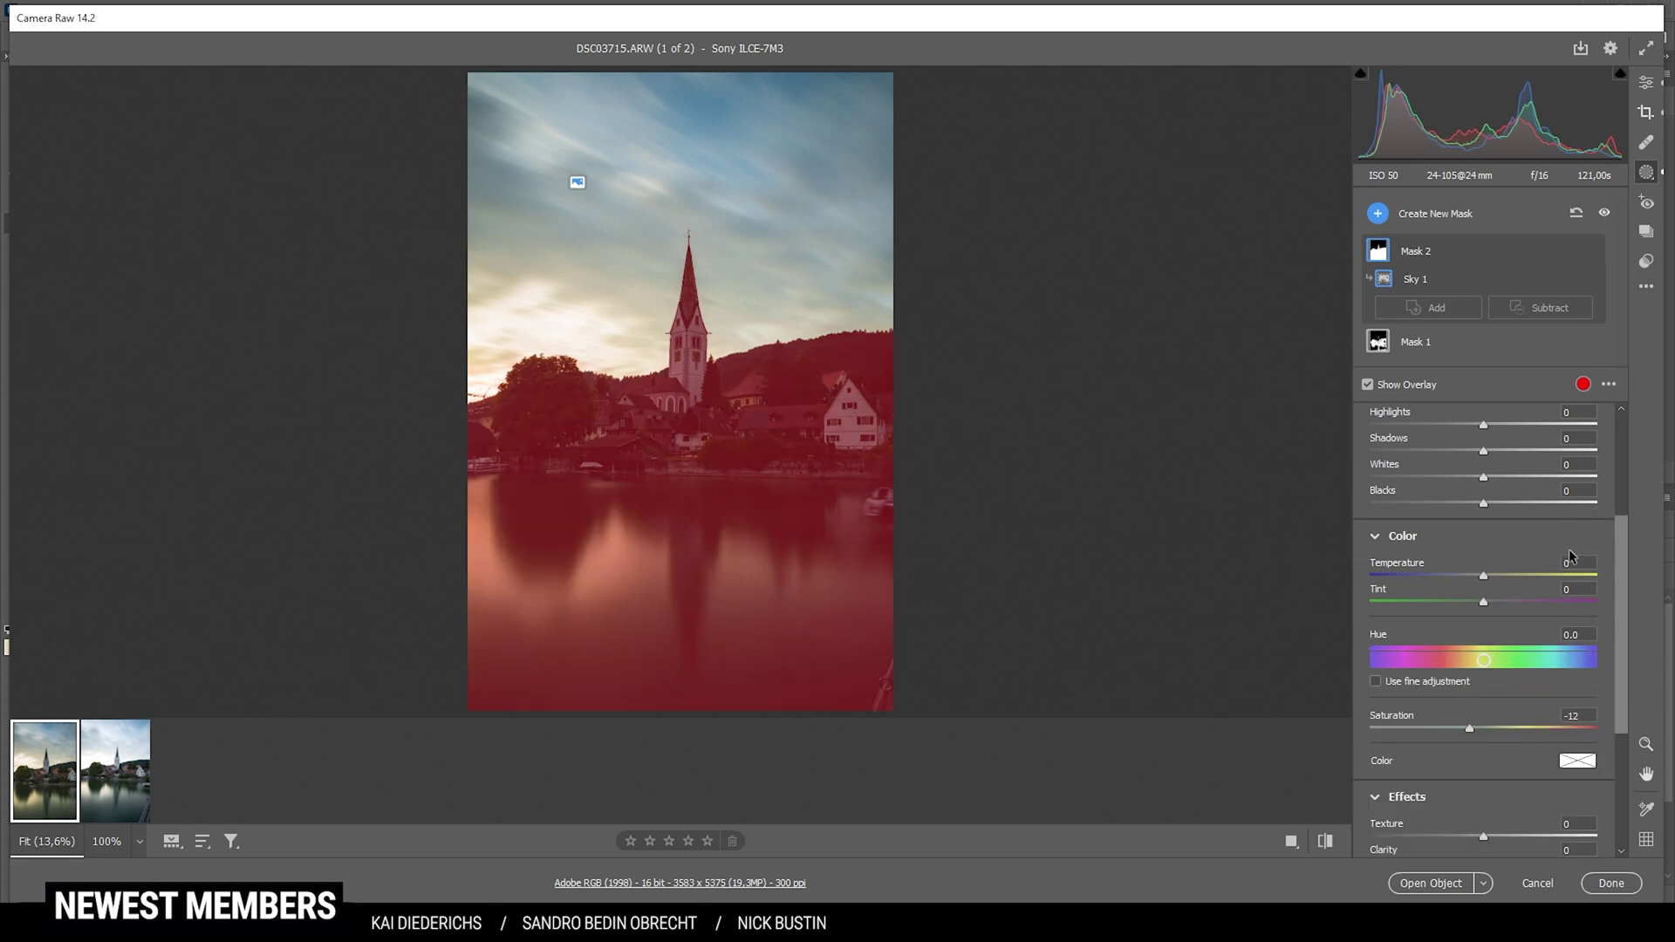
mouse_move(1485, 574)
mouse_down()
mouse_move(1470, 574)
mouse_move(1490, 604)
mouse_up()
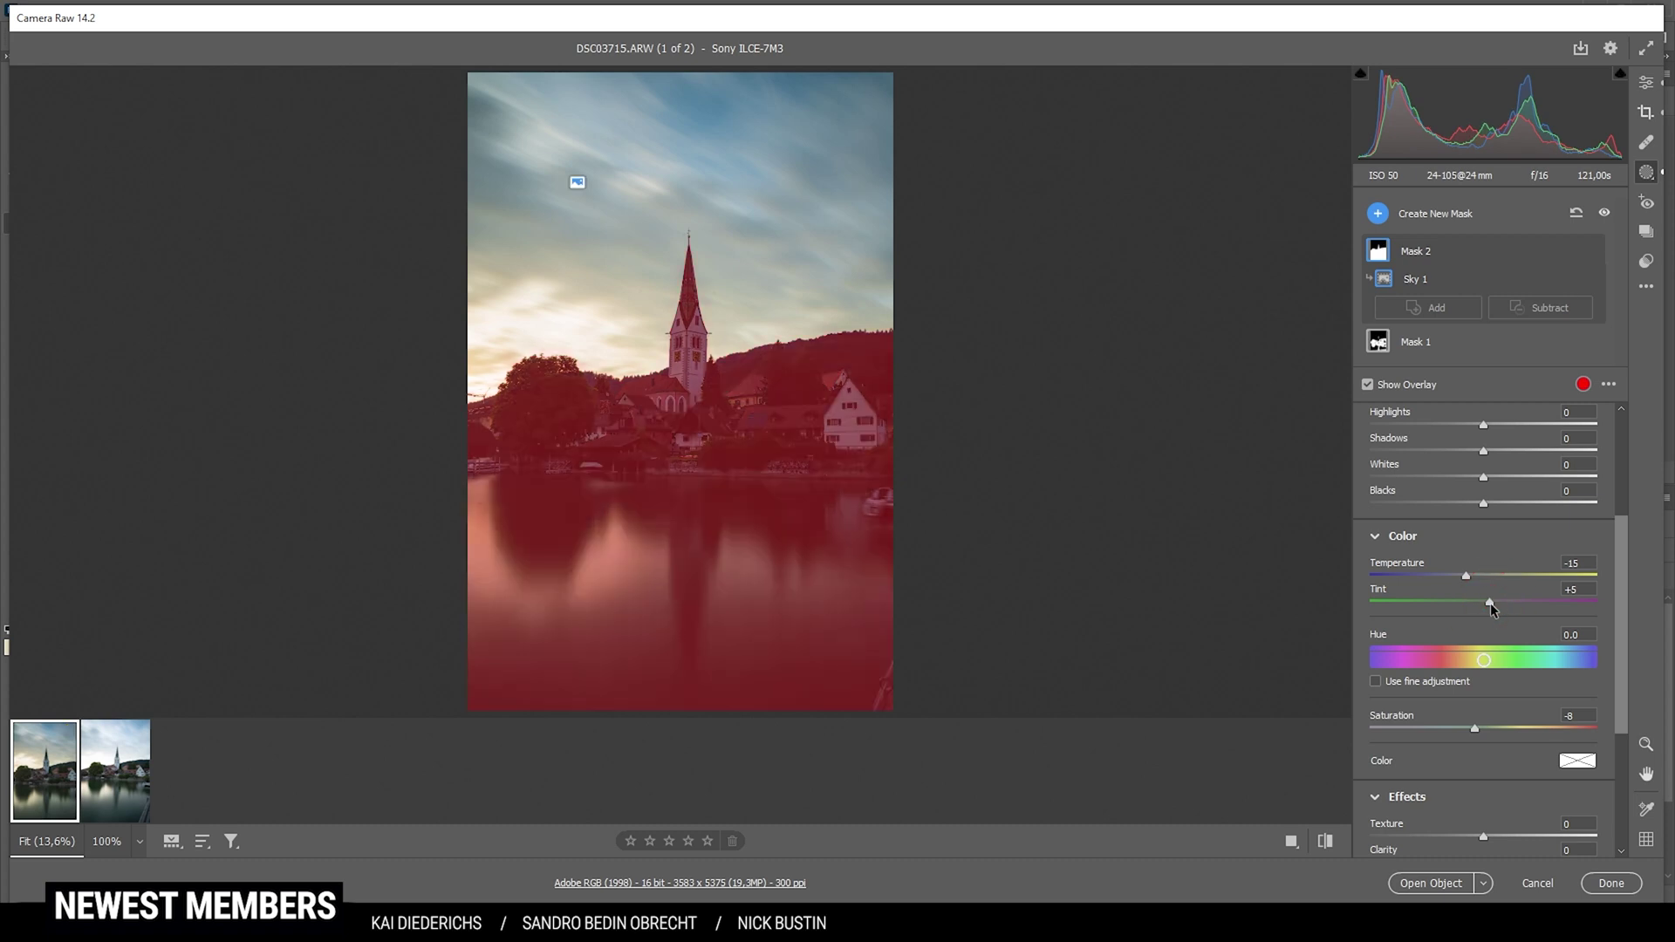
click(1646, 81)
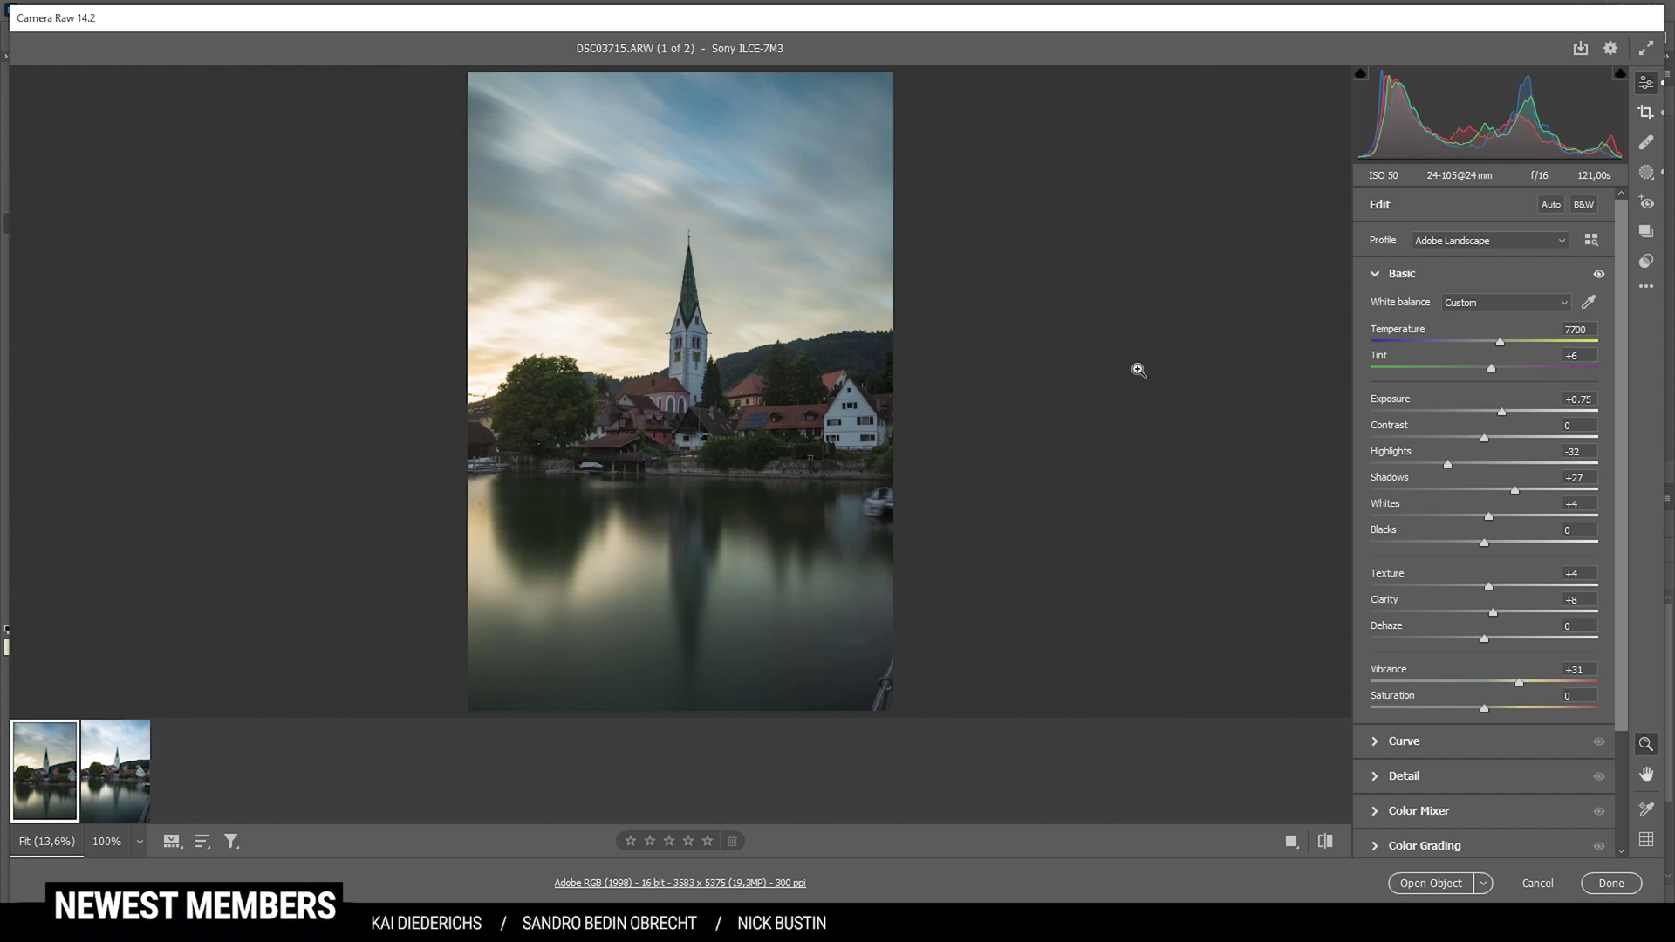
Create a second Select Sky mask (Mask 3) with clarity +16
click(1647, 174)
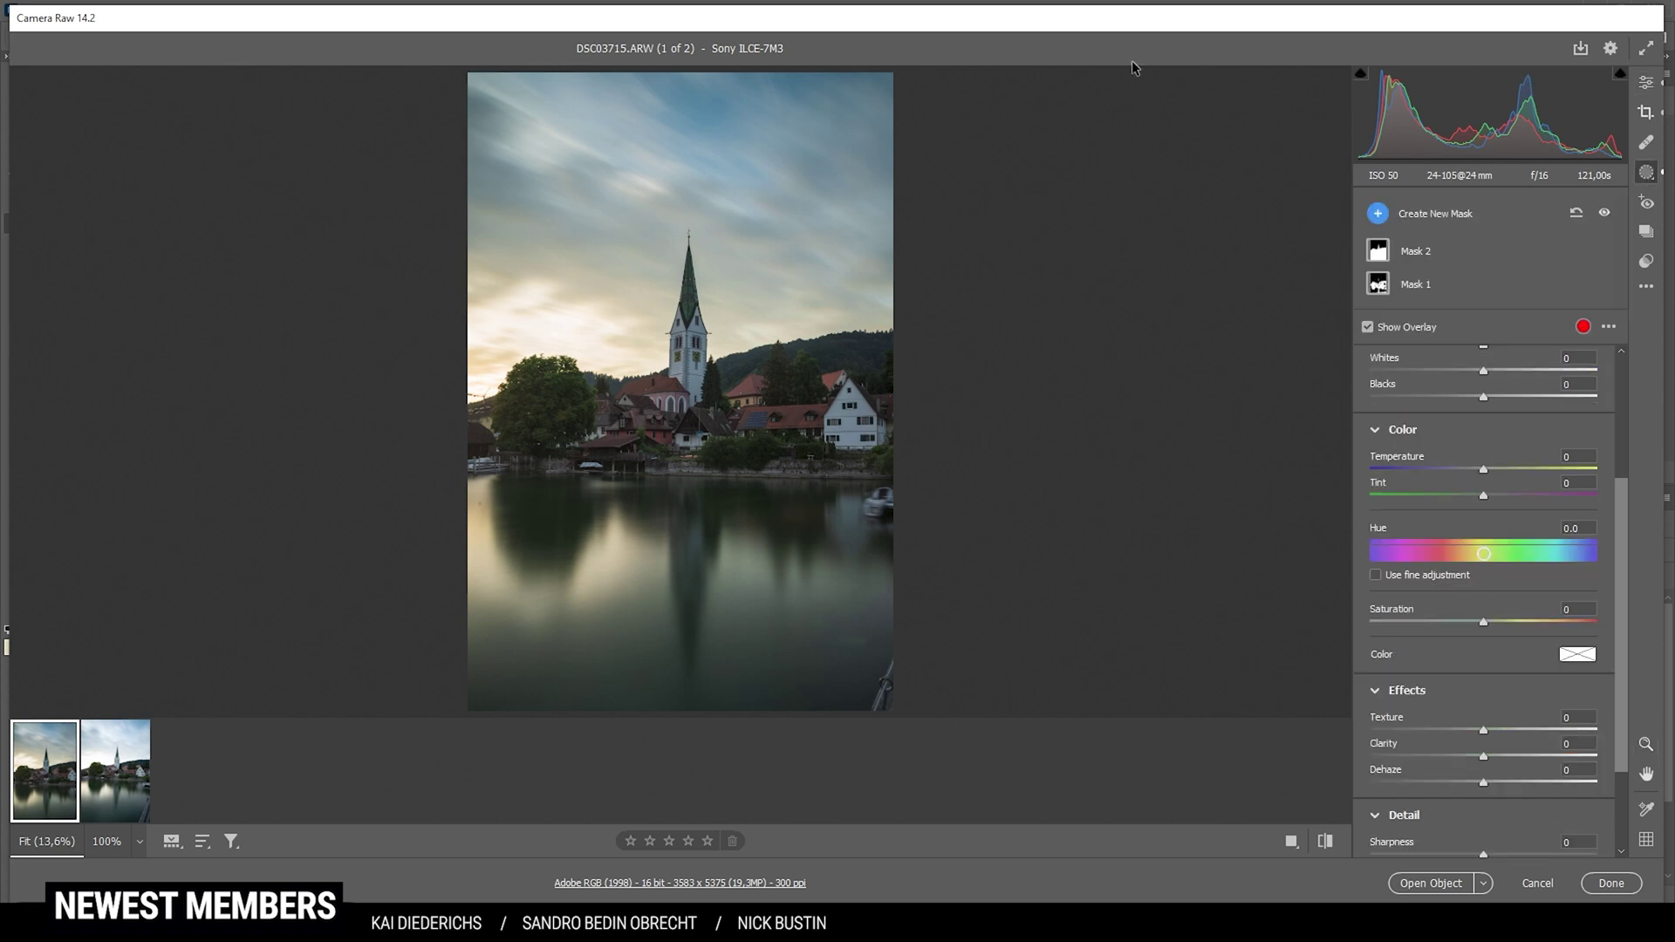
click(1378, 213)
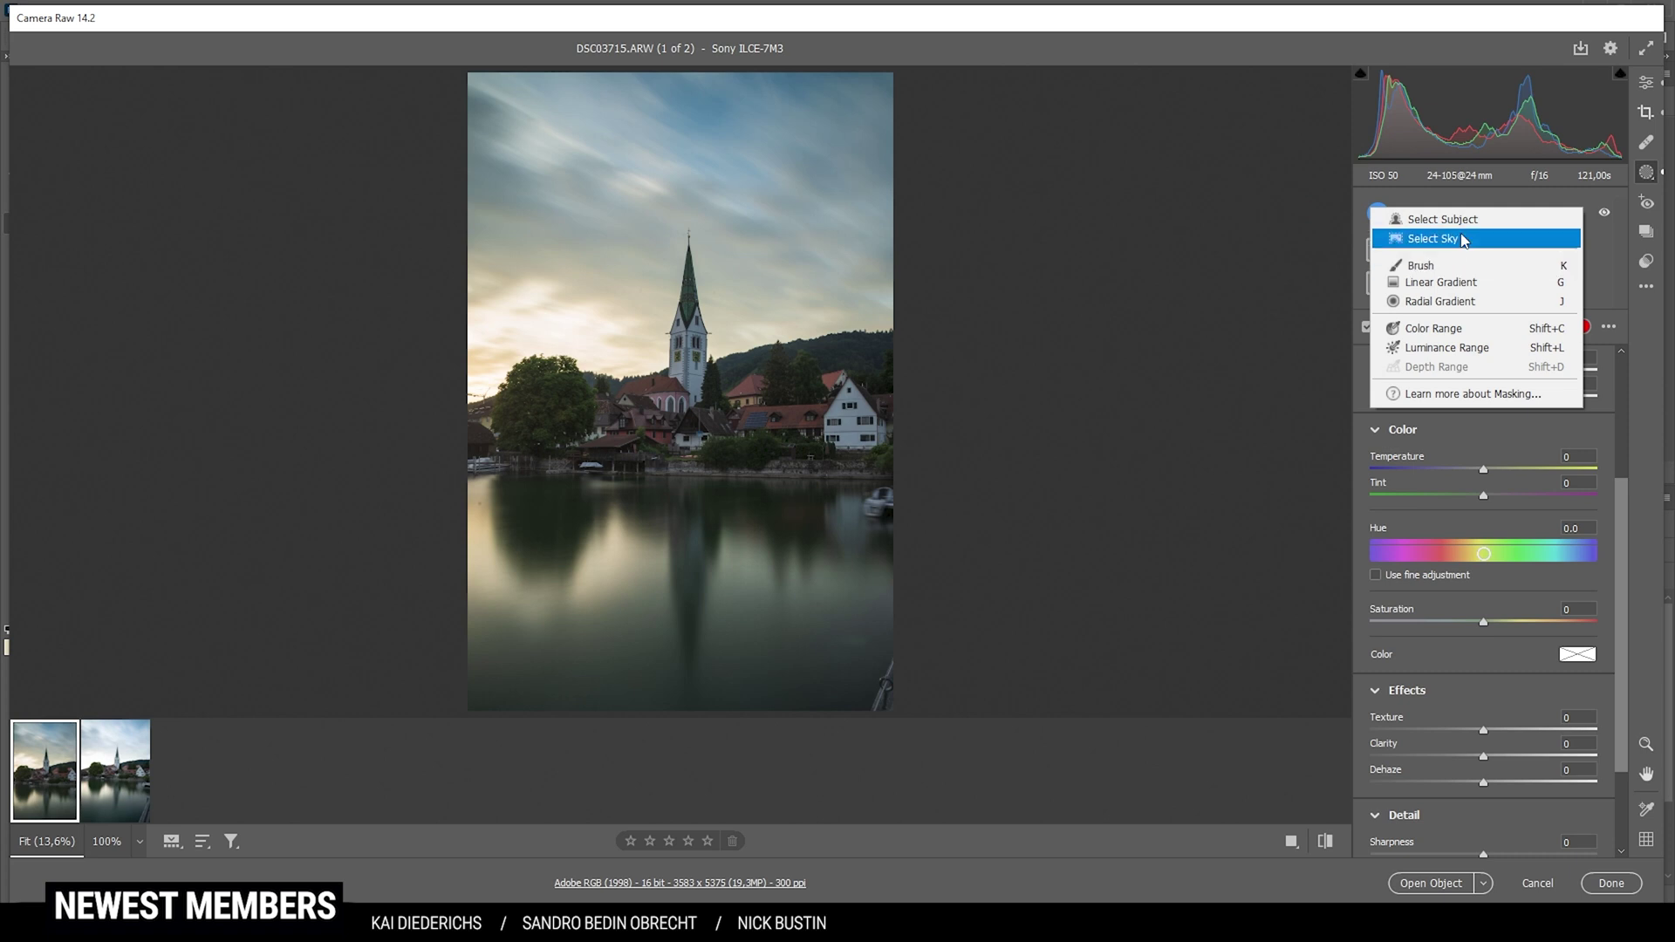
click(1461, 240)
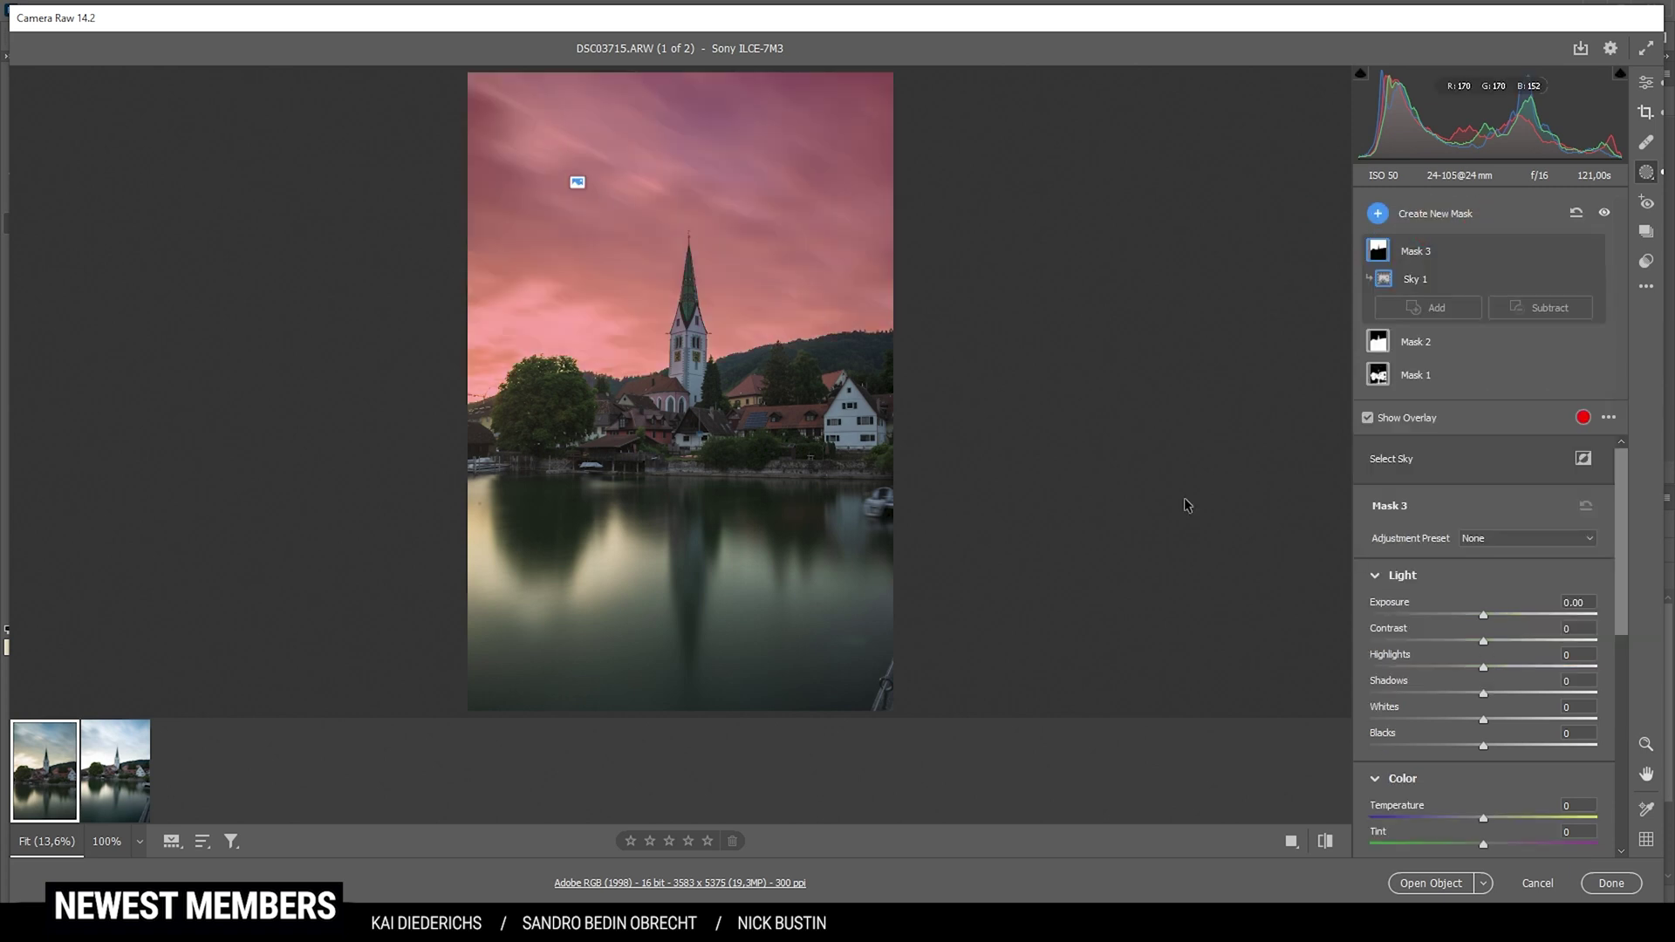
scroll(1595, 650, down, 2)
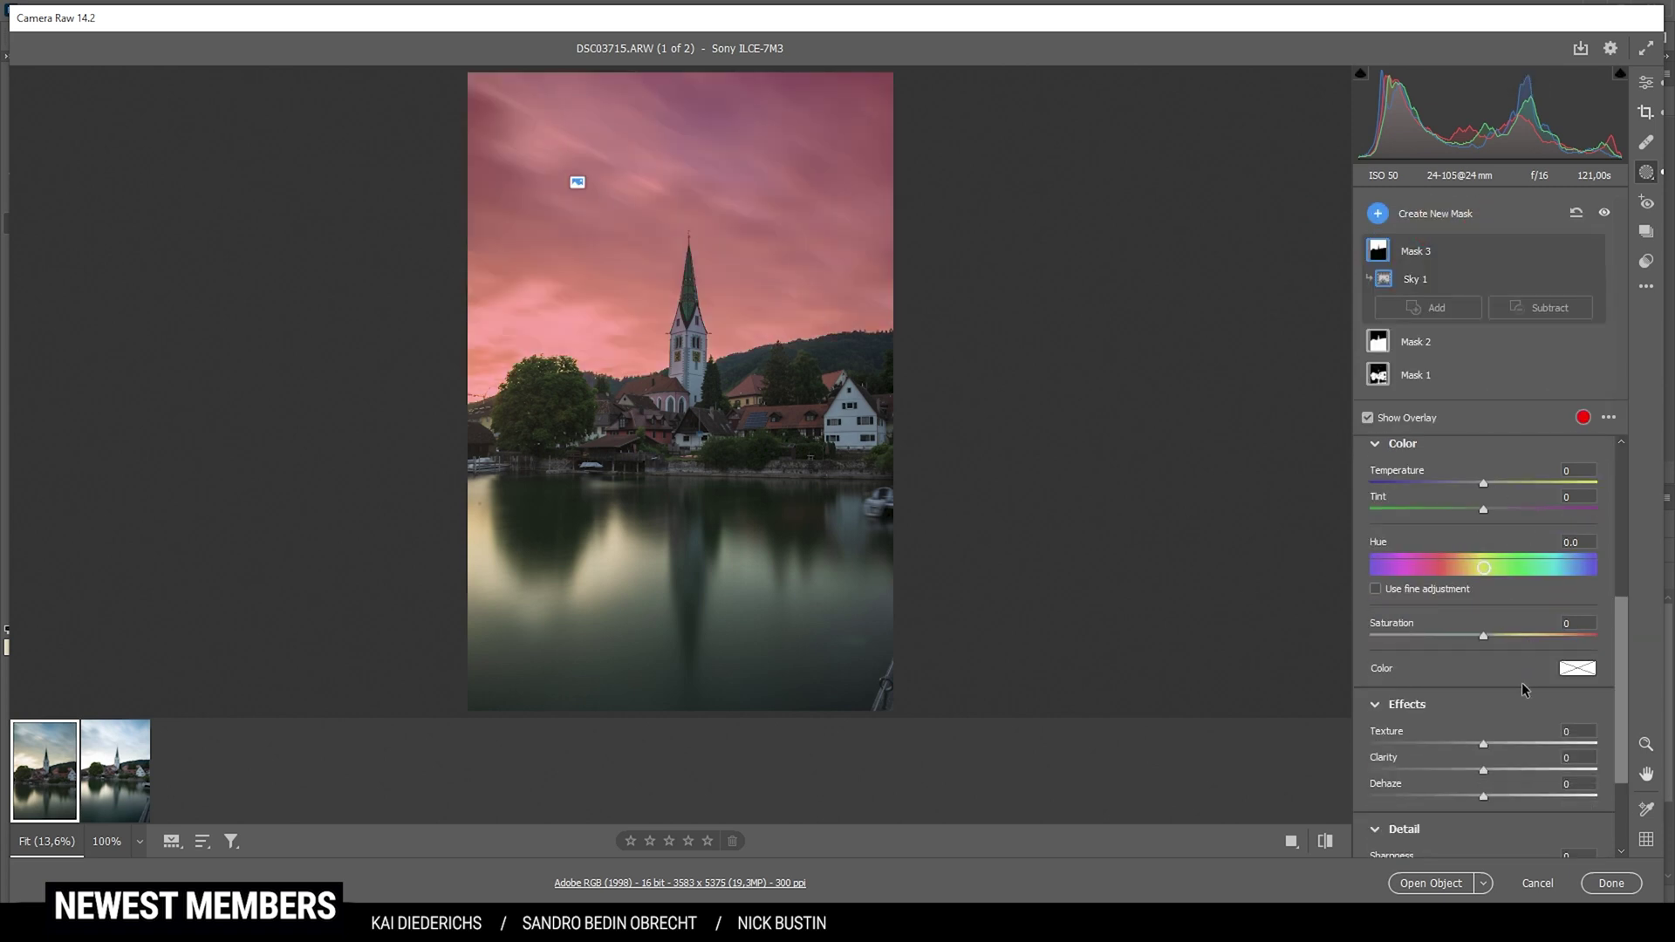
drag(1484, 772, 1502, 774)
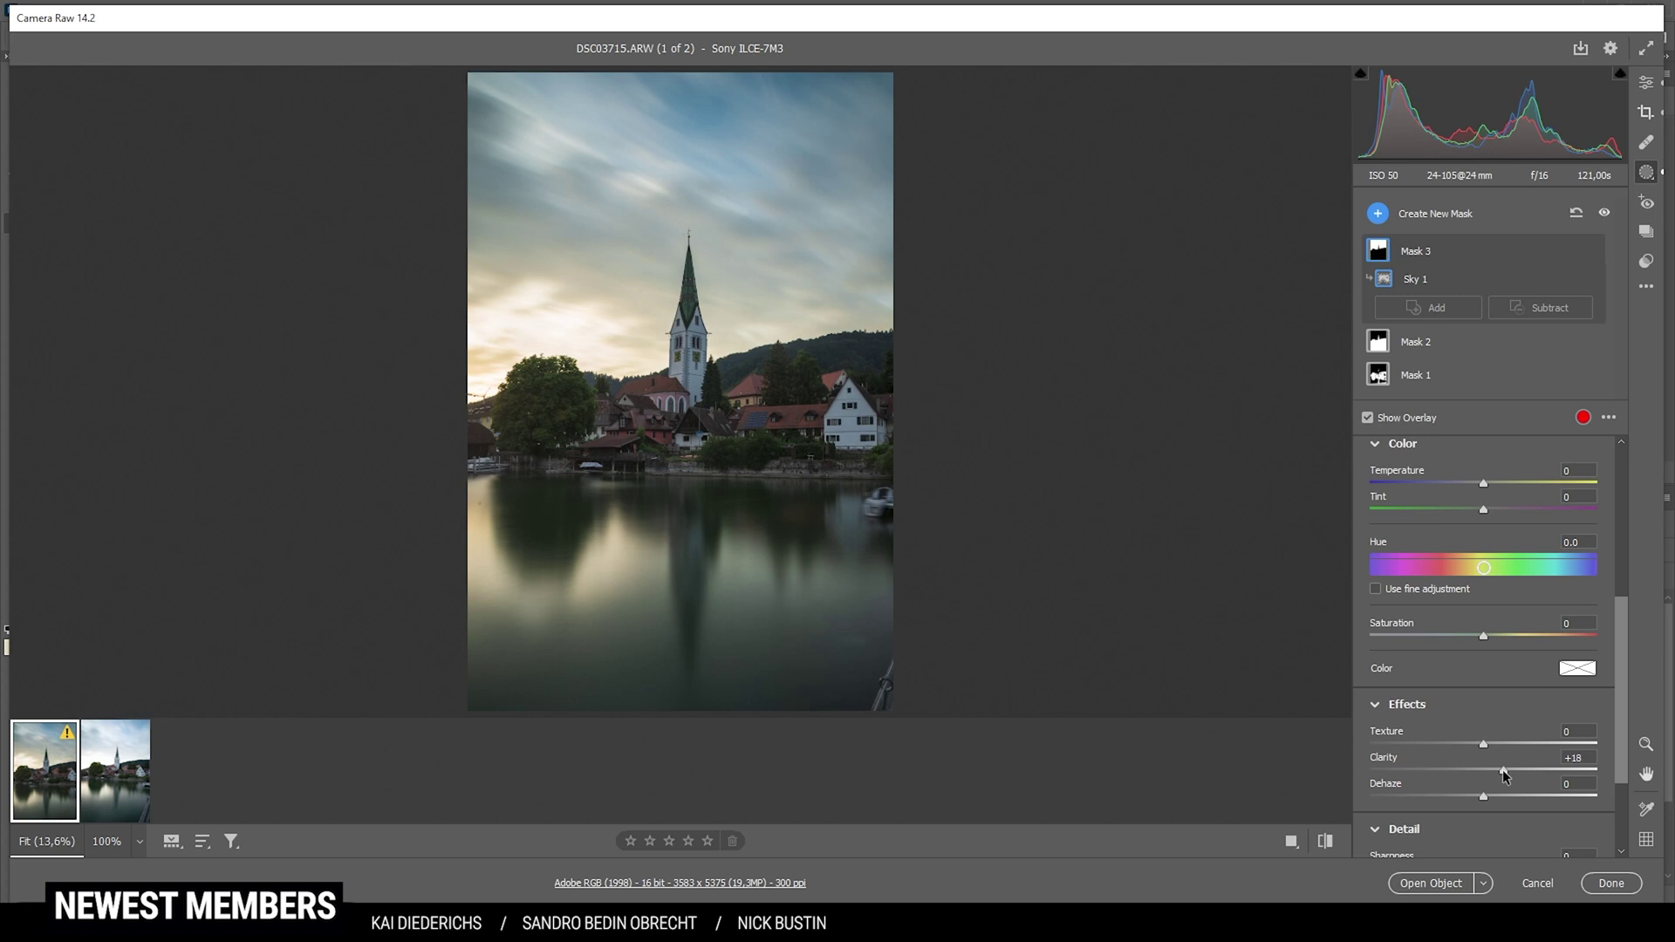
drag(1500, 771, 1501, 771)
Add a linear gradient from the upper sky to the spire, darkening it to -0.70 exposure
click(1377, 214)
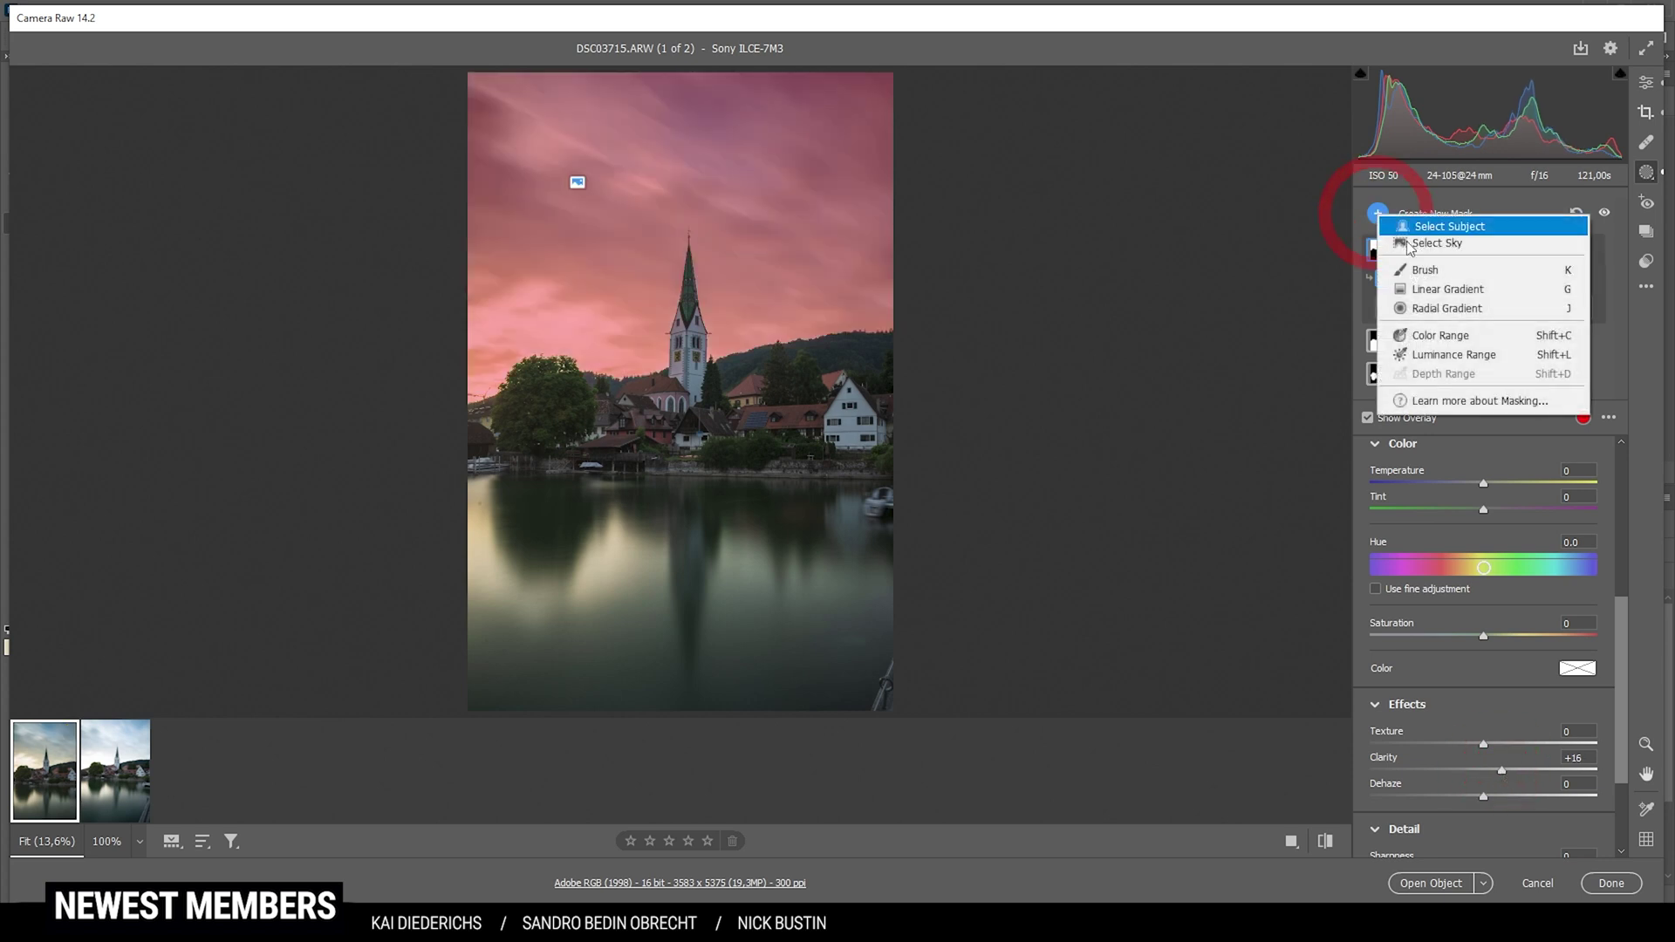
click(1441, 292)
drag(743, 150, 703, 312)
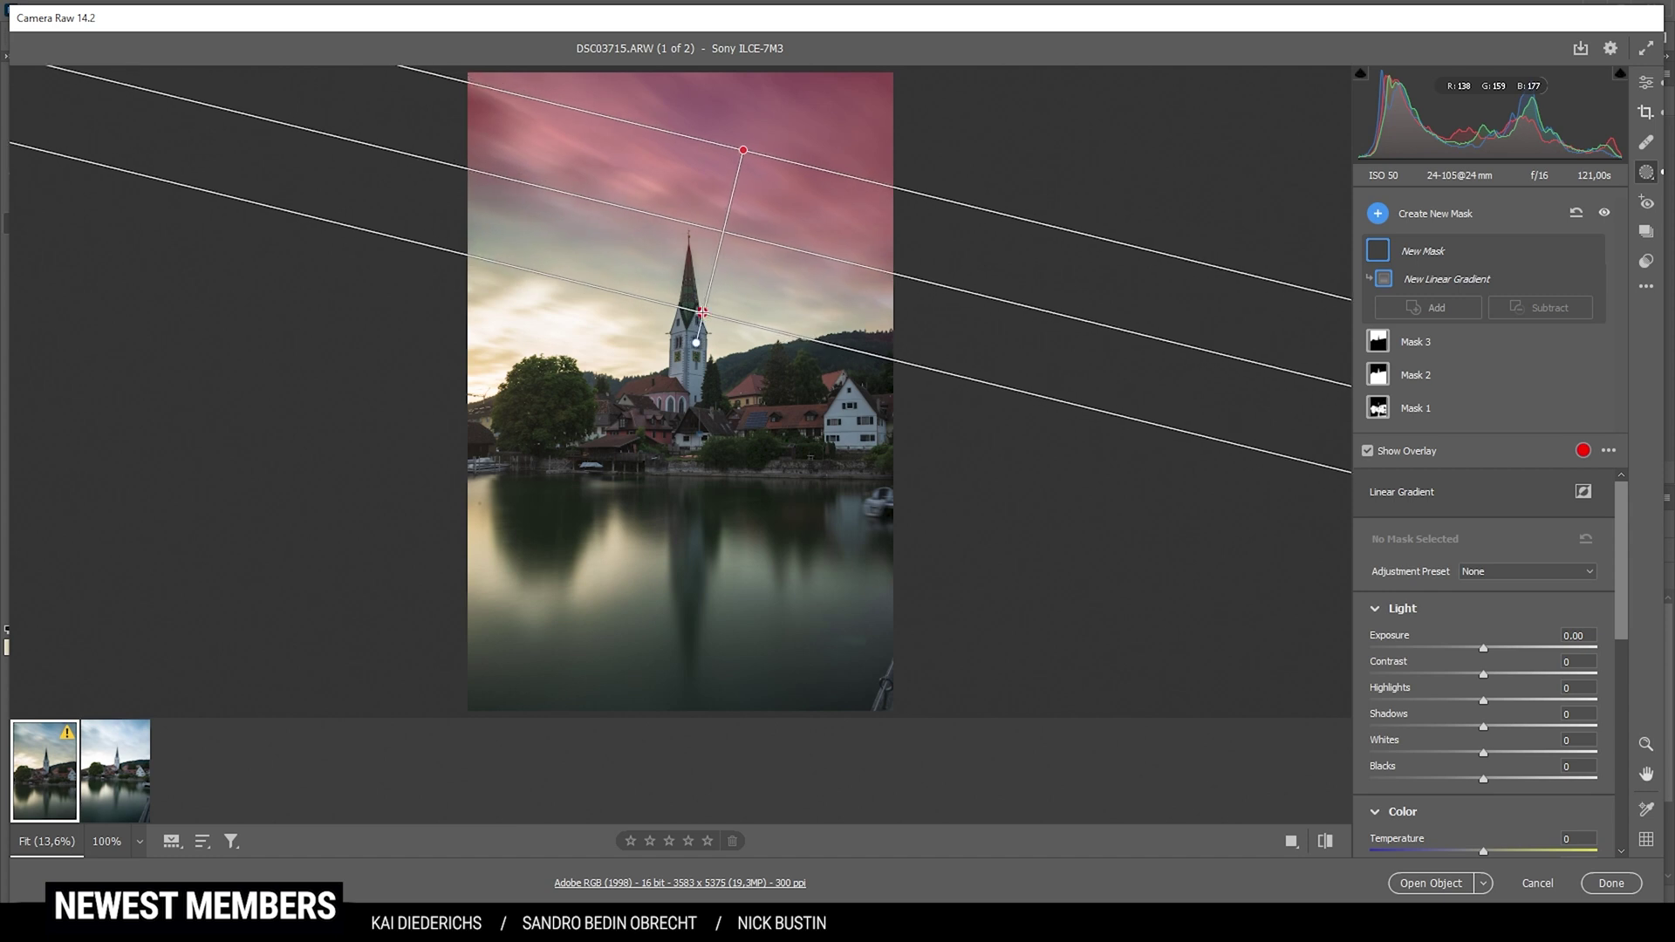
drag(1483, 649, 1463, 650)
drag(723, 230, 726, 214)
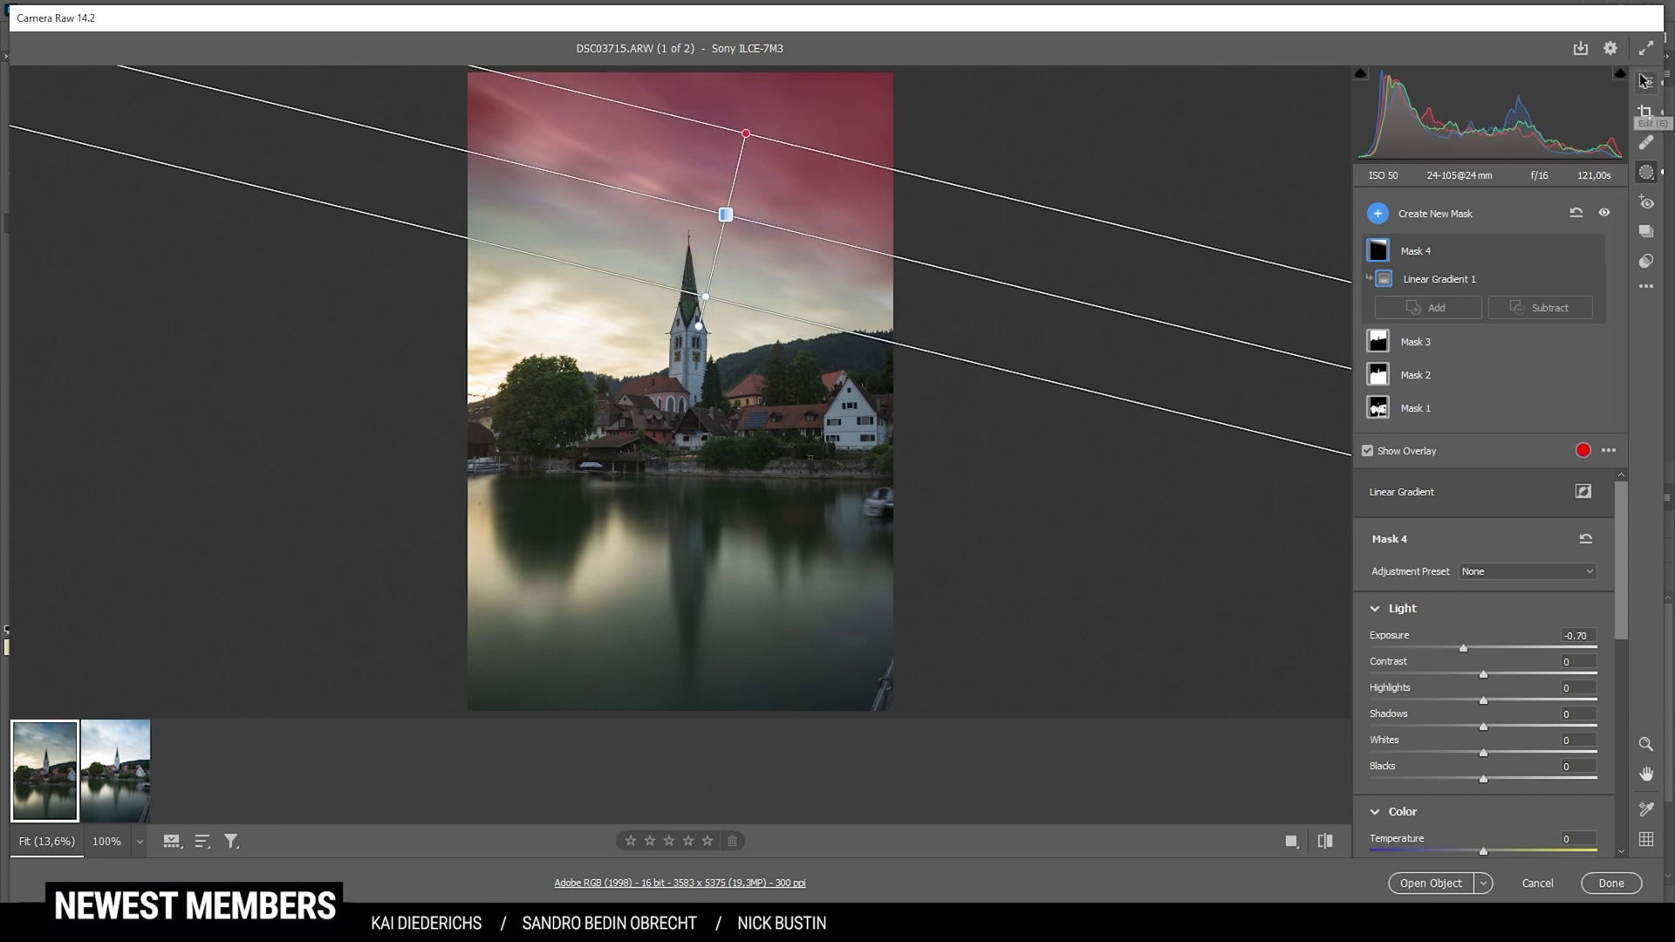
click(1646, 77)
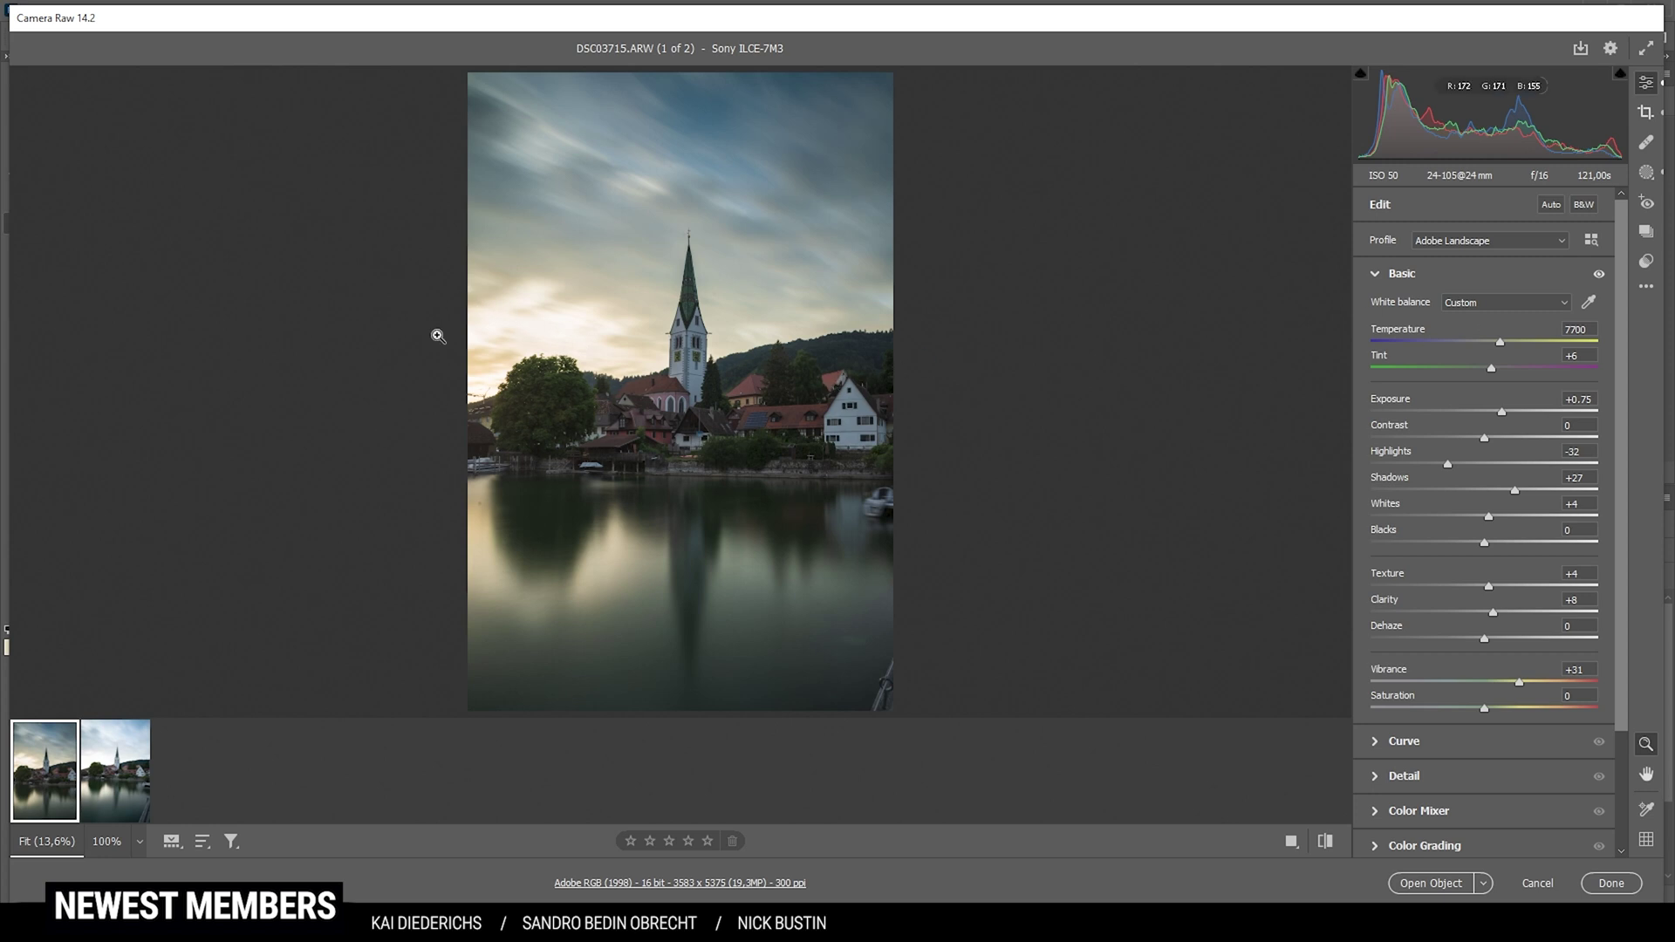
Draw a large radial mask over the sky left of the church with dehaze -23, temperature +12
click(1646, 173)
click(1378, 212)
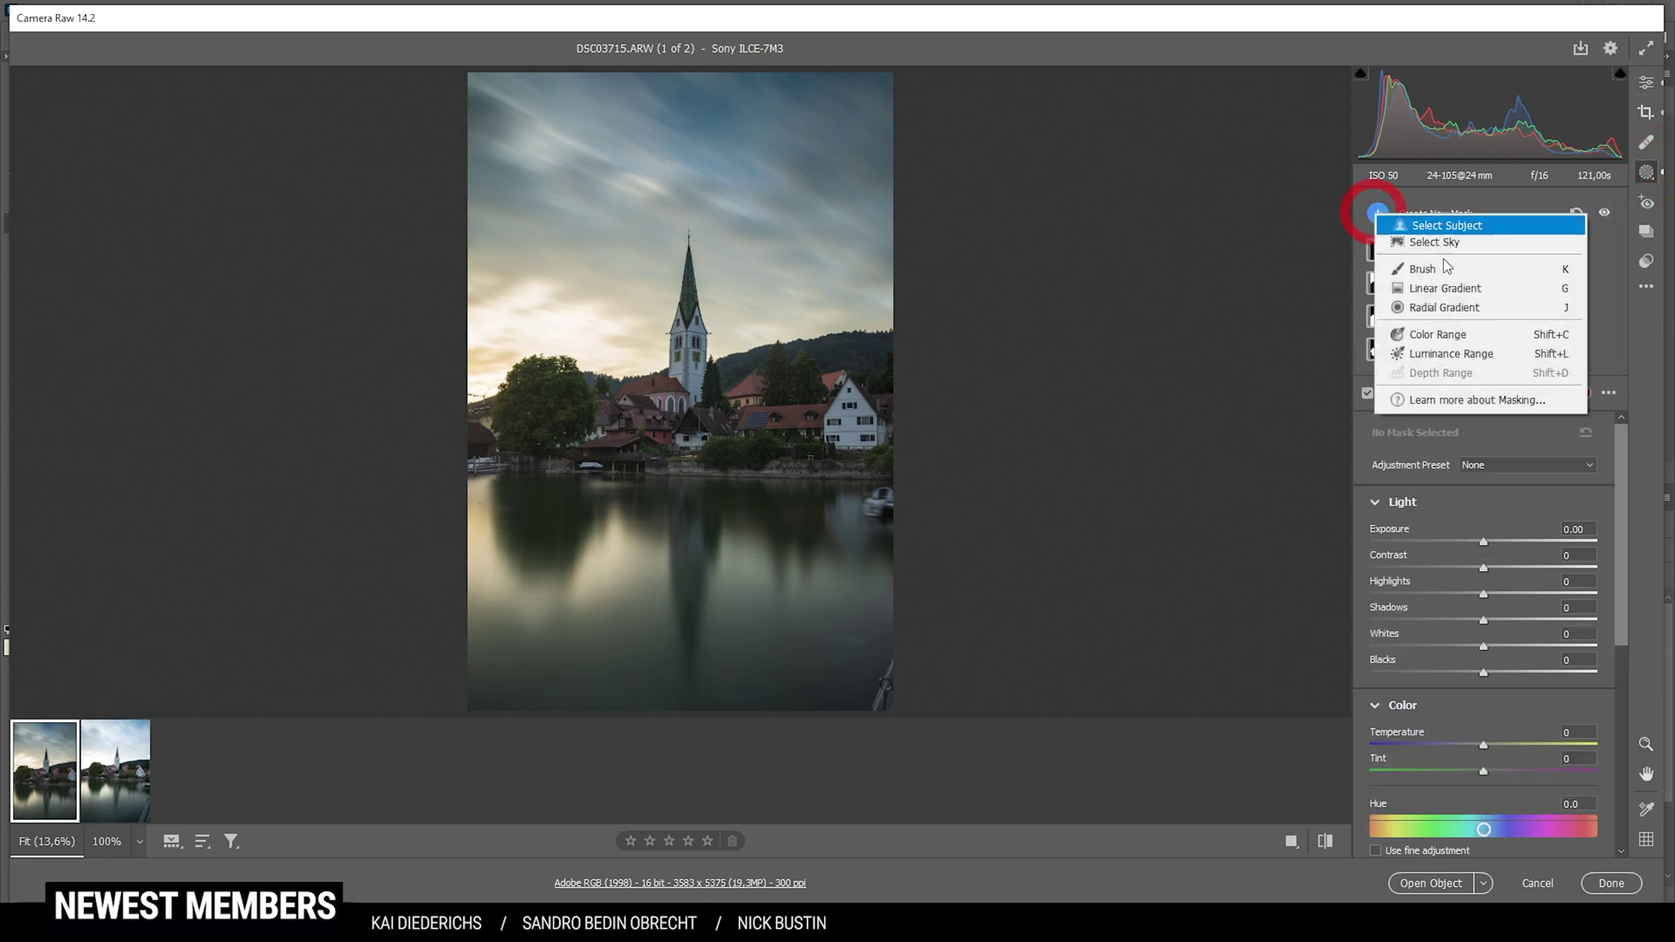
click(1463, 310)
drag(560, 340, 698, 410)
drag(611, 345, 579, 355)
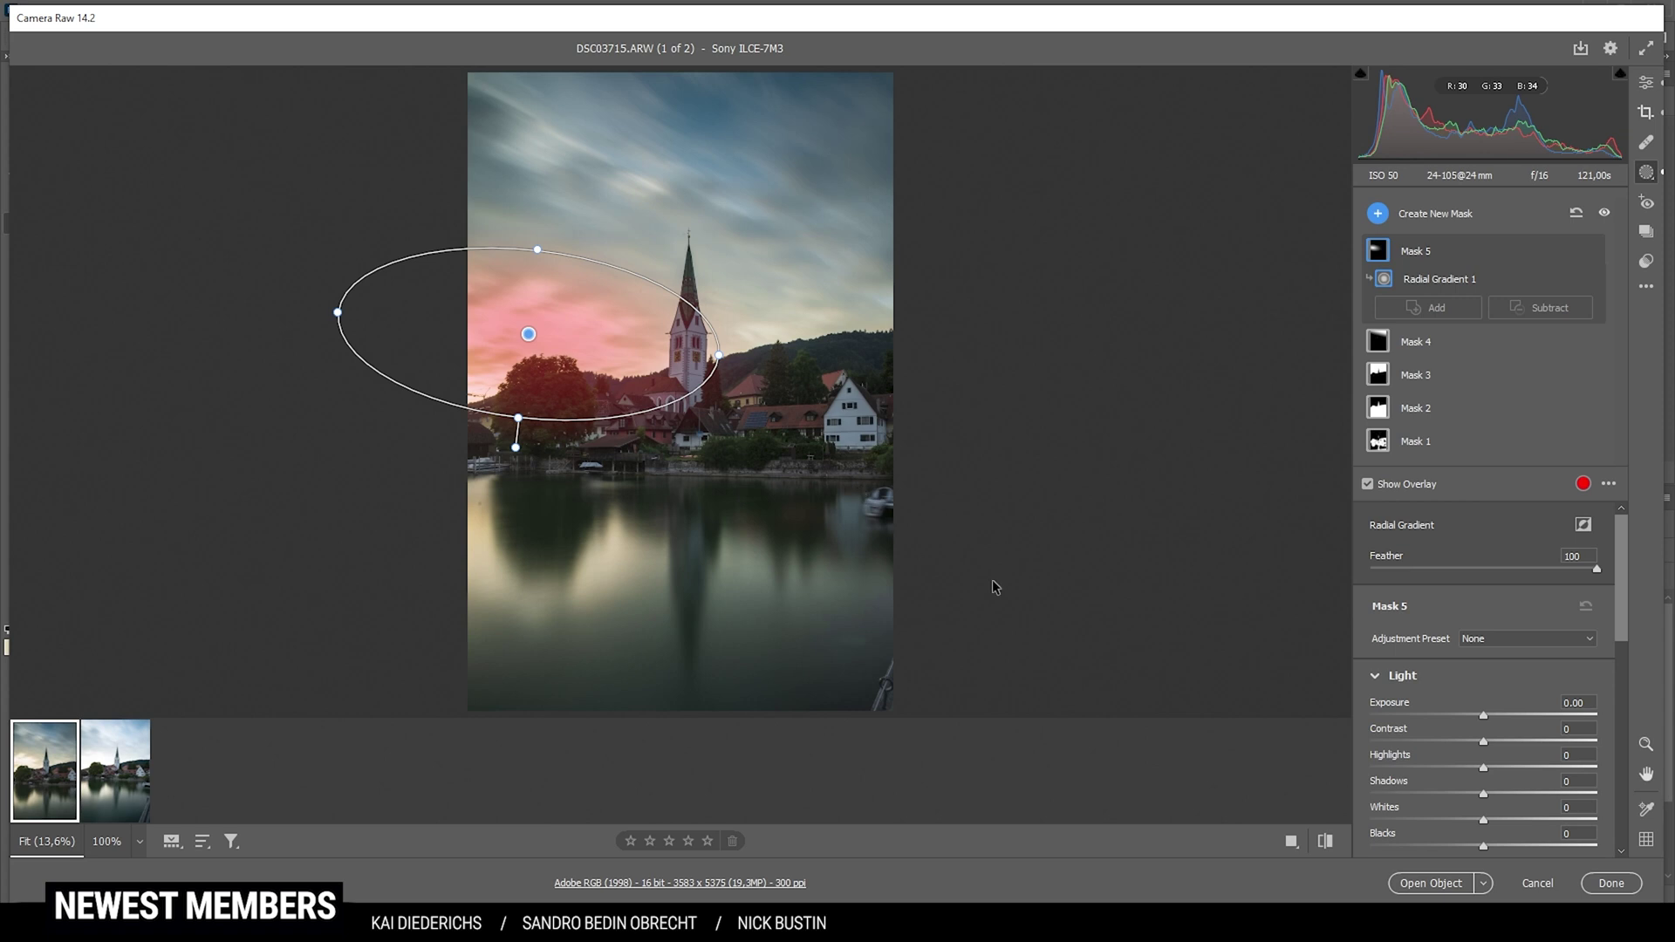
scroll(1468, 726, down, 3)
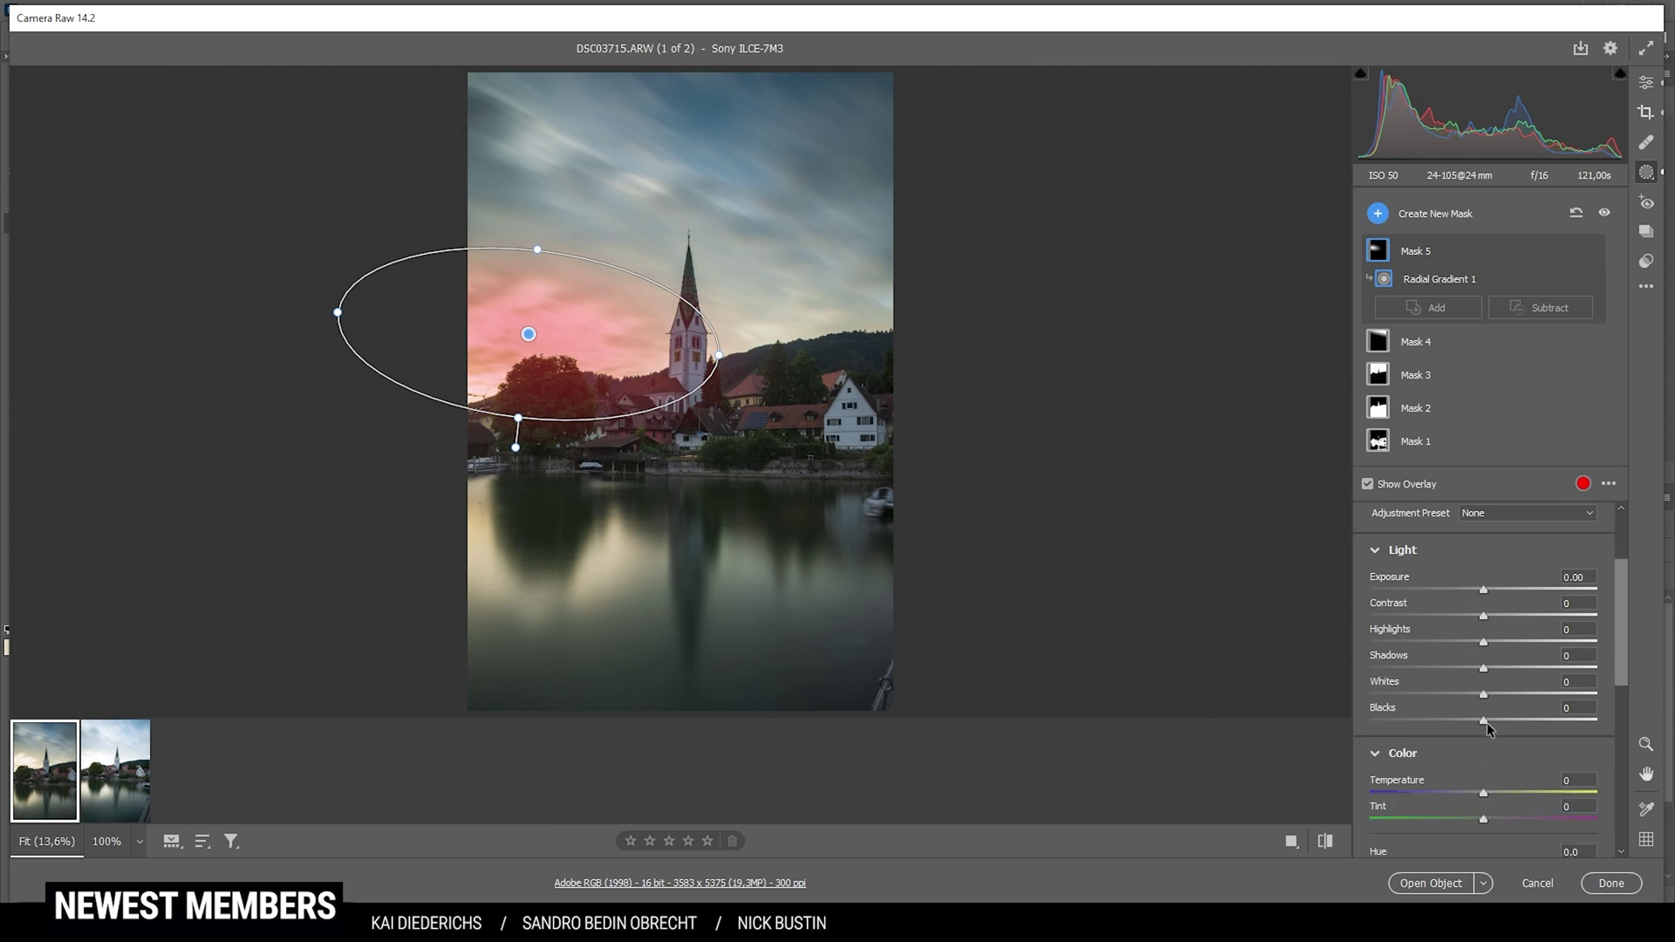
drag(1487, 723, 1532, 729)
scroll(1527, 759, down, 5)
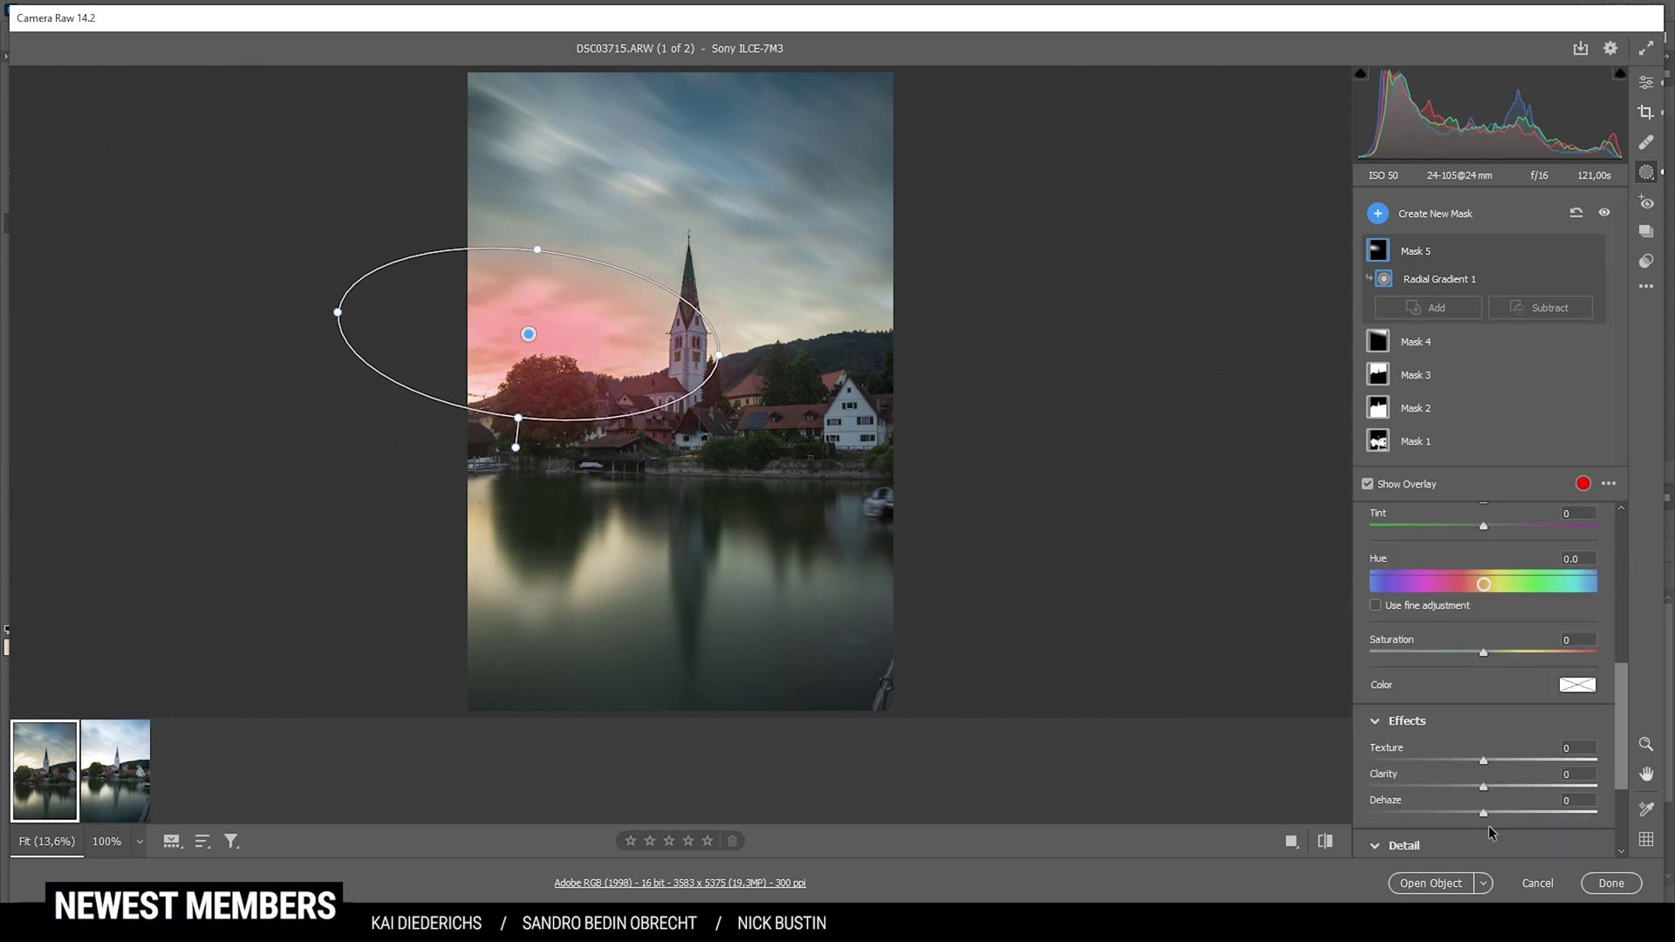
drag(1484, 814, 1458, 813)
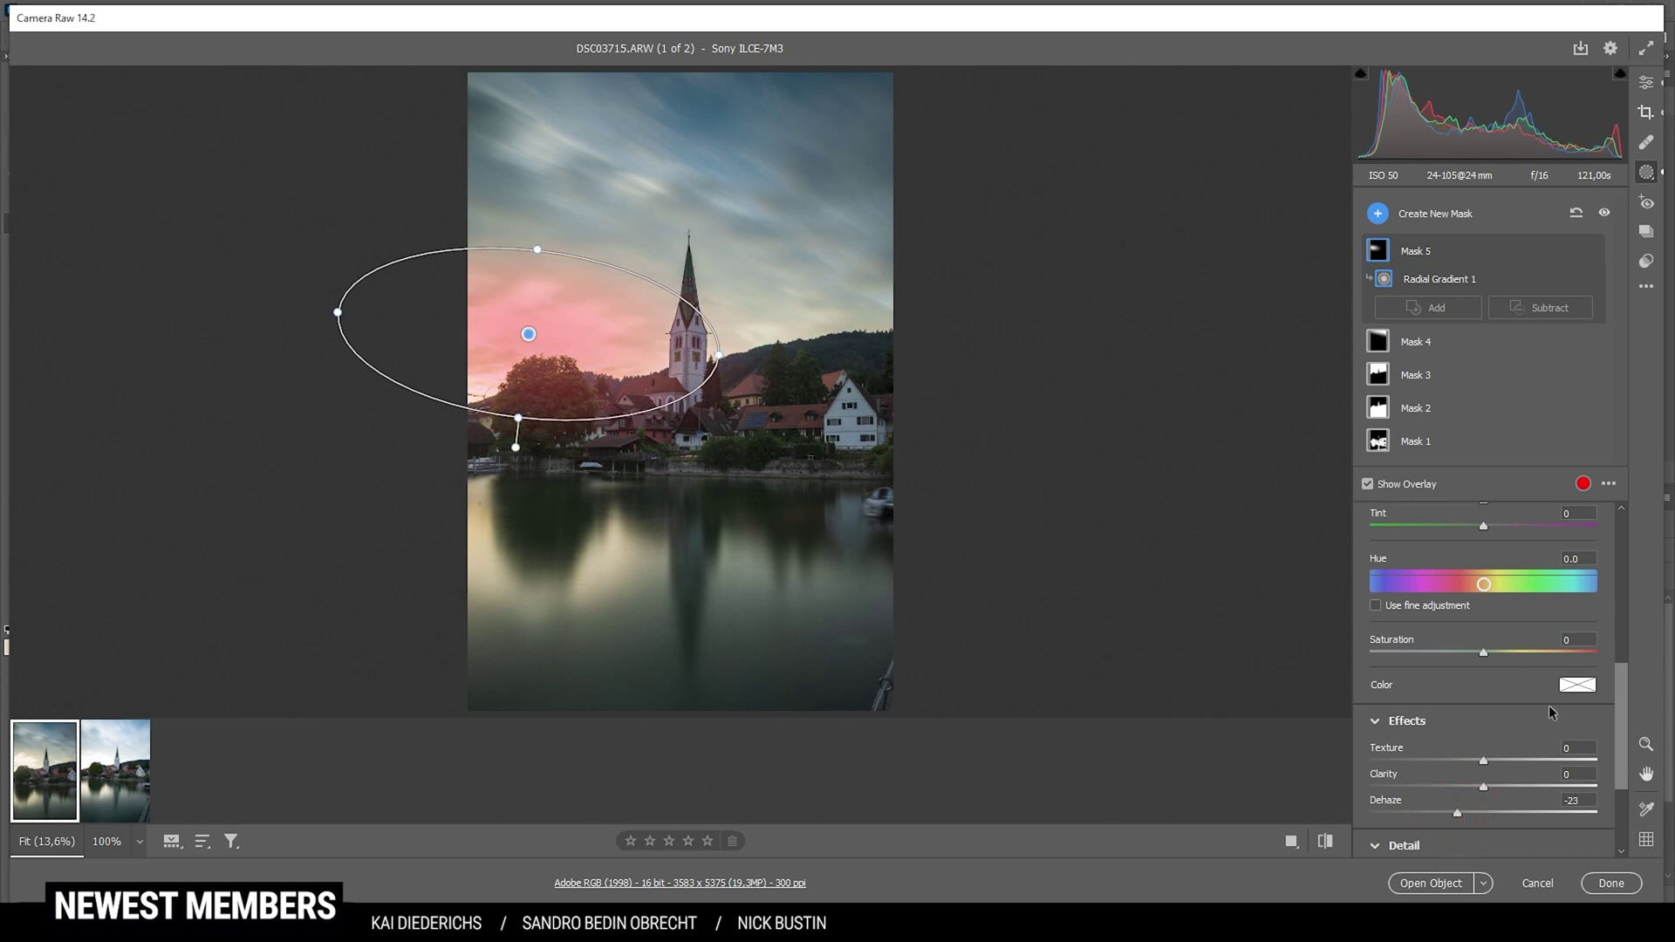
scroll(1548, 705, up, 2)
drag(1484, 583, 1499, 585)
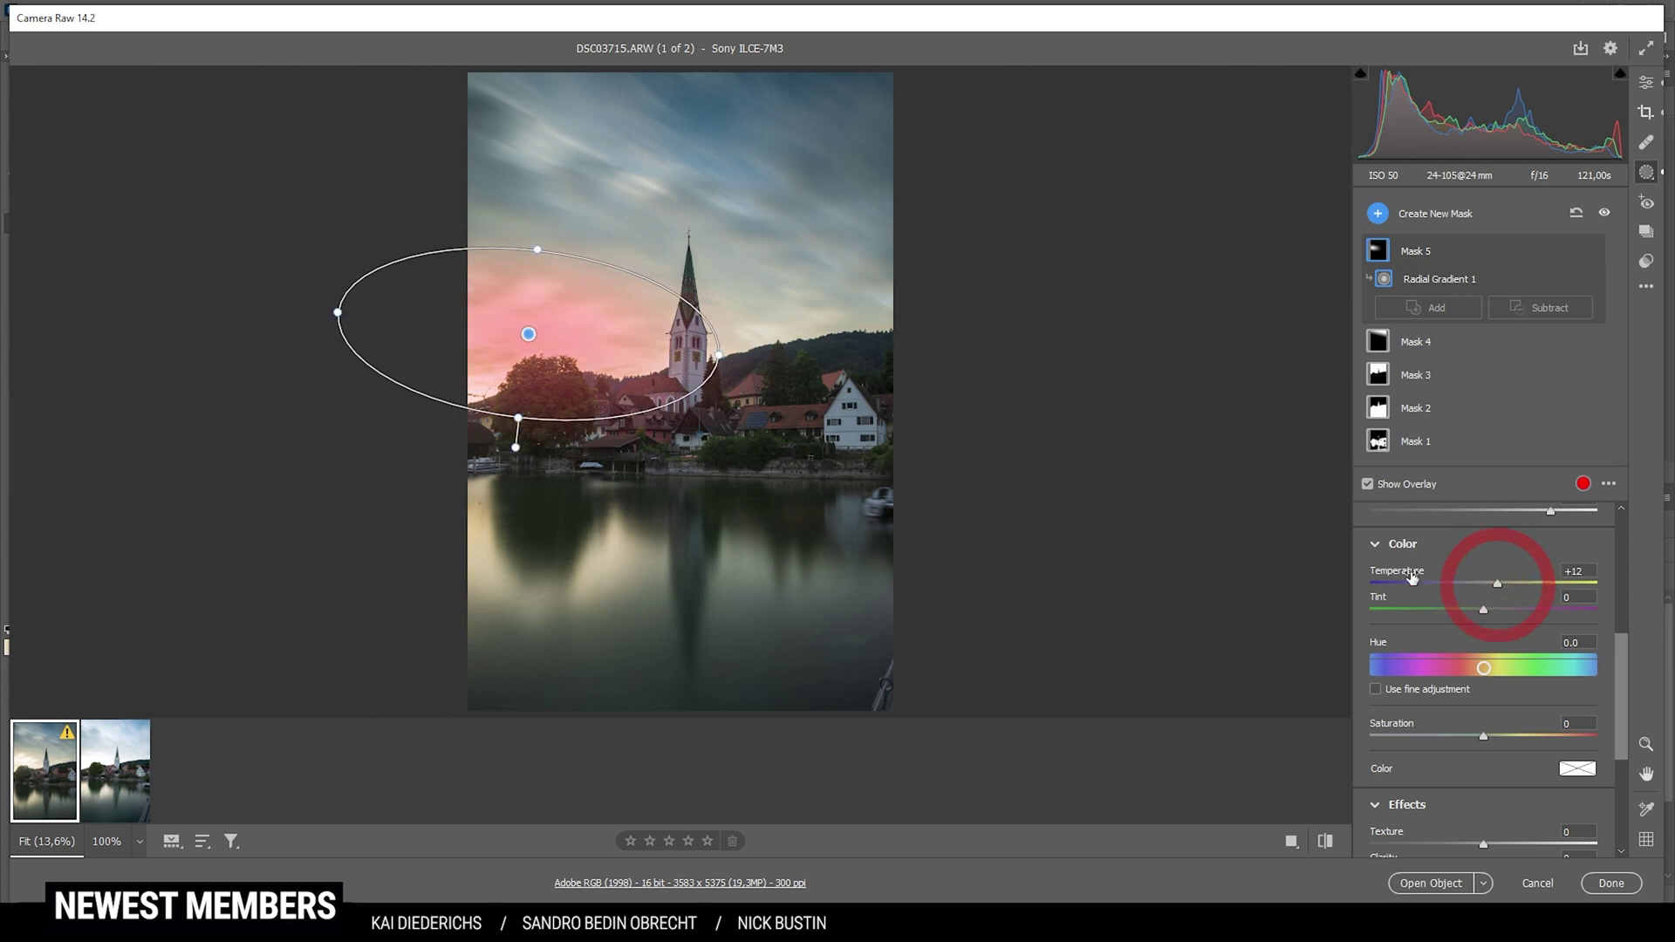
scroll(1460, 657, down, 1)
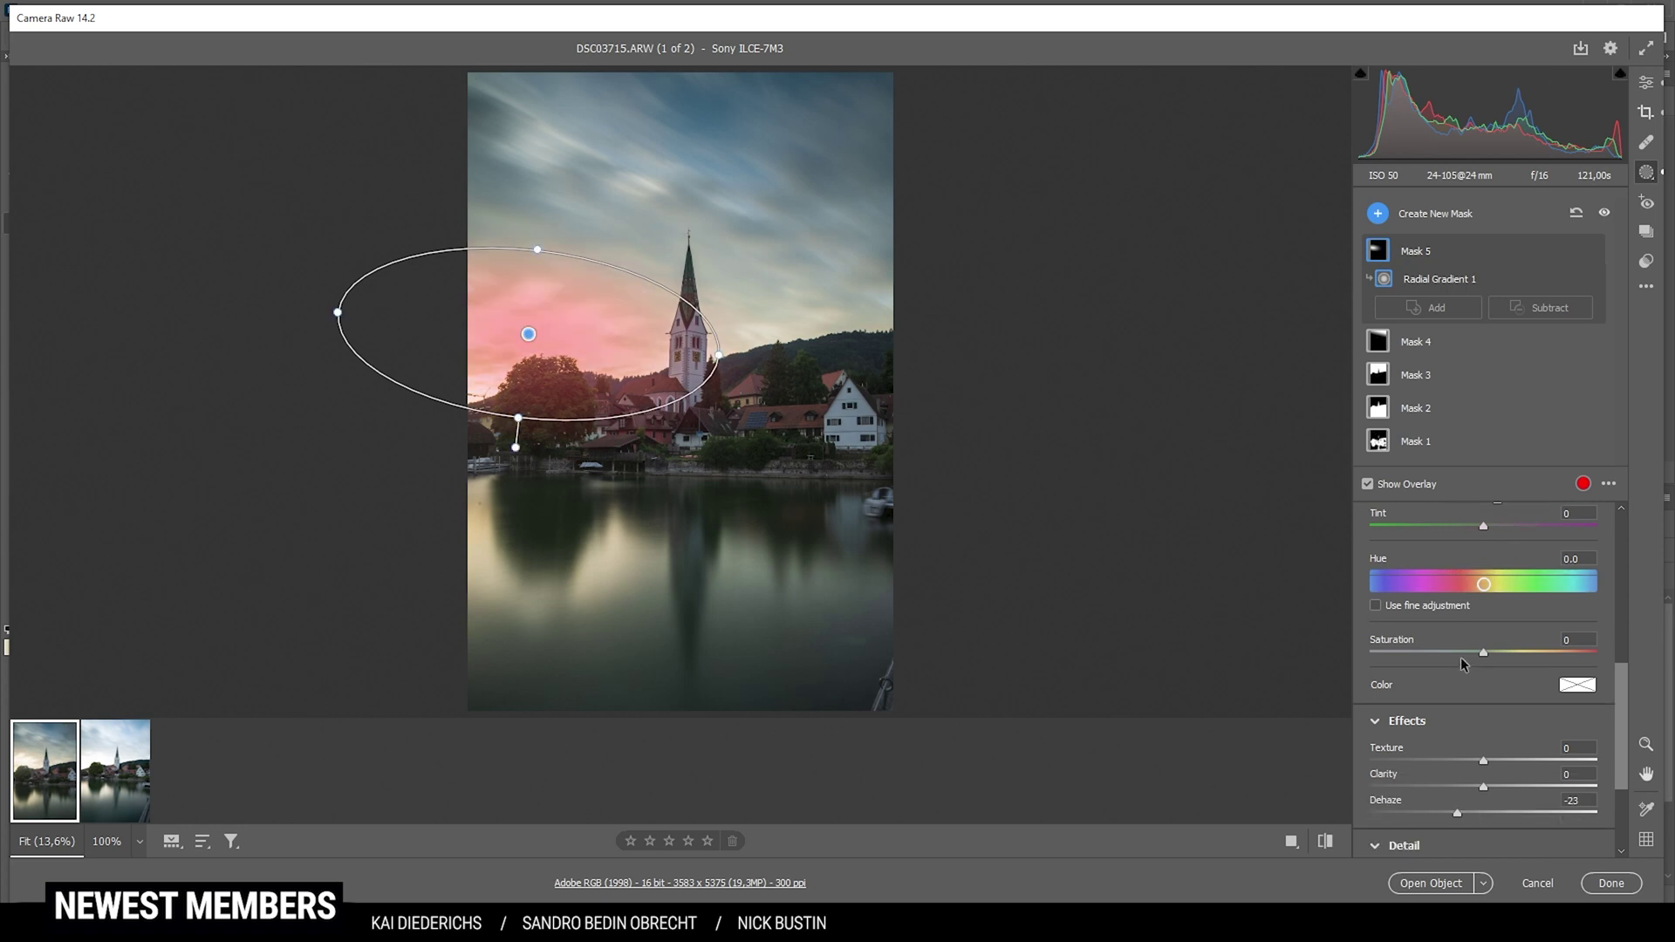
Tint the radial sky mask with a warm peach colour
click(1575, 686)
drag(787, 240, 980, 303)
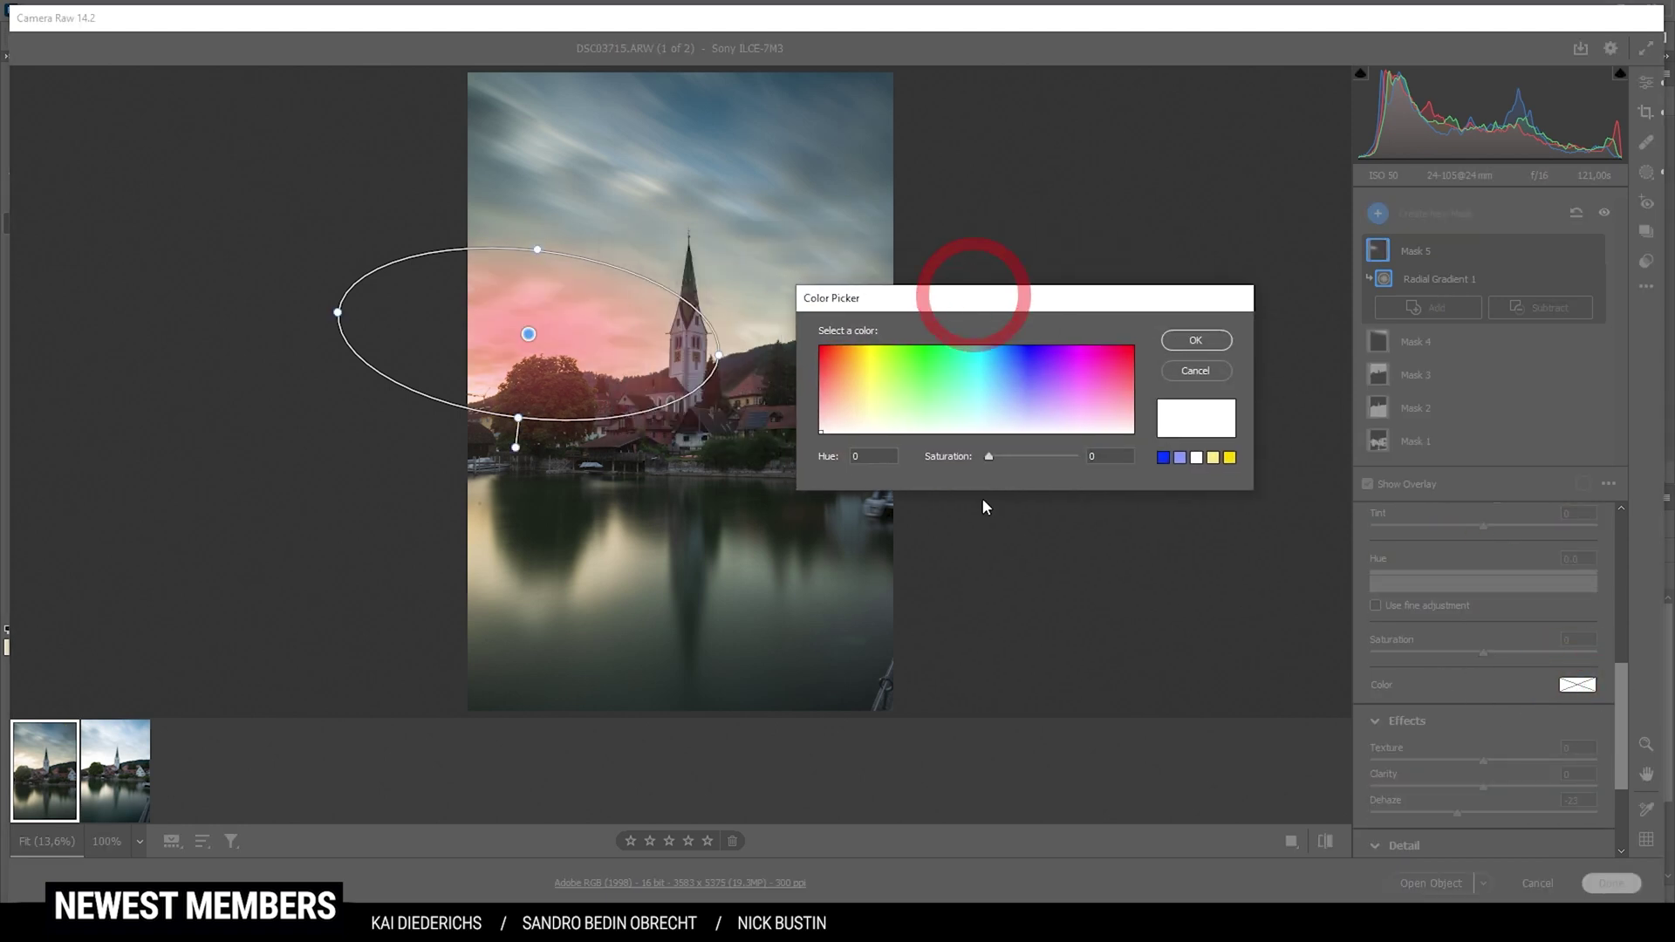
click(850, 409)
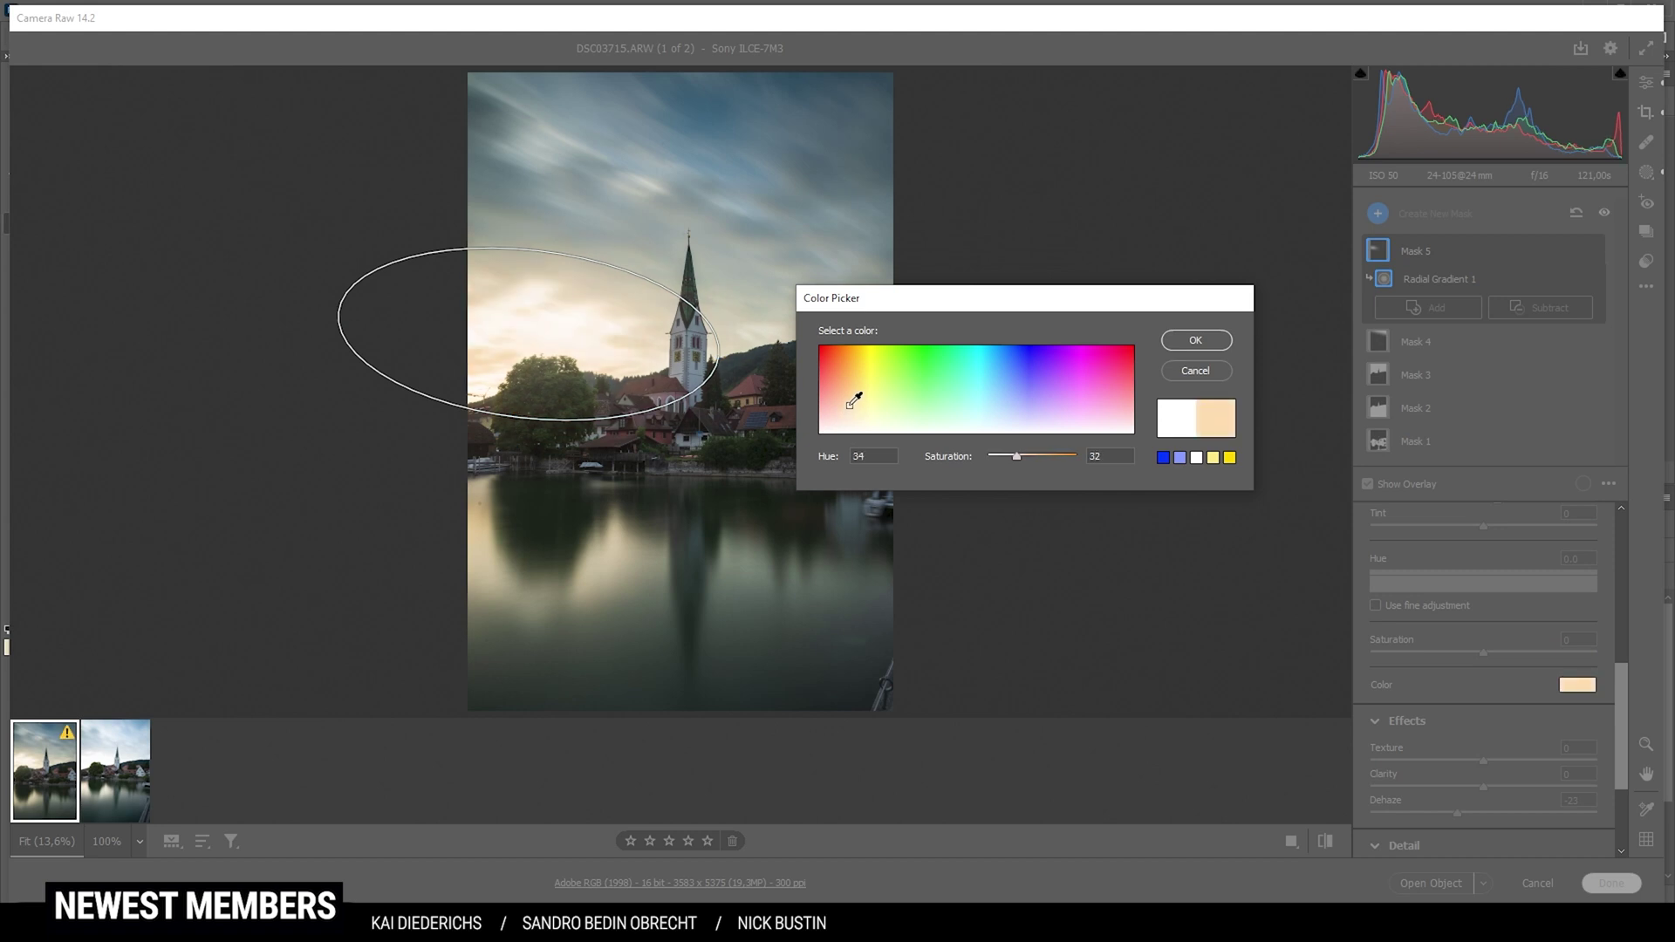
mouse_move(1013, 455)
mouse_down()
mouse_move(1040, 458)
mouse_move(1026, 458)
mouse_up()
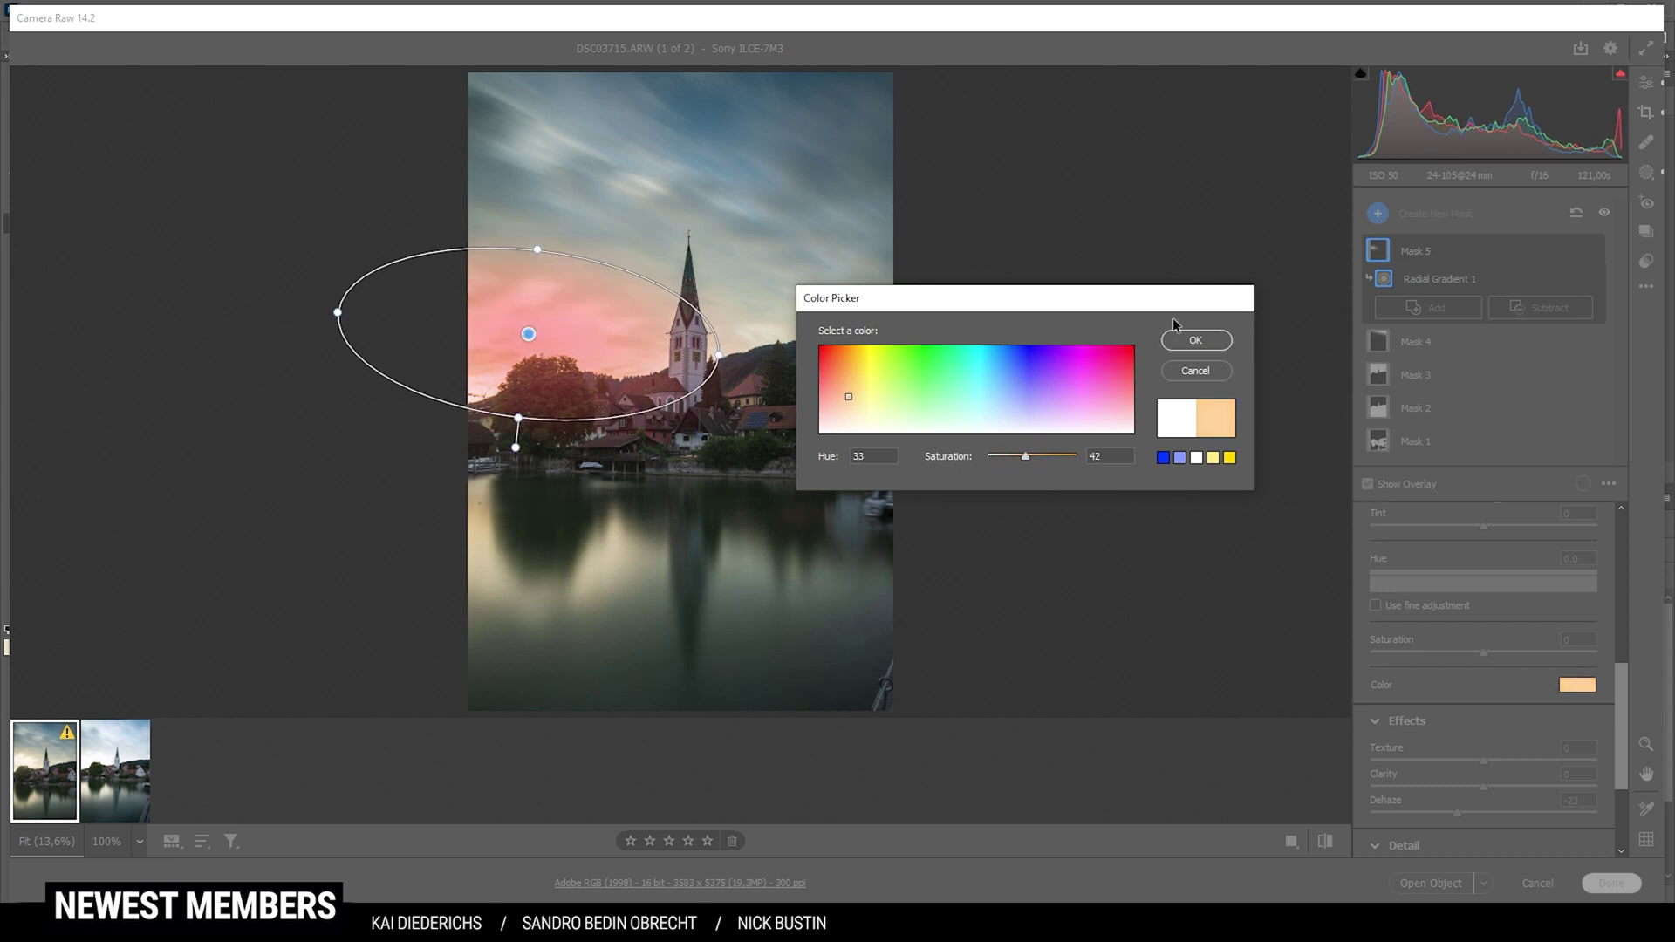
click(1195, 341)
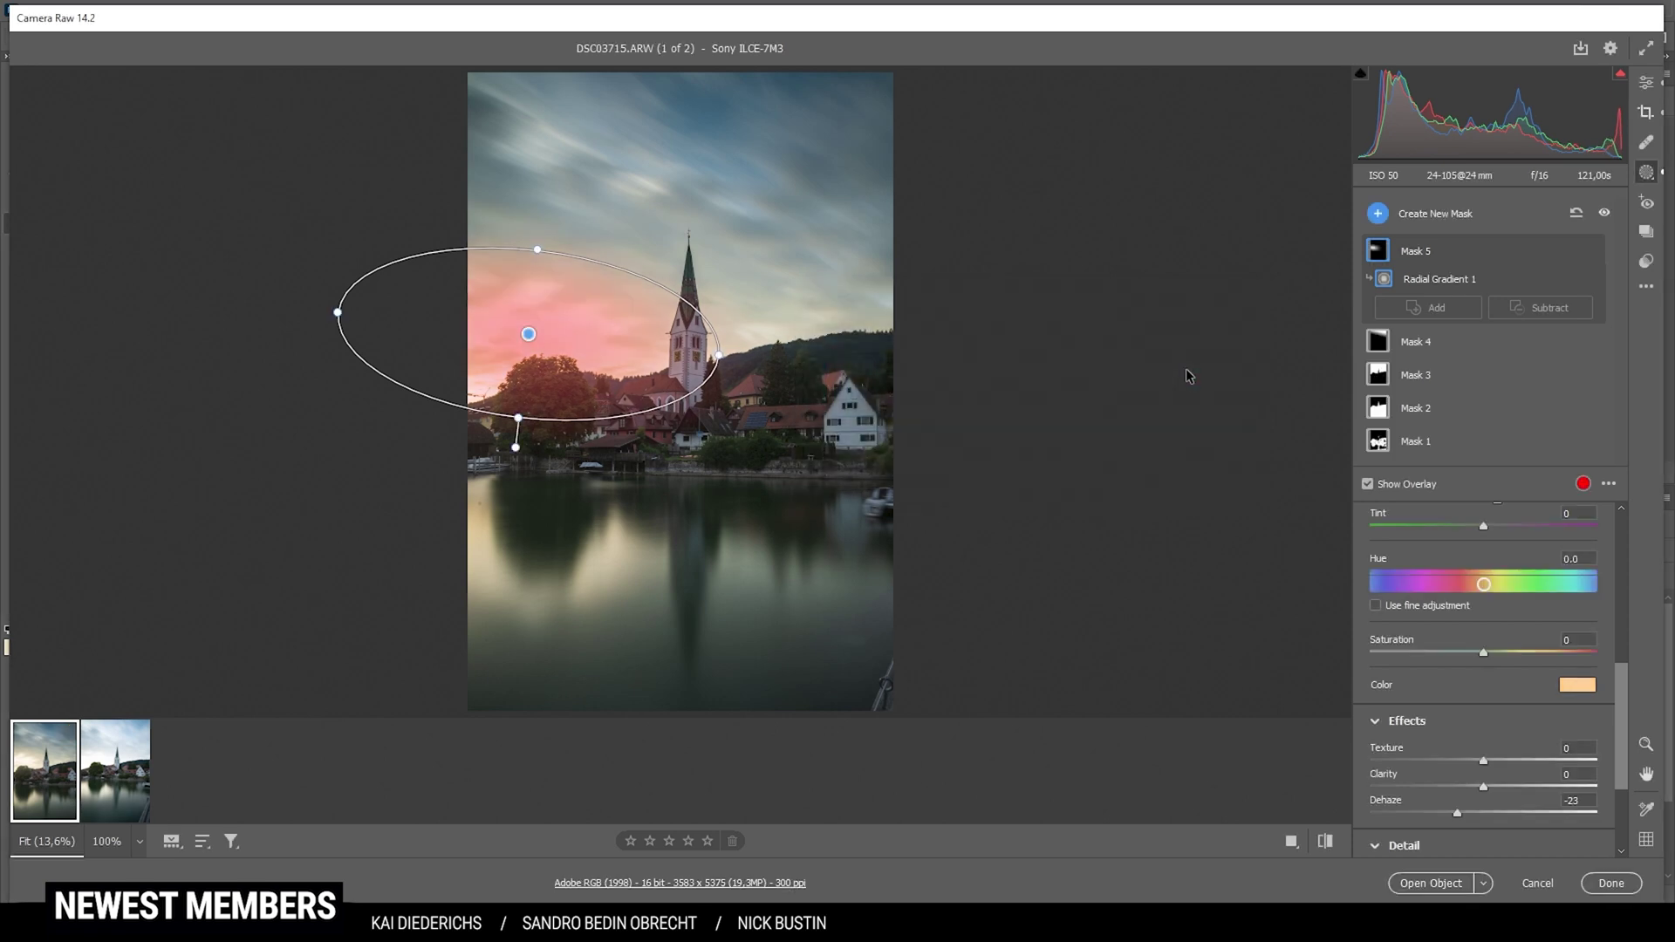
Draw a small radial mask over the trees left of the church with blacks +32 and dehaze -18
click(1378, 213)
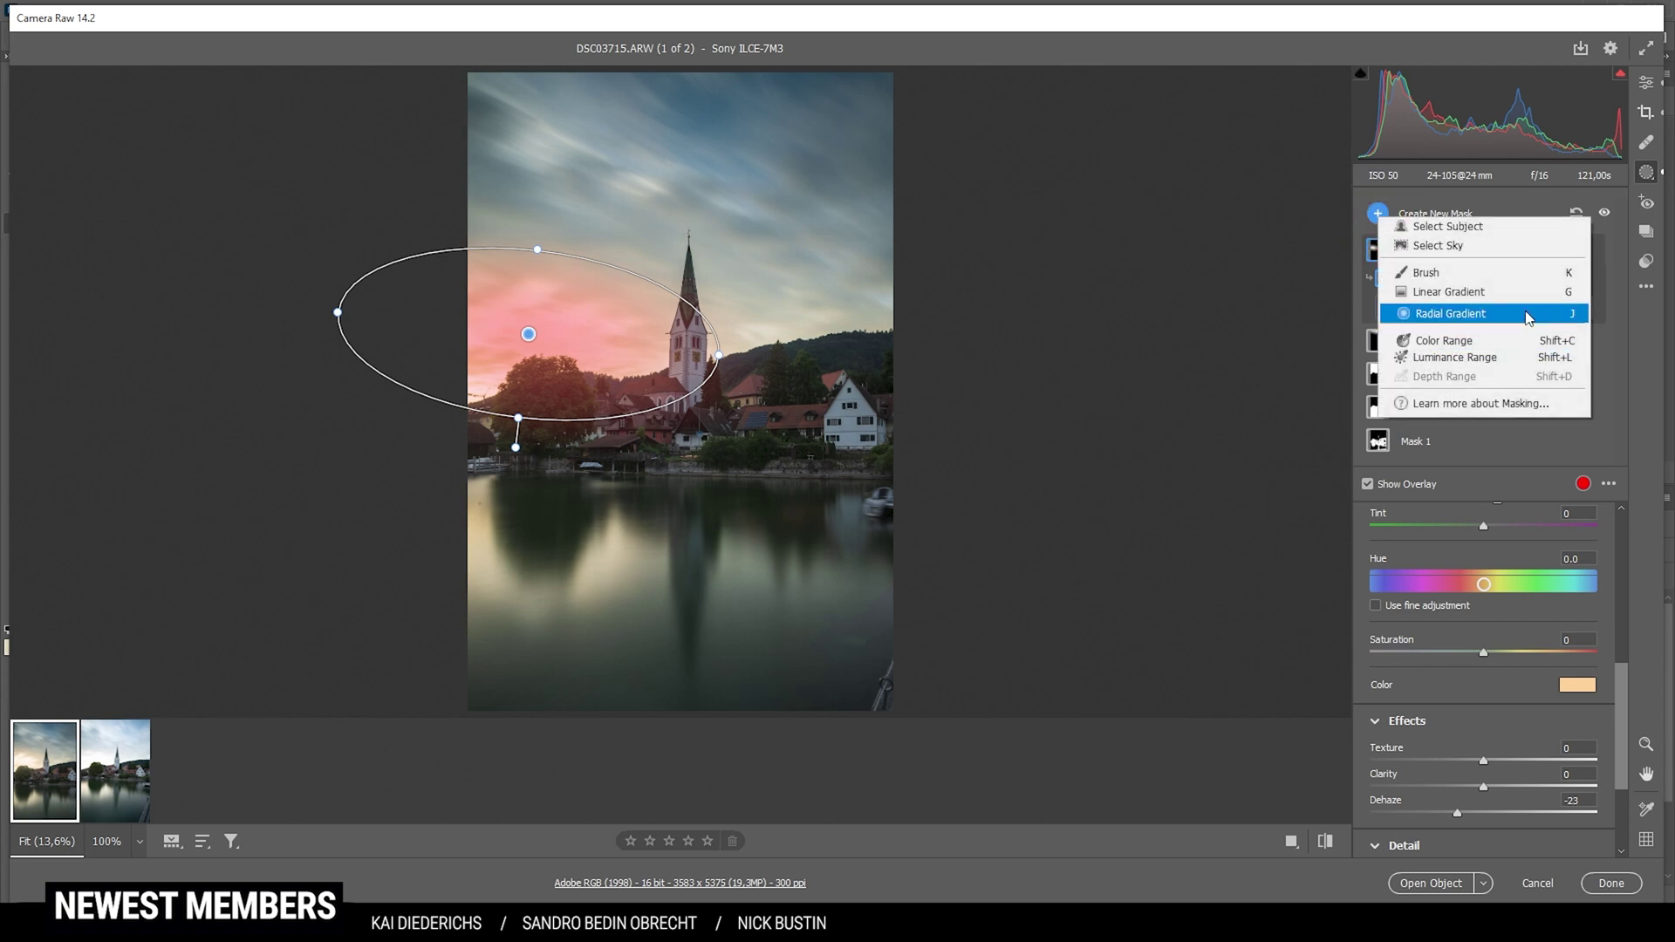
click(1448, 311)
drag(633, 395, 622, 360)
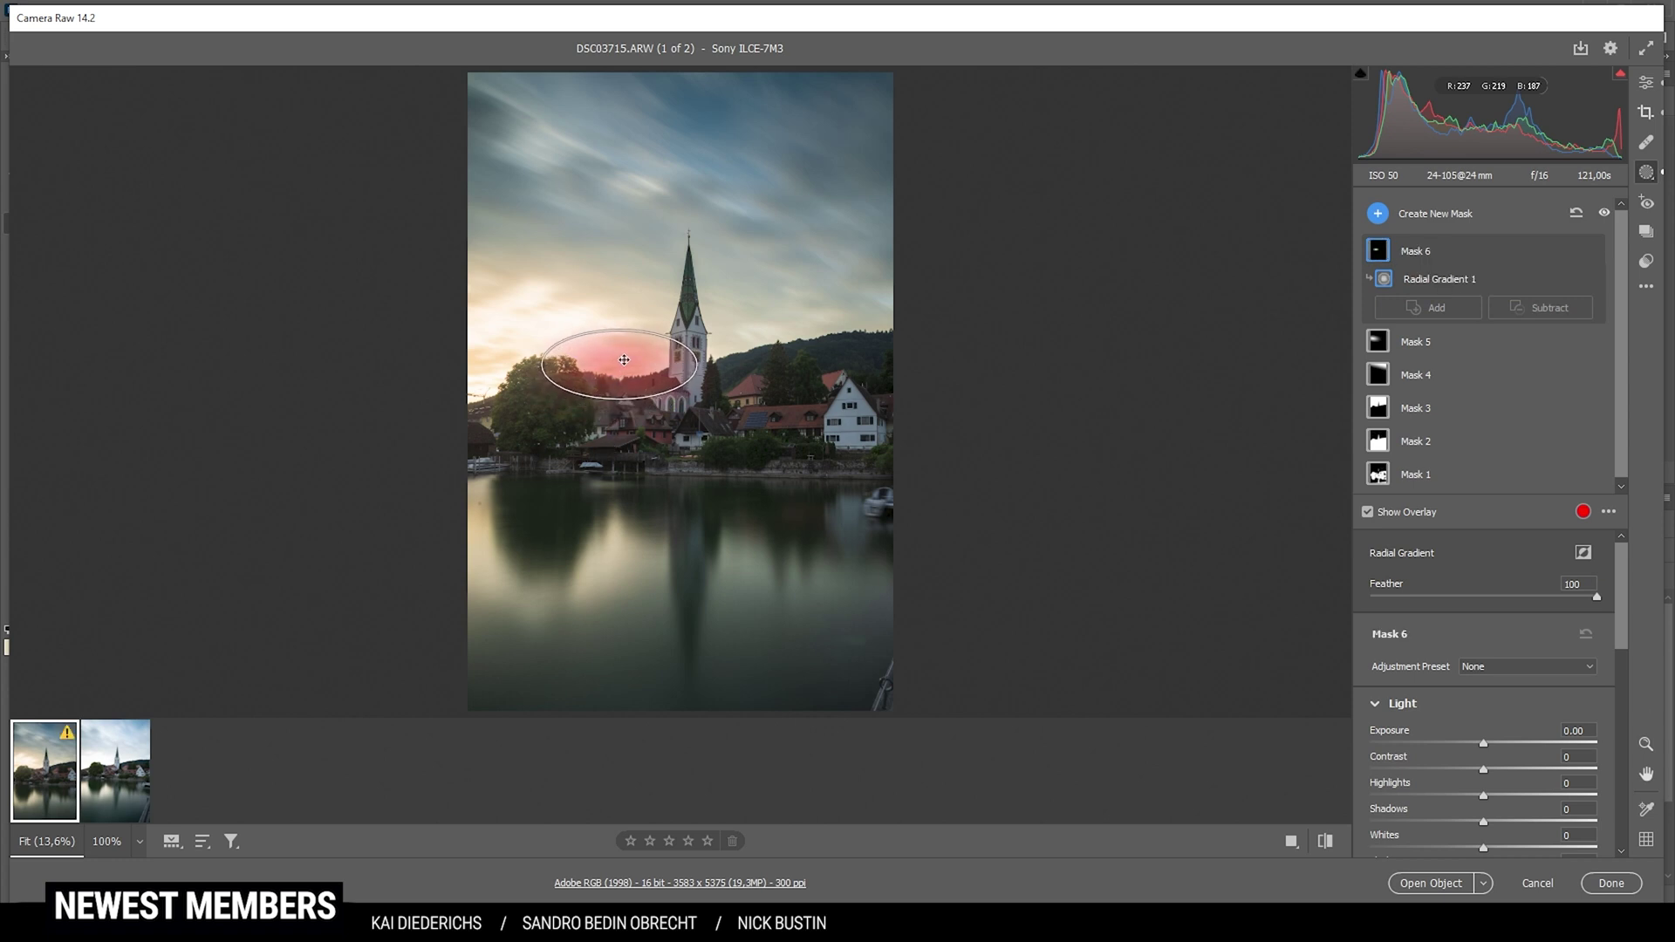
scroll(1499, 793, down, 2)
click(1492, 791)
drag(1492, 790, 1504, 788)
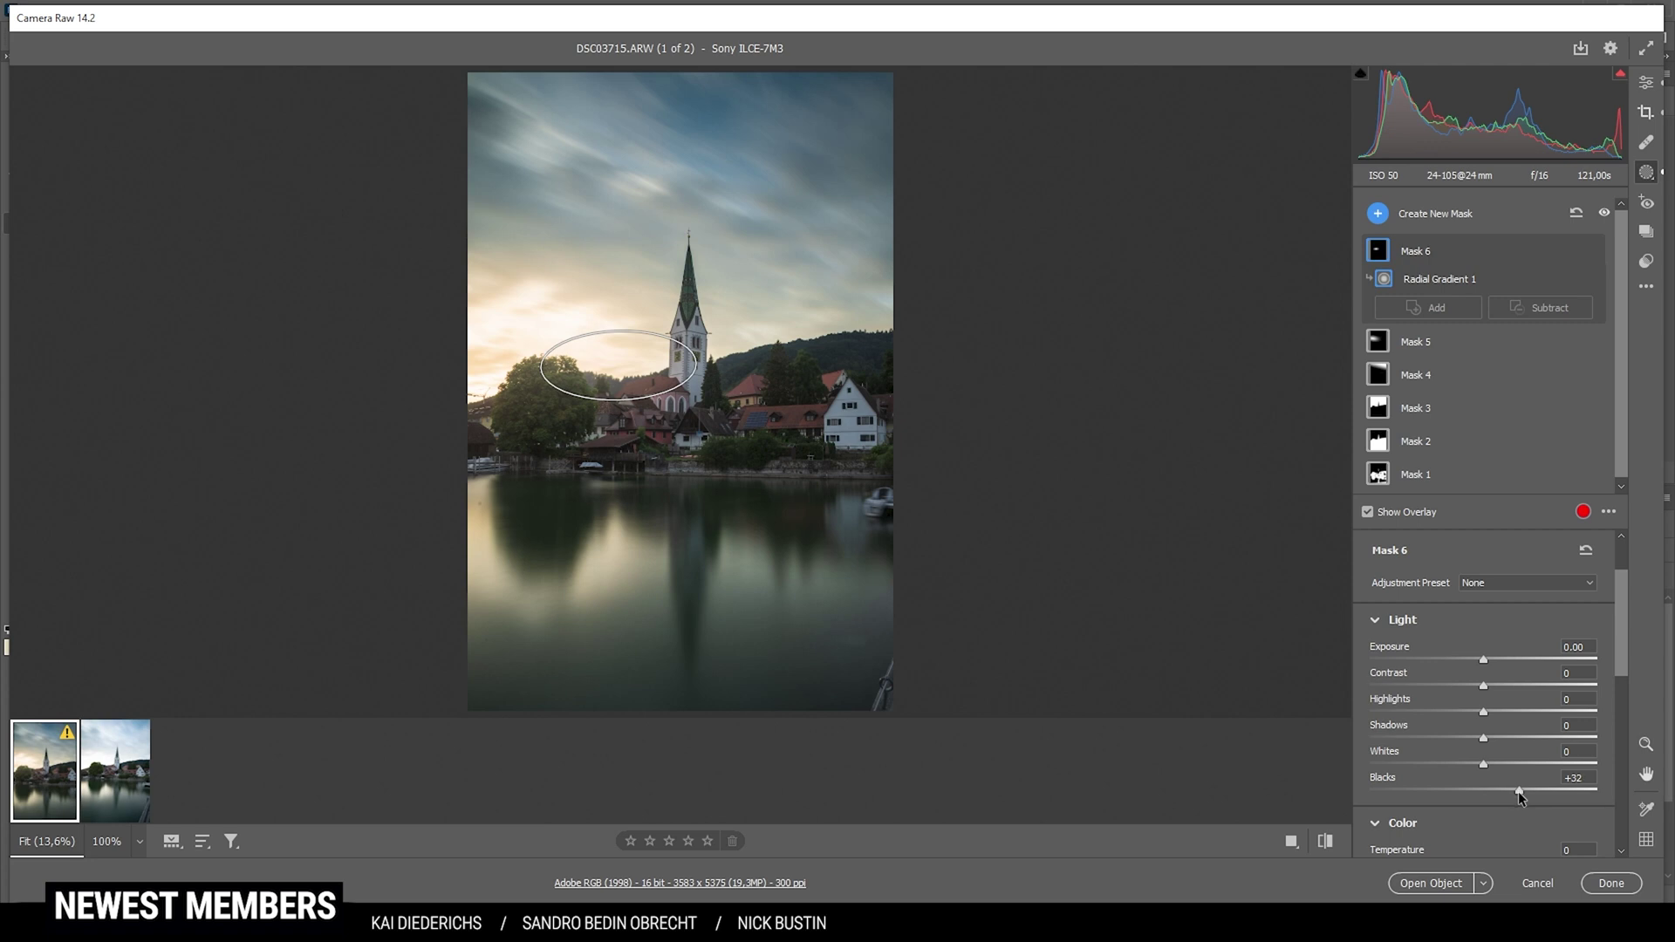
drag(1518, 792, 1462, 801)
scroll(1514, 788, down, 5)
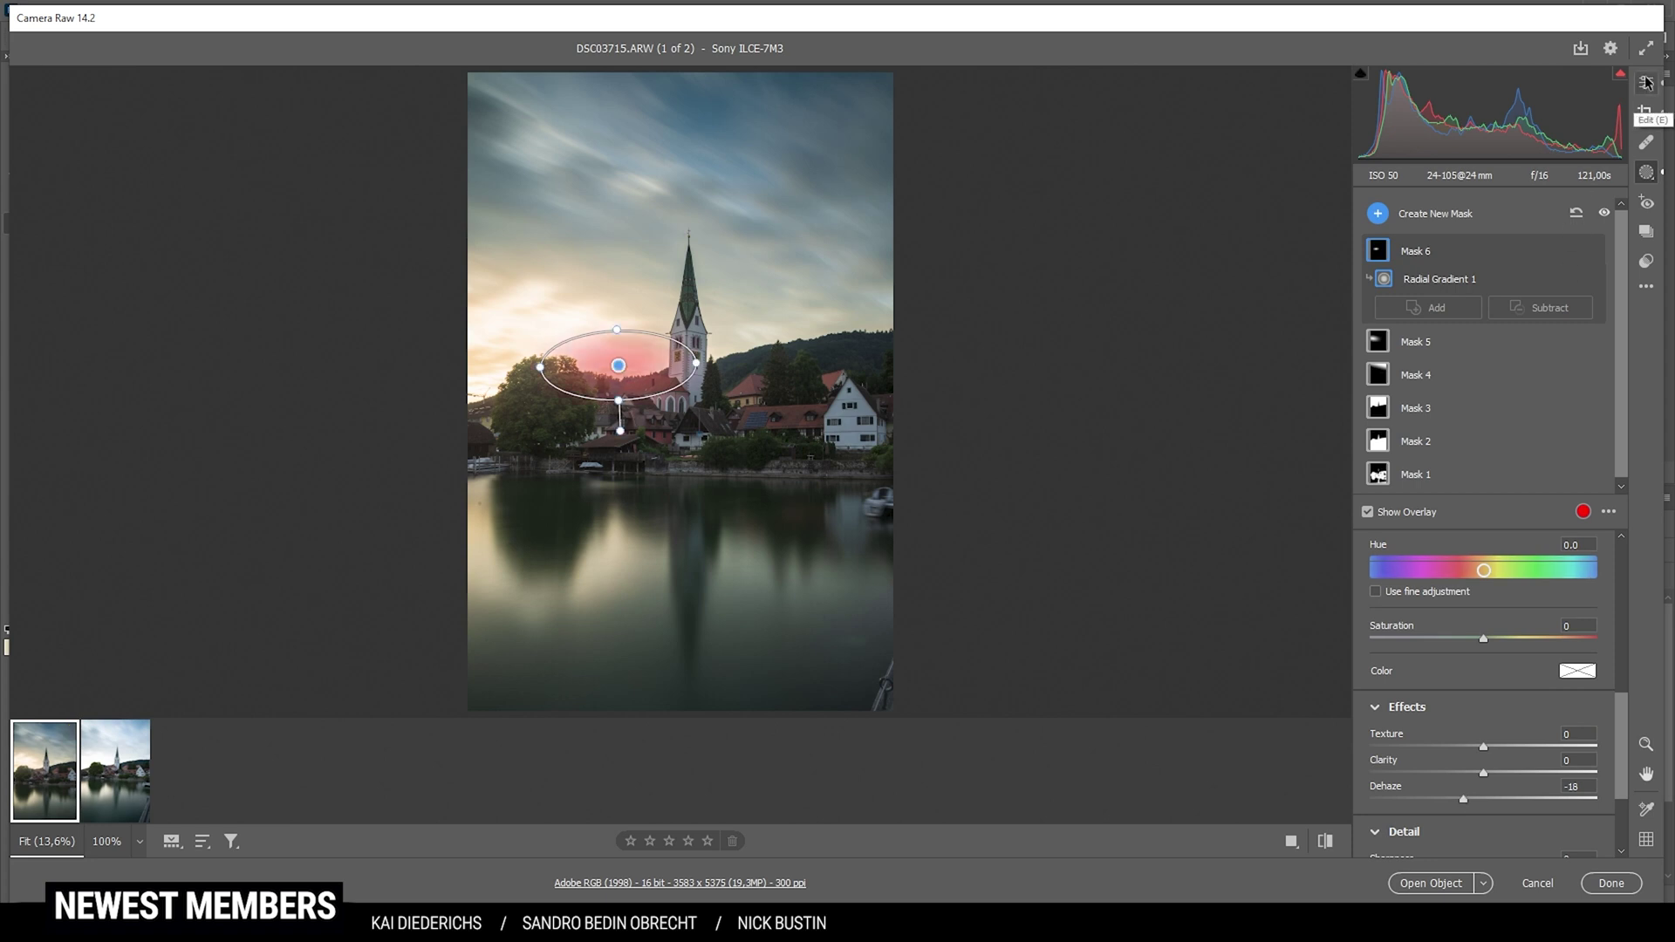
click(1379, 214)
Drag a linear gradient mask over the lake water and lower its texture
click(1440, 287)
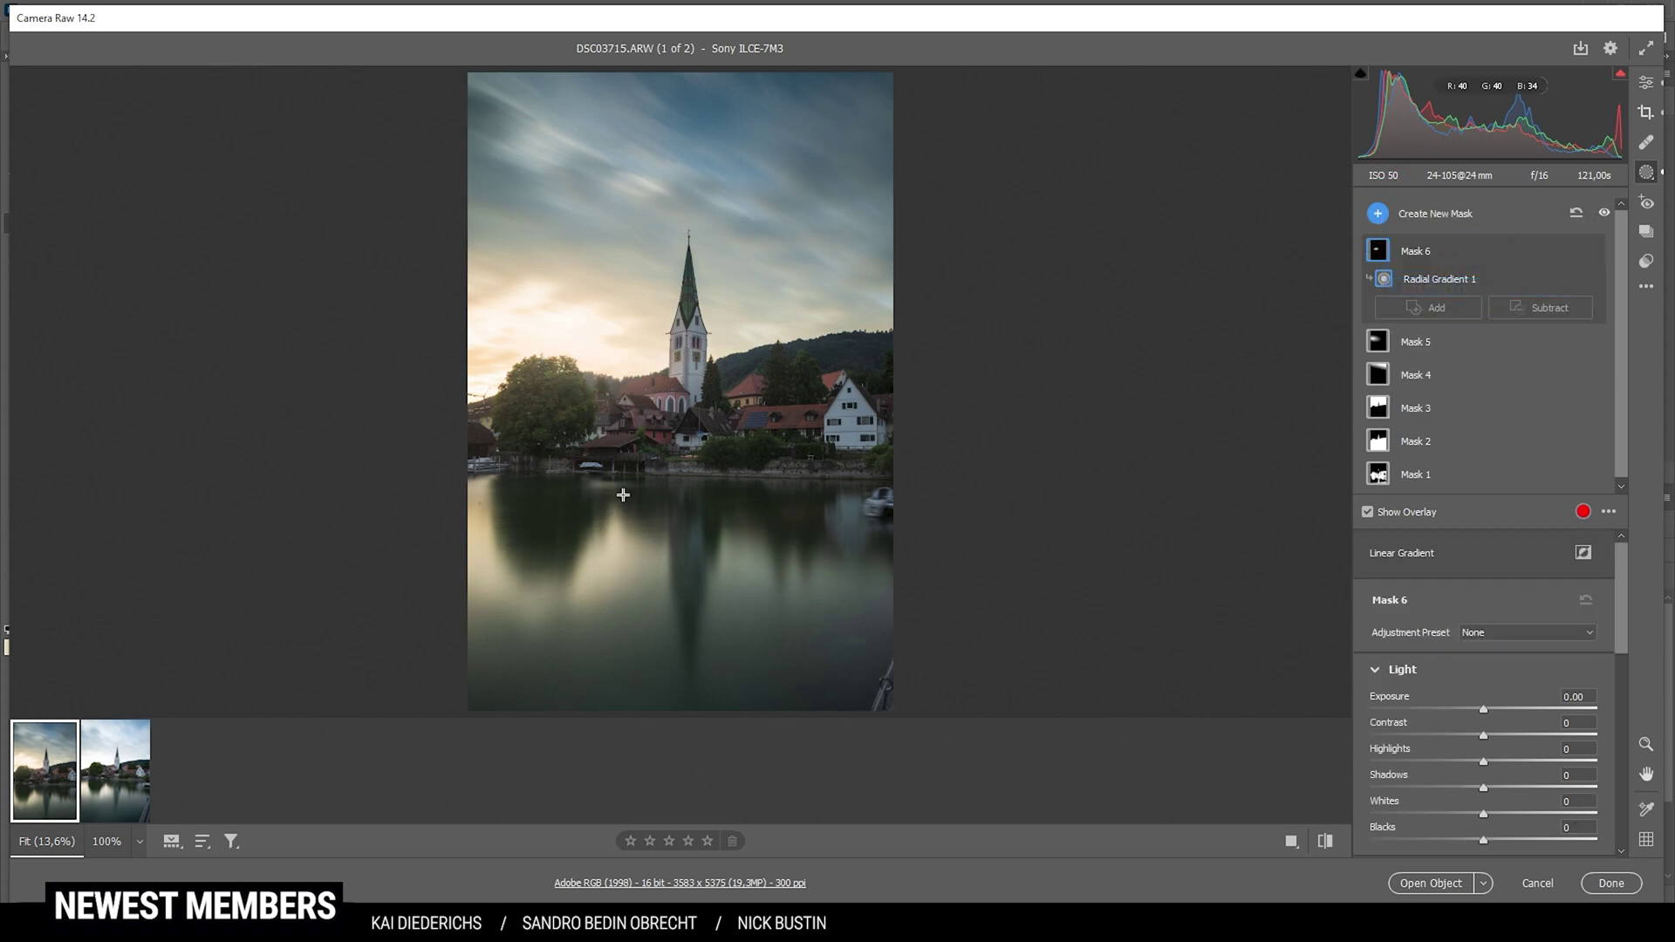
drag(680, 499, 682, 477)
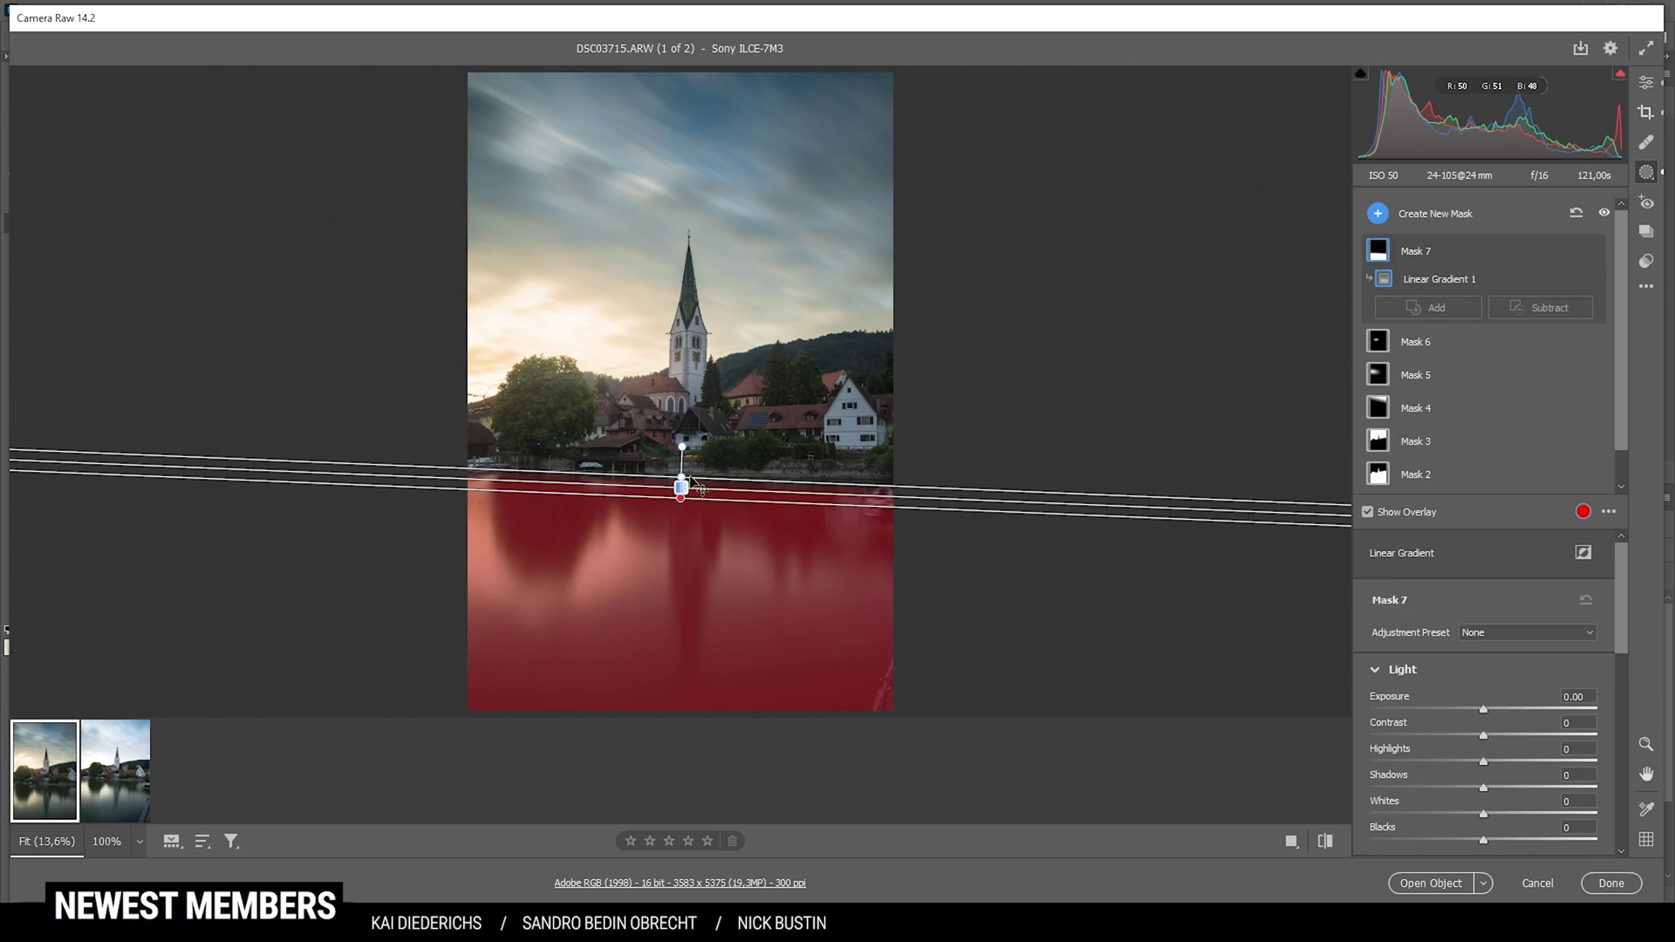
scroll(1493, 761, down, 4)
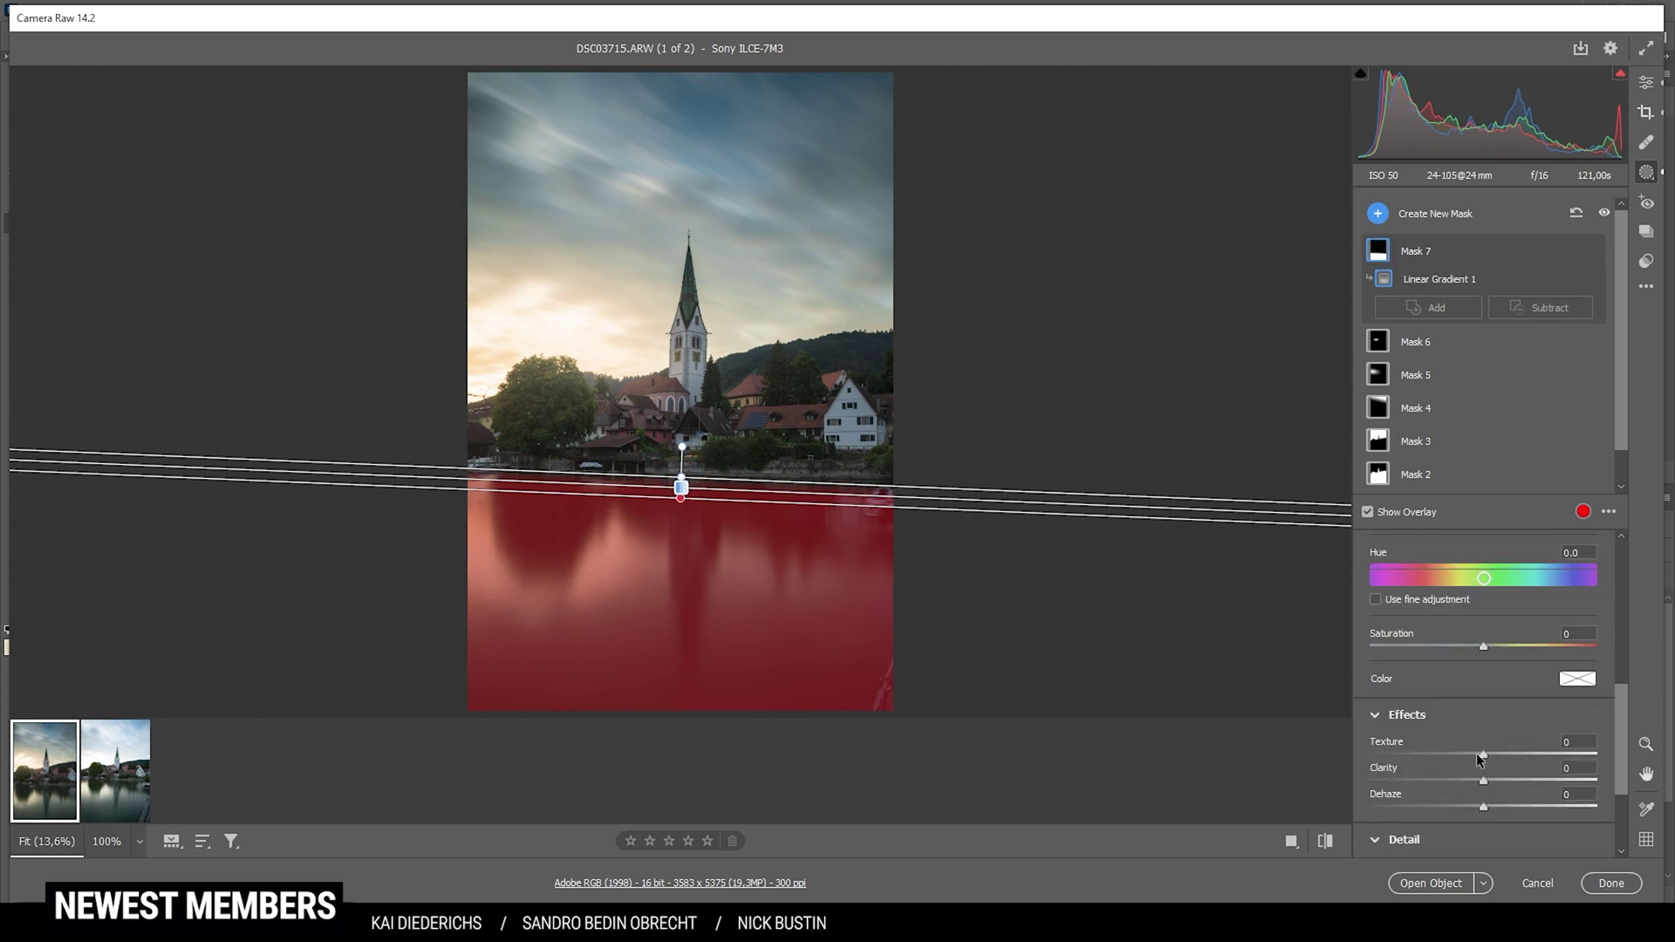
drag(1483, 754, 1489, 780)
click(1647, 82)
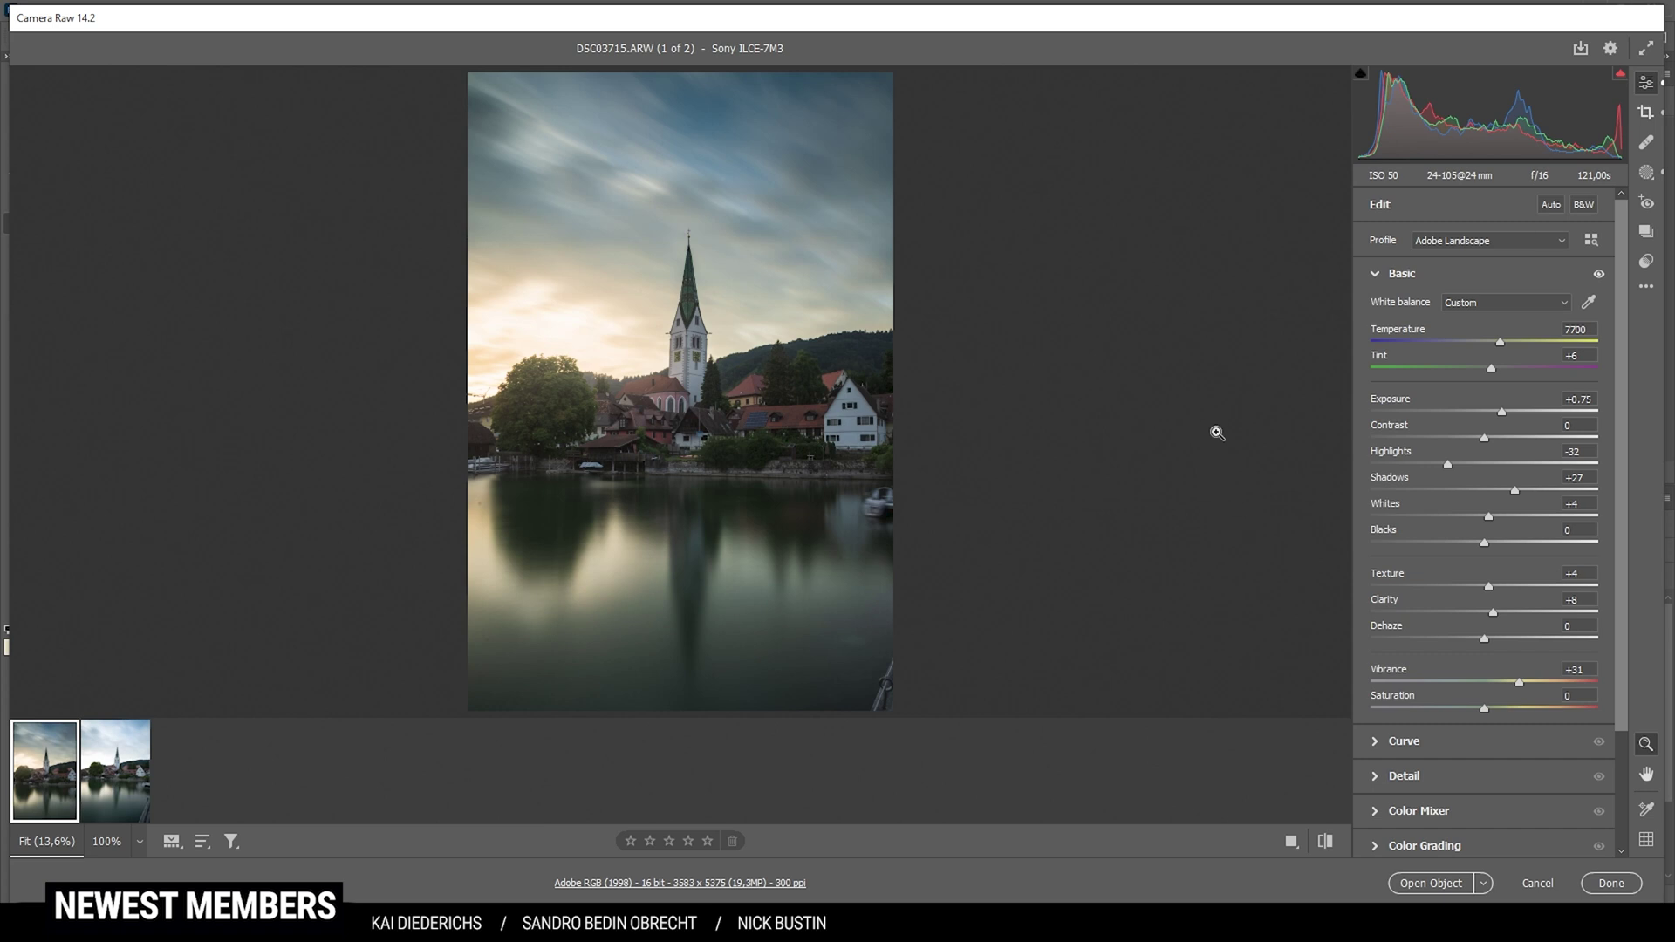
click(1327, 842)
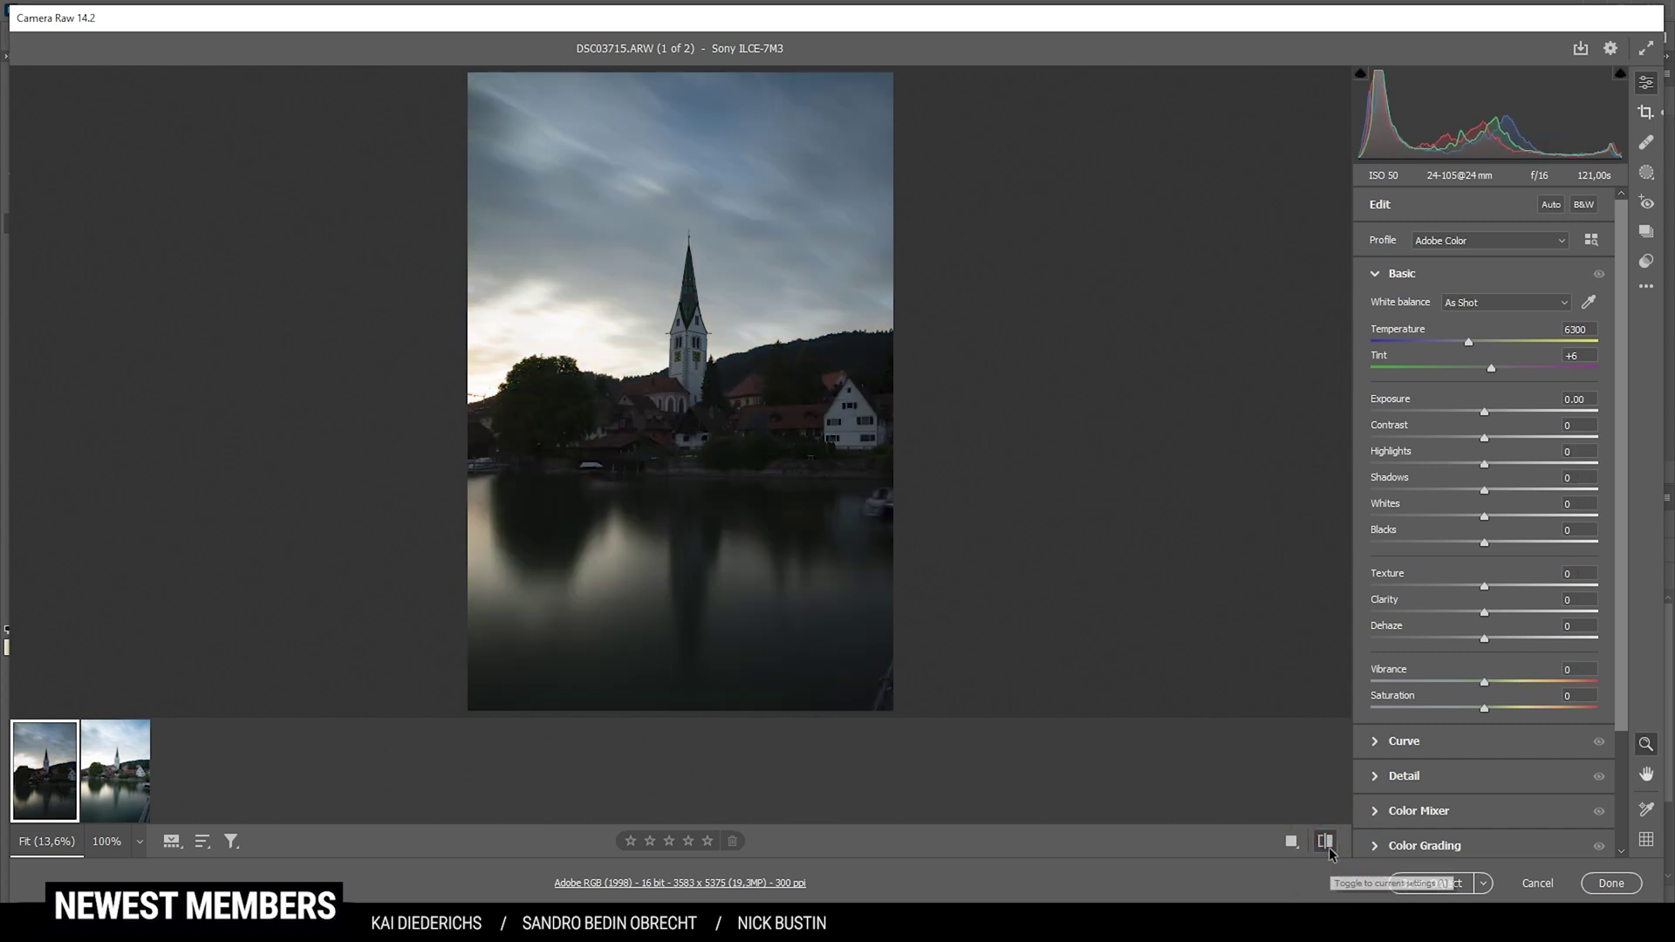
click(1327, 842)
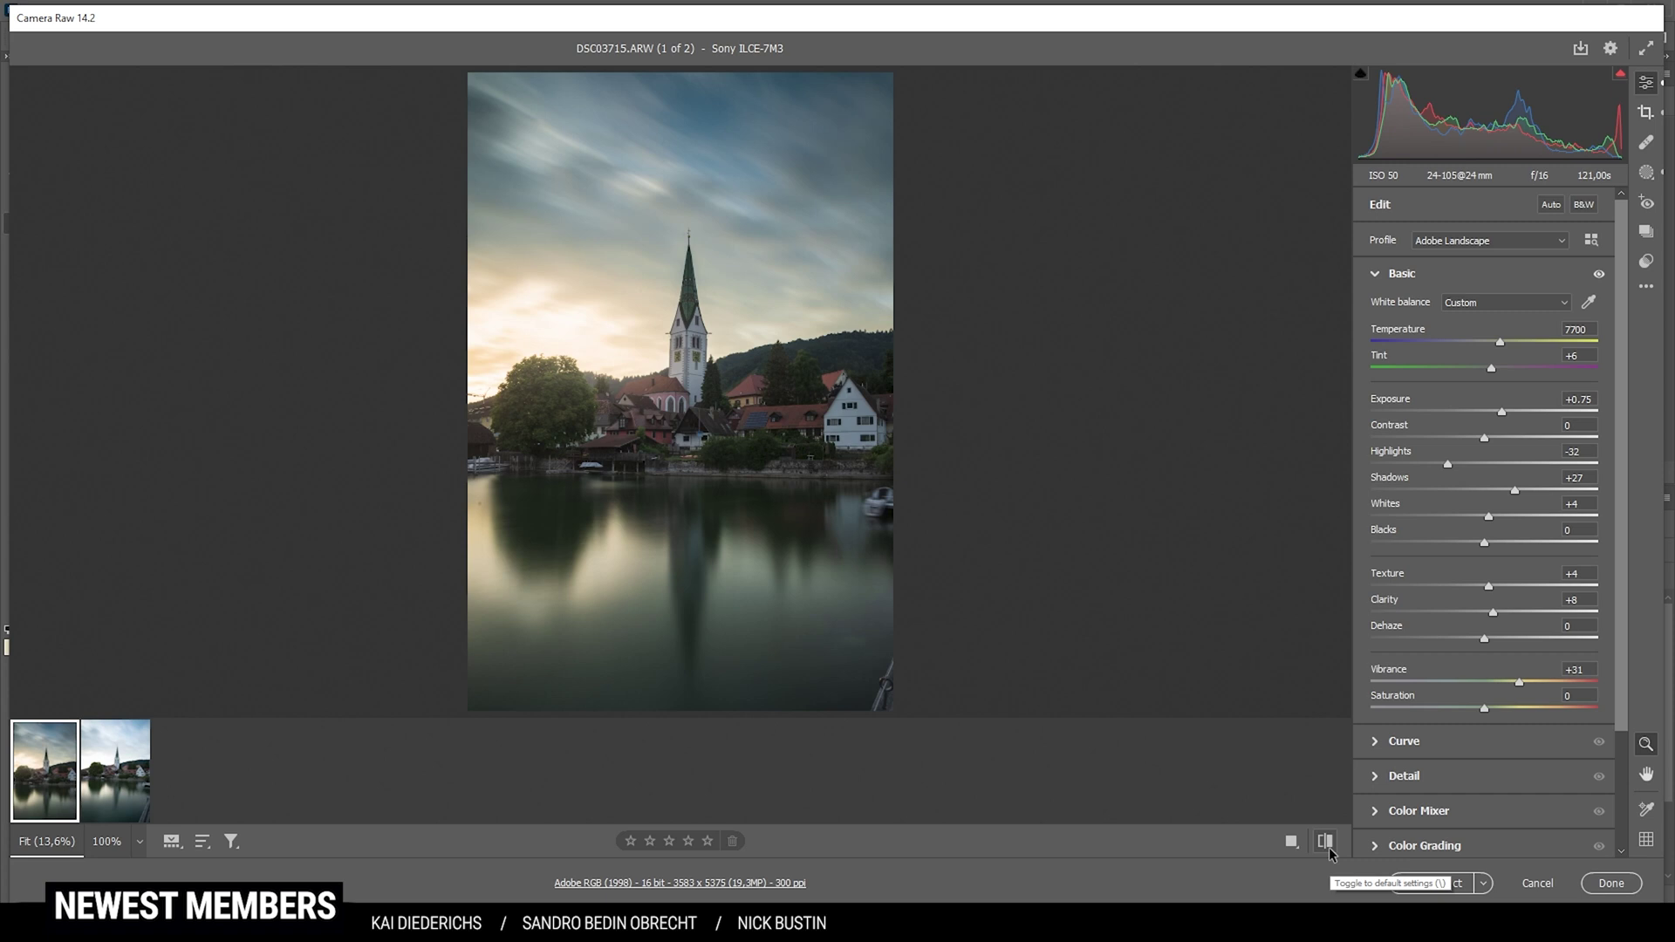
click(1327, 843)
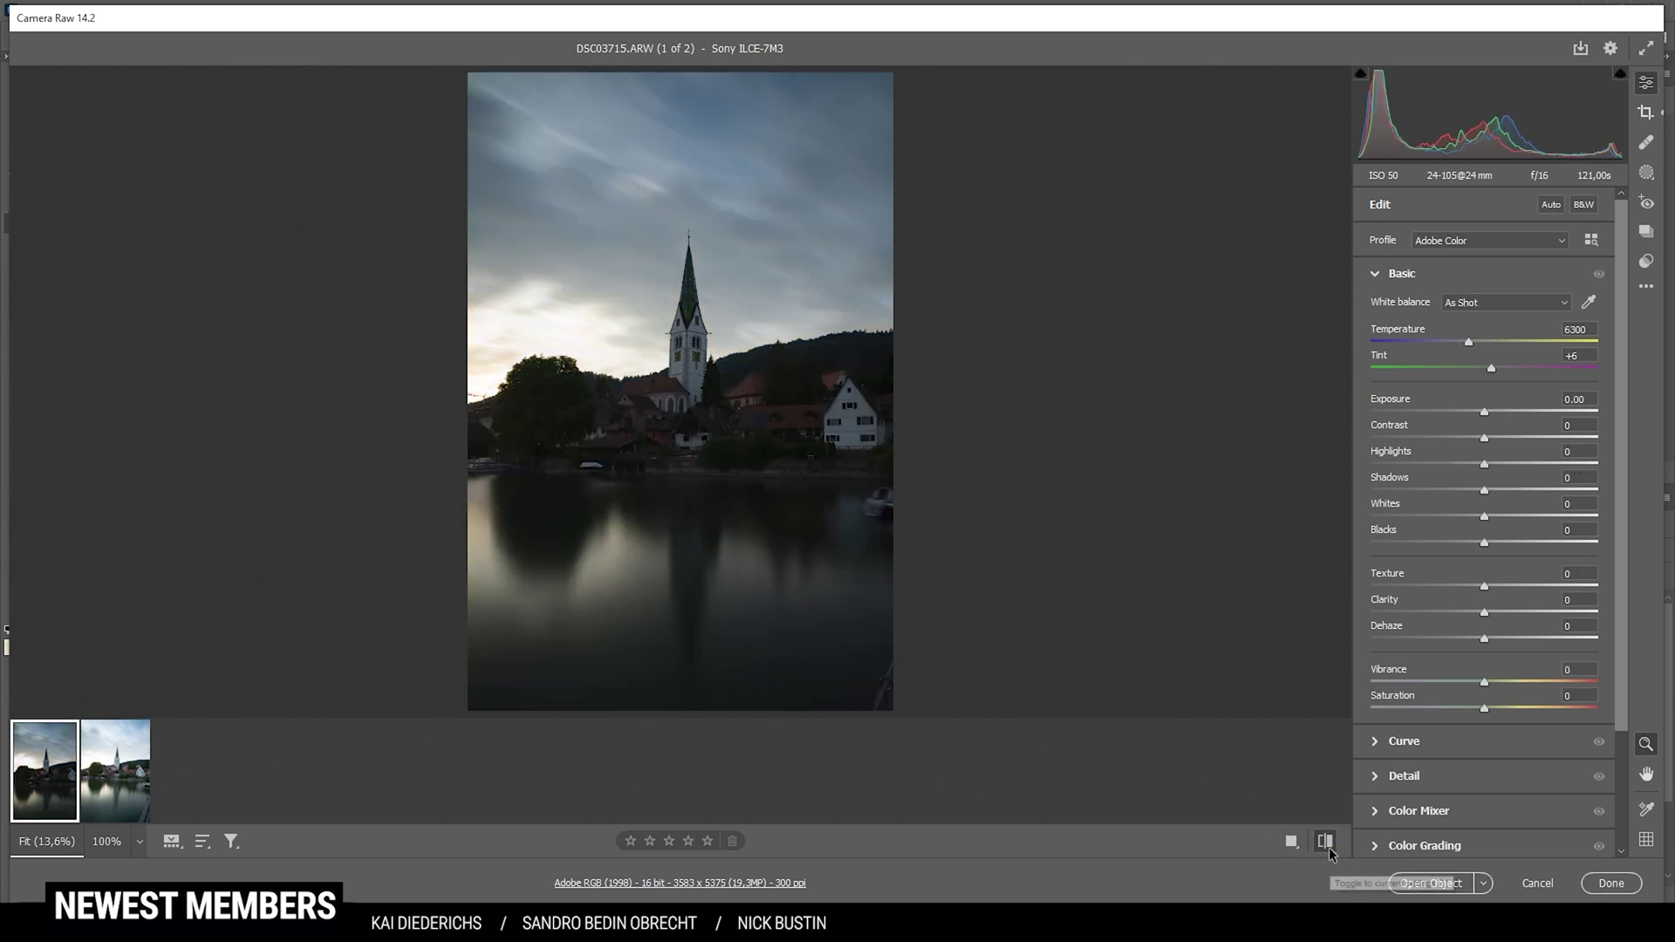
click(1327, 843)
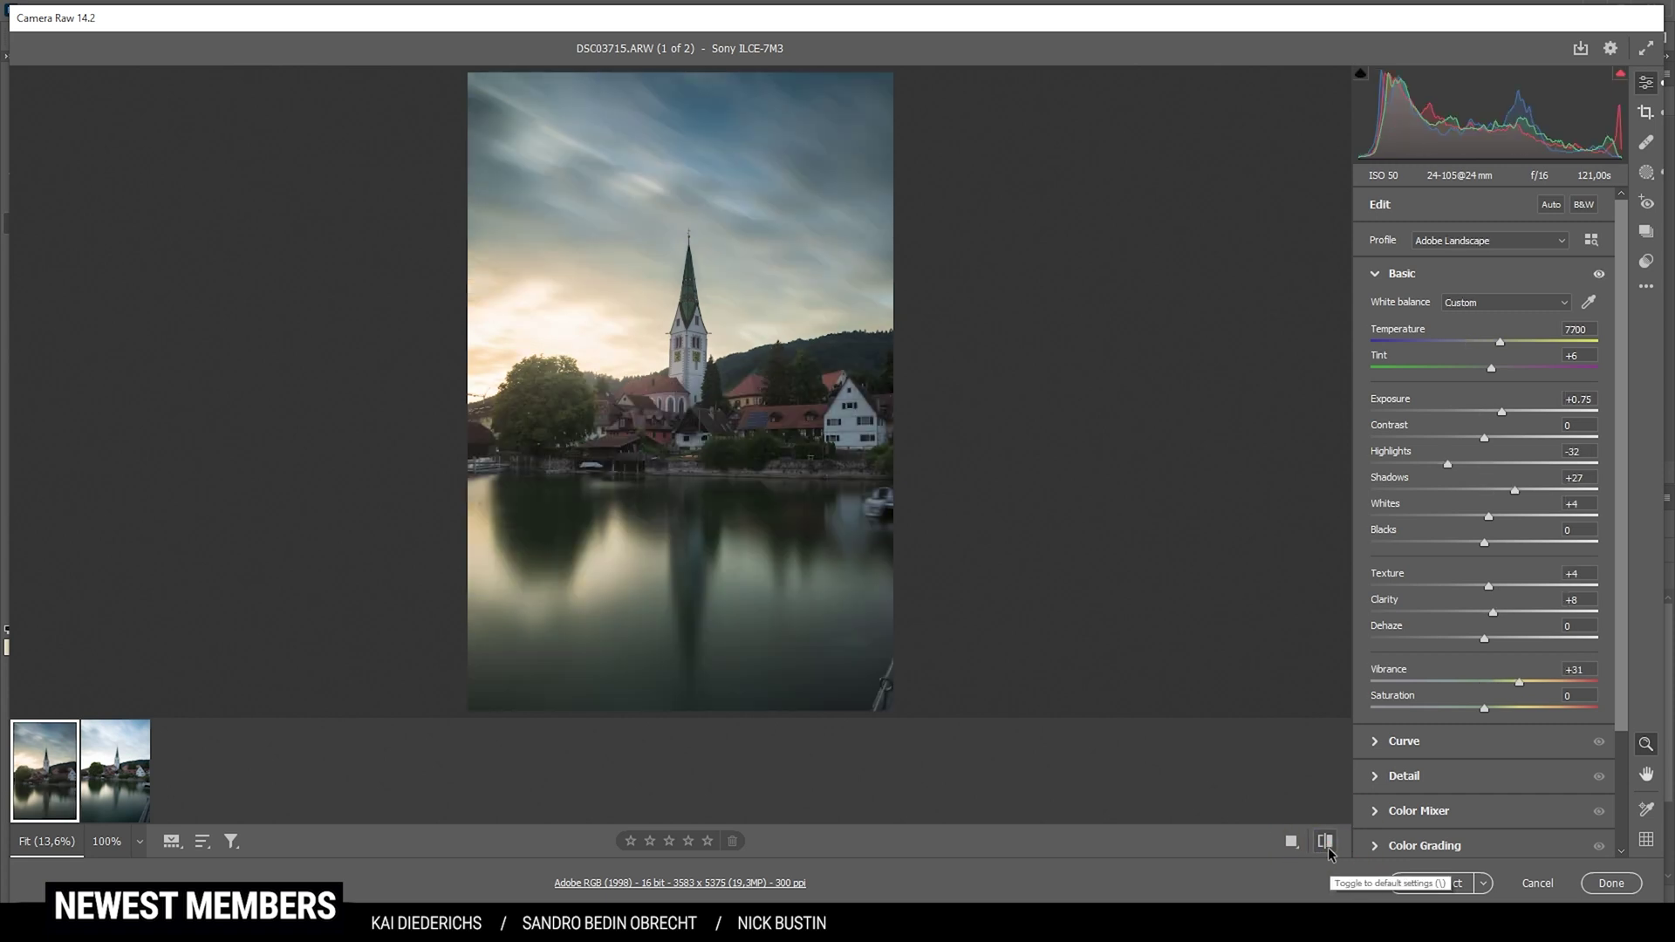
click(1327, 845)
click(1326, 844)
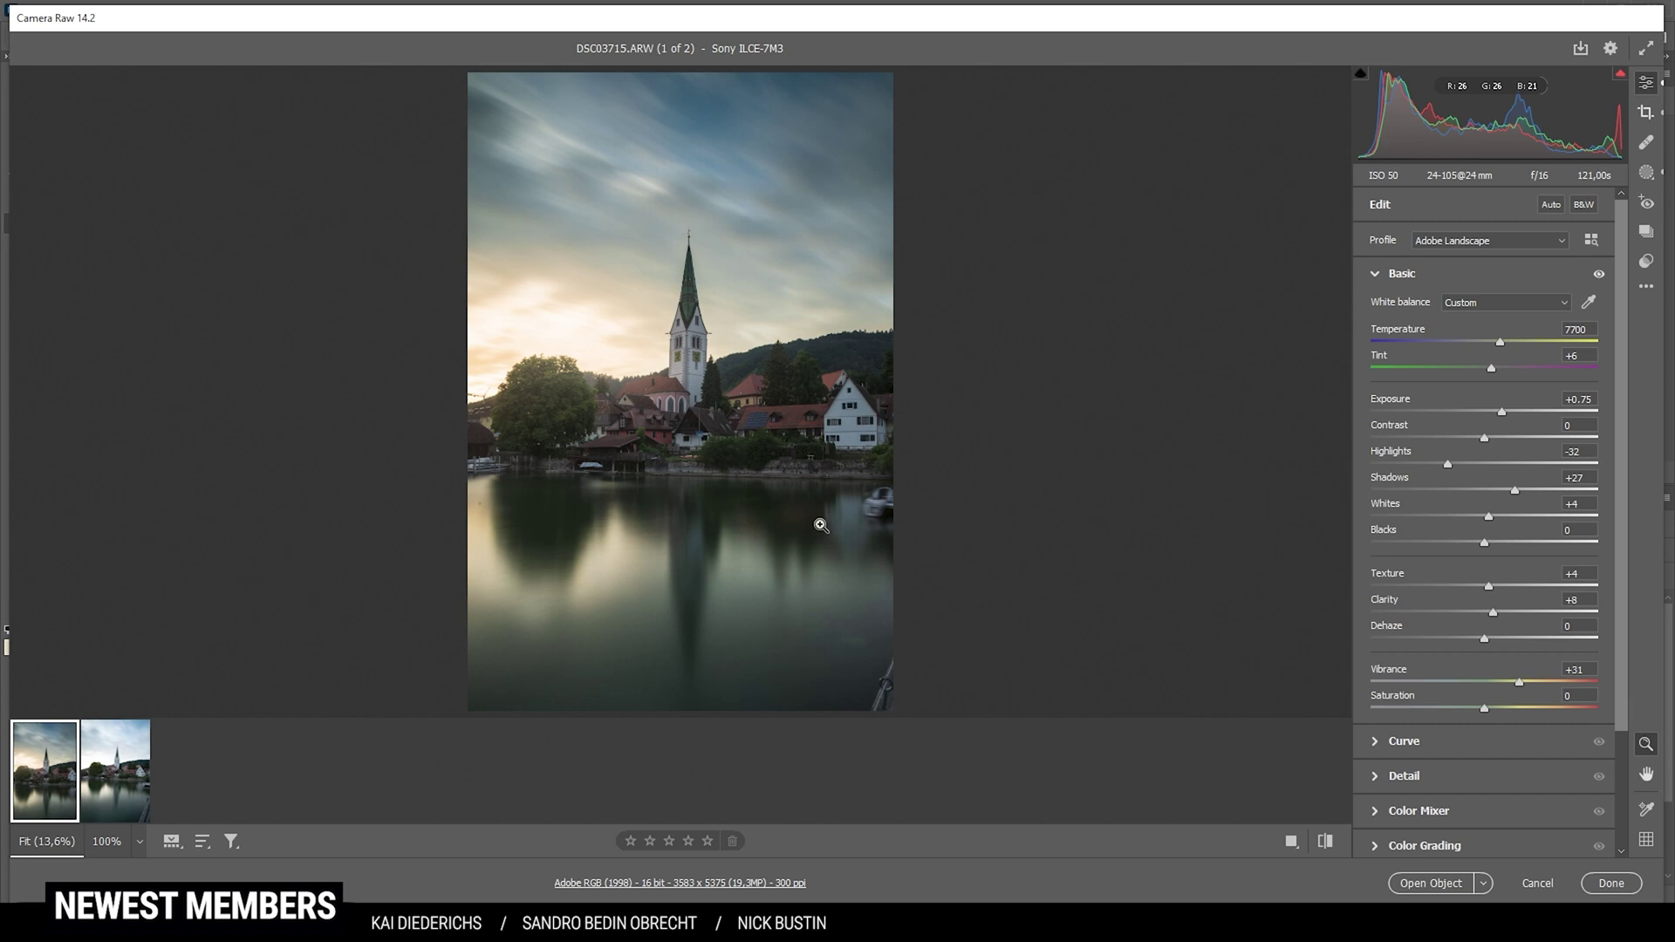
scroll(1539, 681, down, 3)
Shift the Greens hue and move the Yellows hue toward orange in HSL
click(1380, 672)
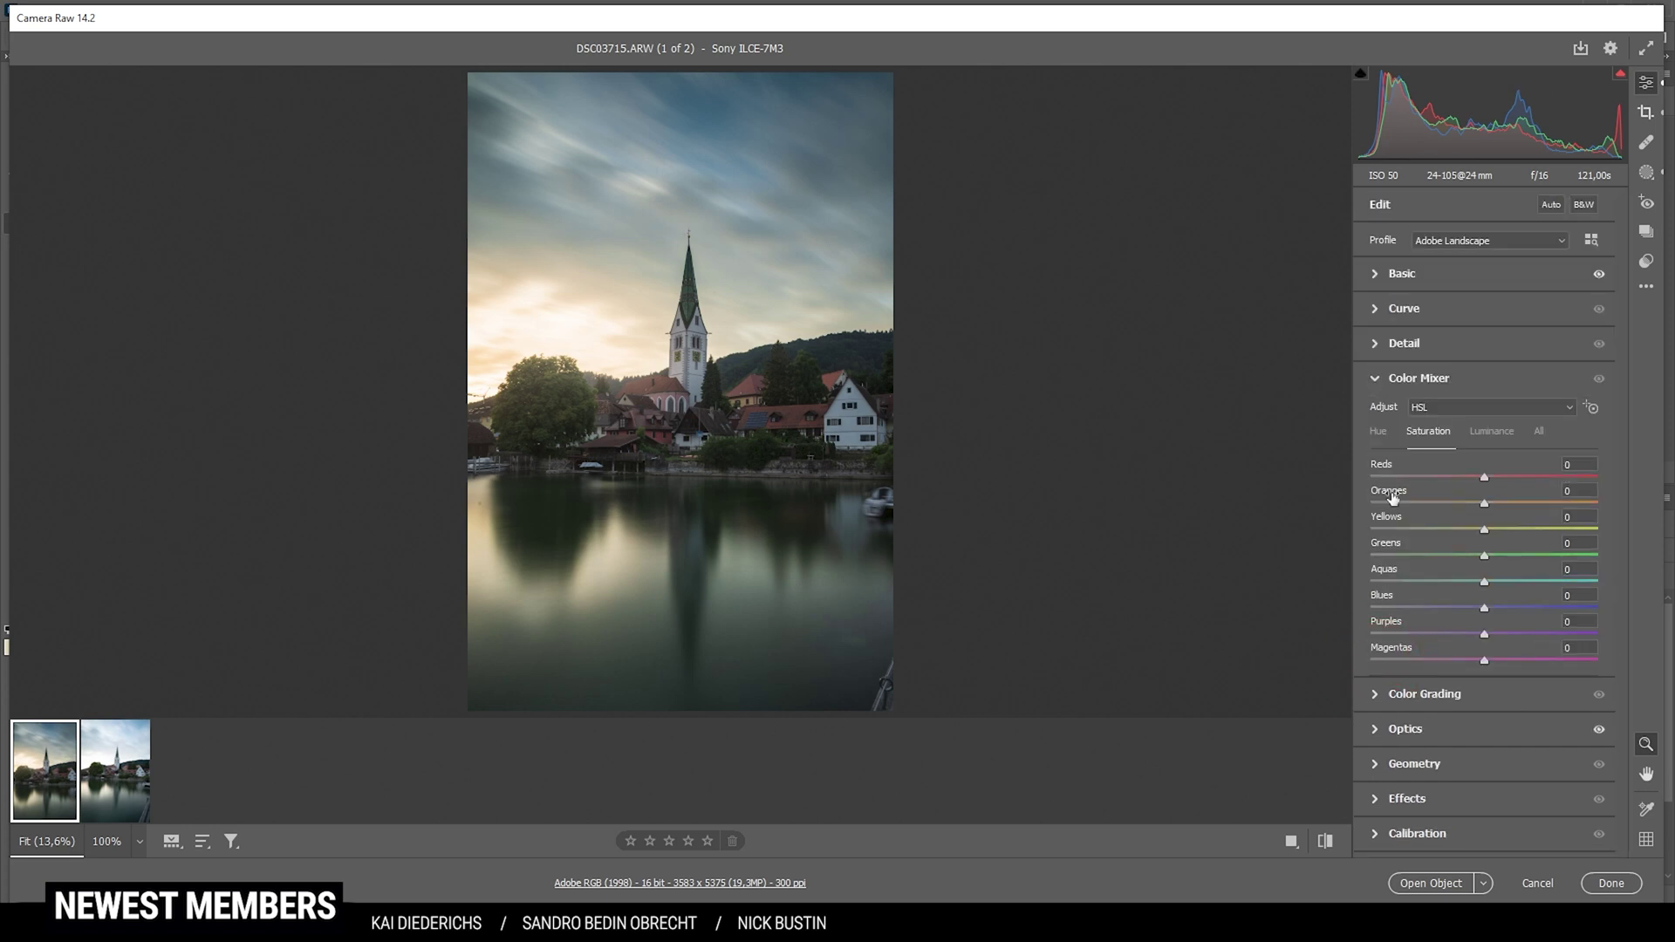
click(1380, 431)
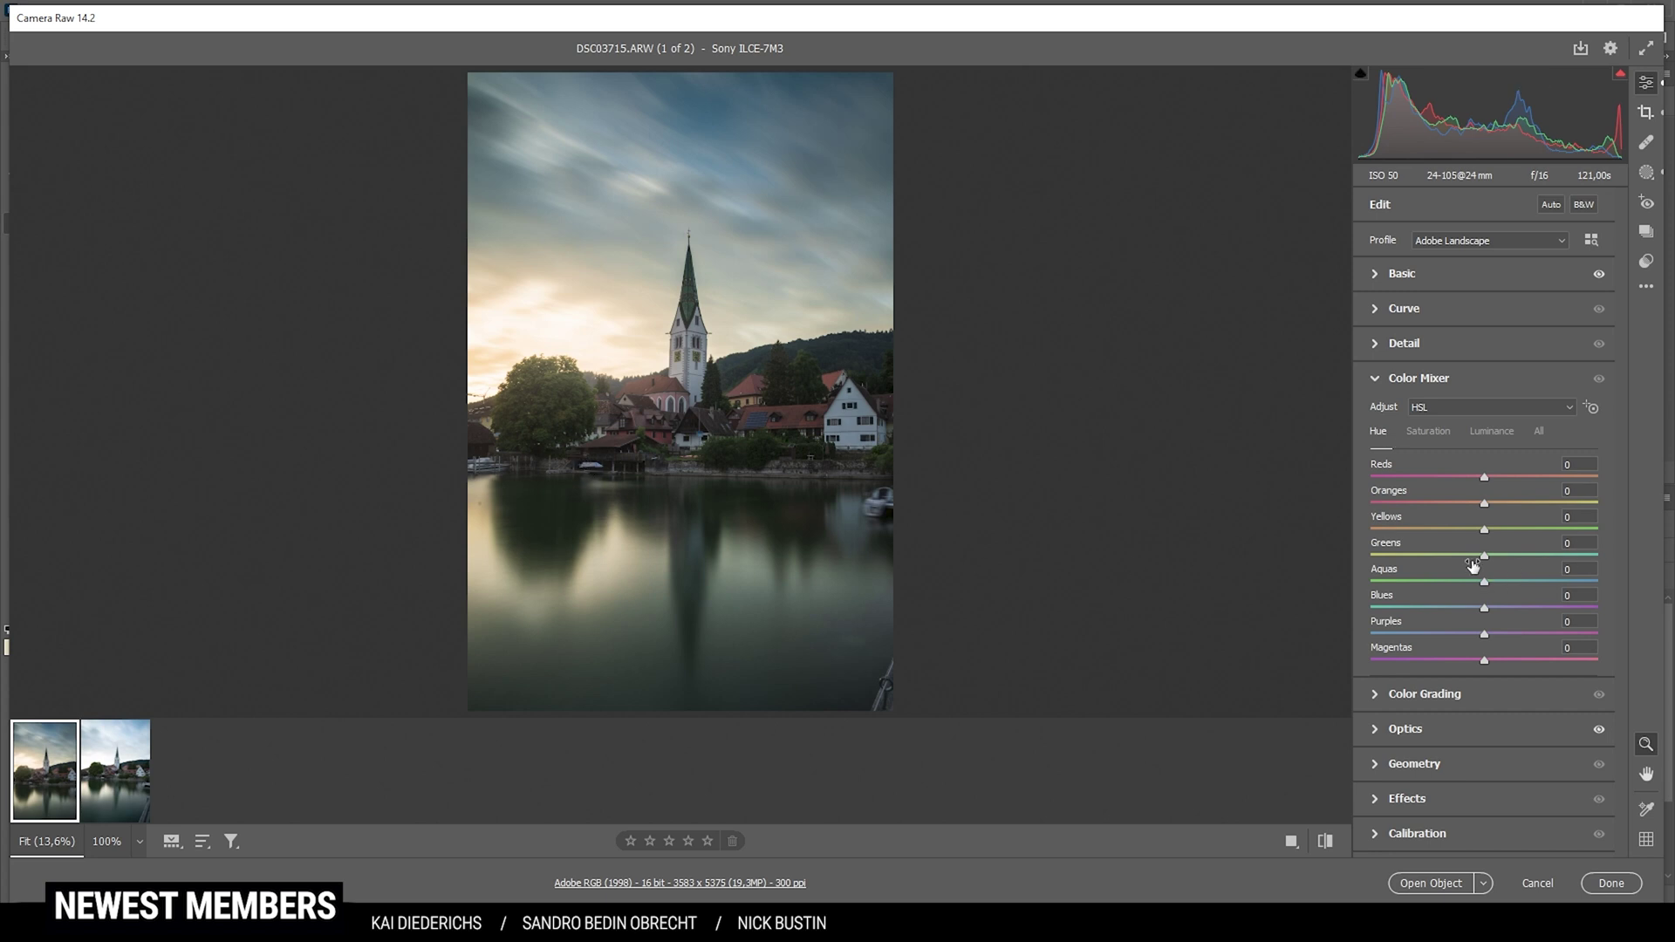
drag(1485, 555, 1286, 563)
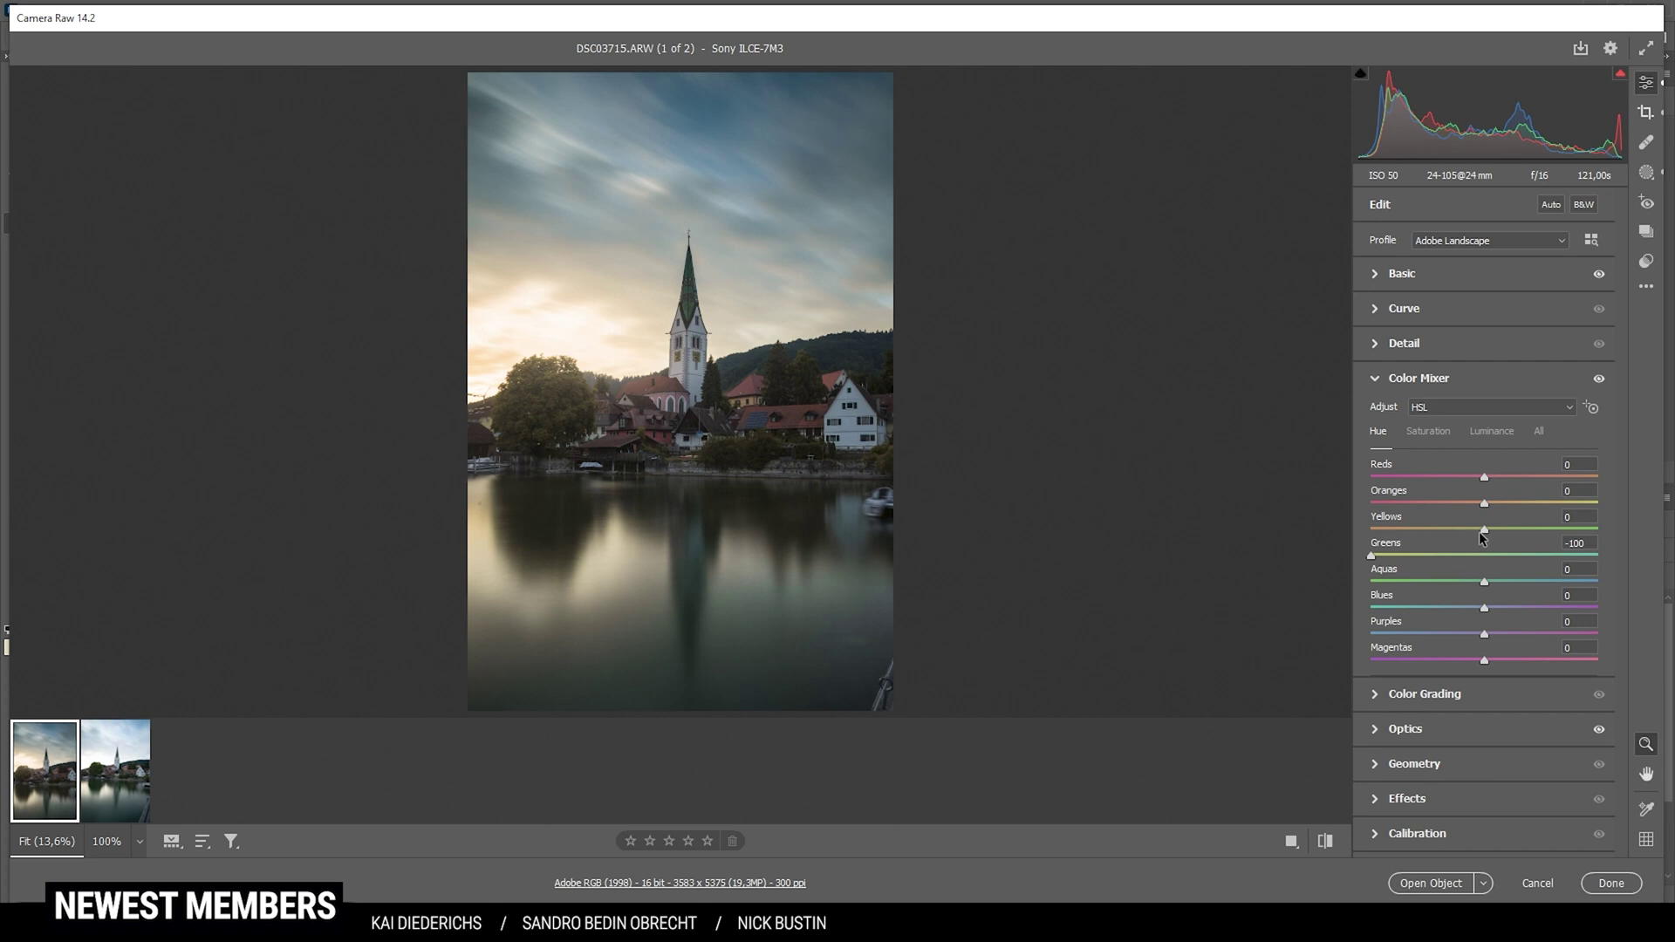
drag(1479, 531, 1468, 529)
drag(1452, 529, 1452, 529)
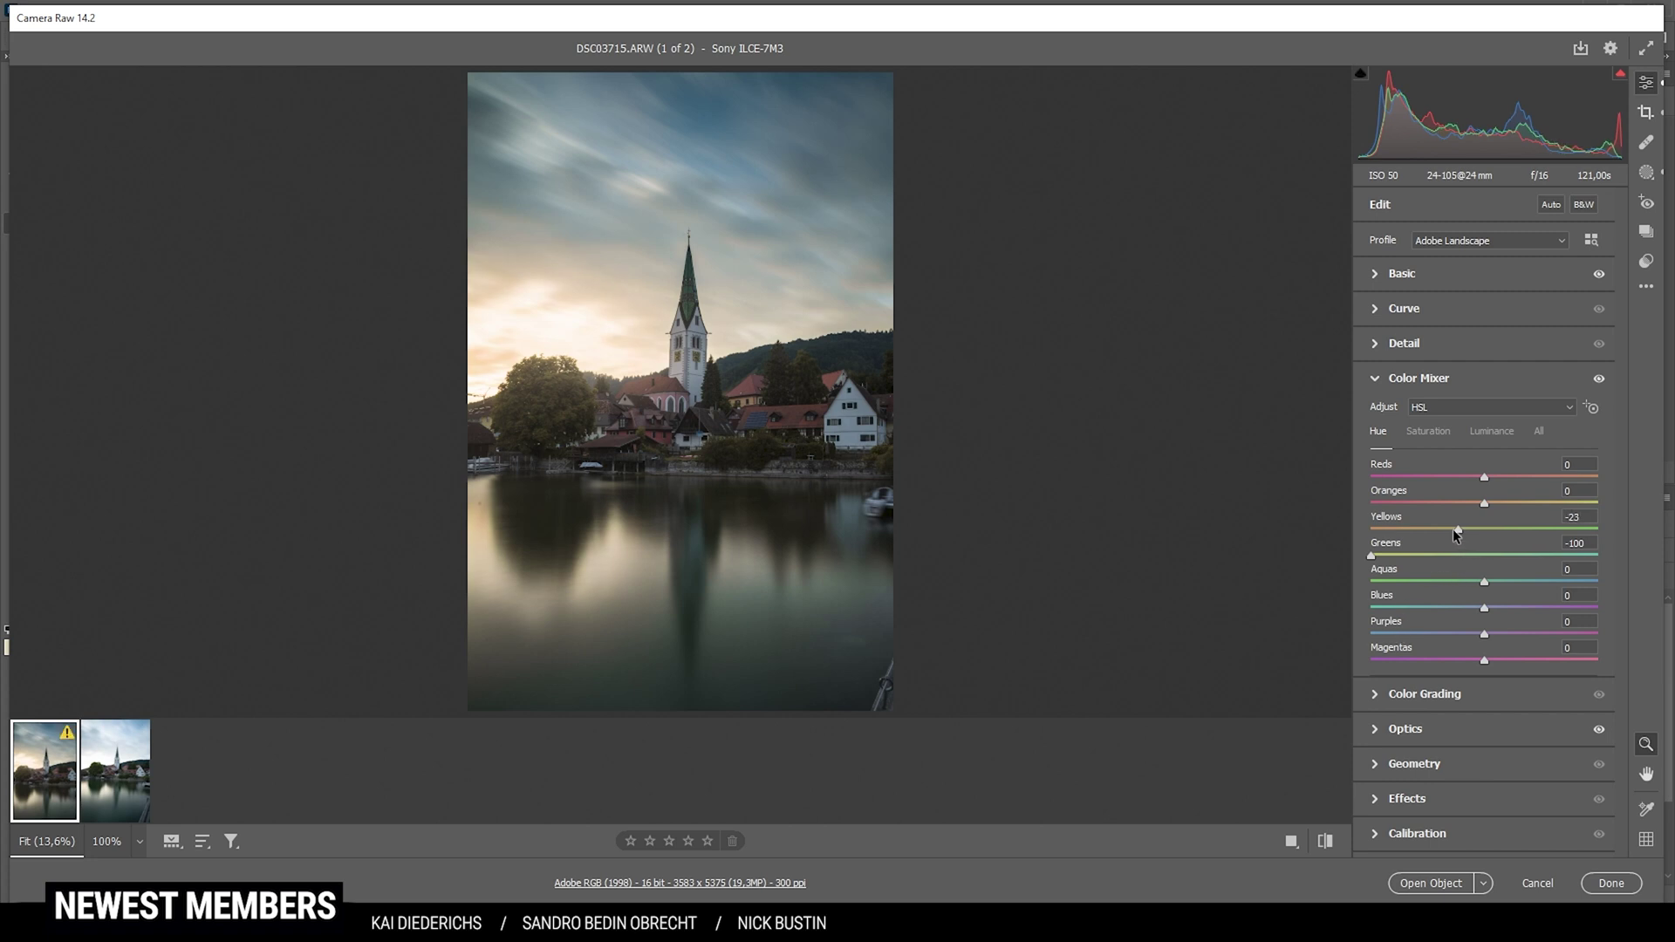
Raise Oranges saturation to +35 and Blues to +28, and mute Greens to -26
click(1429, 432)
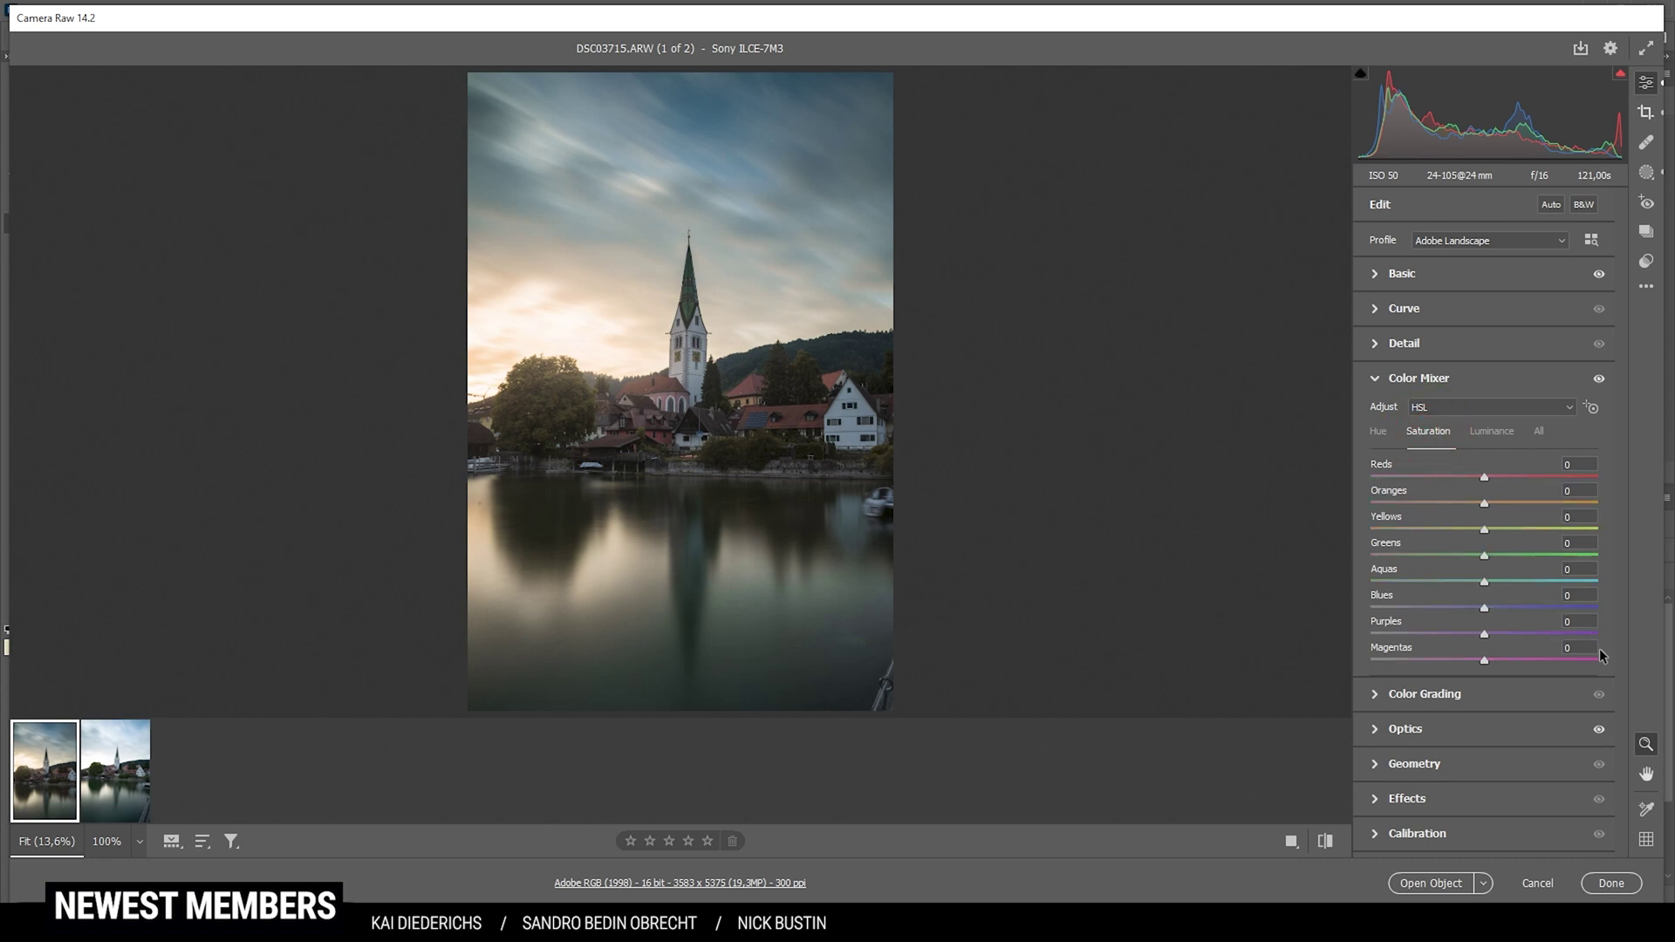
drag(1486, 504, 1492, 503)
drag(1514, 505, 1504, 530)
drag(1485, 559, 1454, 559)
drag(1485, 608, 1510, 607)
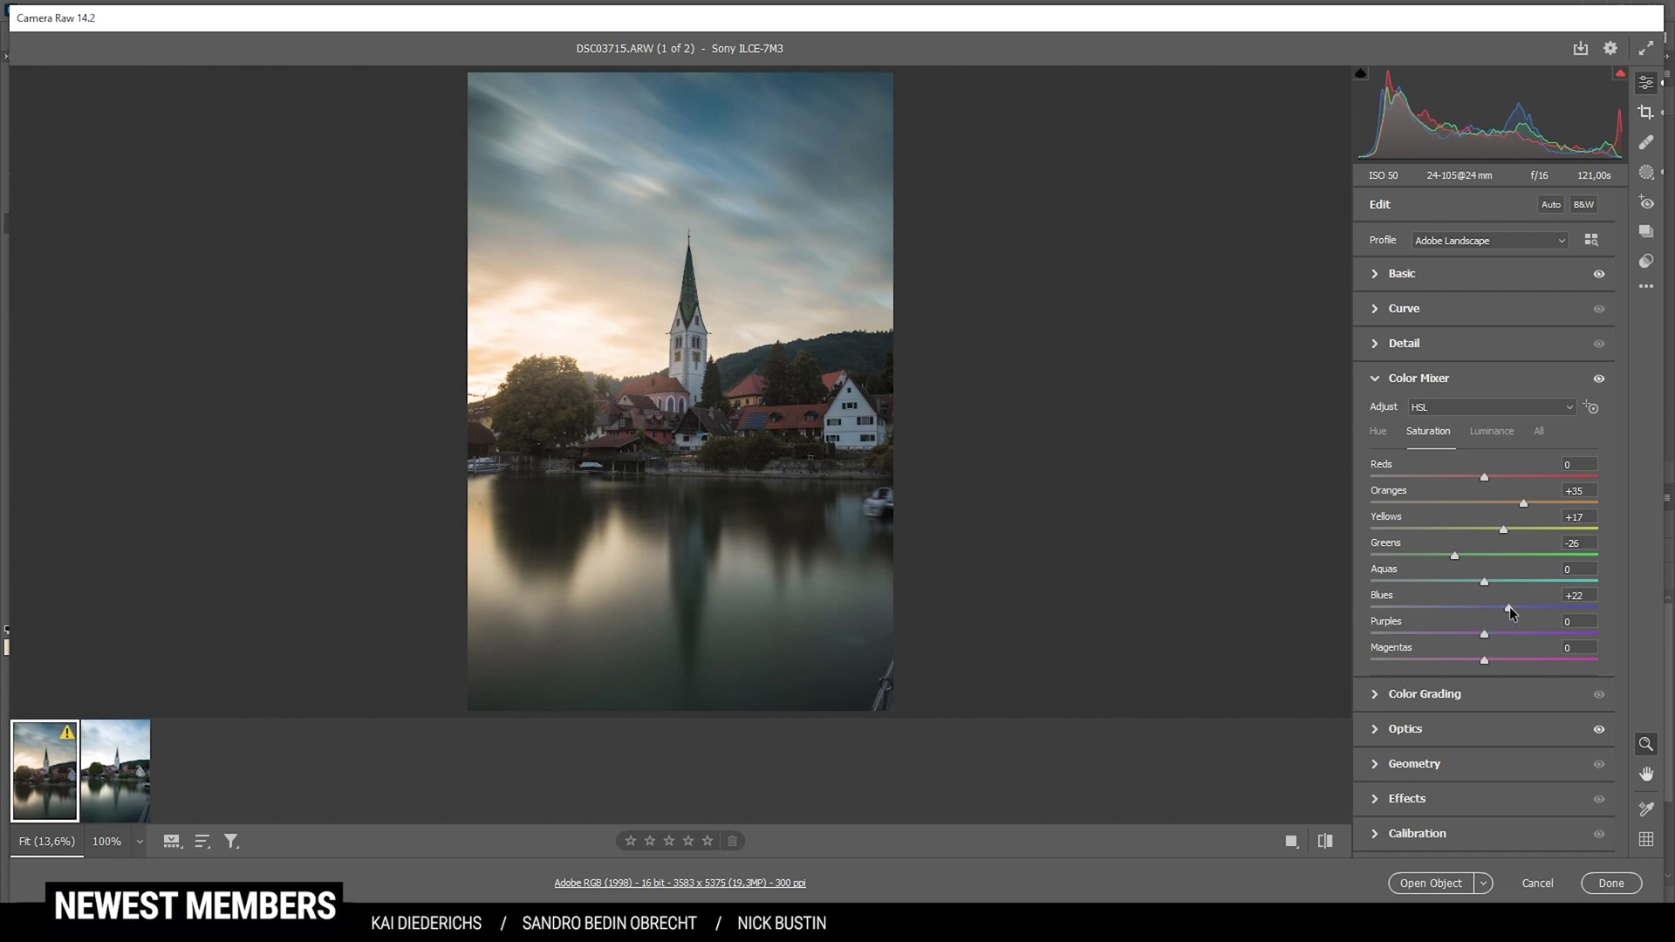
click(1510, 382)
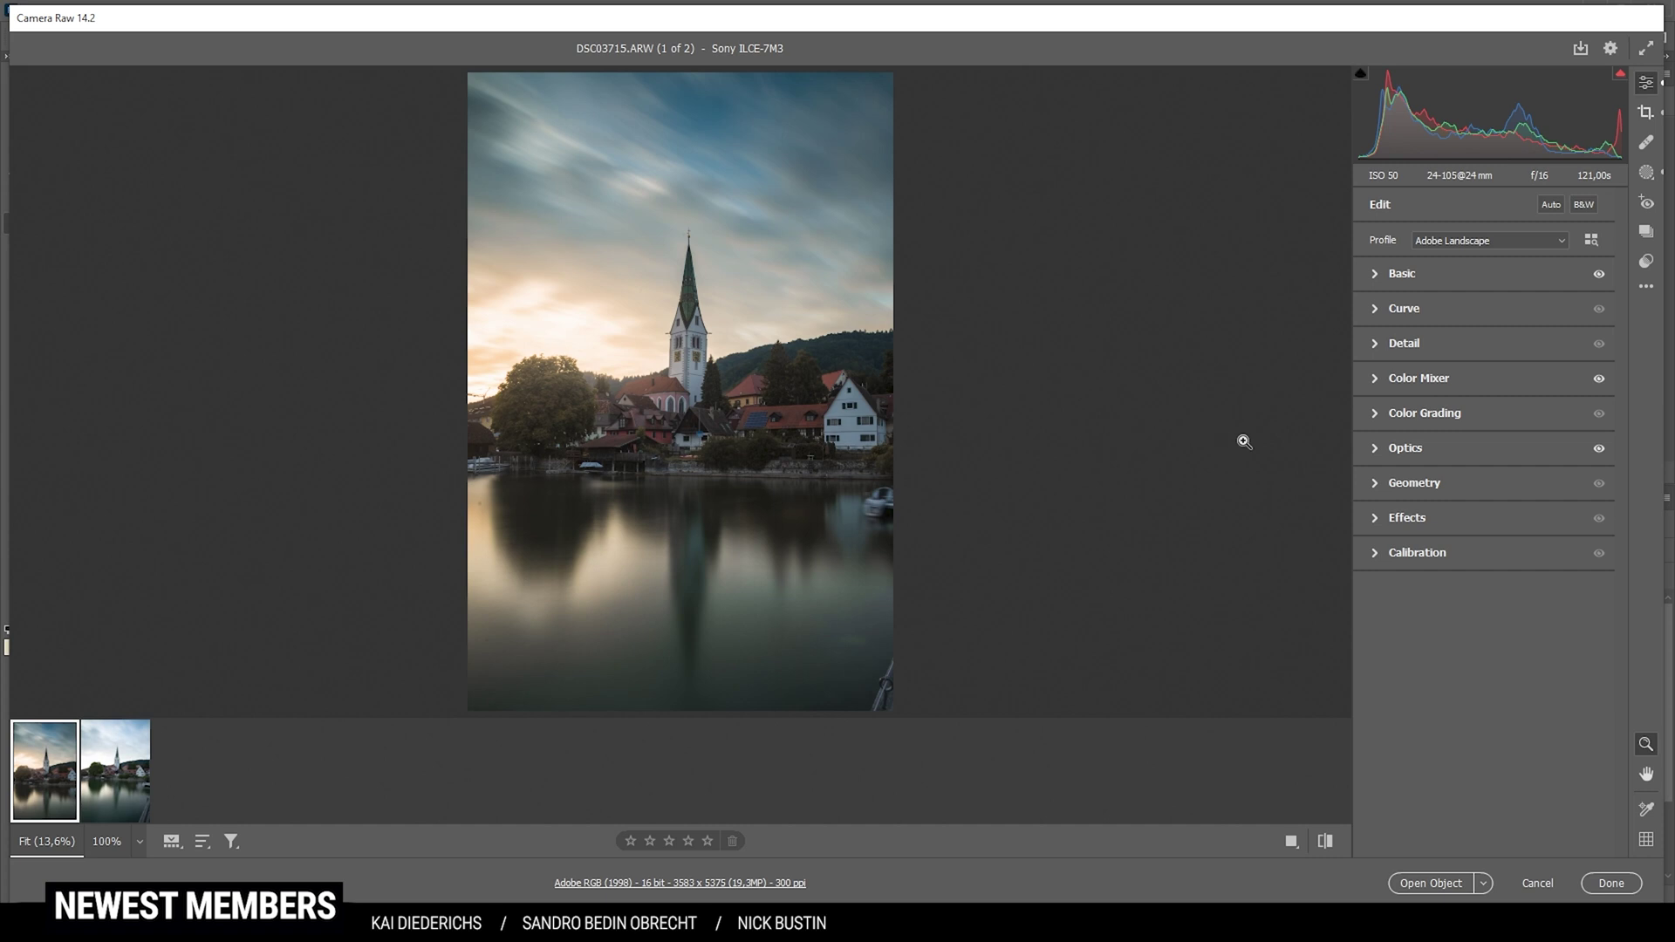
In Color Grading, give the highlights a warm hue at full 100 saturation
click(1376, 417)
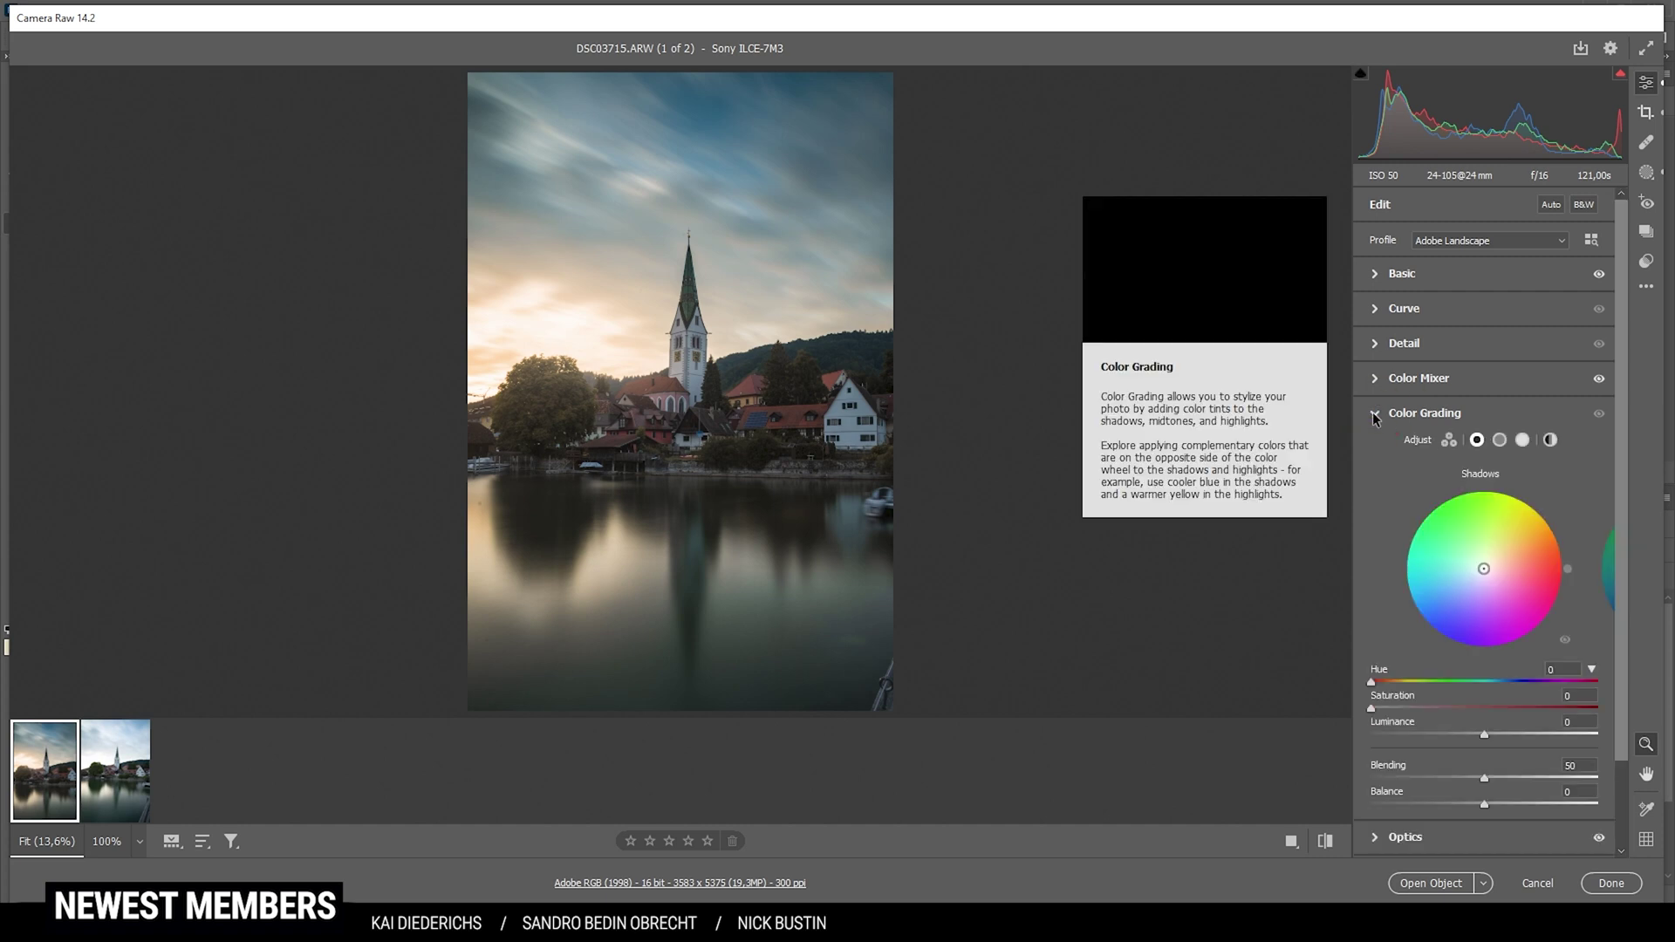
click(1523, 442)
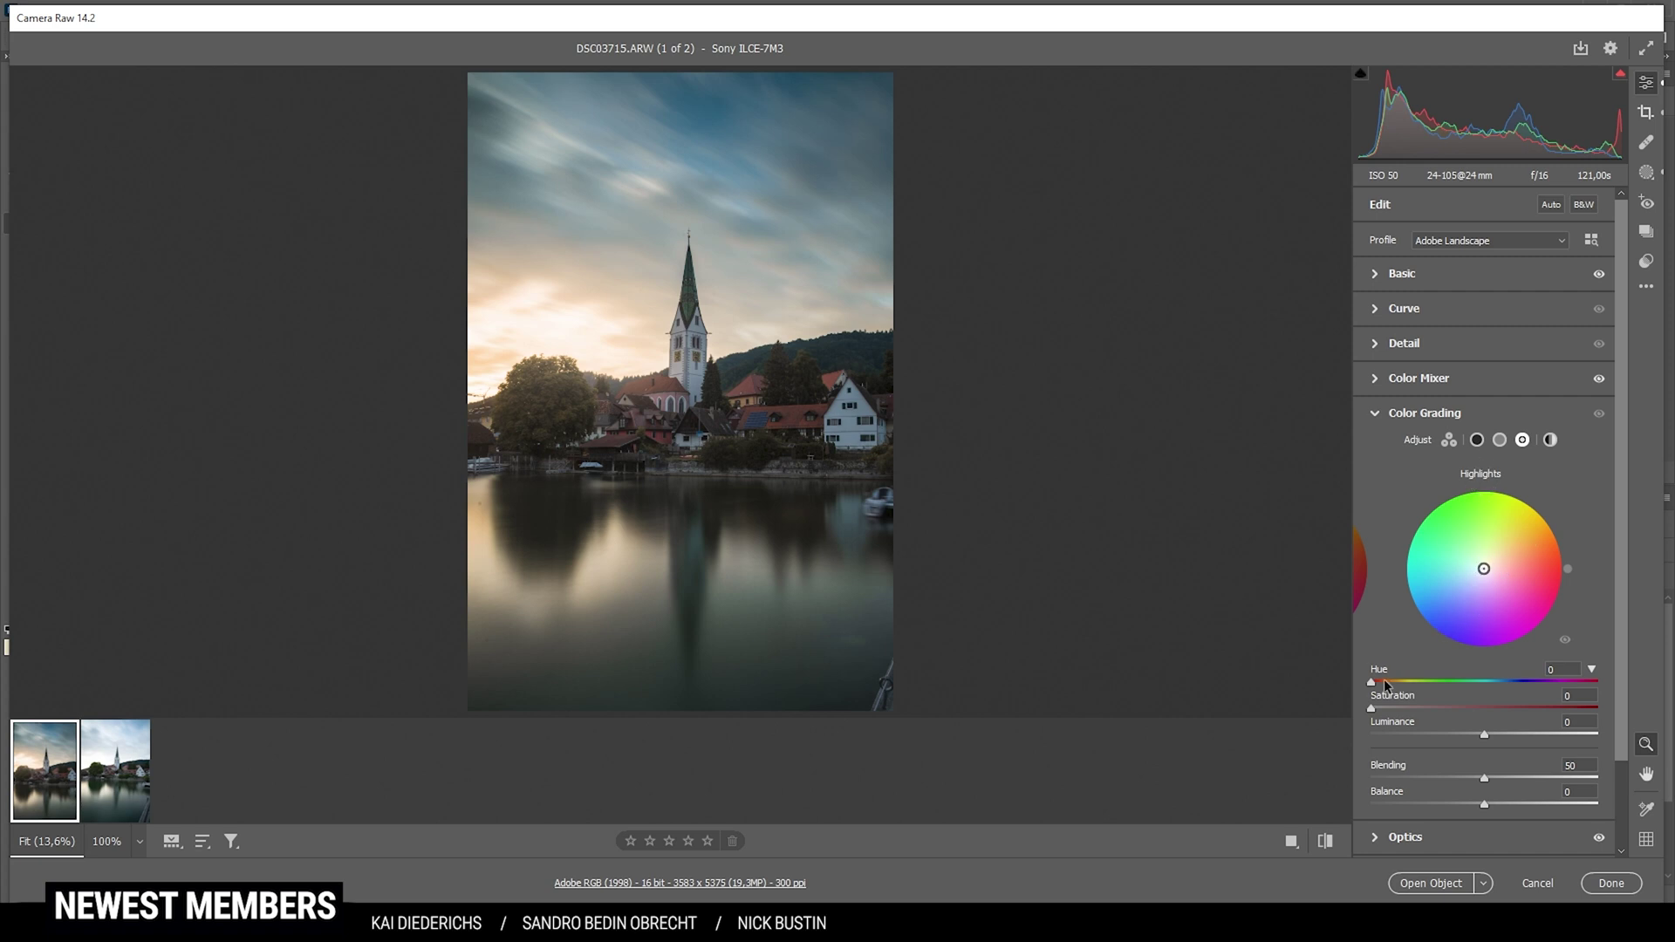
drag(1369, 683, 1391, 684)
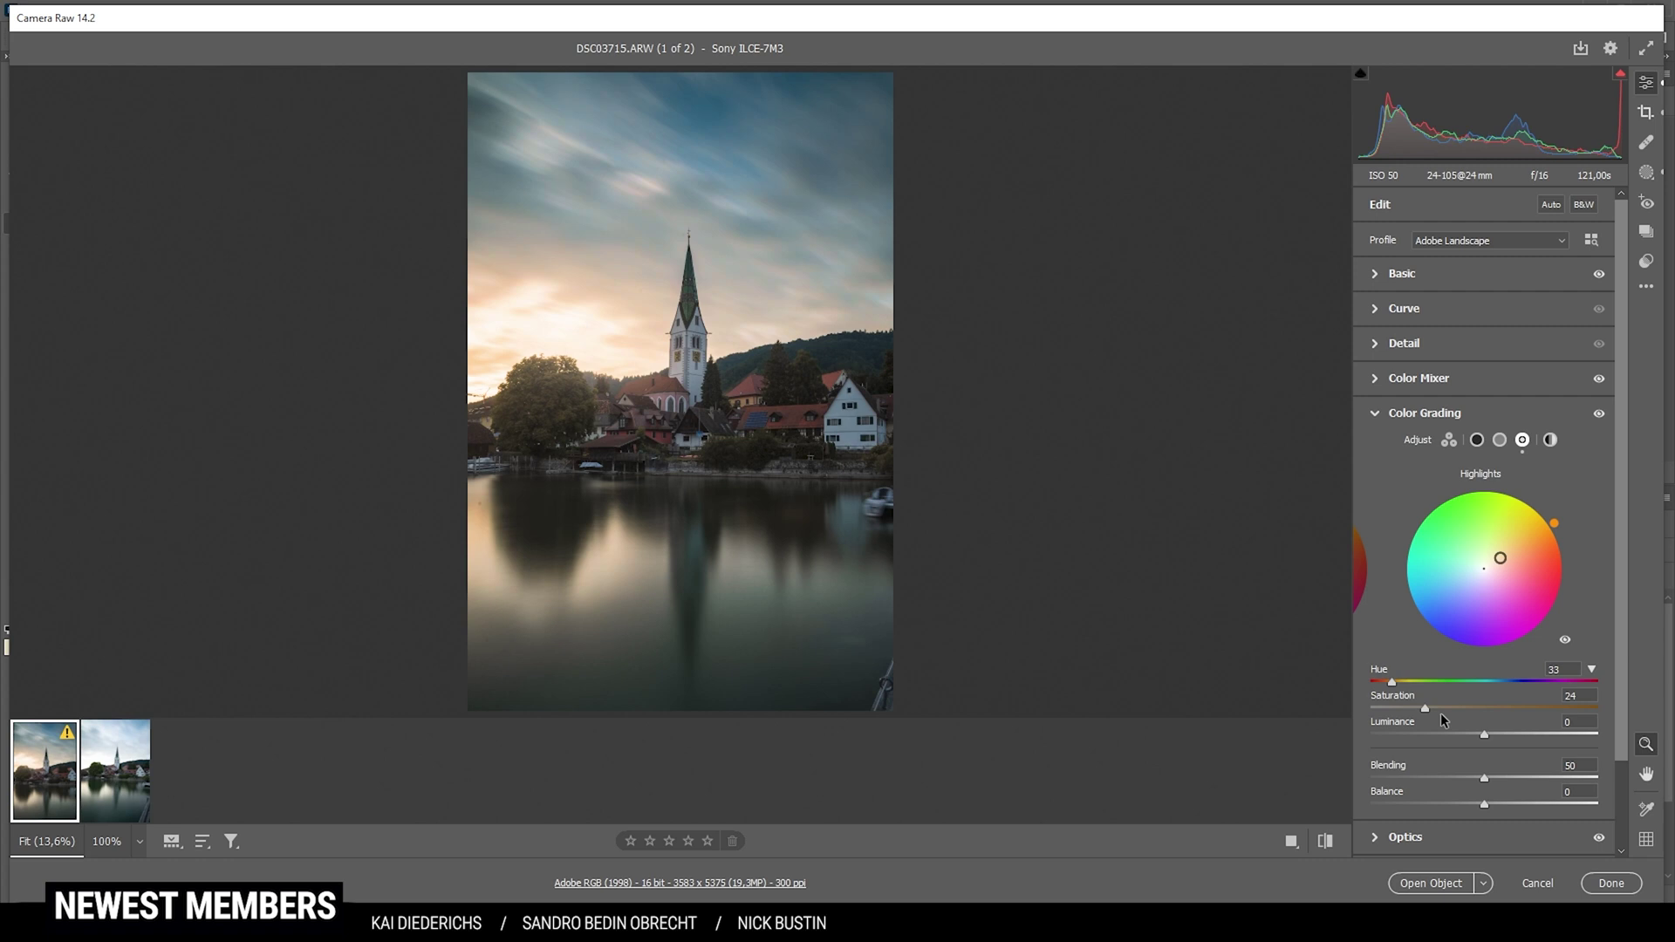
drag(1441, 713, 1601, 709)
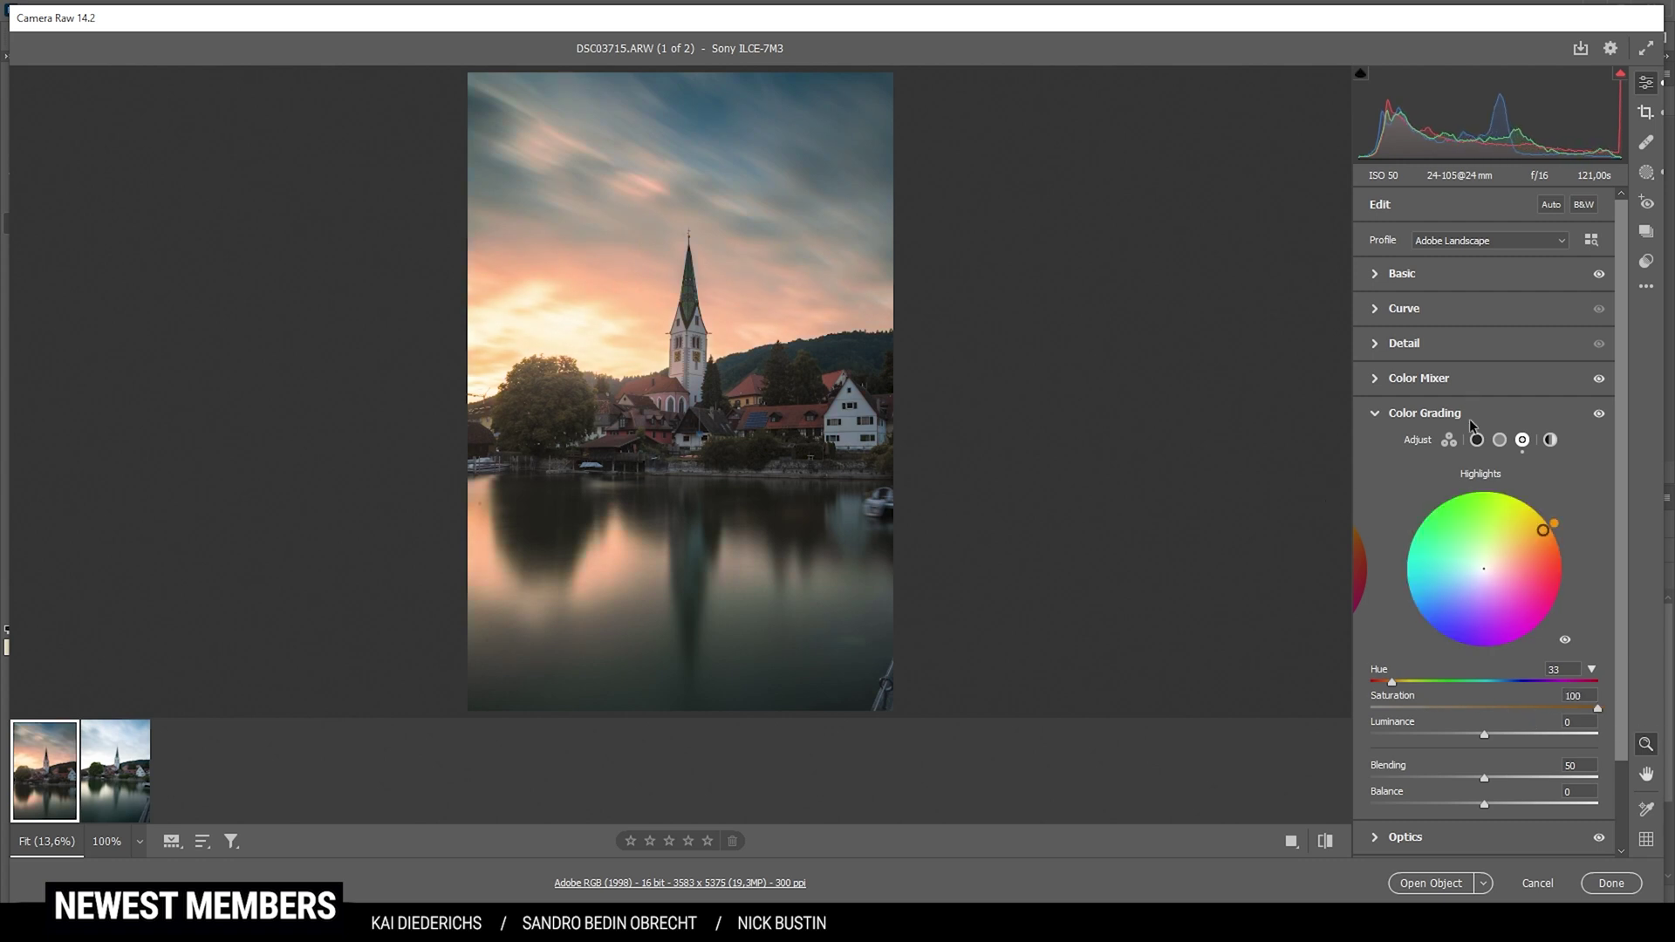
Tint the midtones warm orange (hue ~40, saturation 22) and the shadows blue (hue 244, saturation 4)
click(1500, 441)
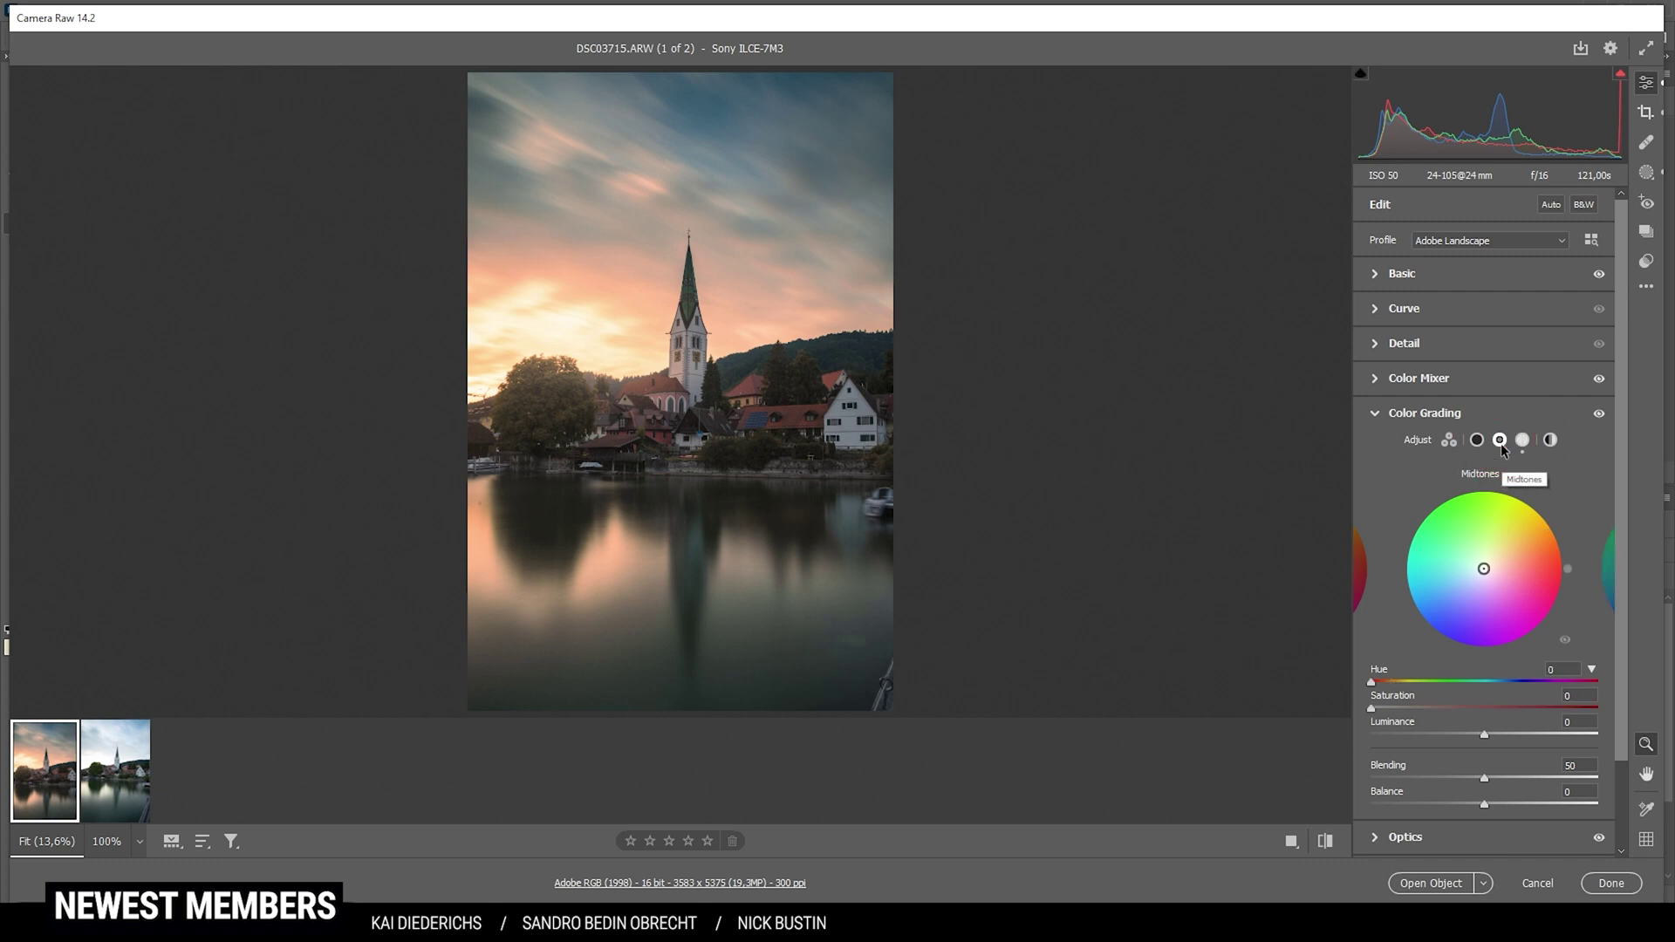
mouse_move(1370, 681)
mouse_down()
mouse_move(1401, 685)
mouse_move(1390, 710)
mouse_move(1417, 710)
mouse_up()
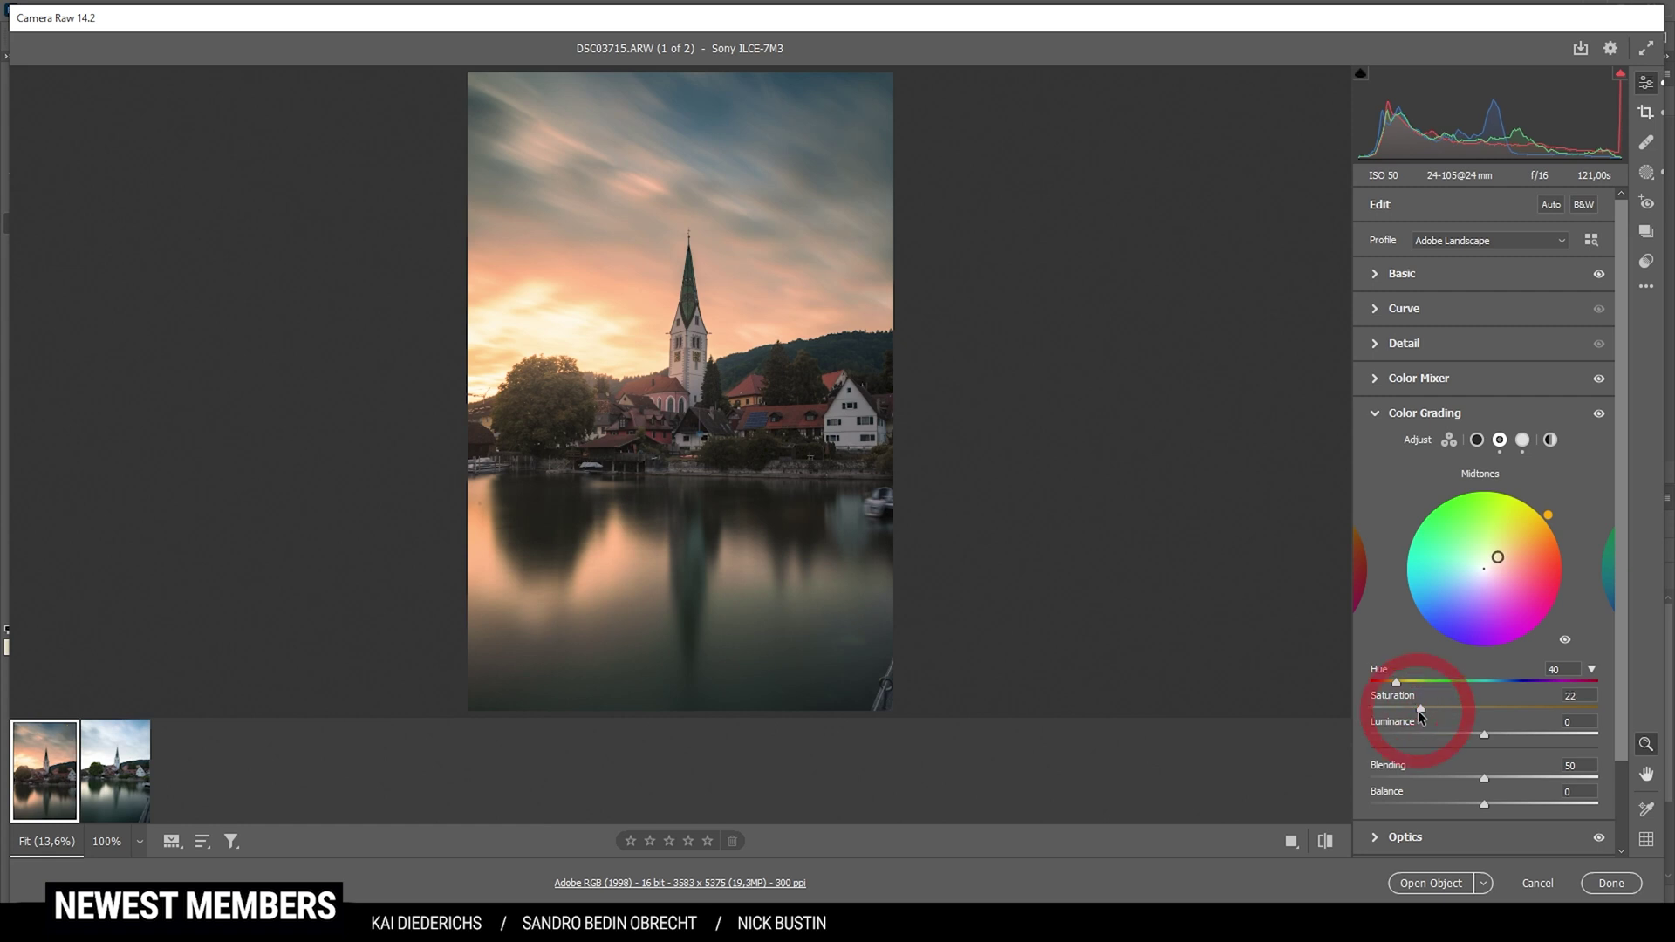
click(1476, 440)
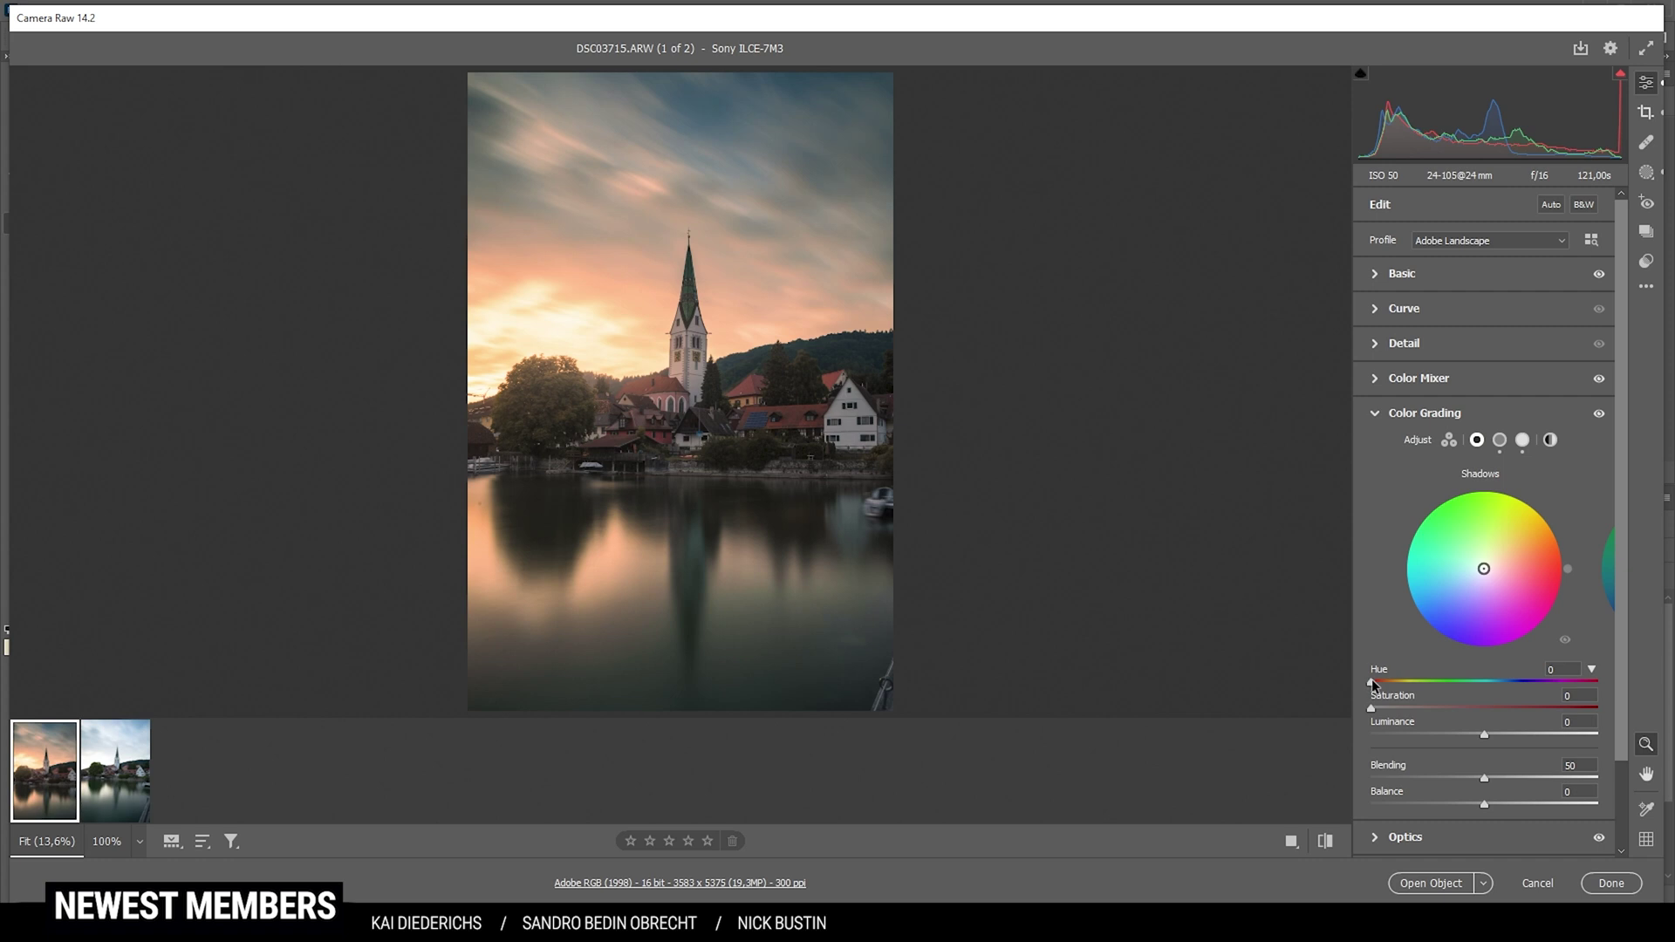
drag(1371, 681, 1528, 705)
drag(1373, 705, 1383, 710)
Compare the photo with and without color grading, then collapse the Color Grading section
click(1600, 415)
click(1600, 415)
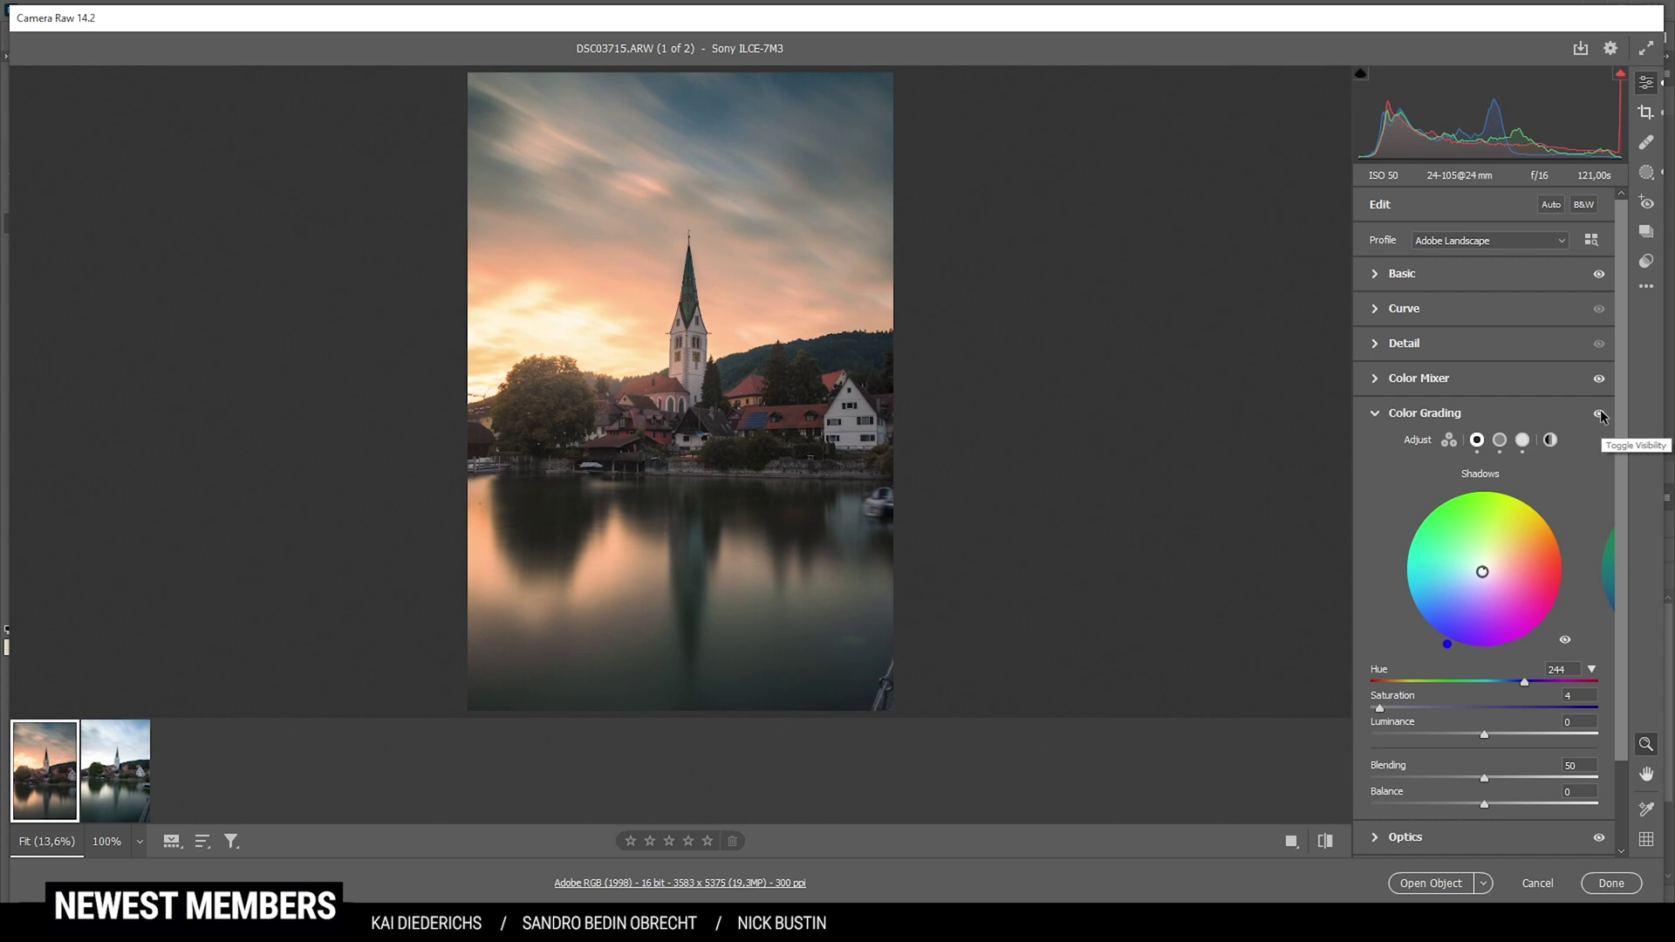
click(1600, 415)
click(1600, 415)
click(1400, 416)
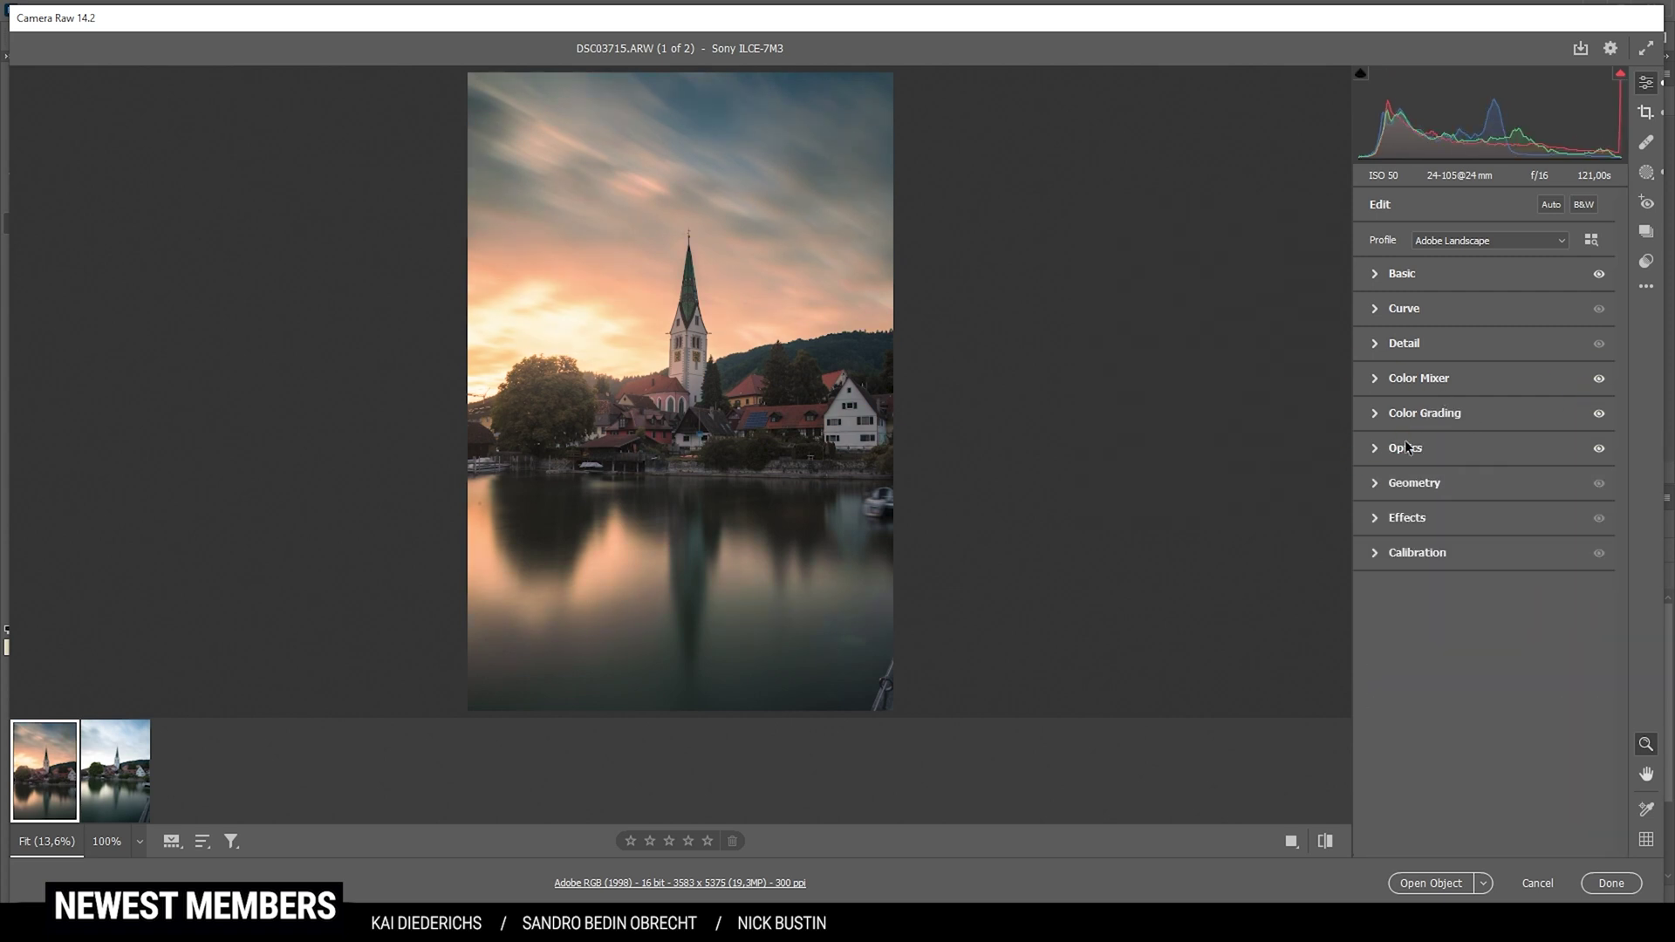
click(1380, 555)
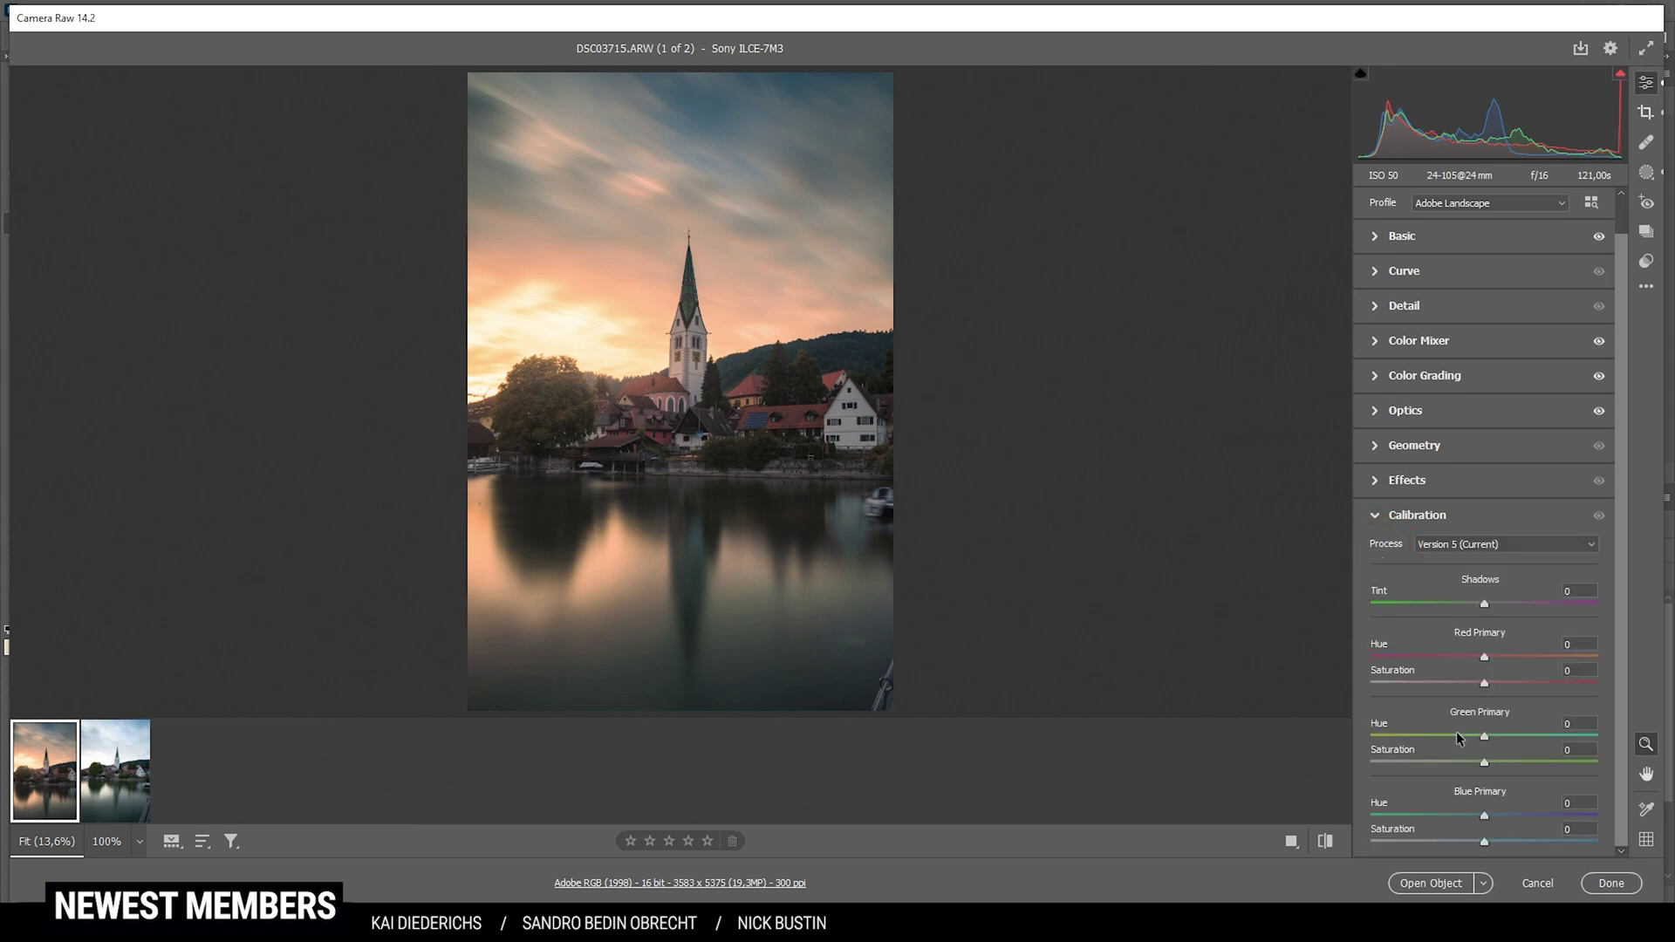
Shift the Blue Primary hue to -6 and its saturation to +10, then collapse Calibration
drag(1485, 814, 1479, 818)
drag(1485, 839, 1497, 839)
click(1431, 512)
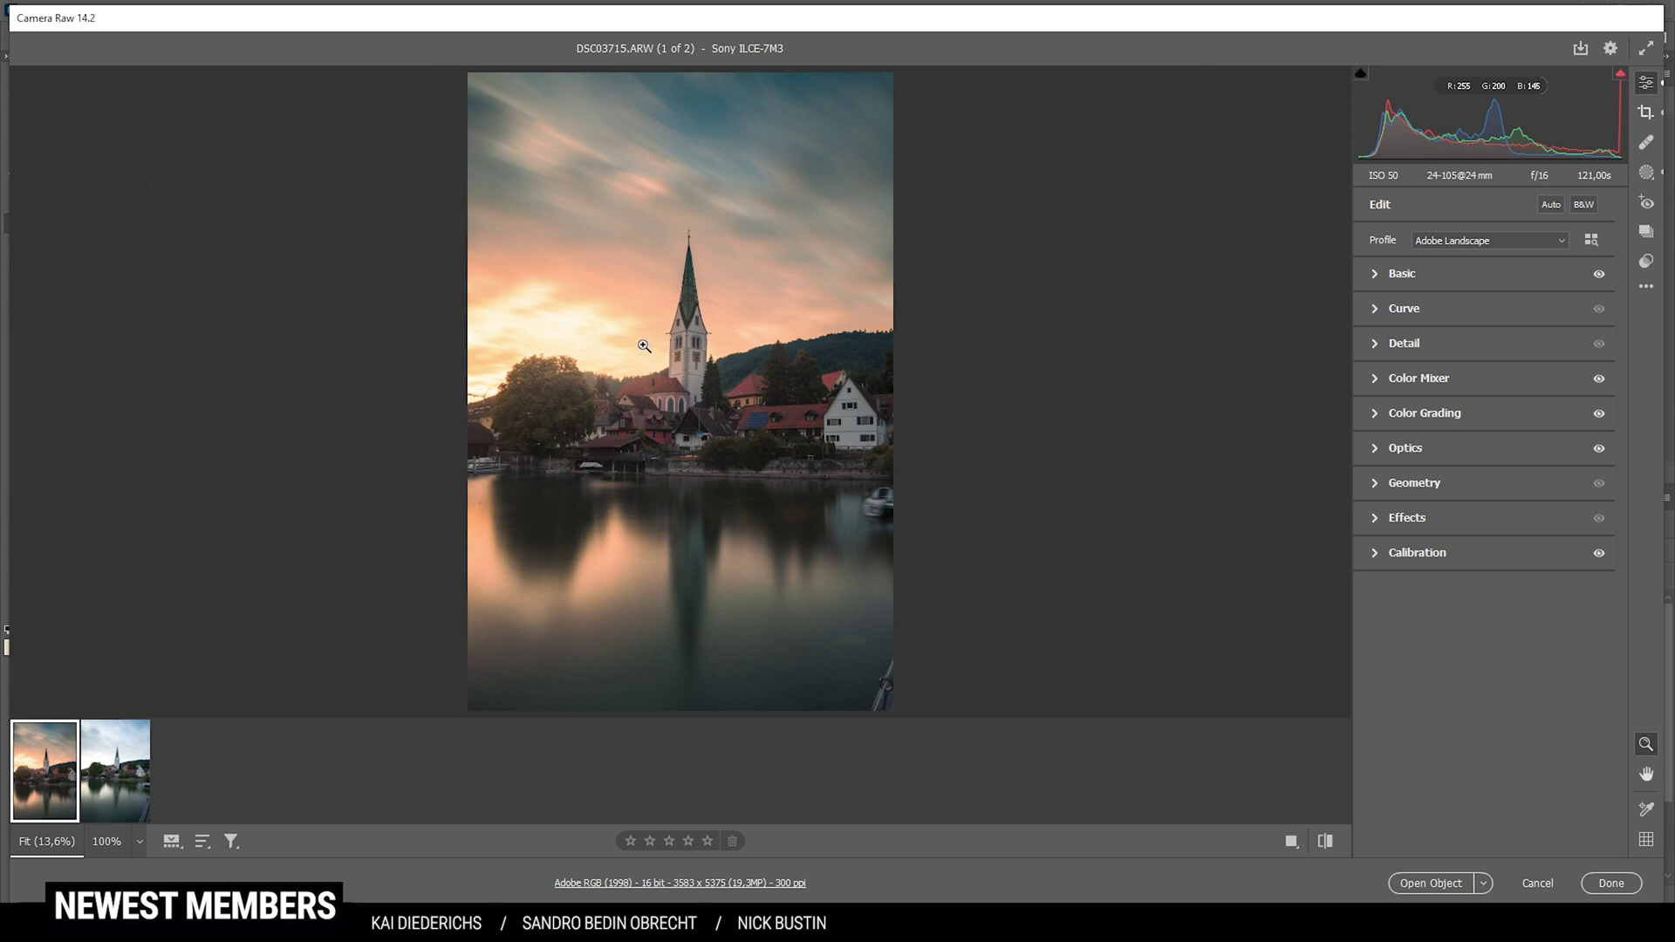
Set the Geometry Vertical transformation to -25 to straighten the church, and commit the crop
click(1376, 485)
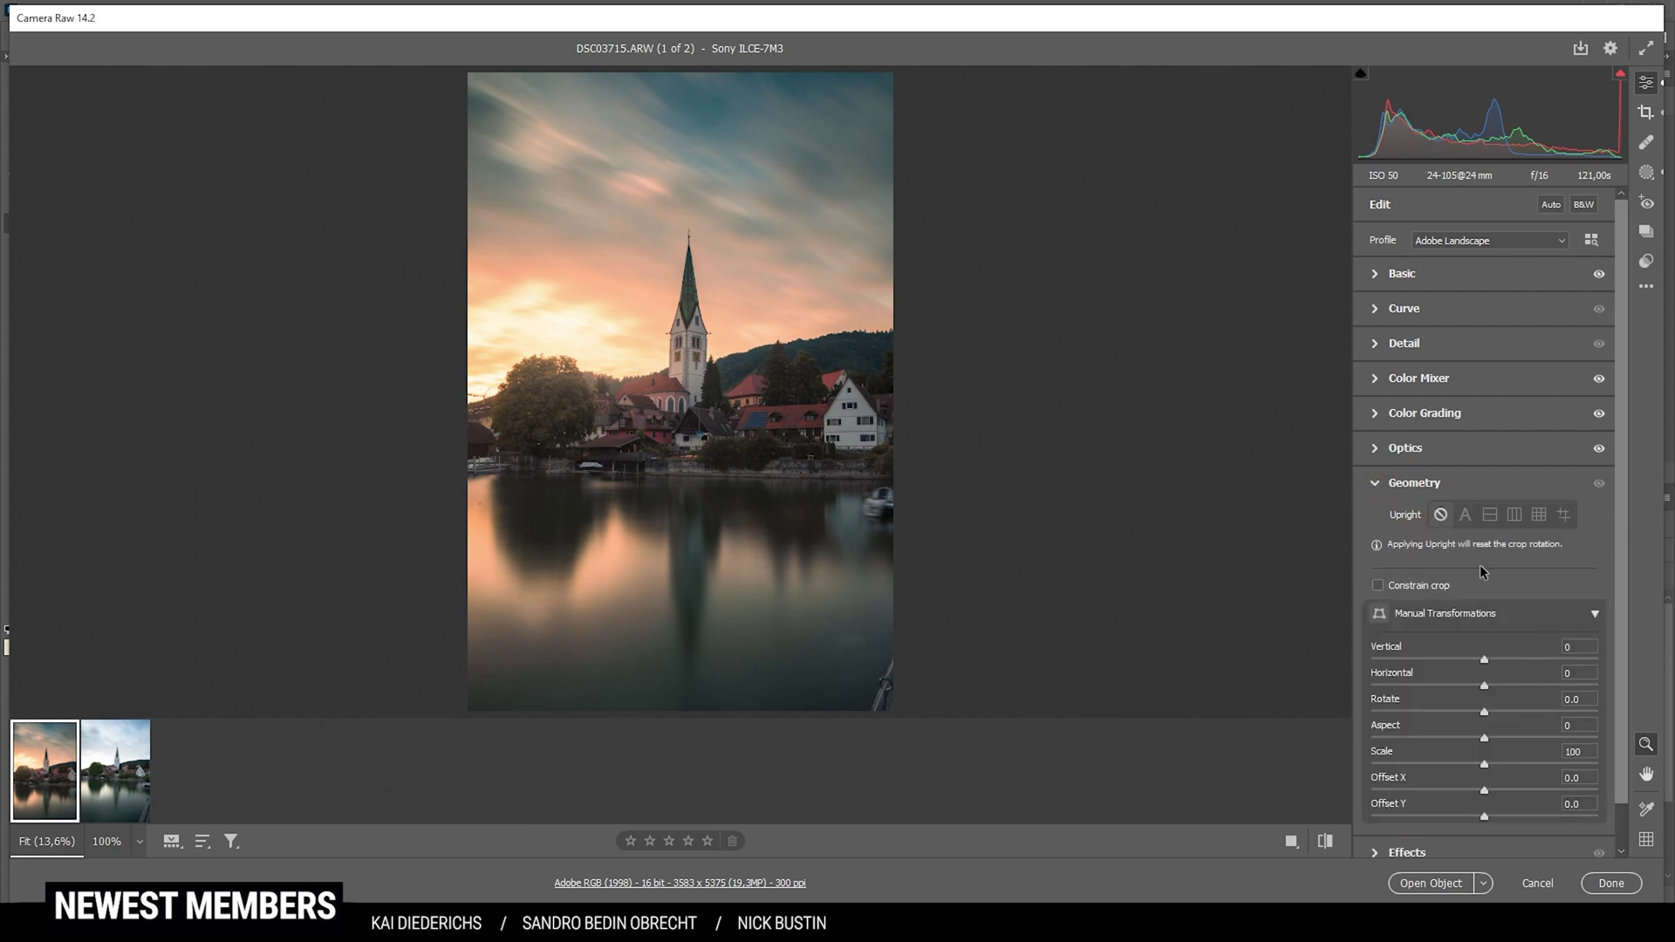
drag(1484, 660, 1456, 661)
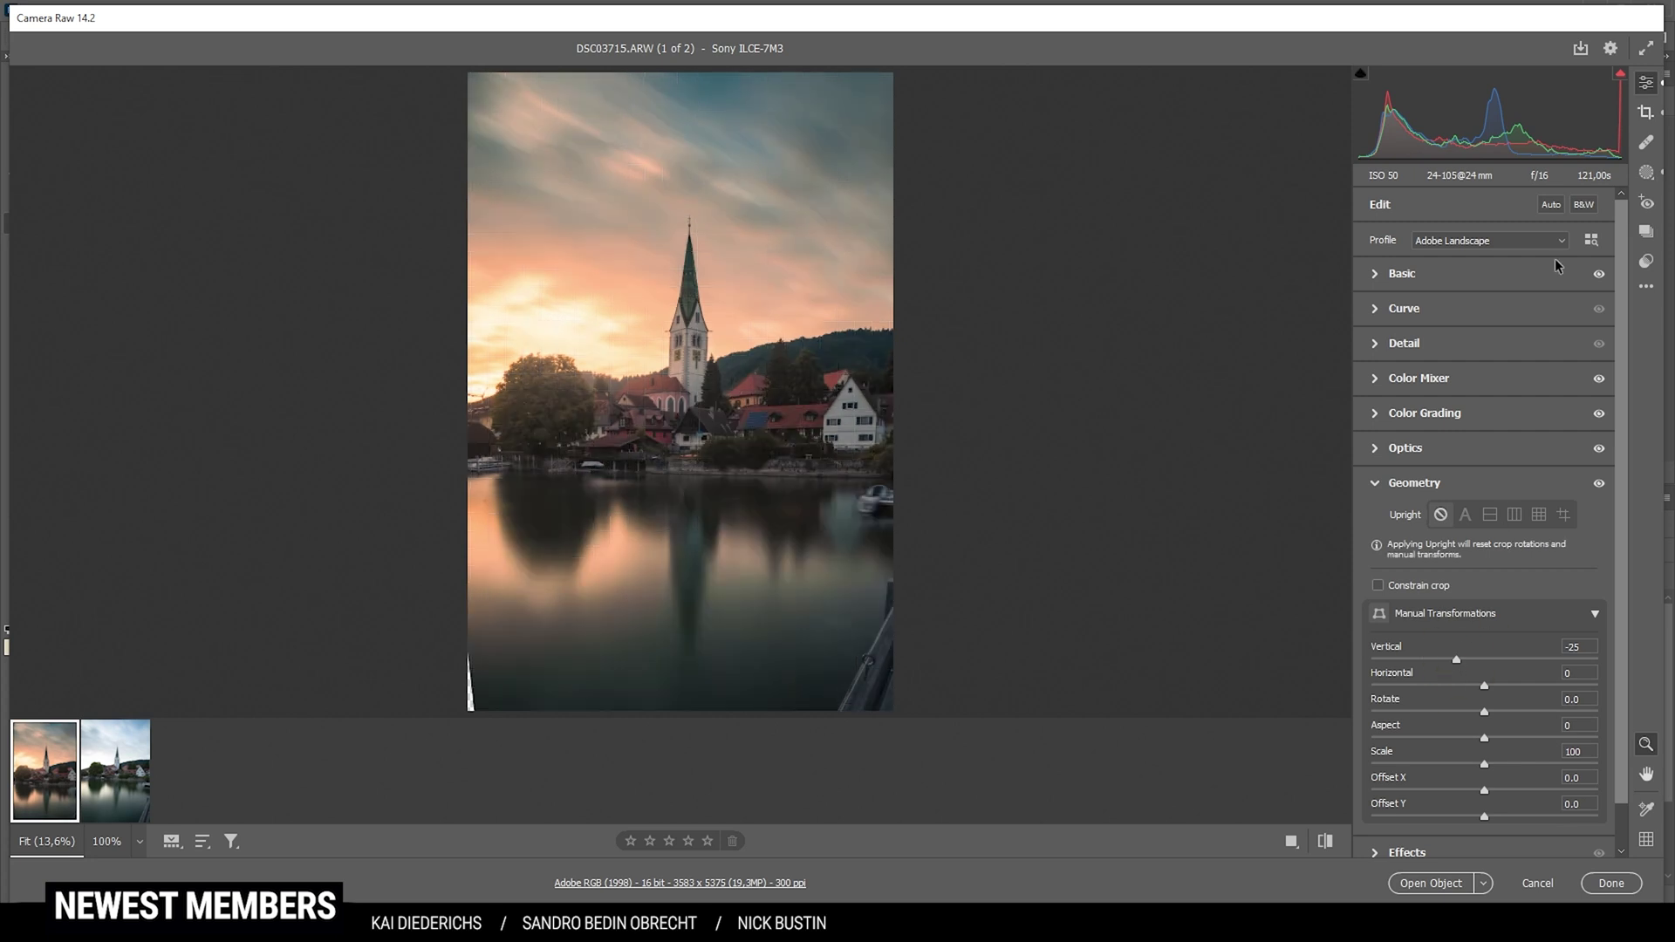
click(1645, 111)
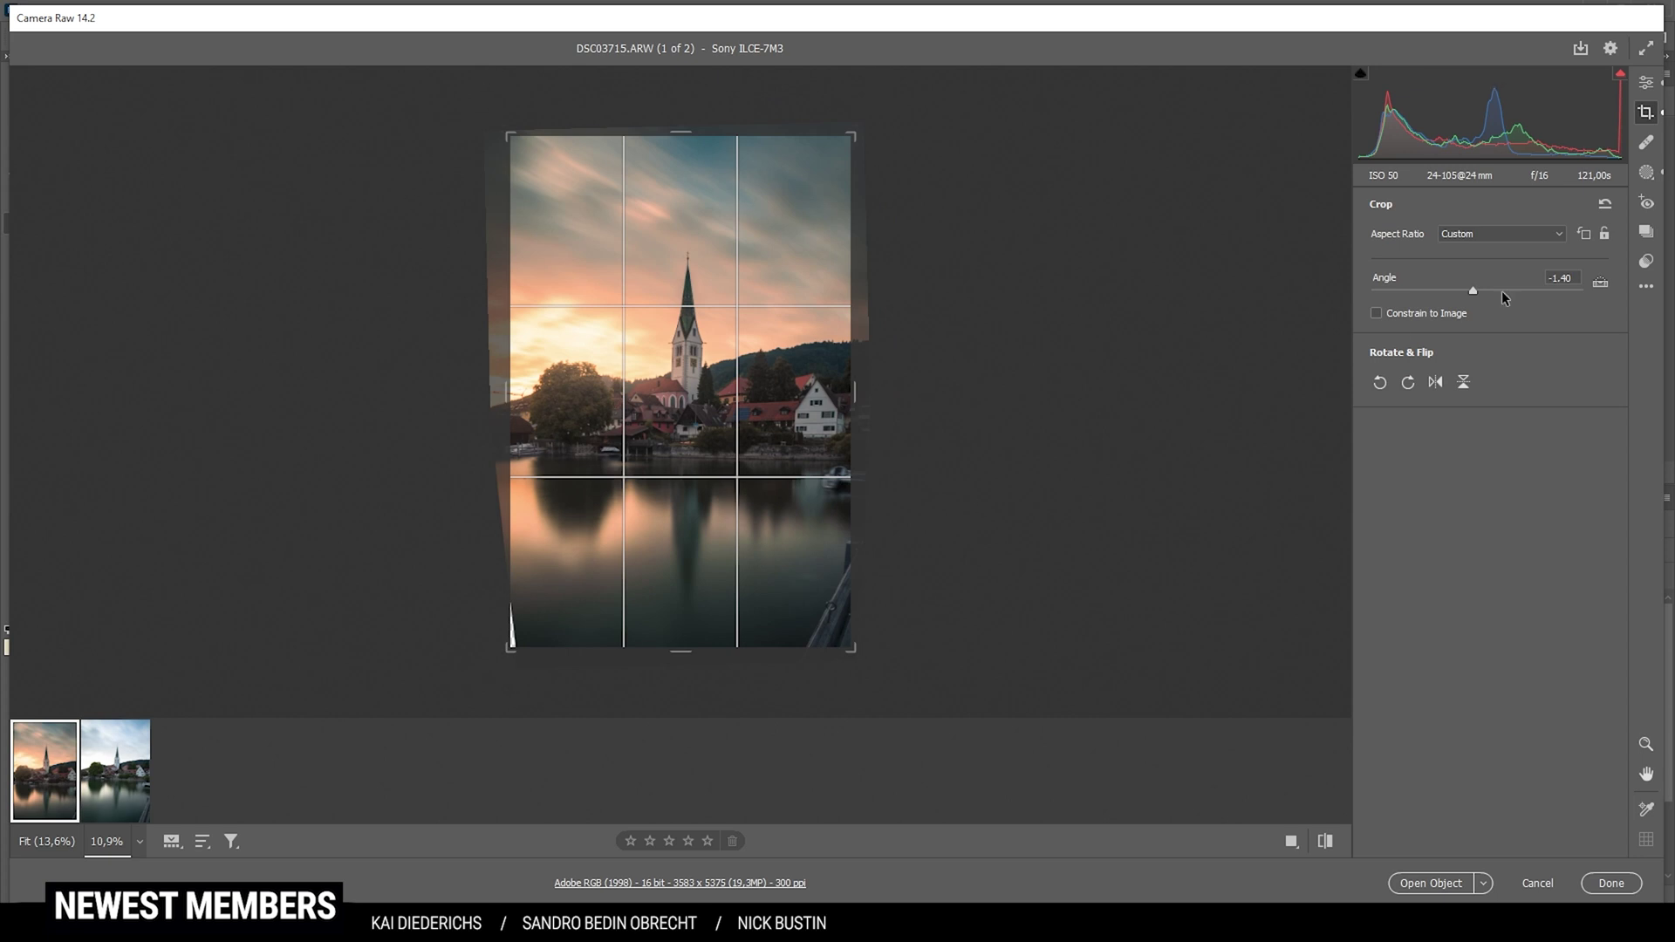
key(Return)
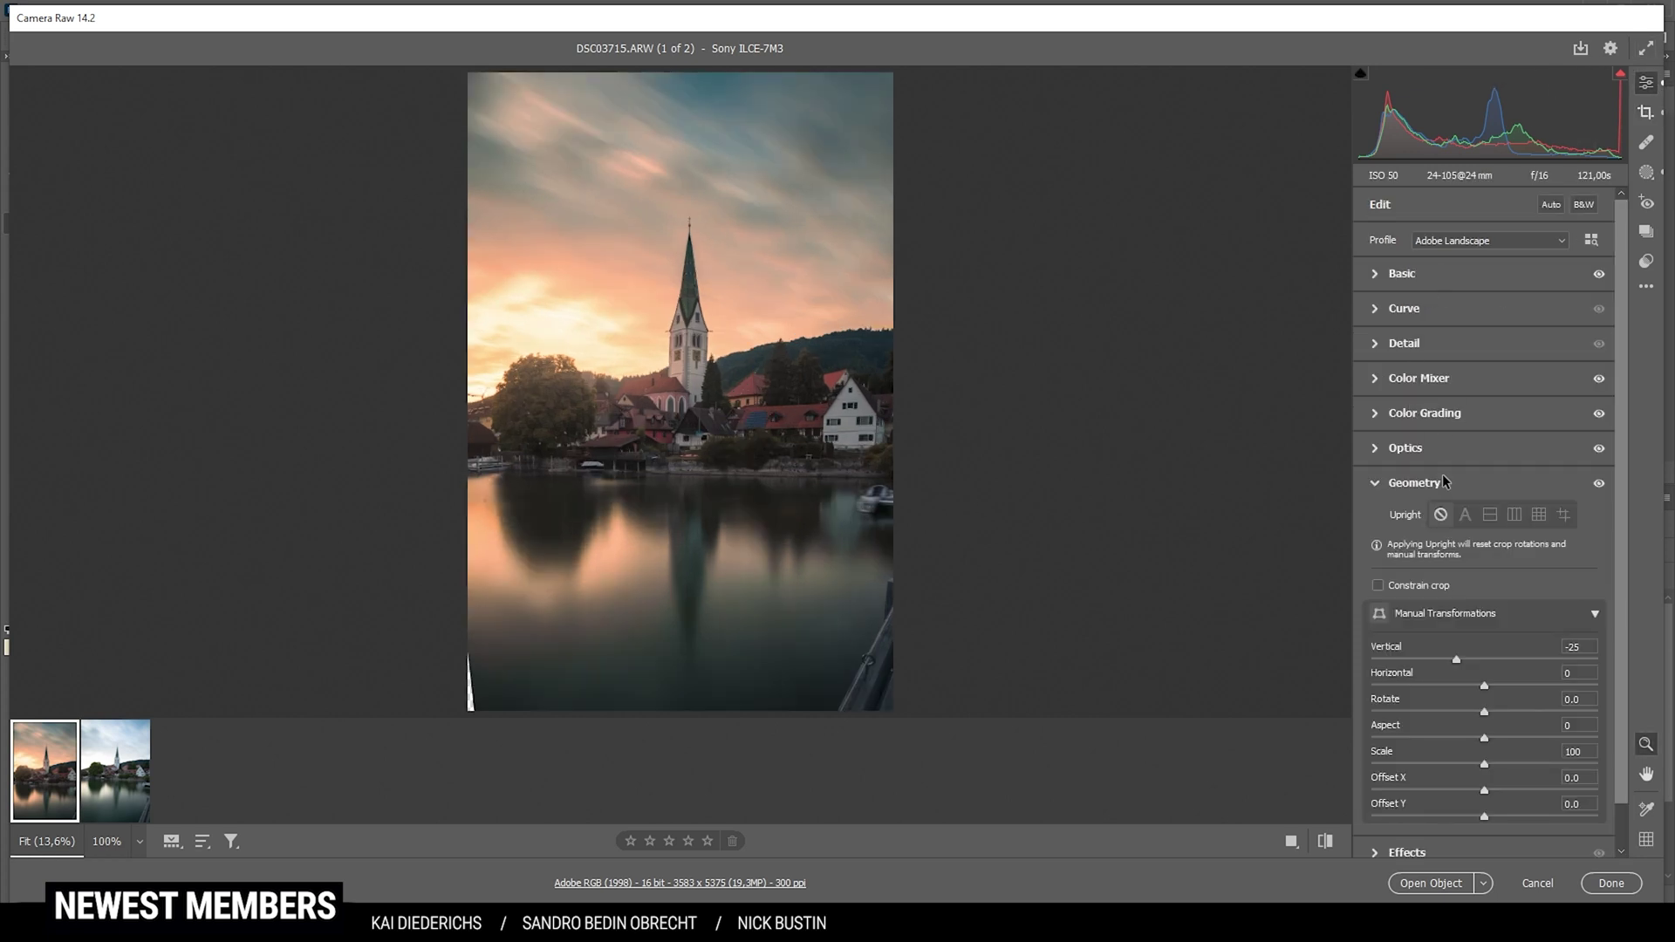
In the Detail panel, set sharpening Amount 89, Radius 0.5, Detail 100 and Masking 50
click(1419, 346)
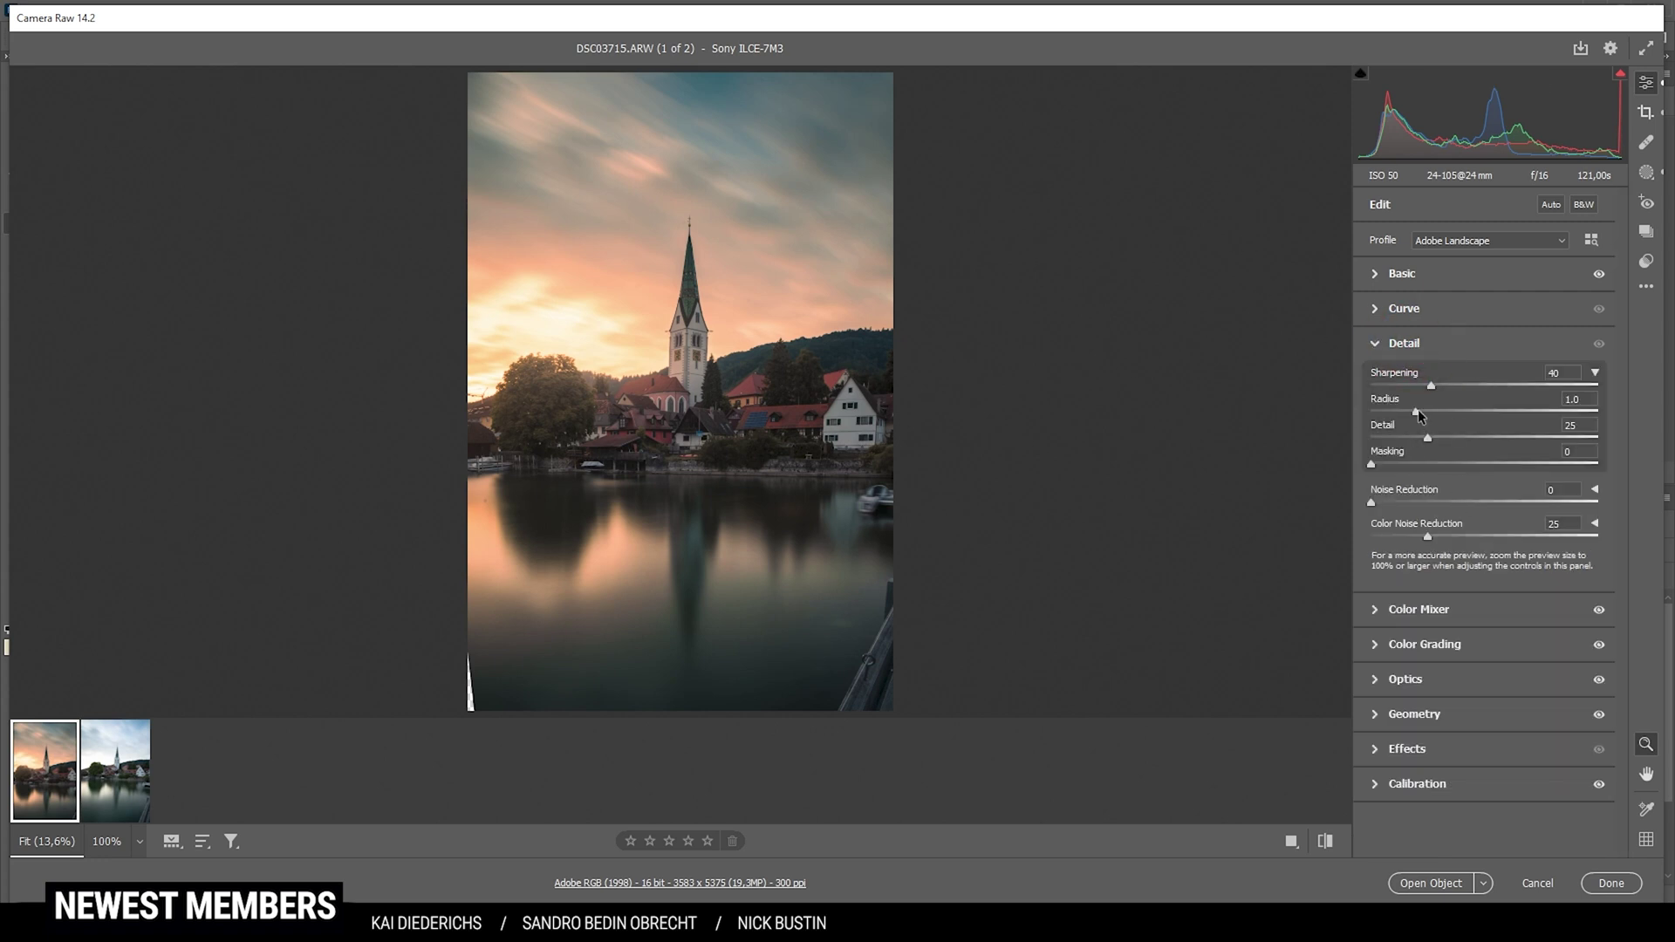
drag(1463, 439, 1604, 438)
drag(1418, 470, 1484, 474)
drag(1499, 398, 1508, 397)
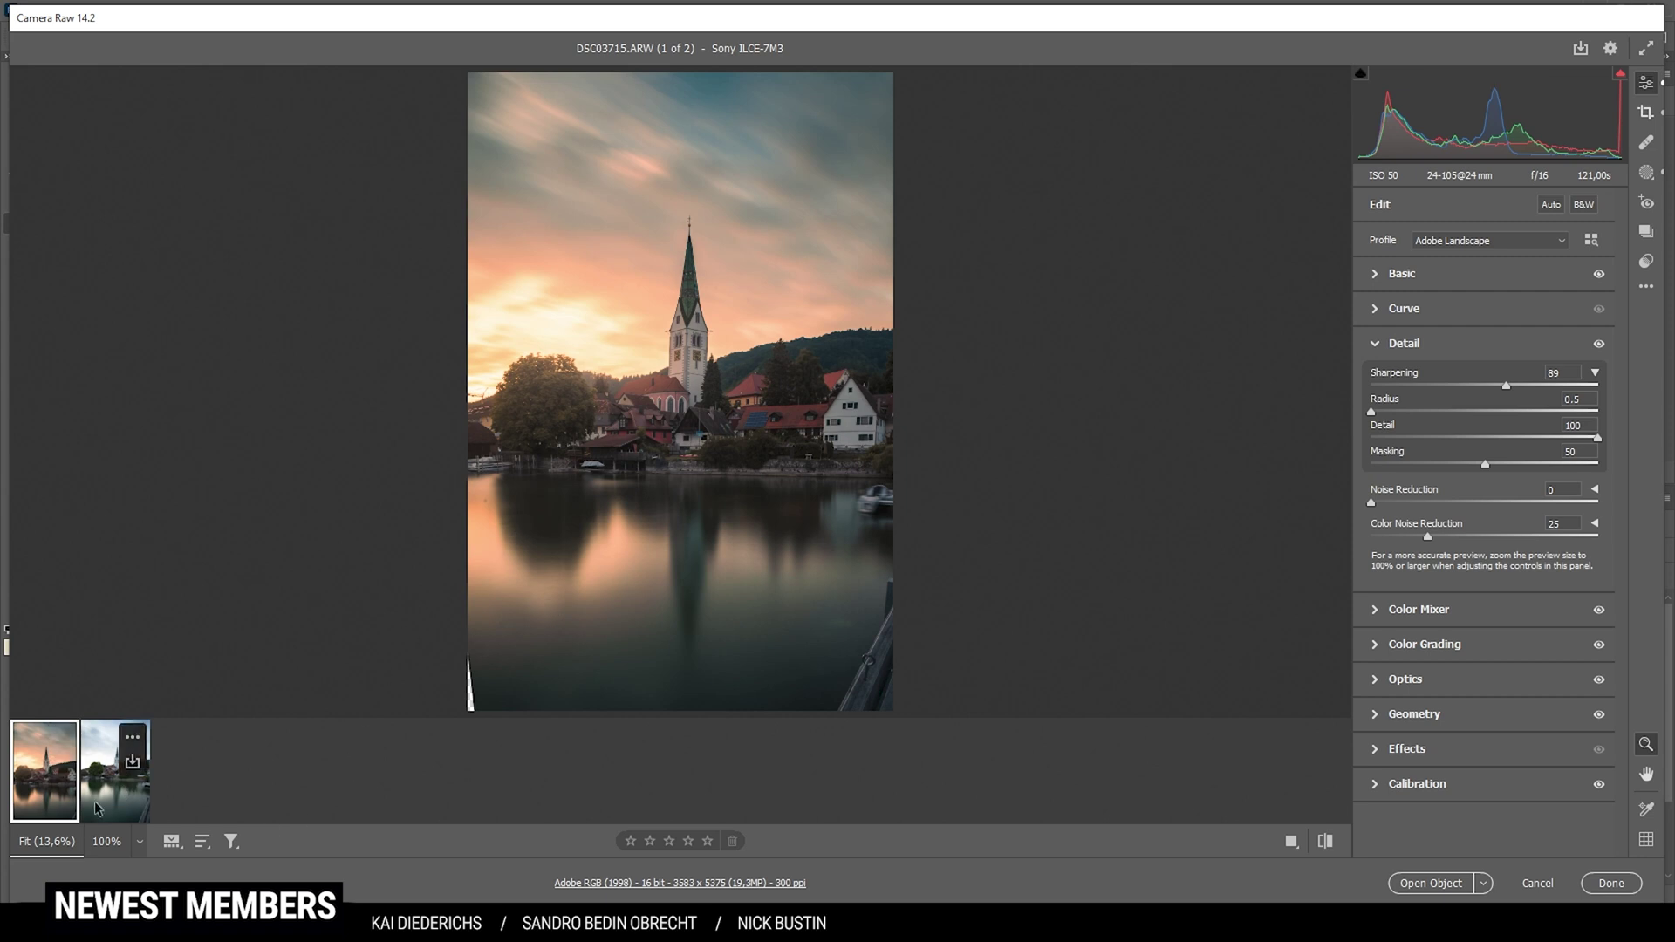
mouse_move(77, 804)
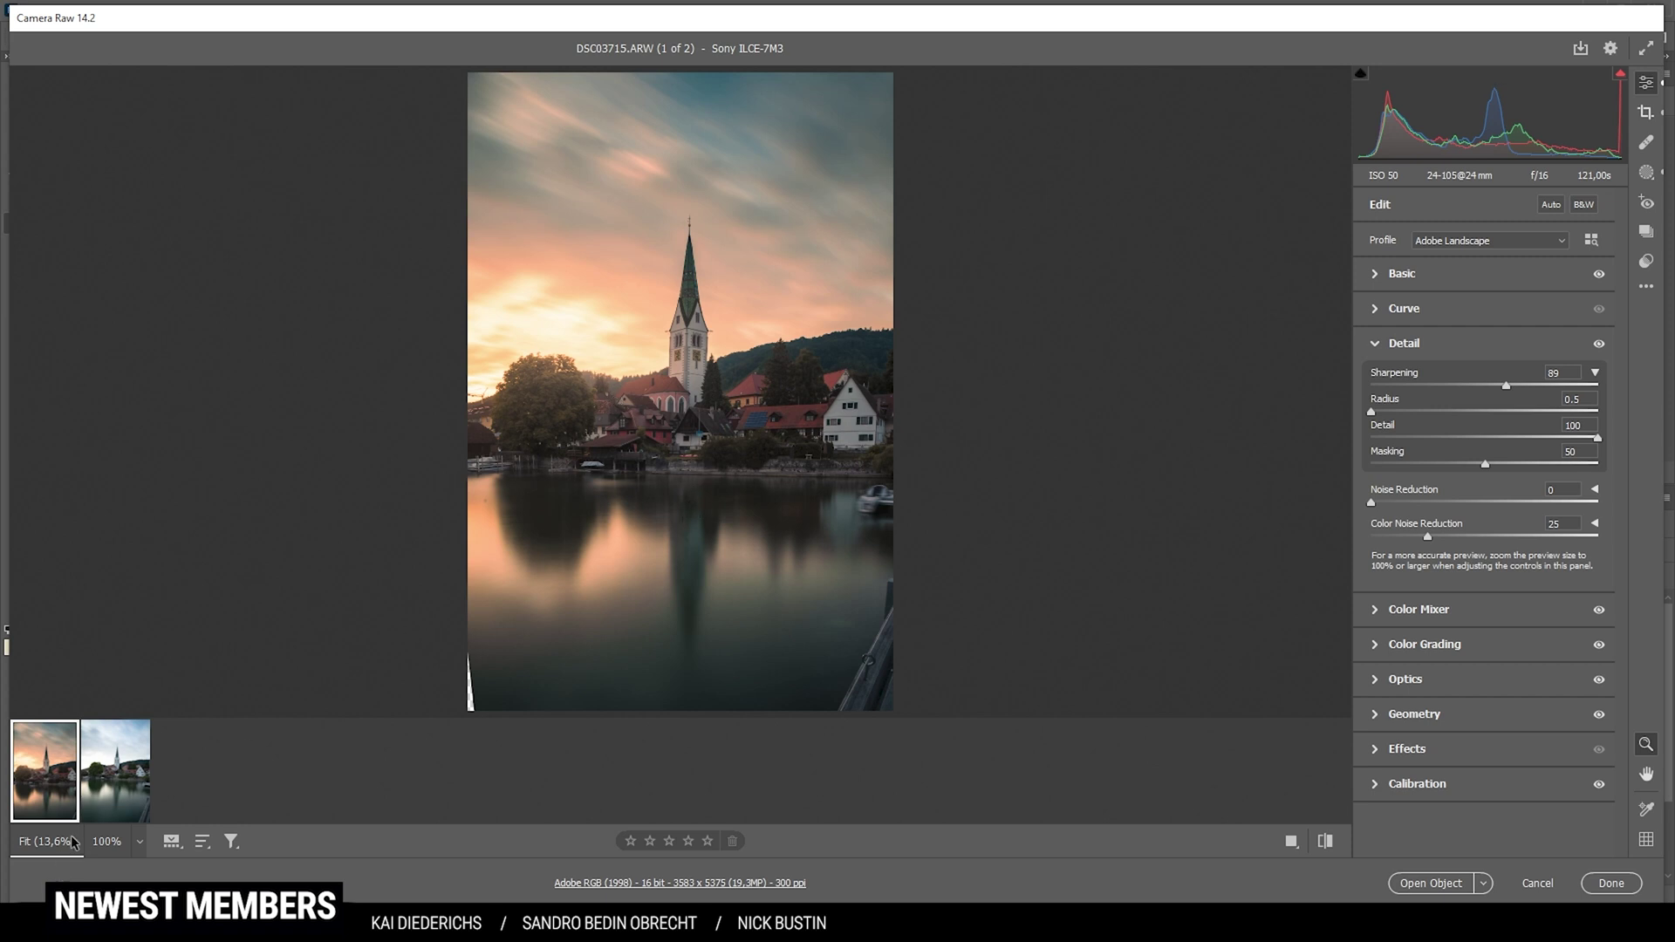
Select both lakeside photos and sync all settings from the first onto DSC03716
click(99, 799)
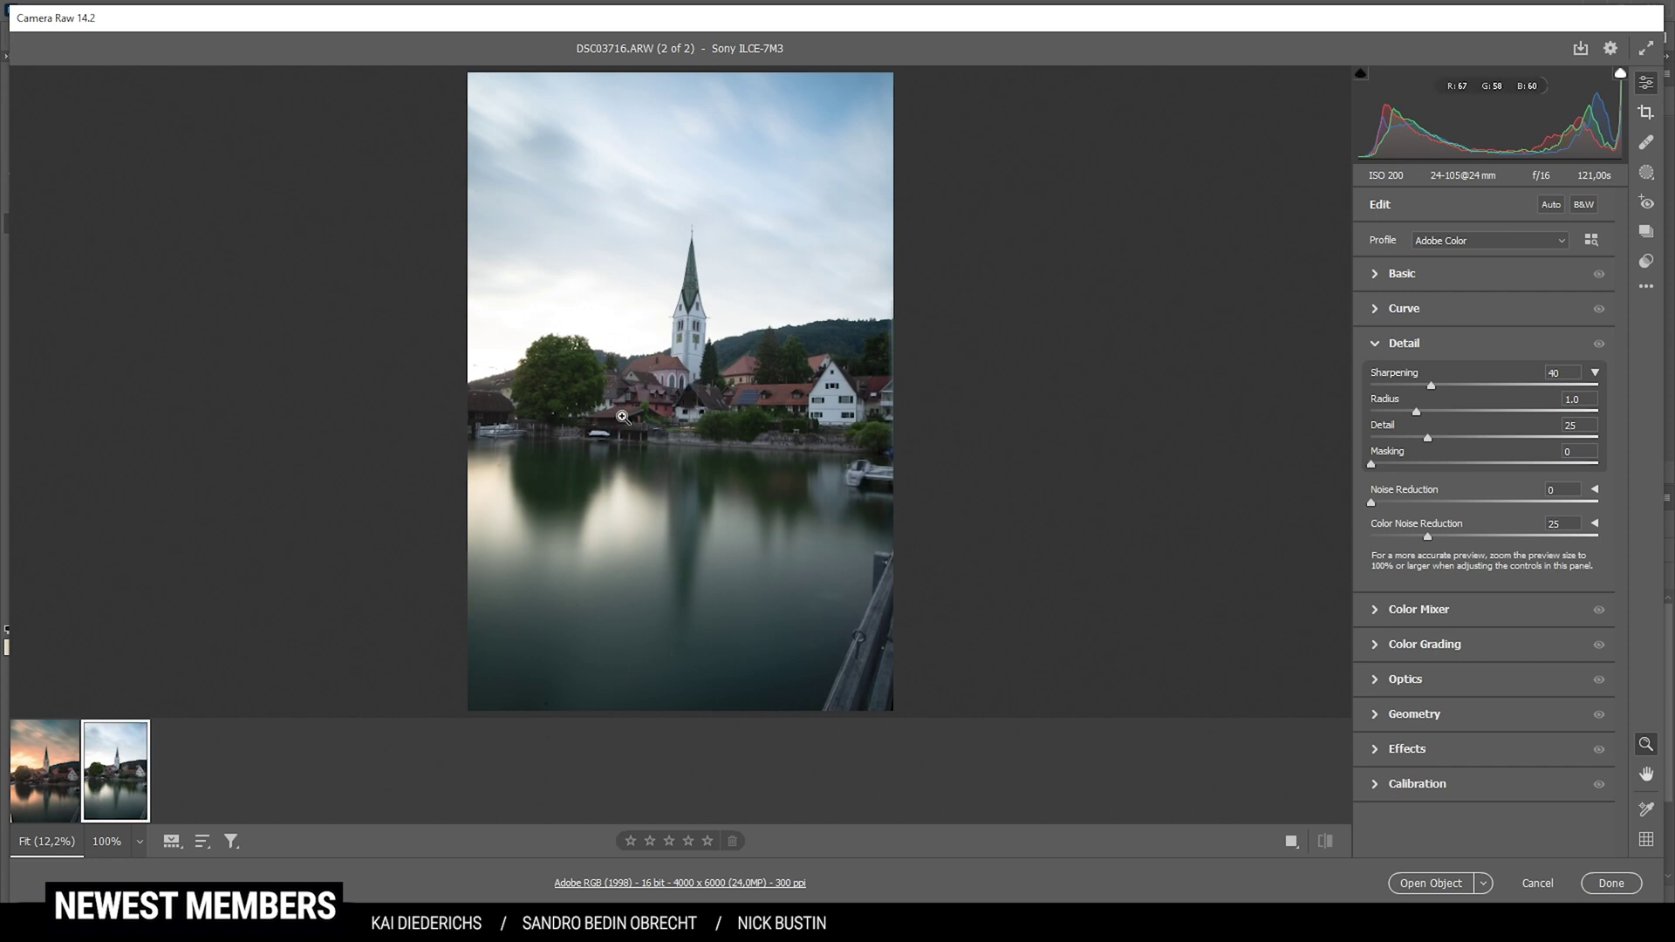
click(50, 807)
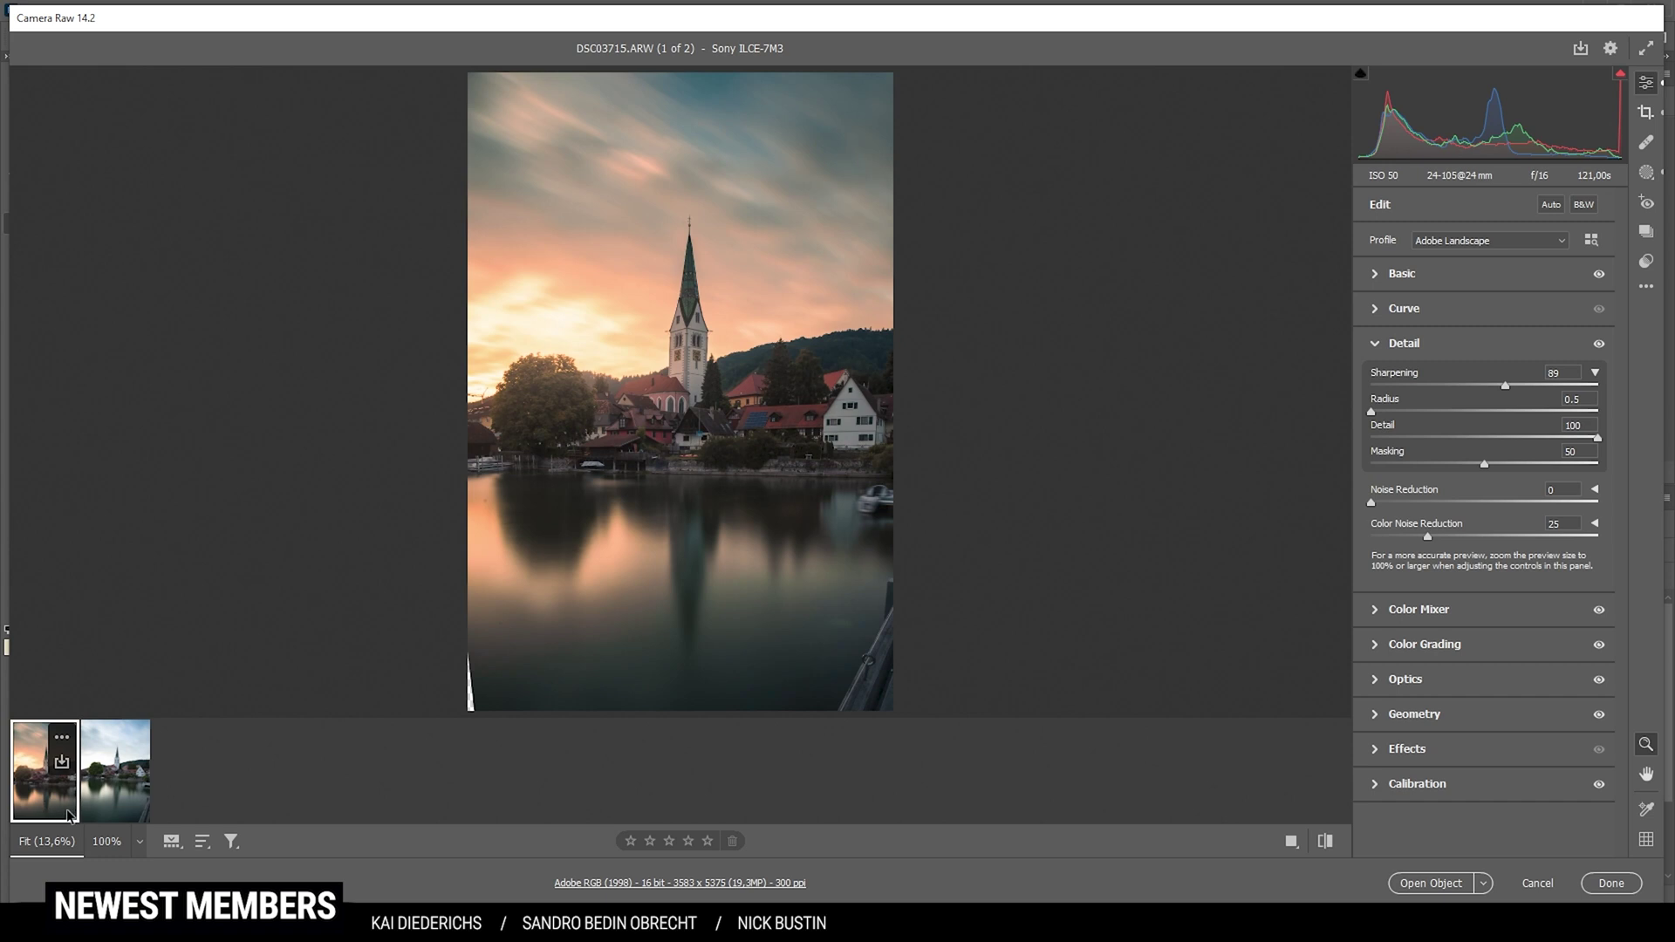
shift+click(120, 810)
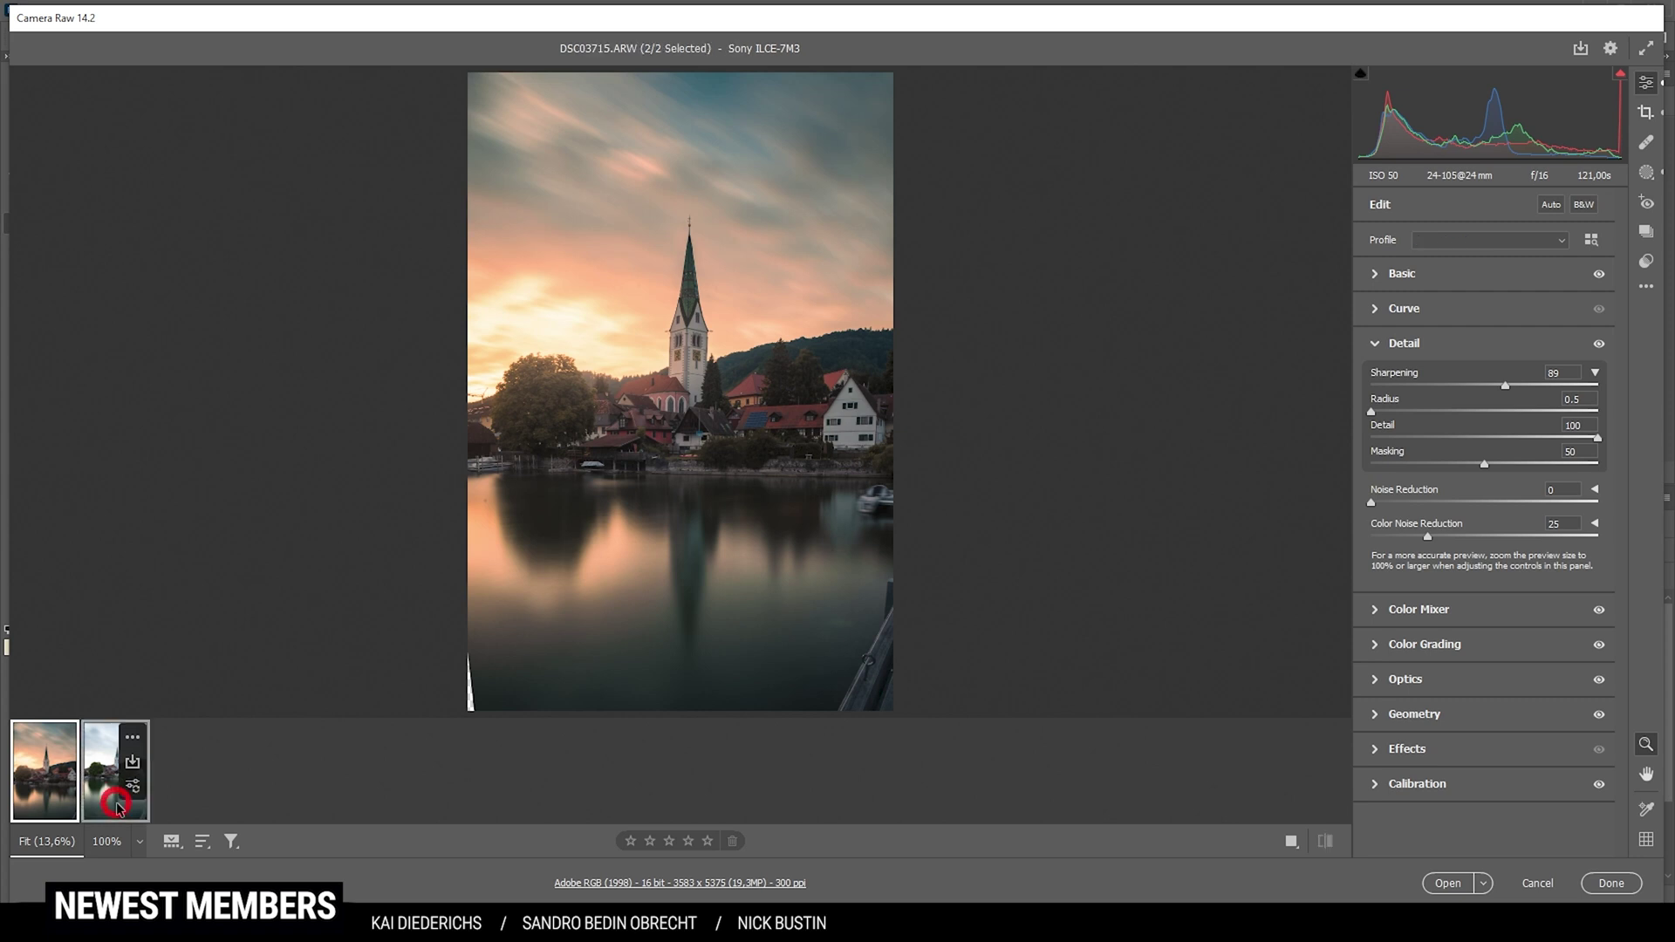
right_click(120, 810)
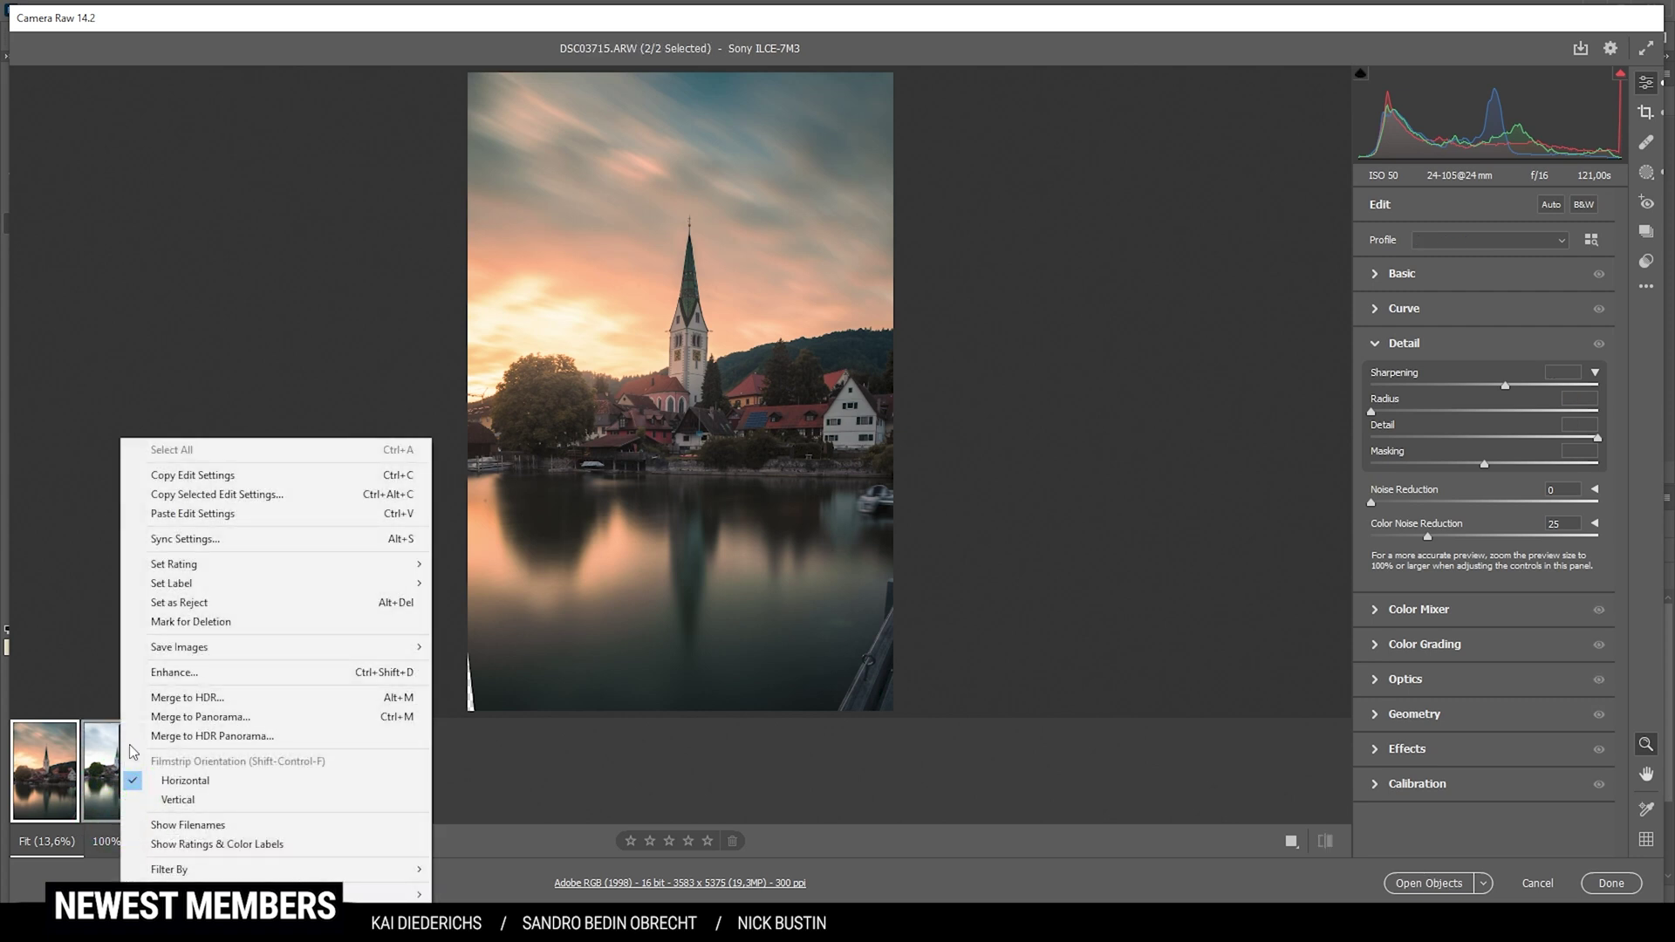
click(229, 539)
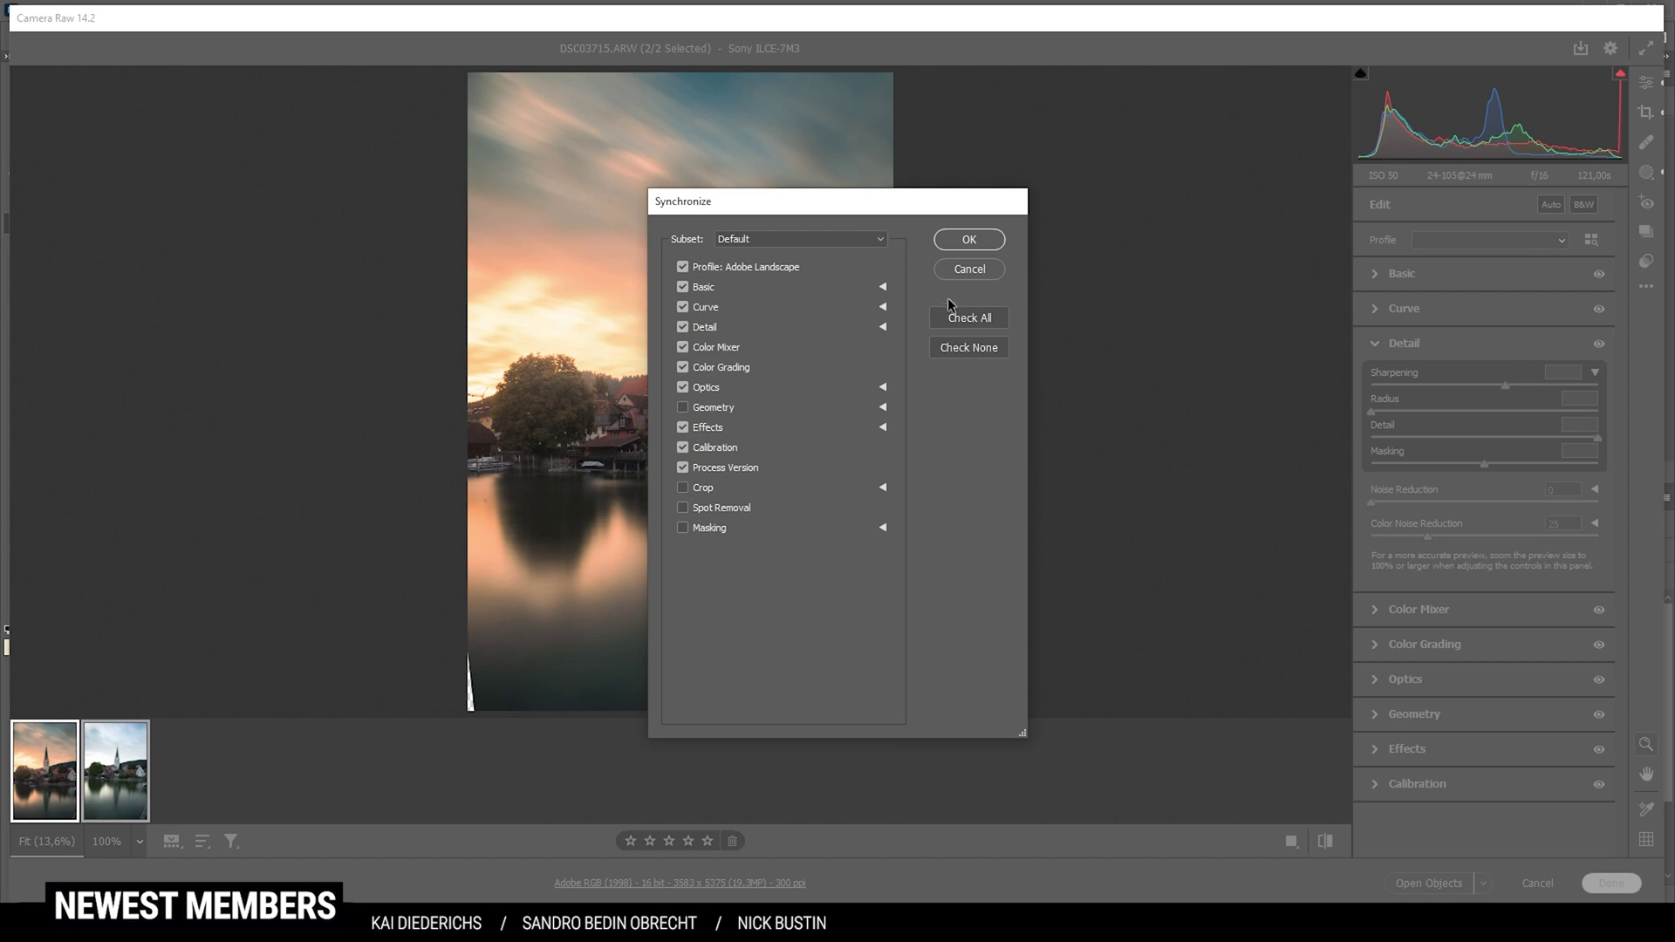
click(962, 319)
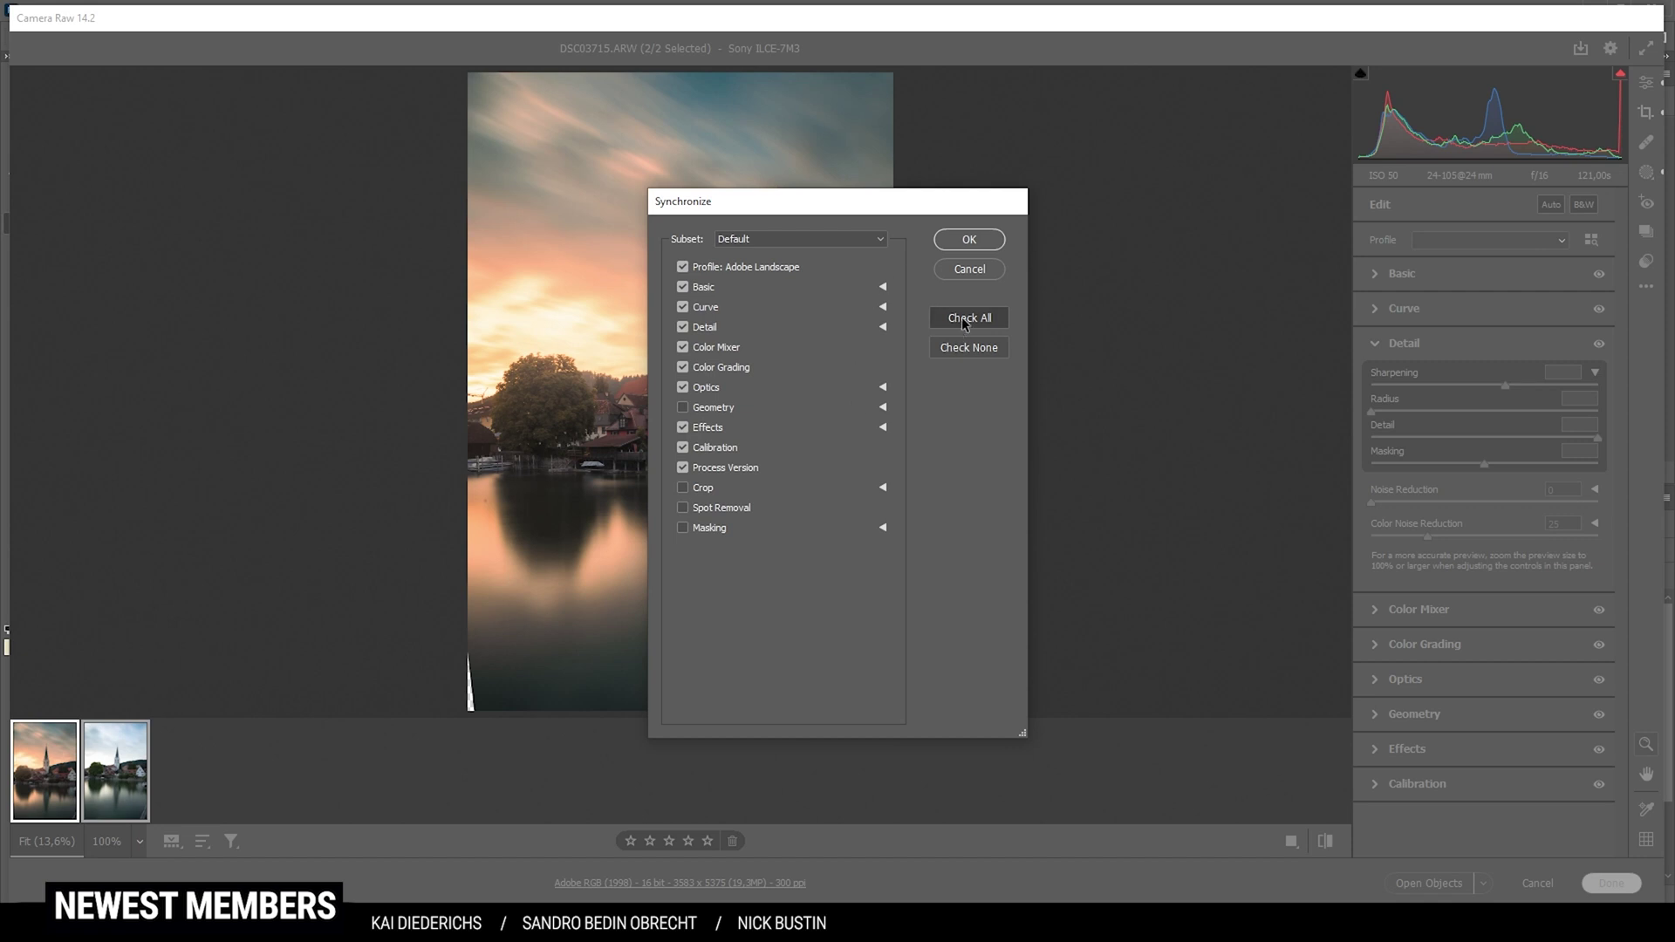
click(977, 240)
On the synced second photo, delete Mask 6's radial gradient
click(111, 810)
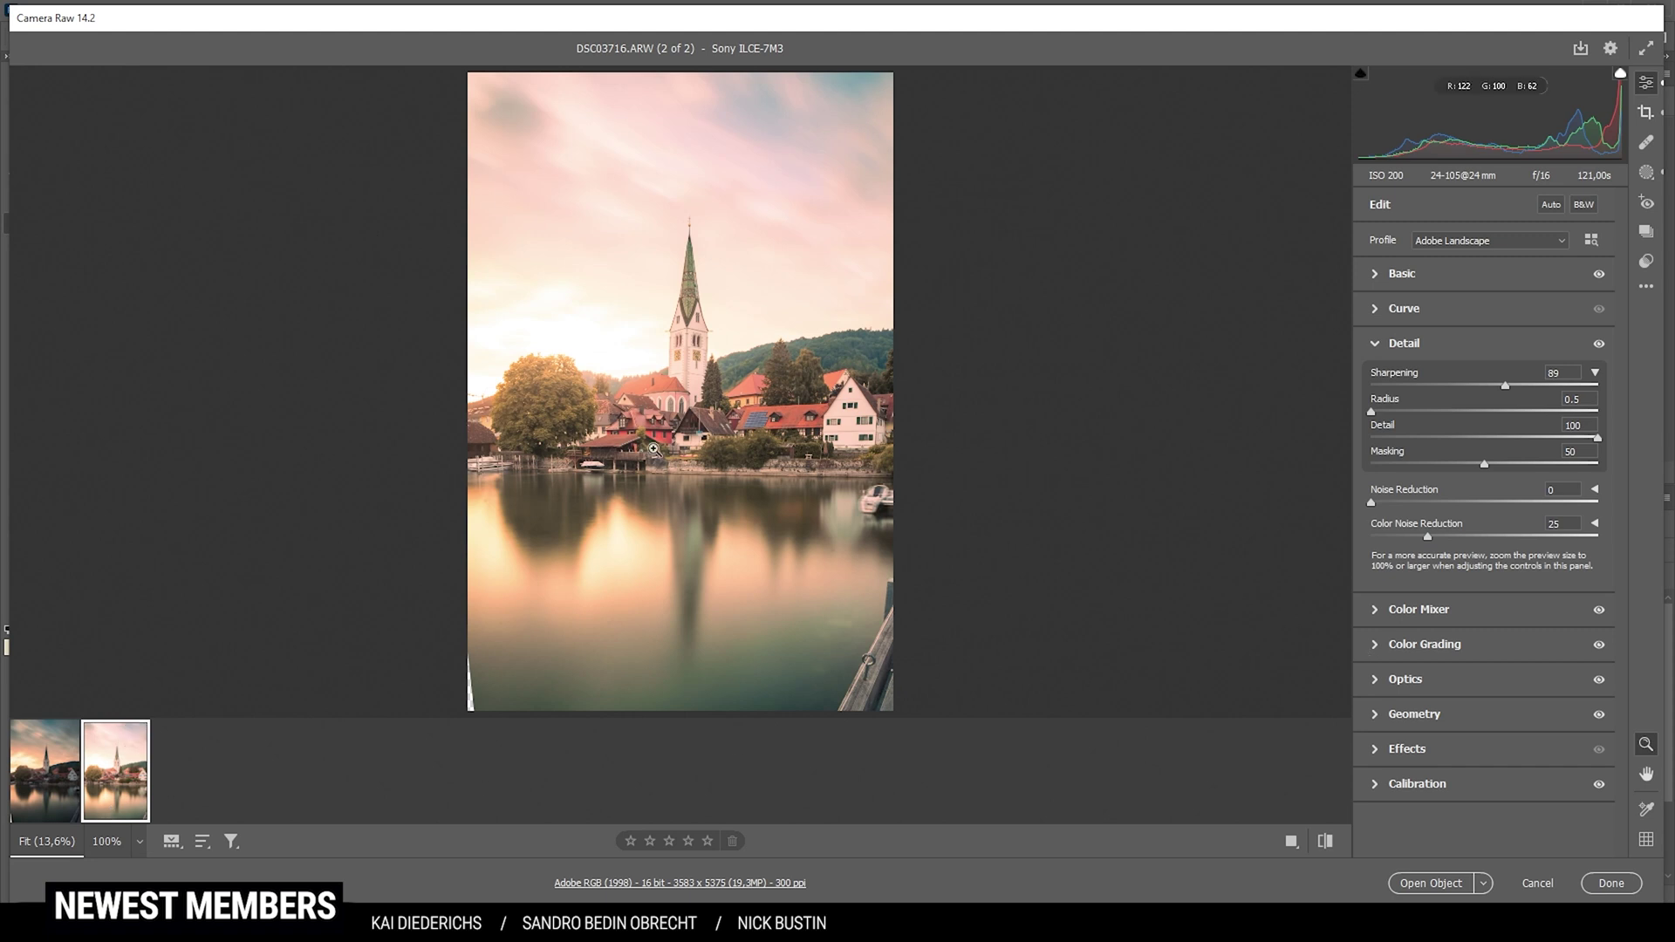
click(1645, 179)
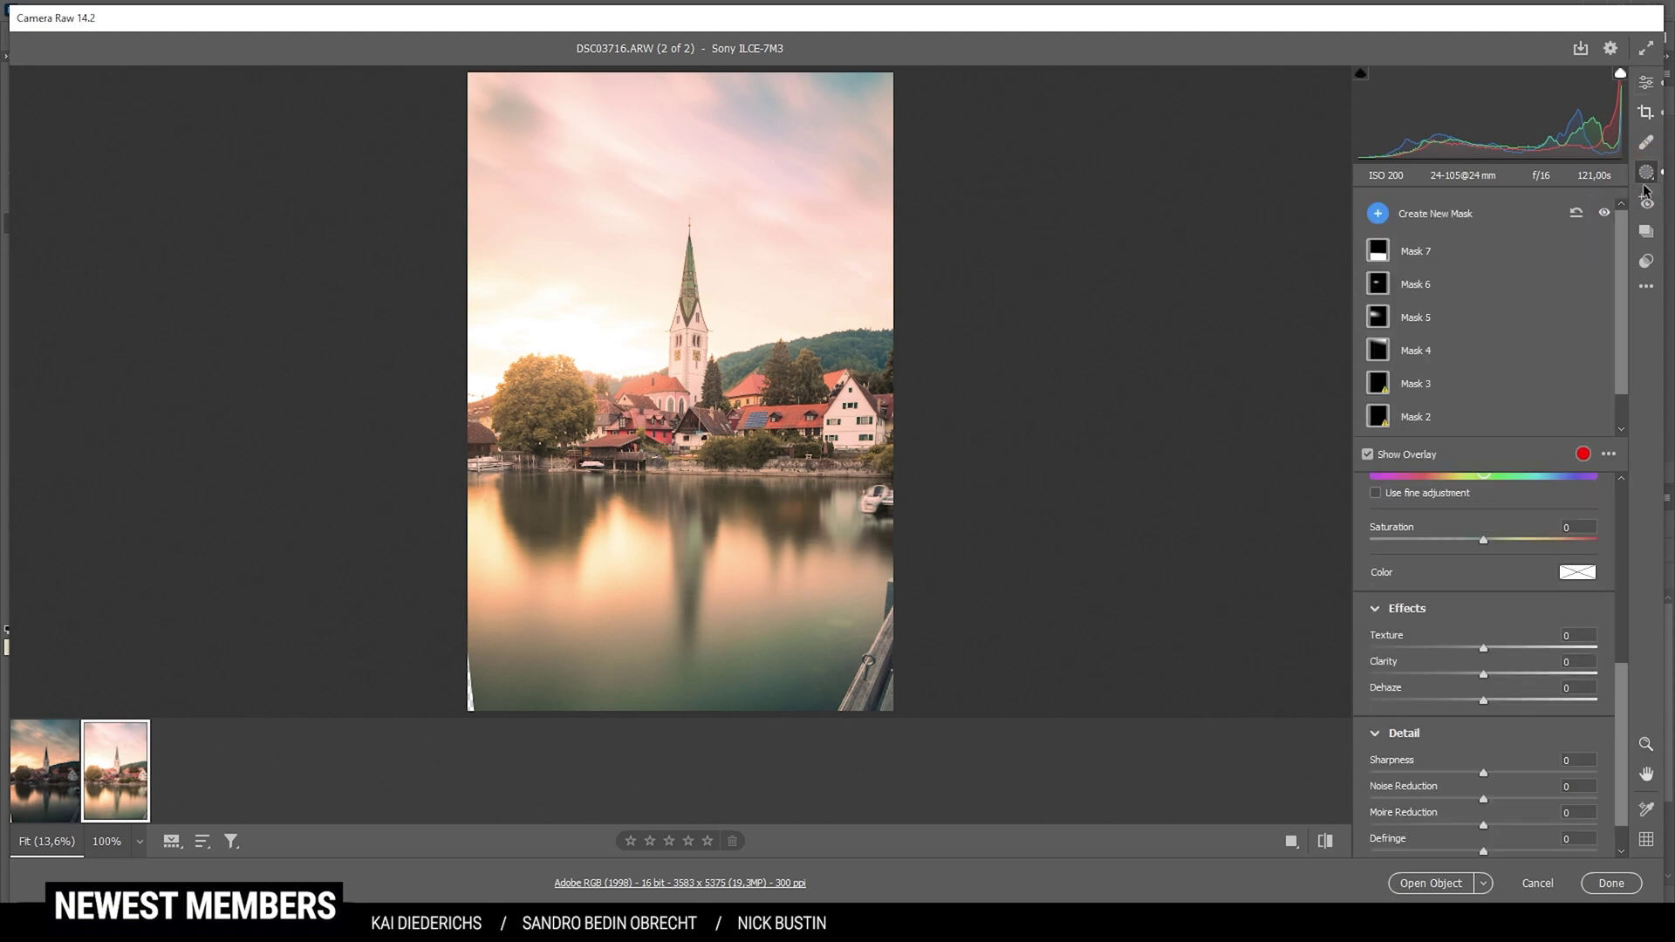
click(1433, 317)
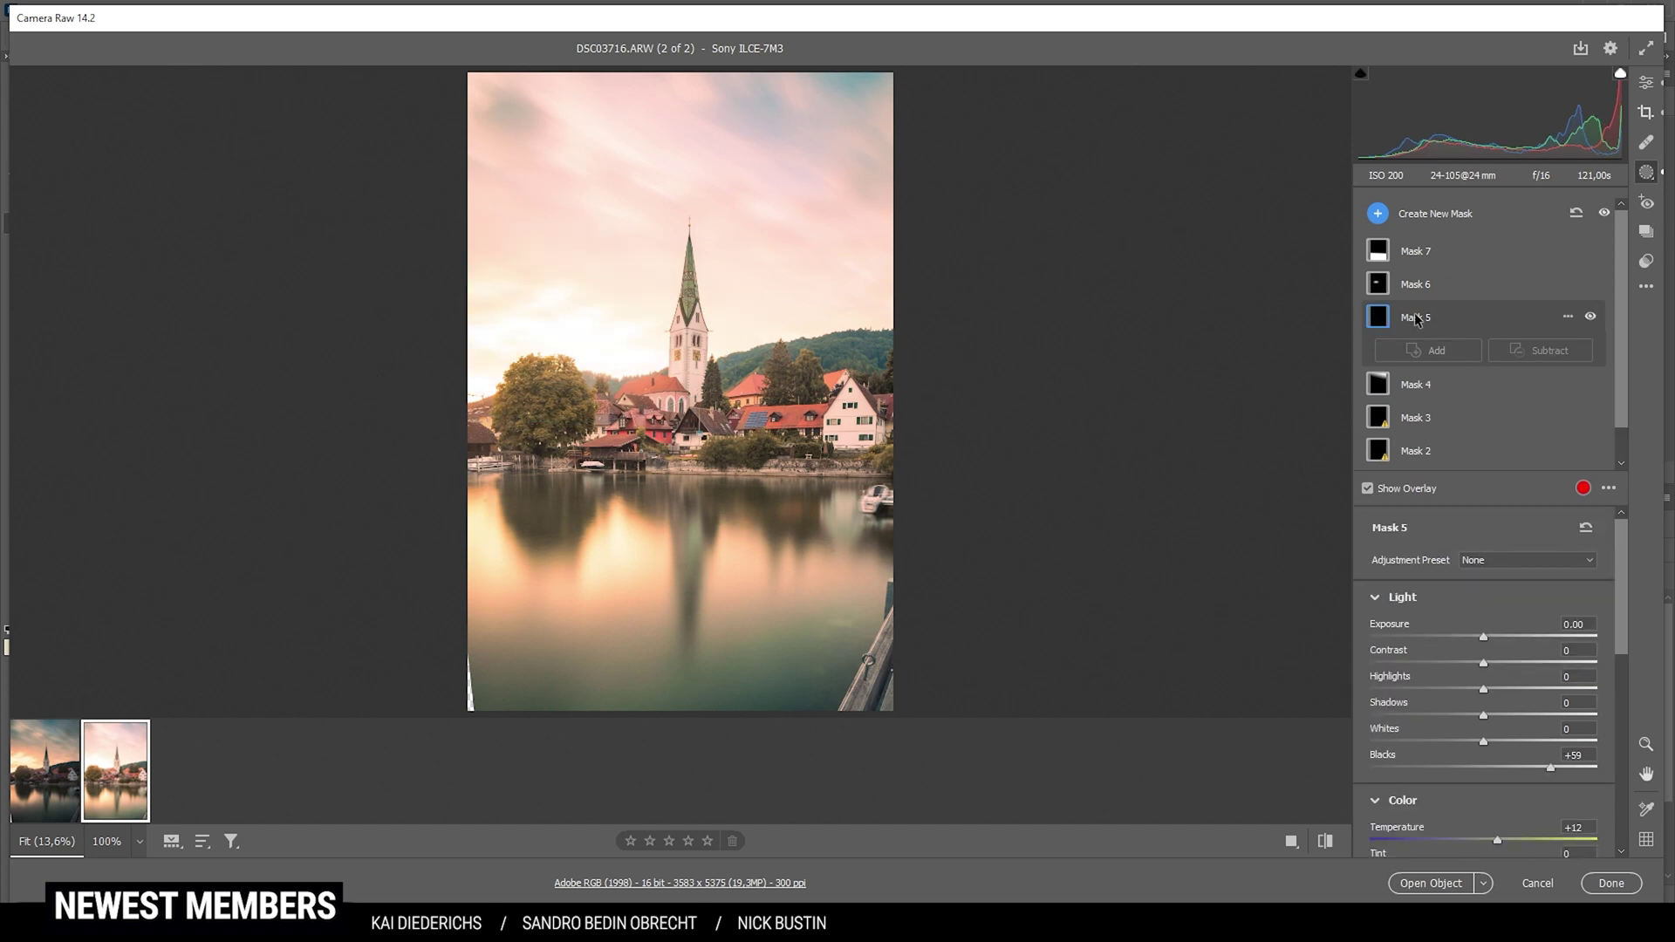
click(1425, 284)
click(1427, 286)
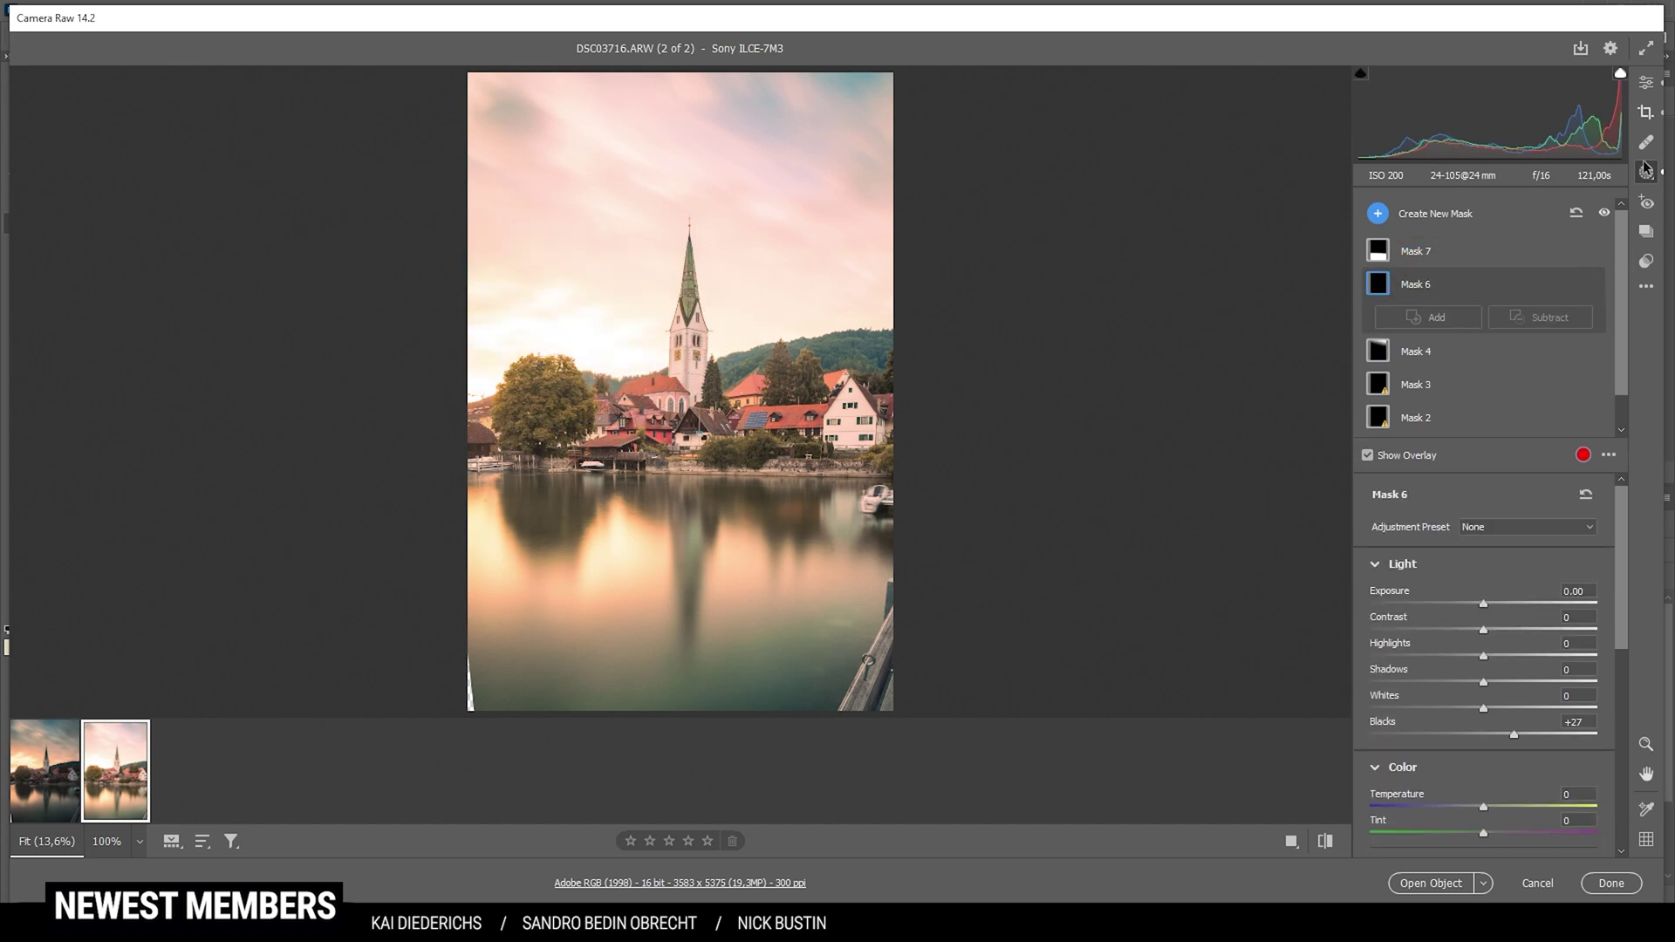
key(e)
Lower the second photo's exposure to -0.60
click(1399, 273)
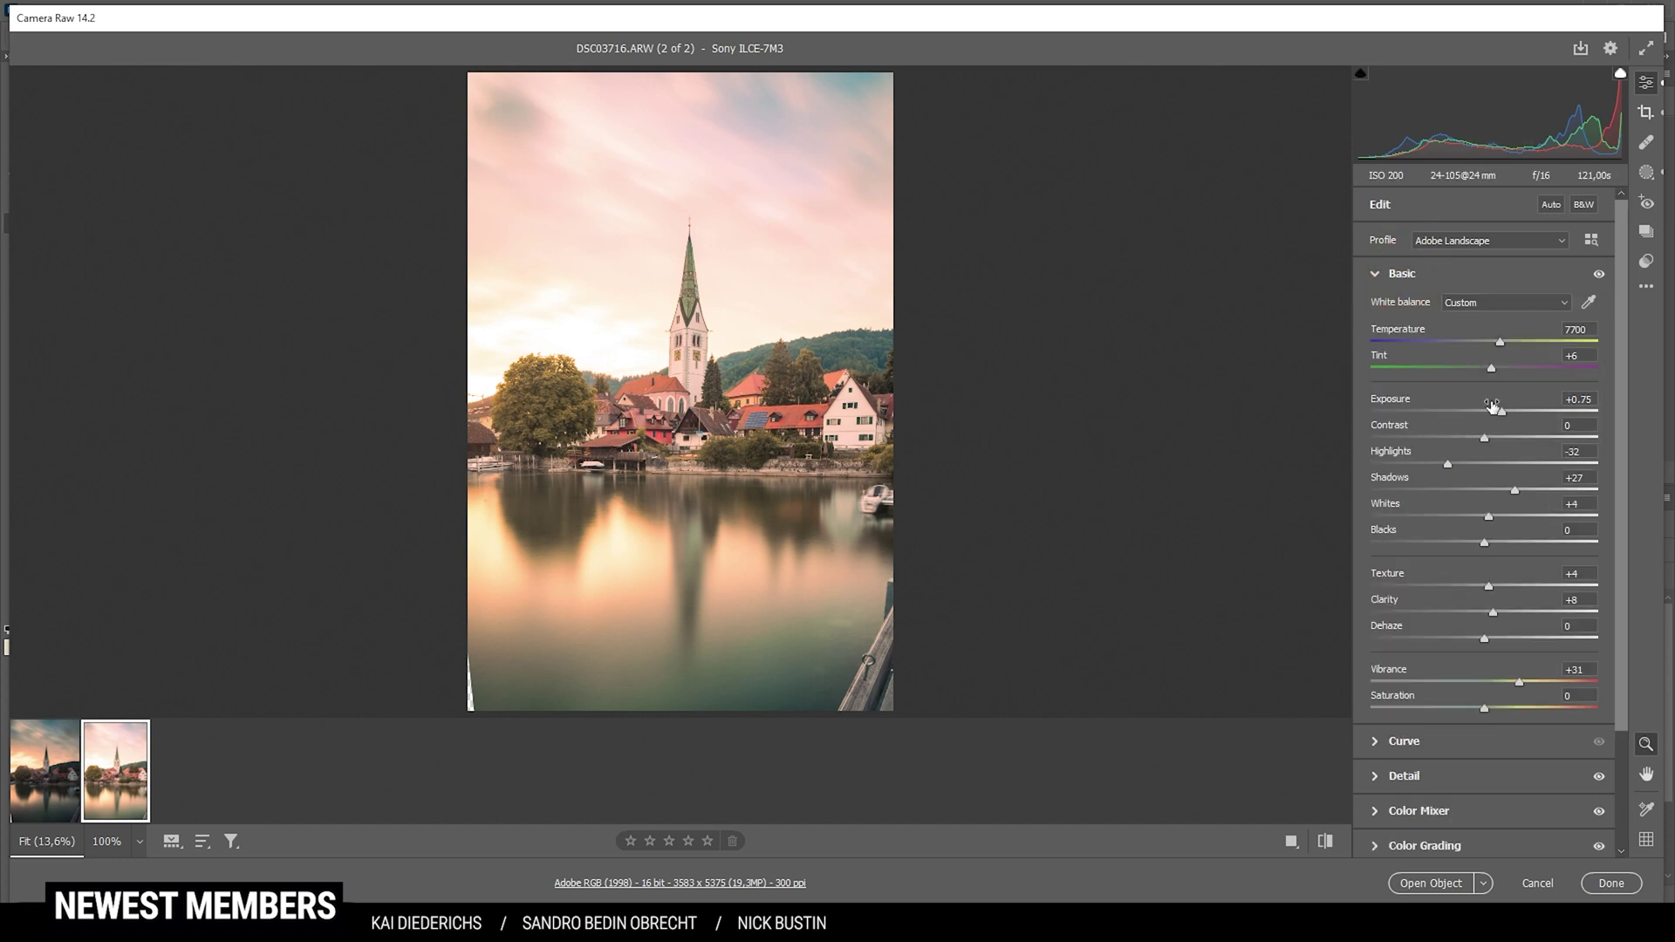
drag(1504, 410, 1469, 406)
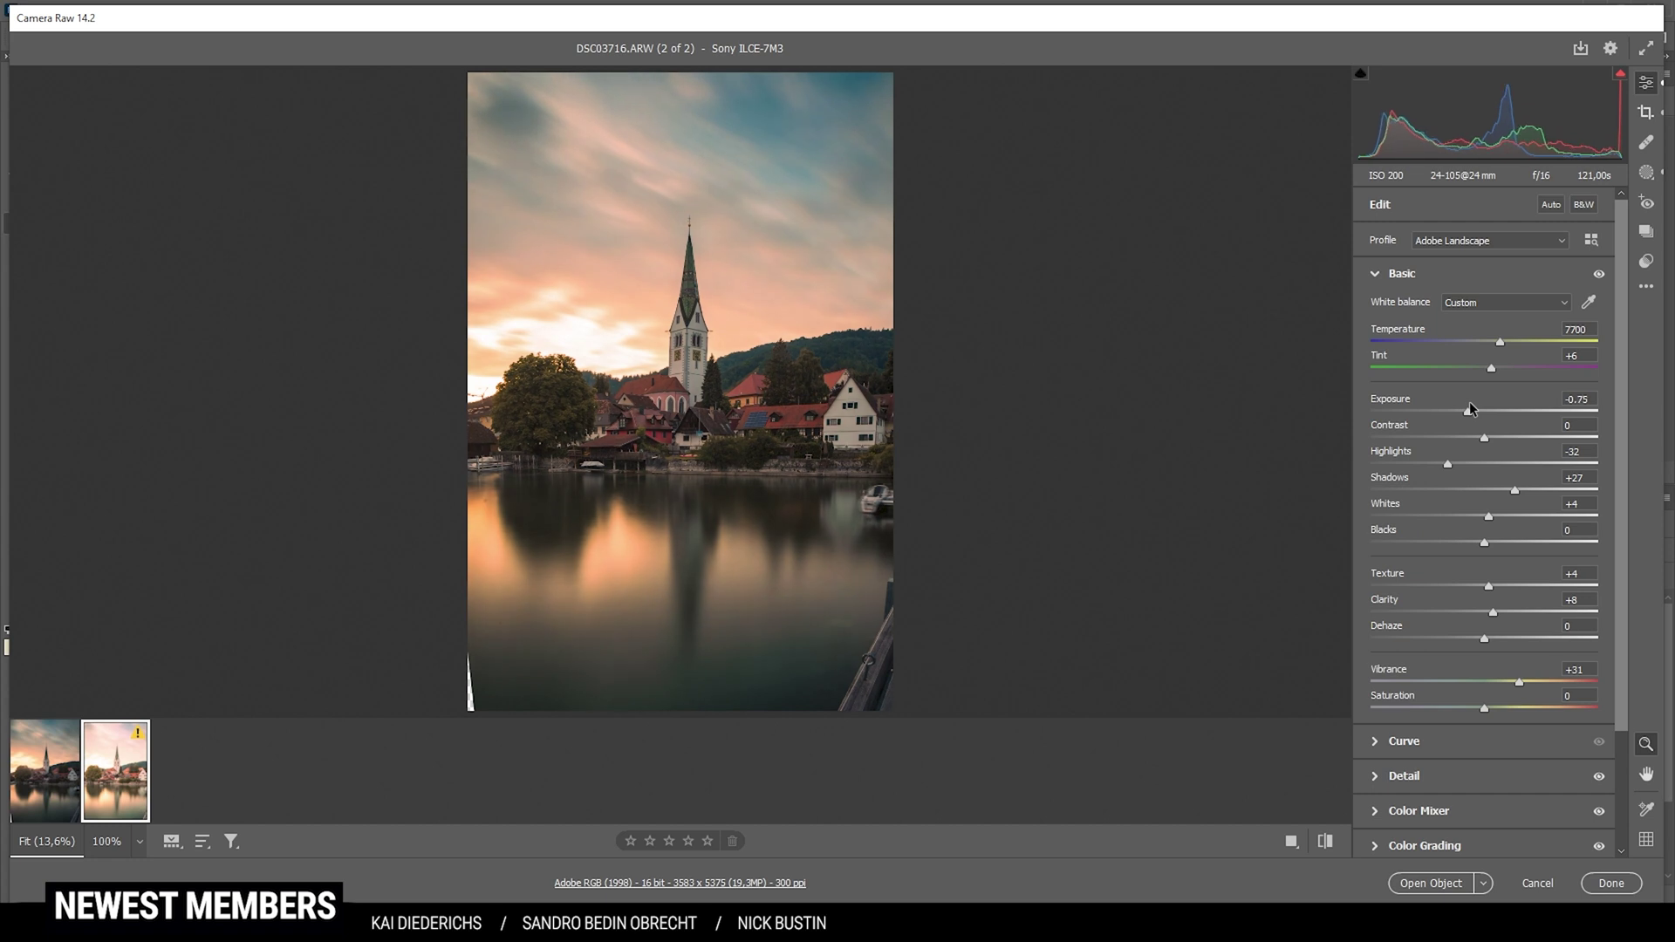
drag(1469, 412, 1471, 411)
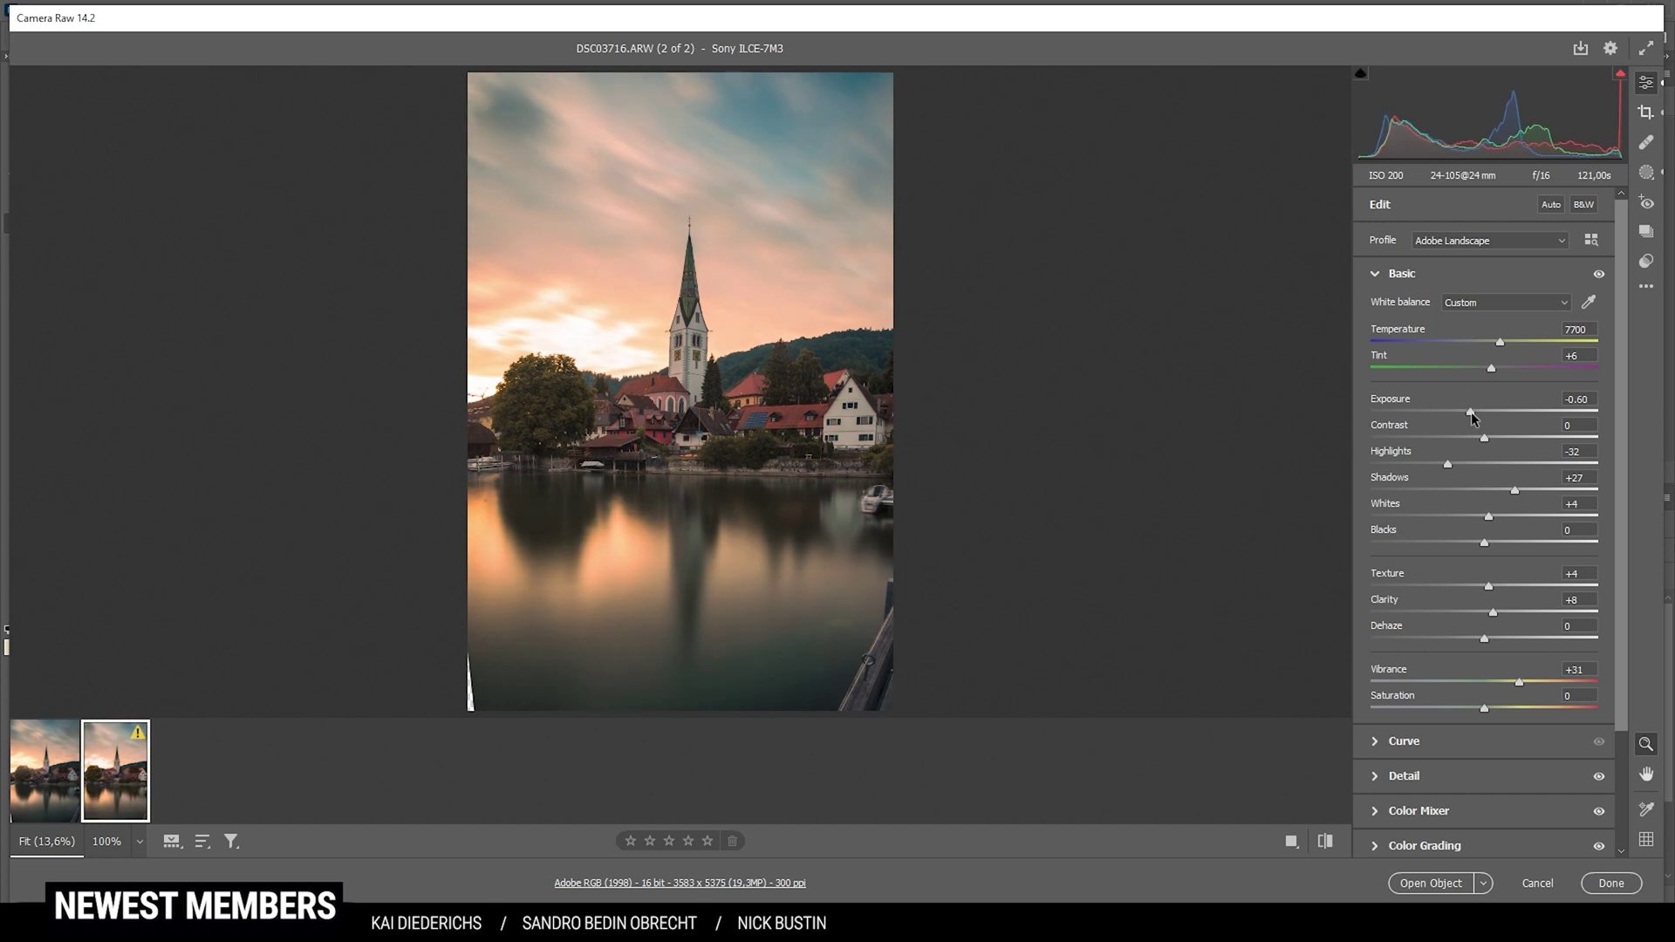
mouse_move(119, 800)
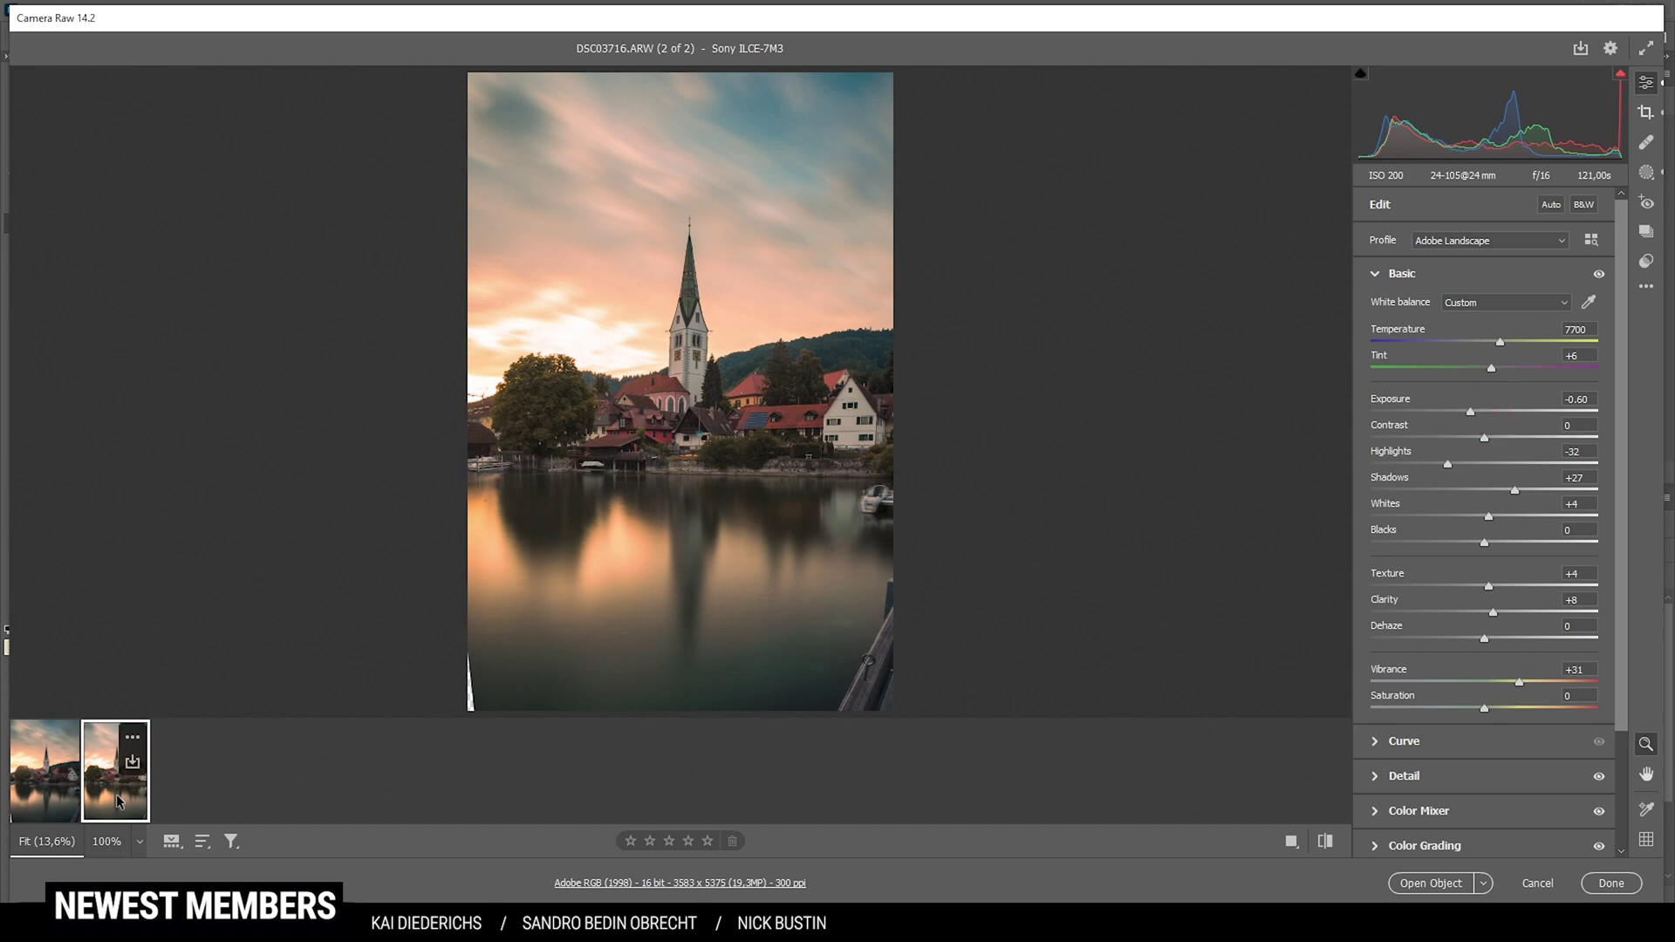
Open both photos in Photoshop as smart-object layers and hide the top one to compare
click(35, 781)
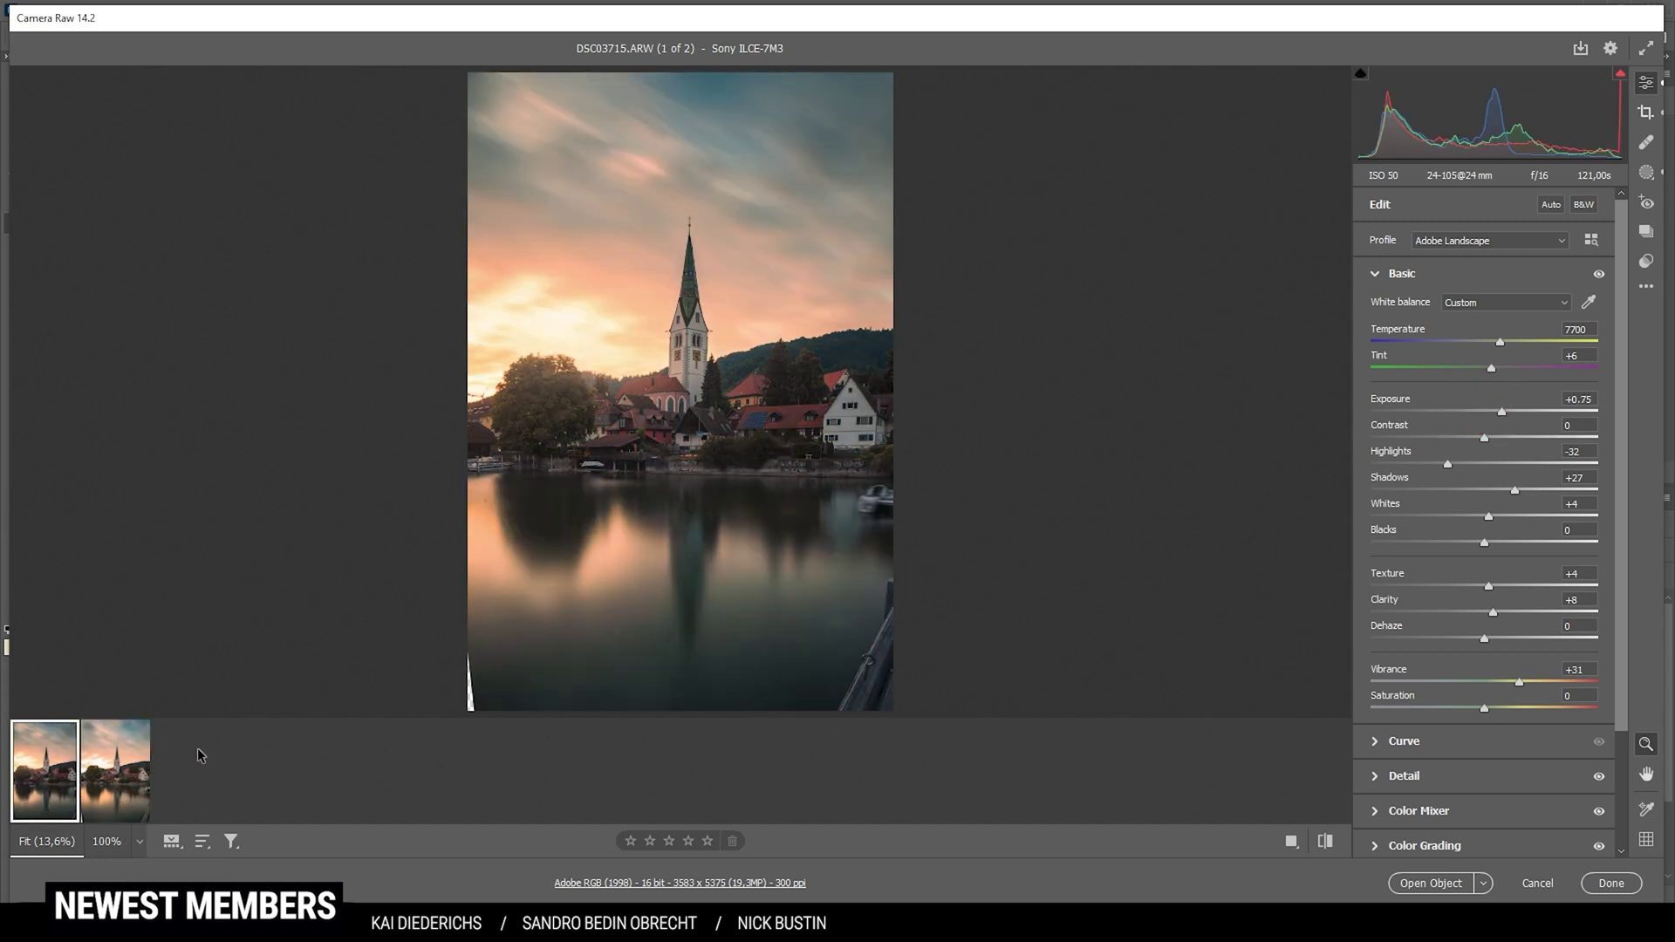
shift+click(109, 781)
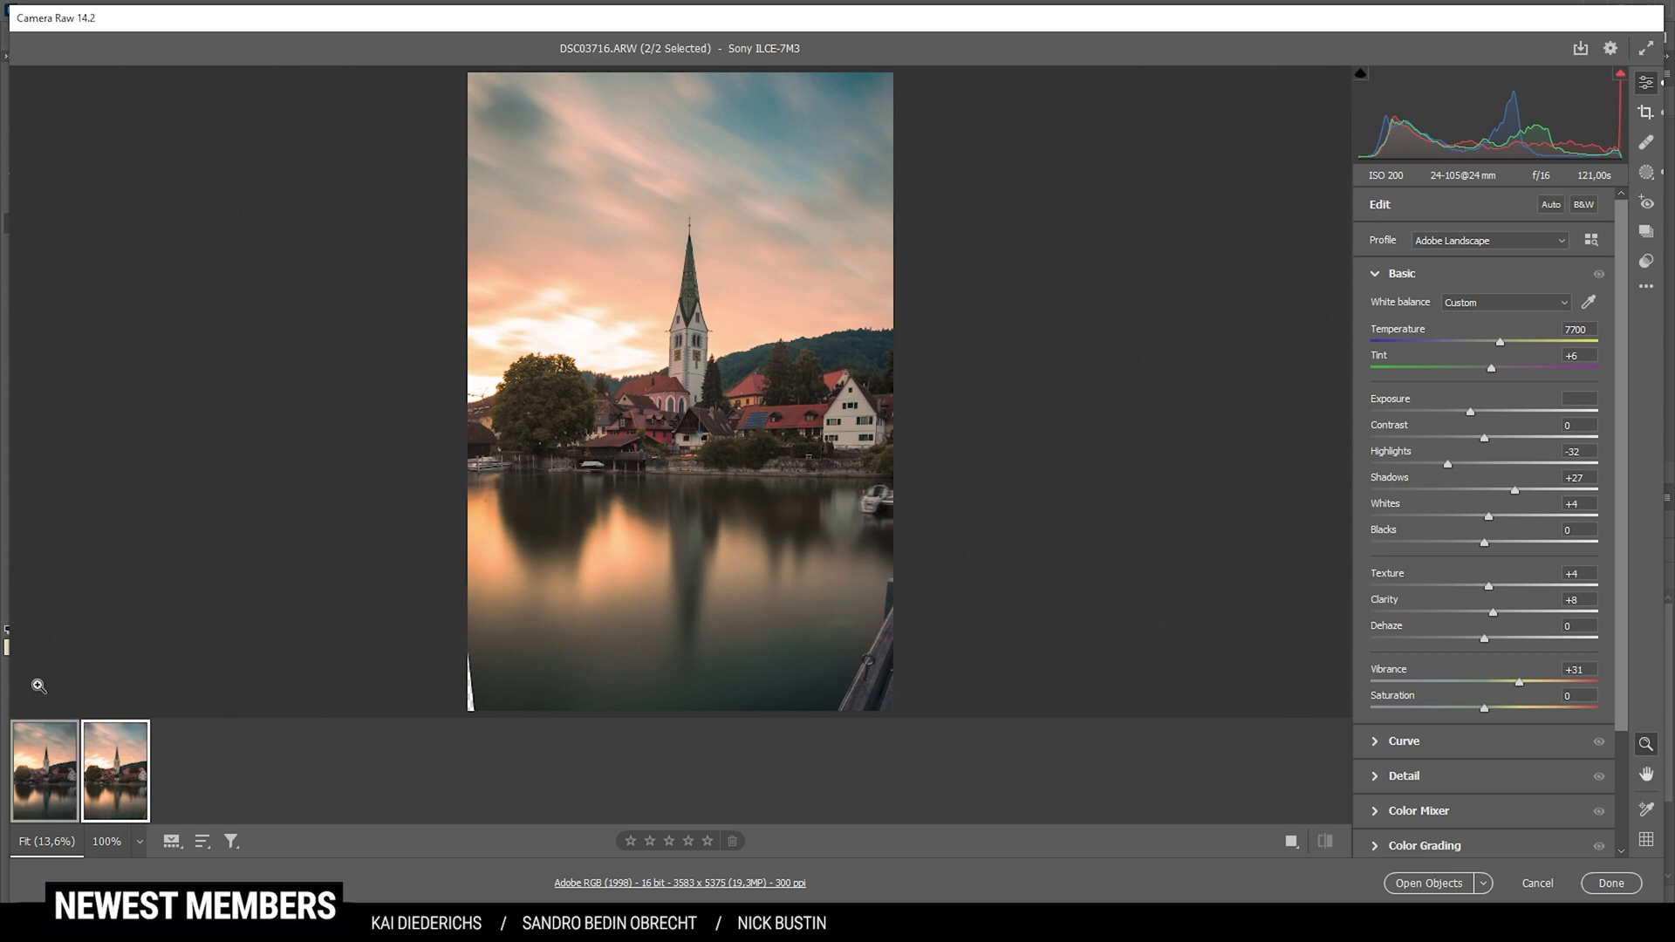
click(1395, 885)
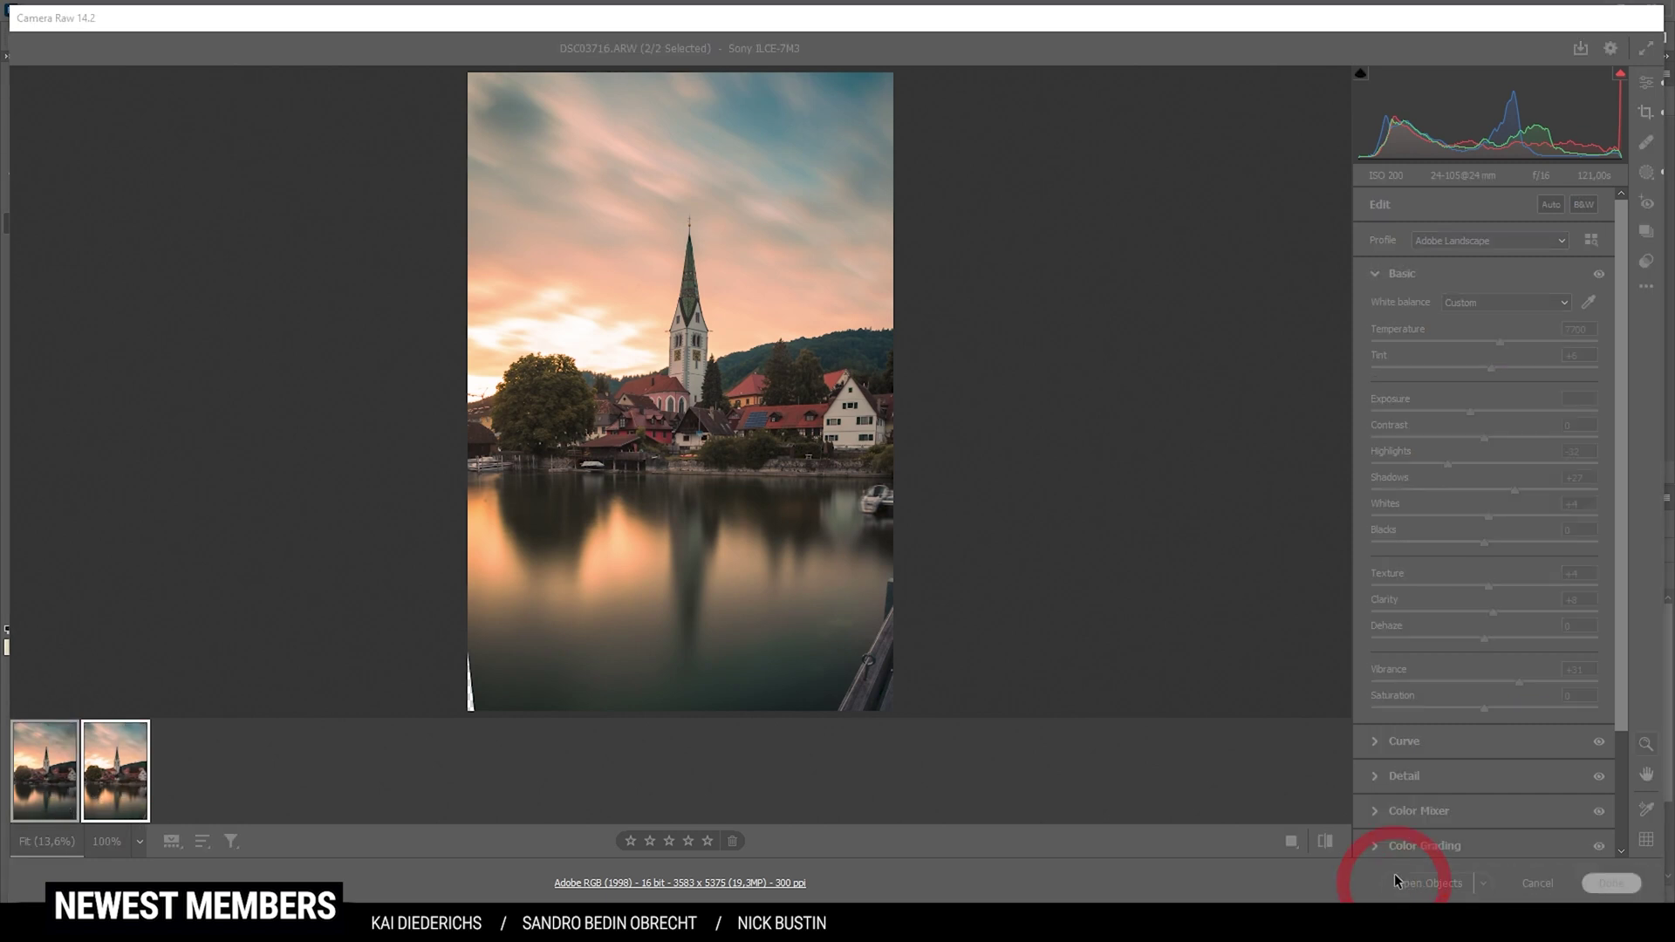
click(1436, 618)
Mask the DSC03716 layer with an inverted Select Sky mask so its sky is hidden
click(1436, 620)
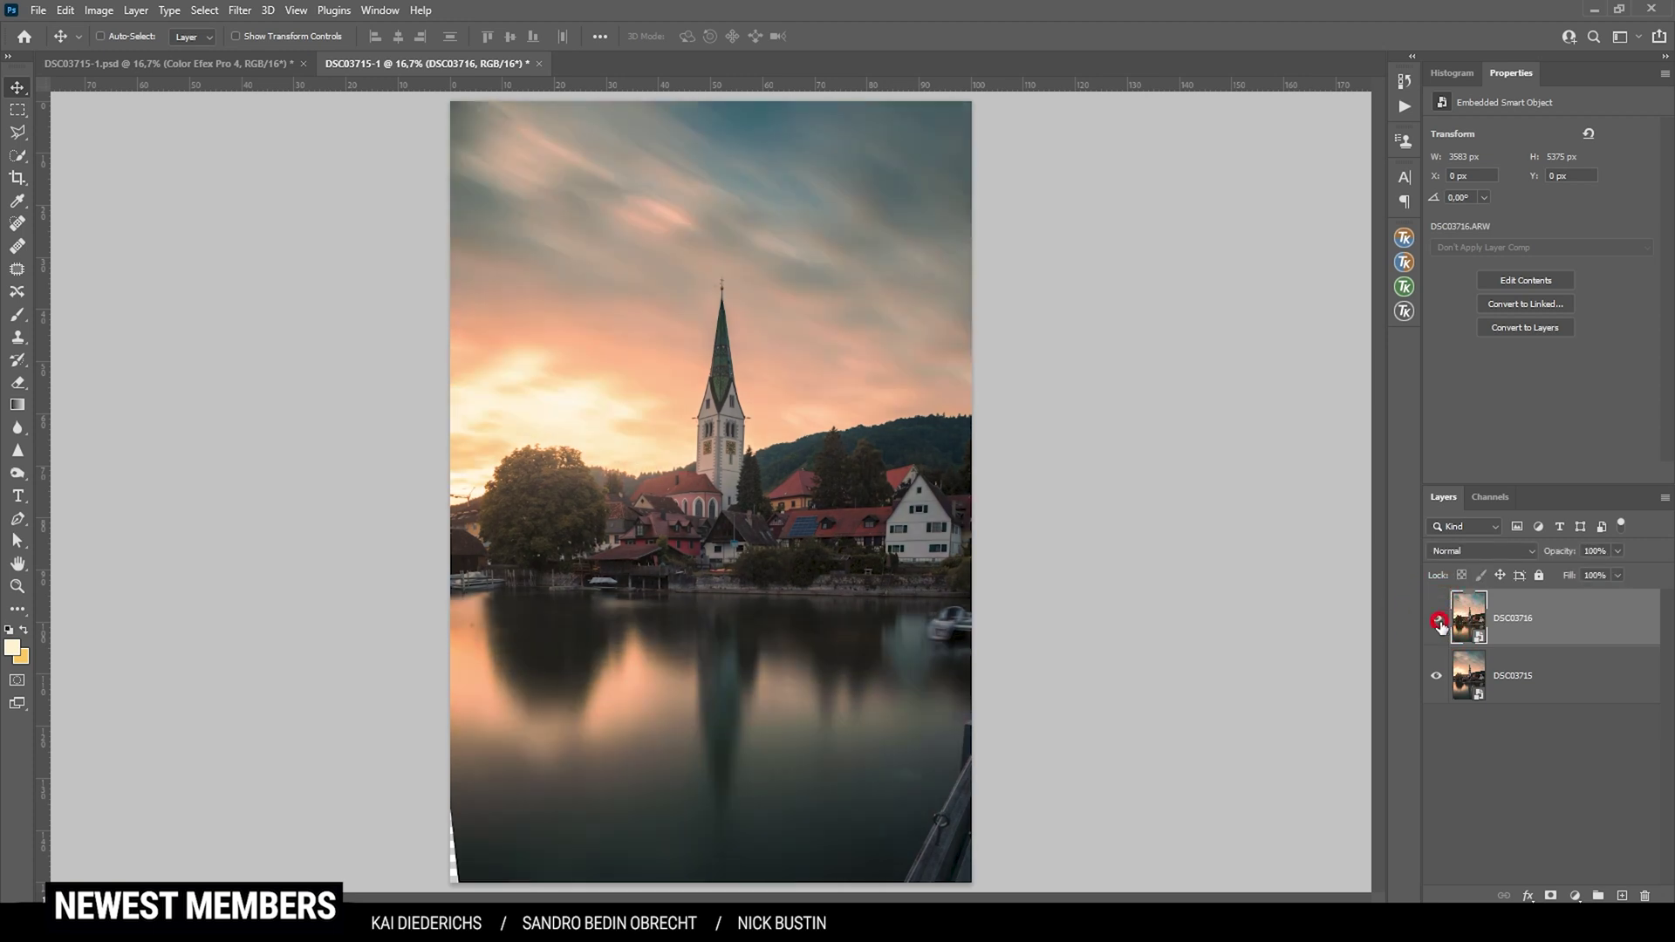
click(1439, 621)
click(1437, 618)
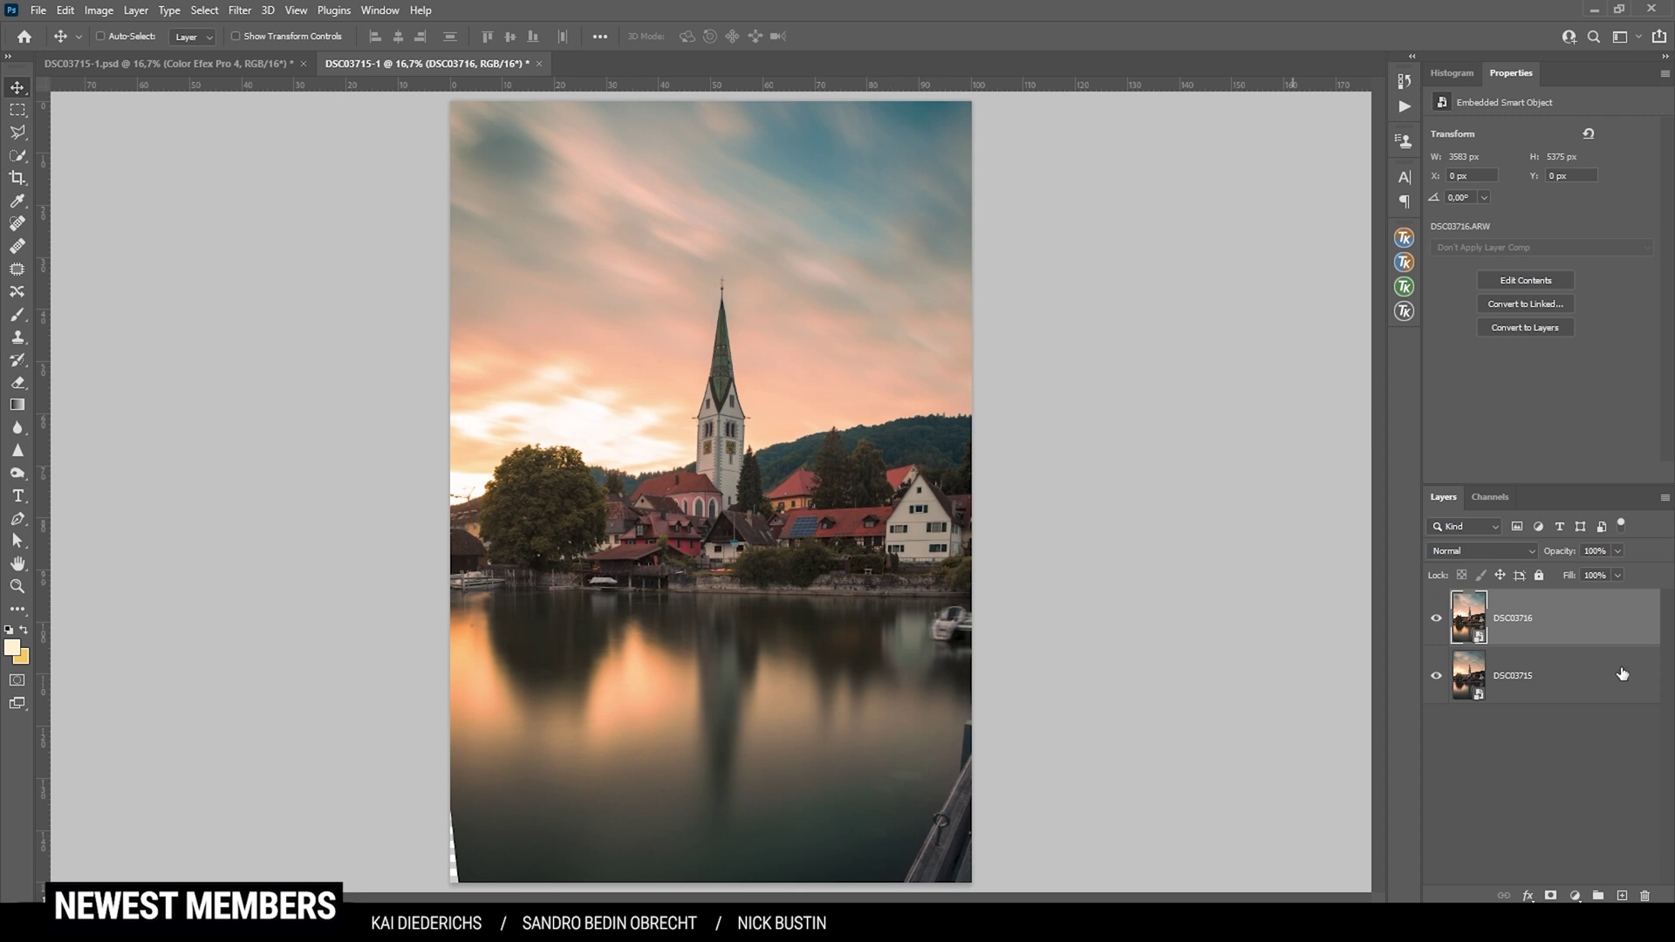
click(204, 10)
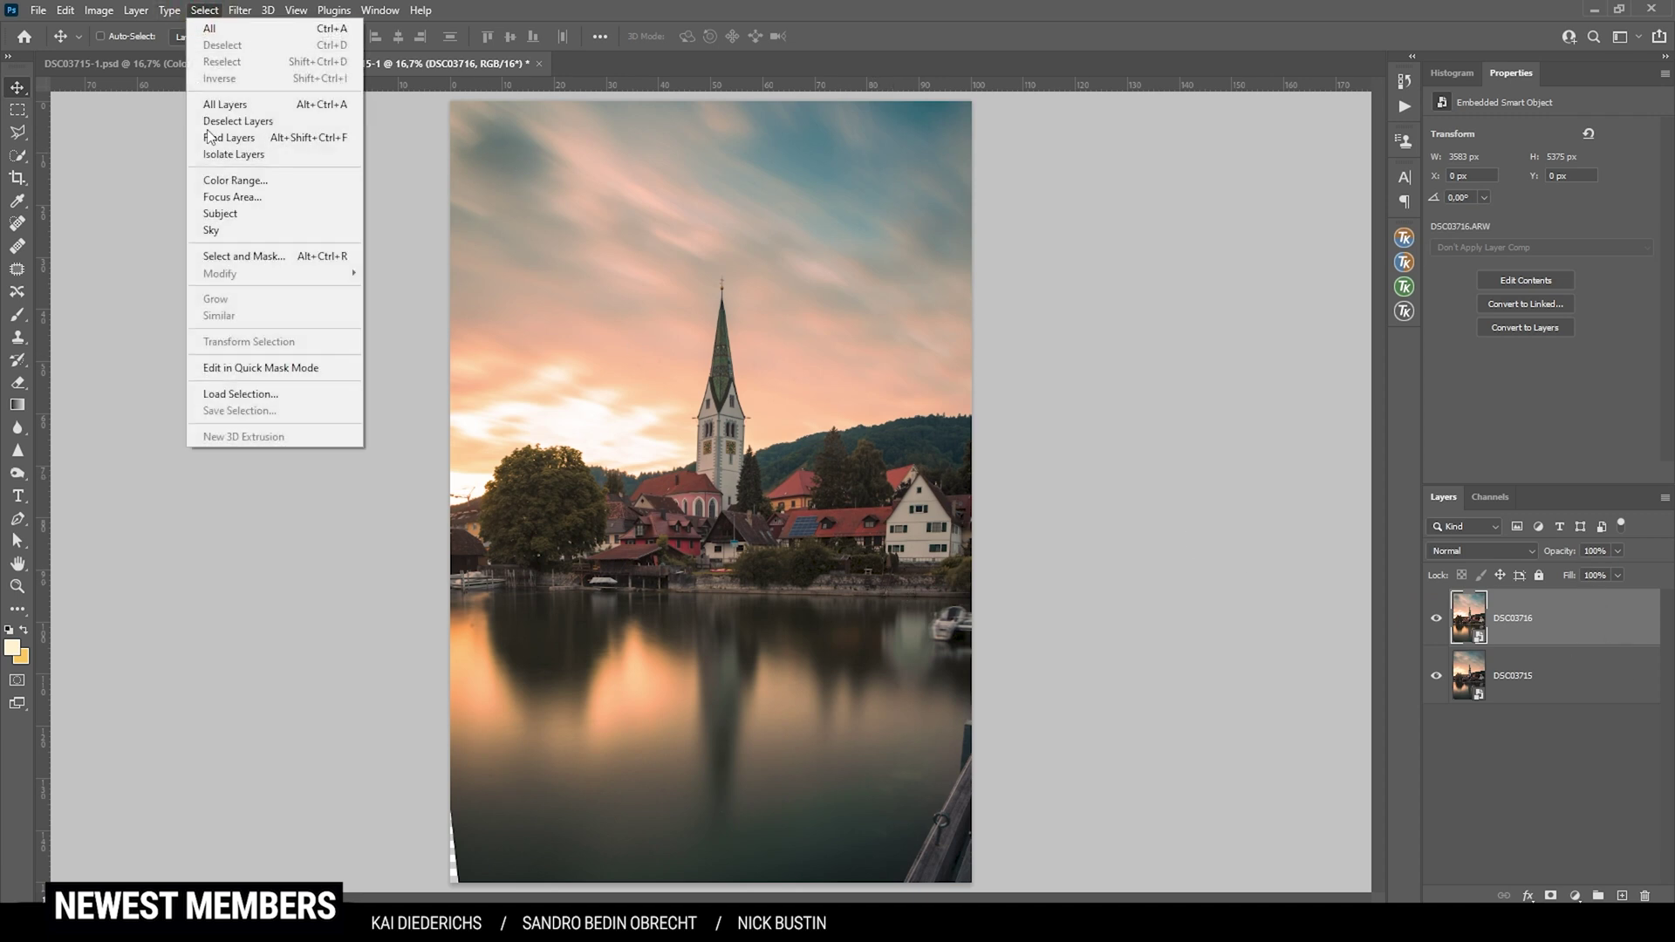
click(243, 234)
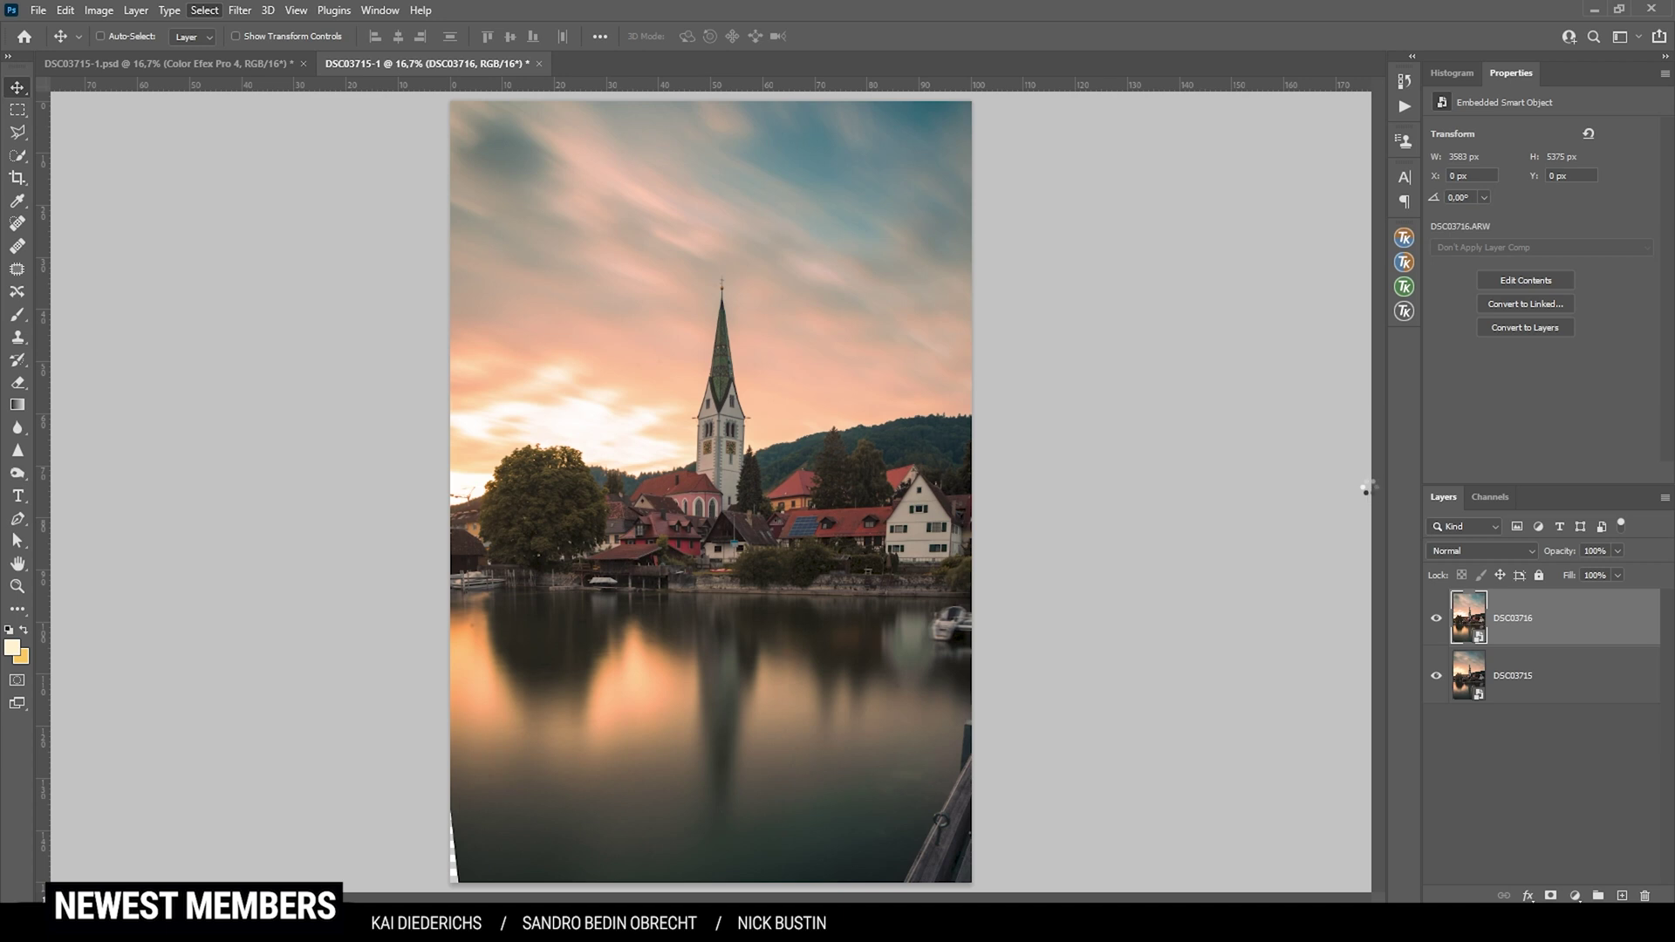
click(1550, 896)
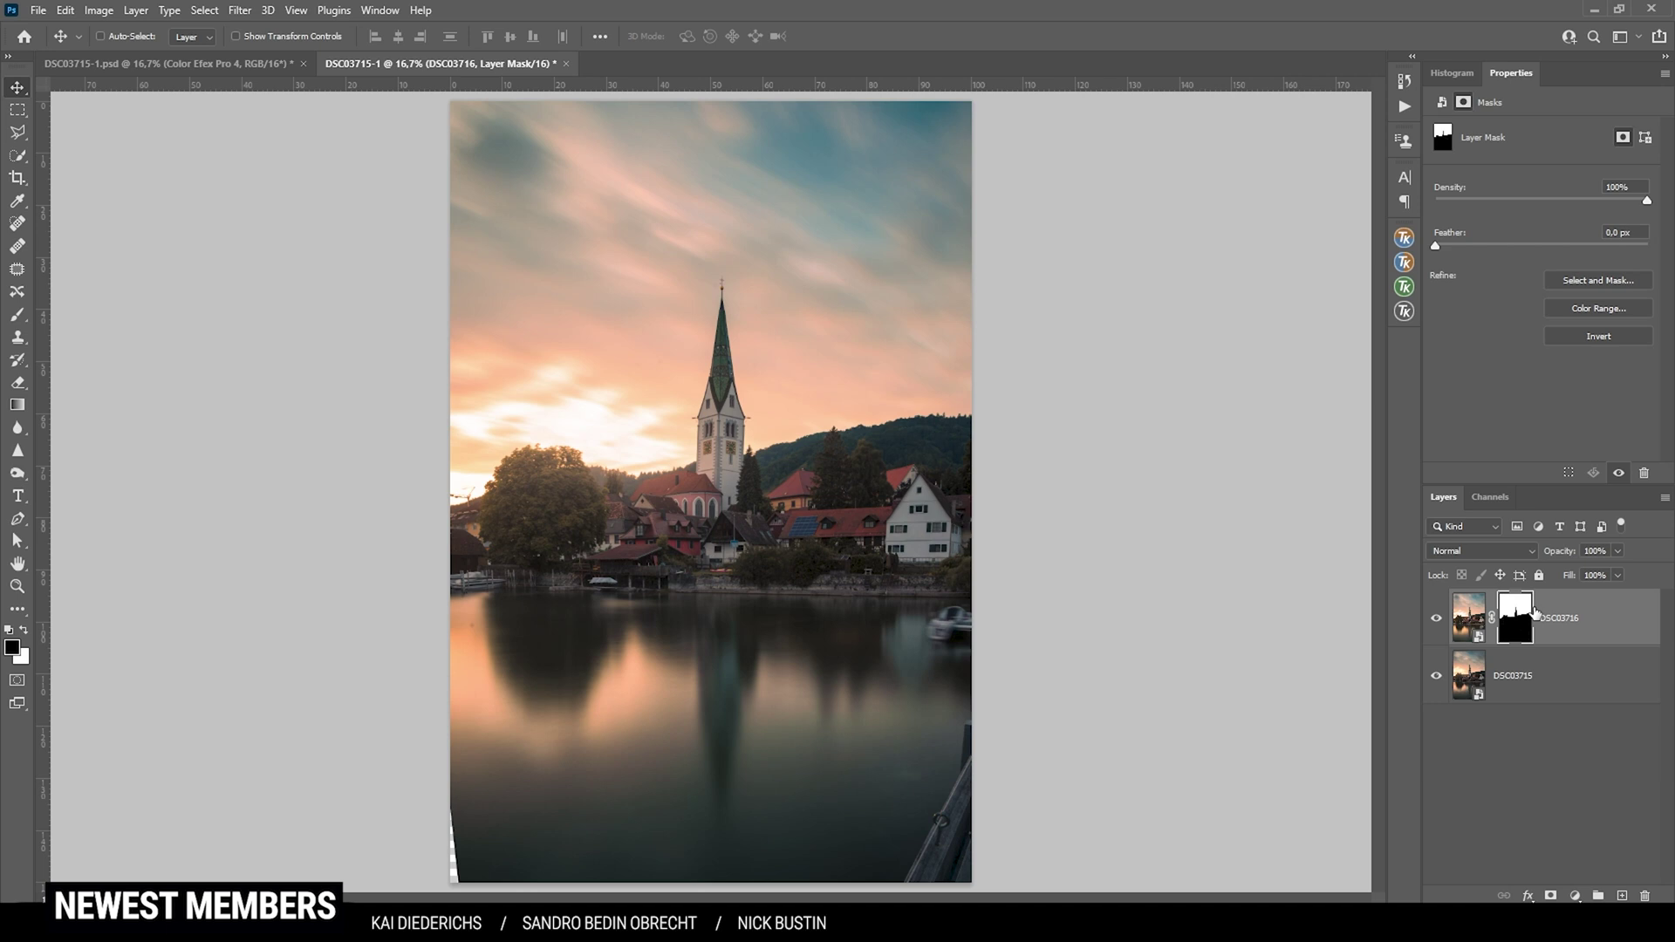
key(ctrl+i)
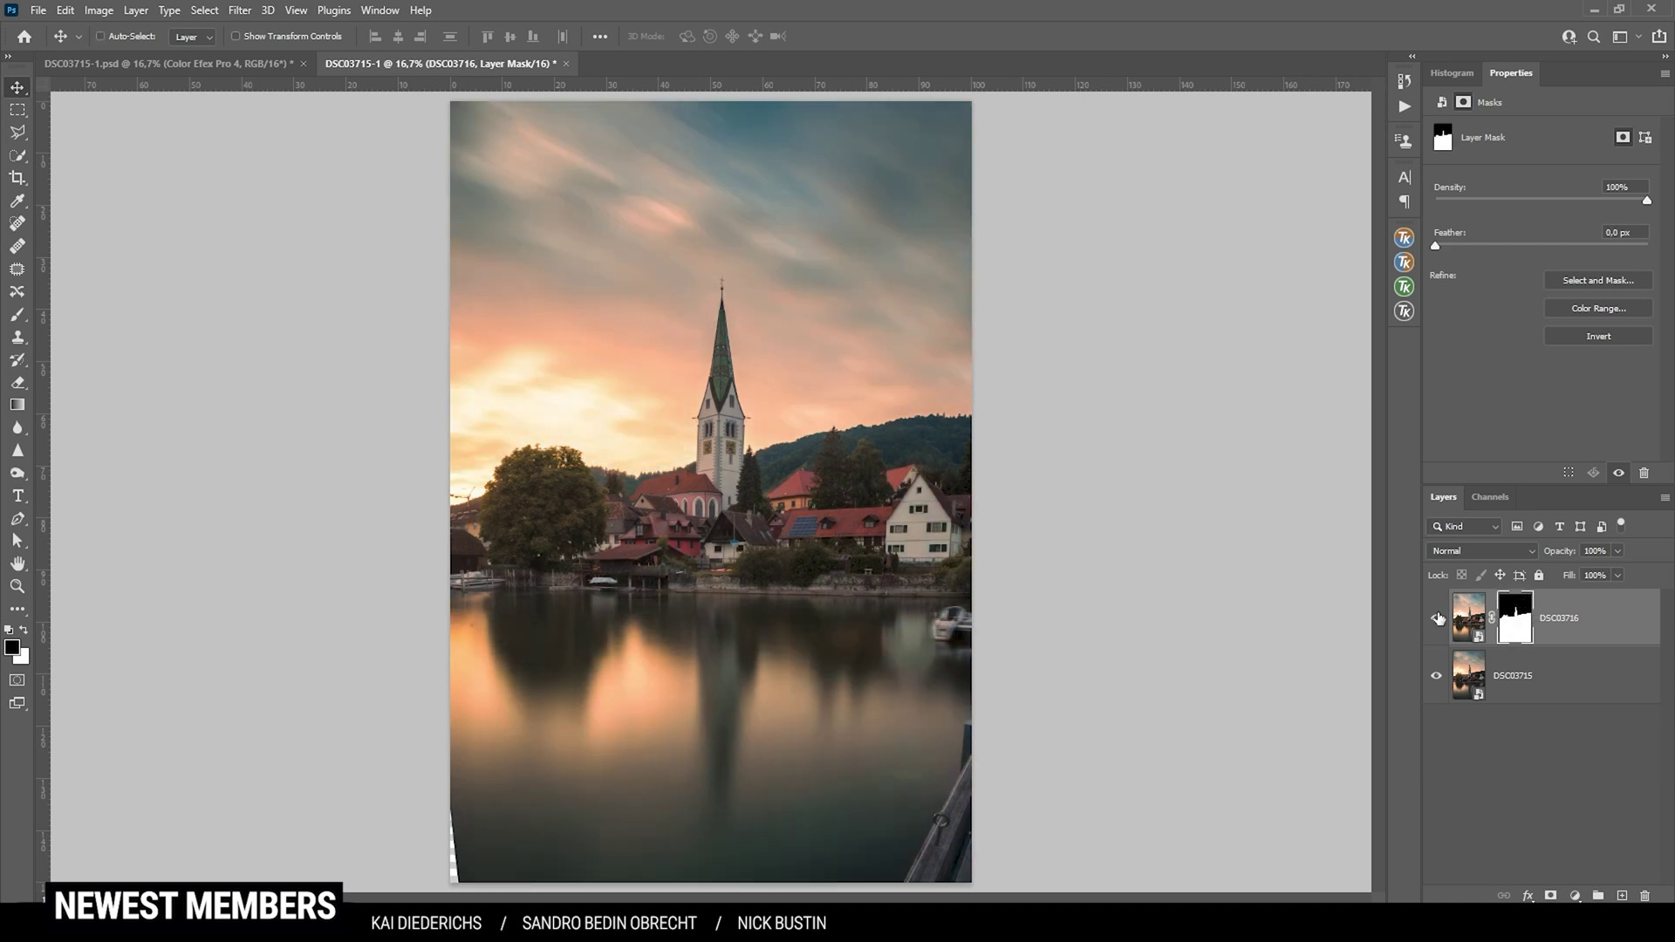
Lower the DSC03716 layer's opacity to 43%, comparing it against the layer hidden
click(1437, 619)
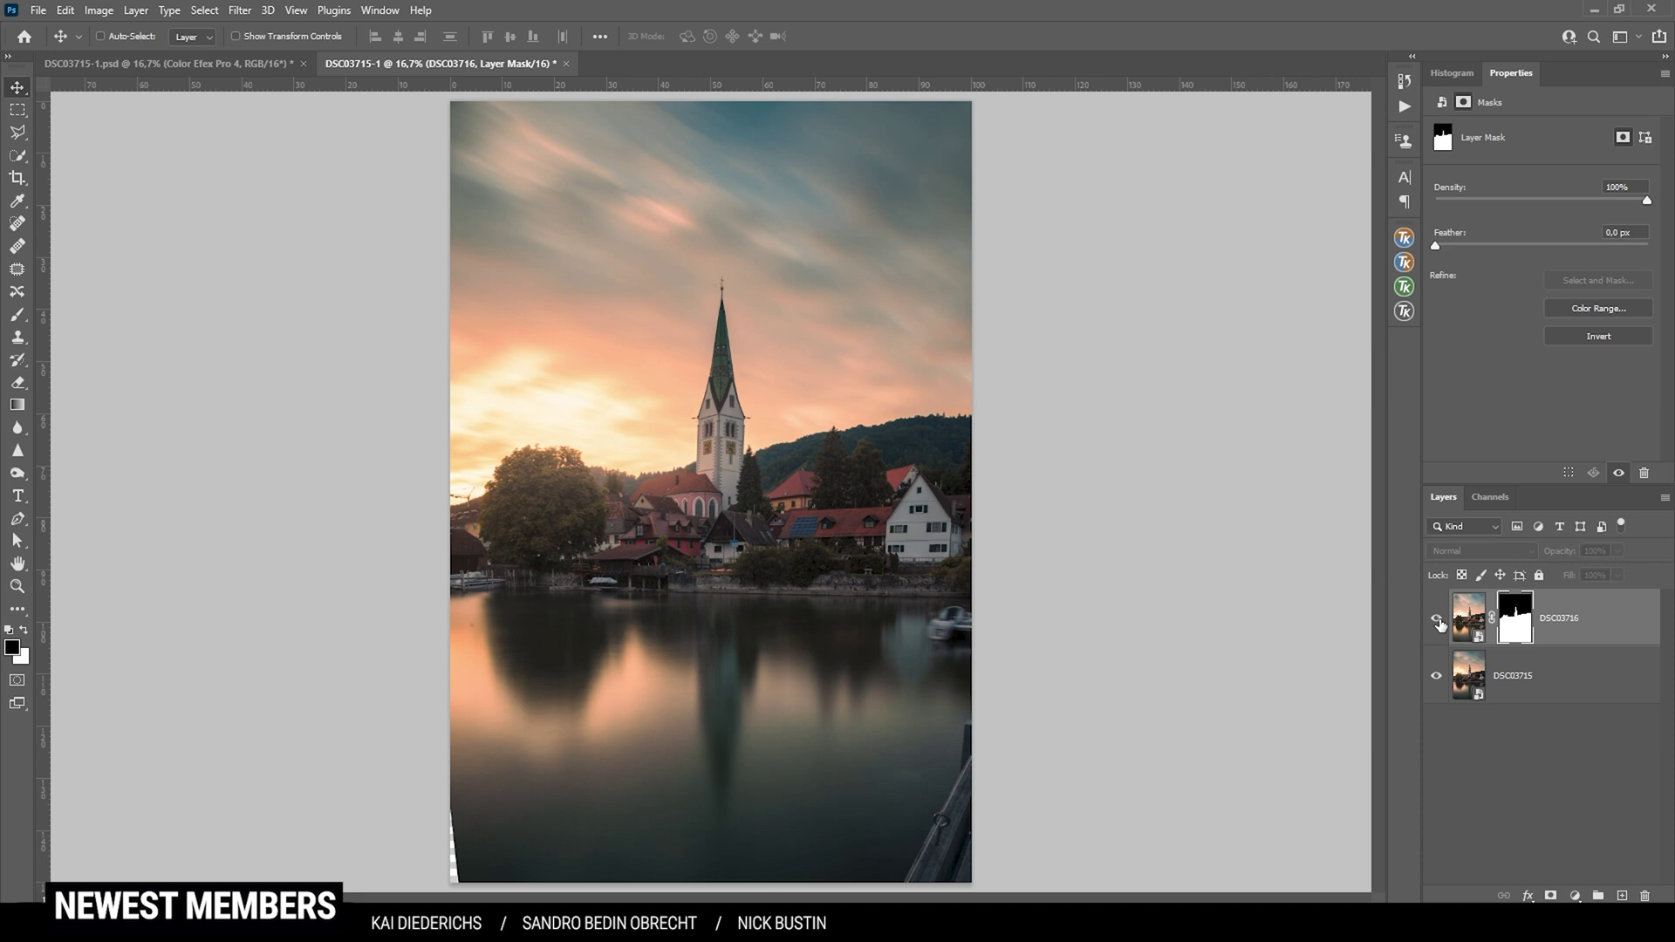
click(1437, 619)
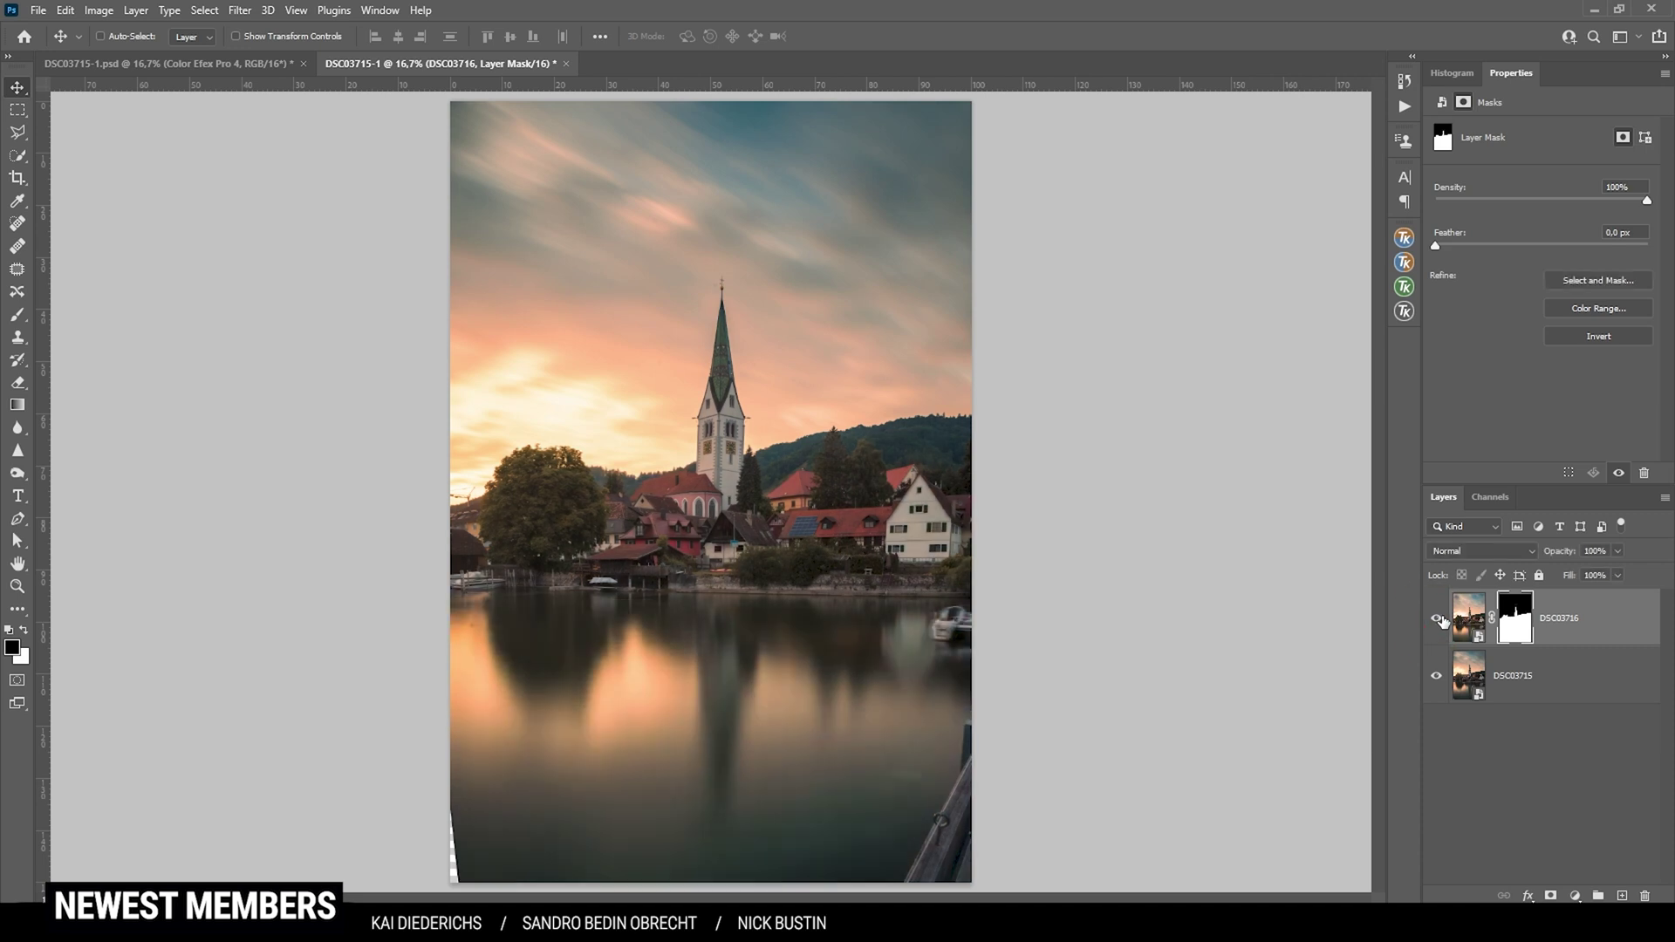
click(1469, 618)
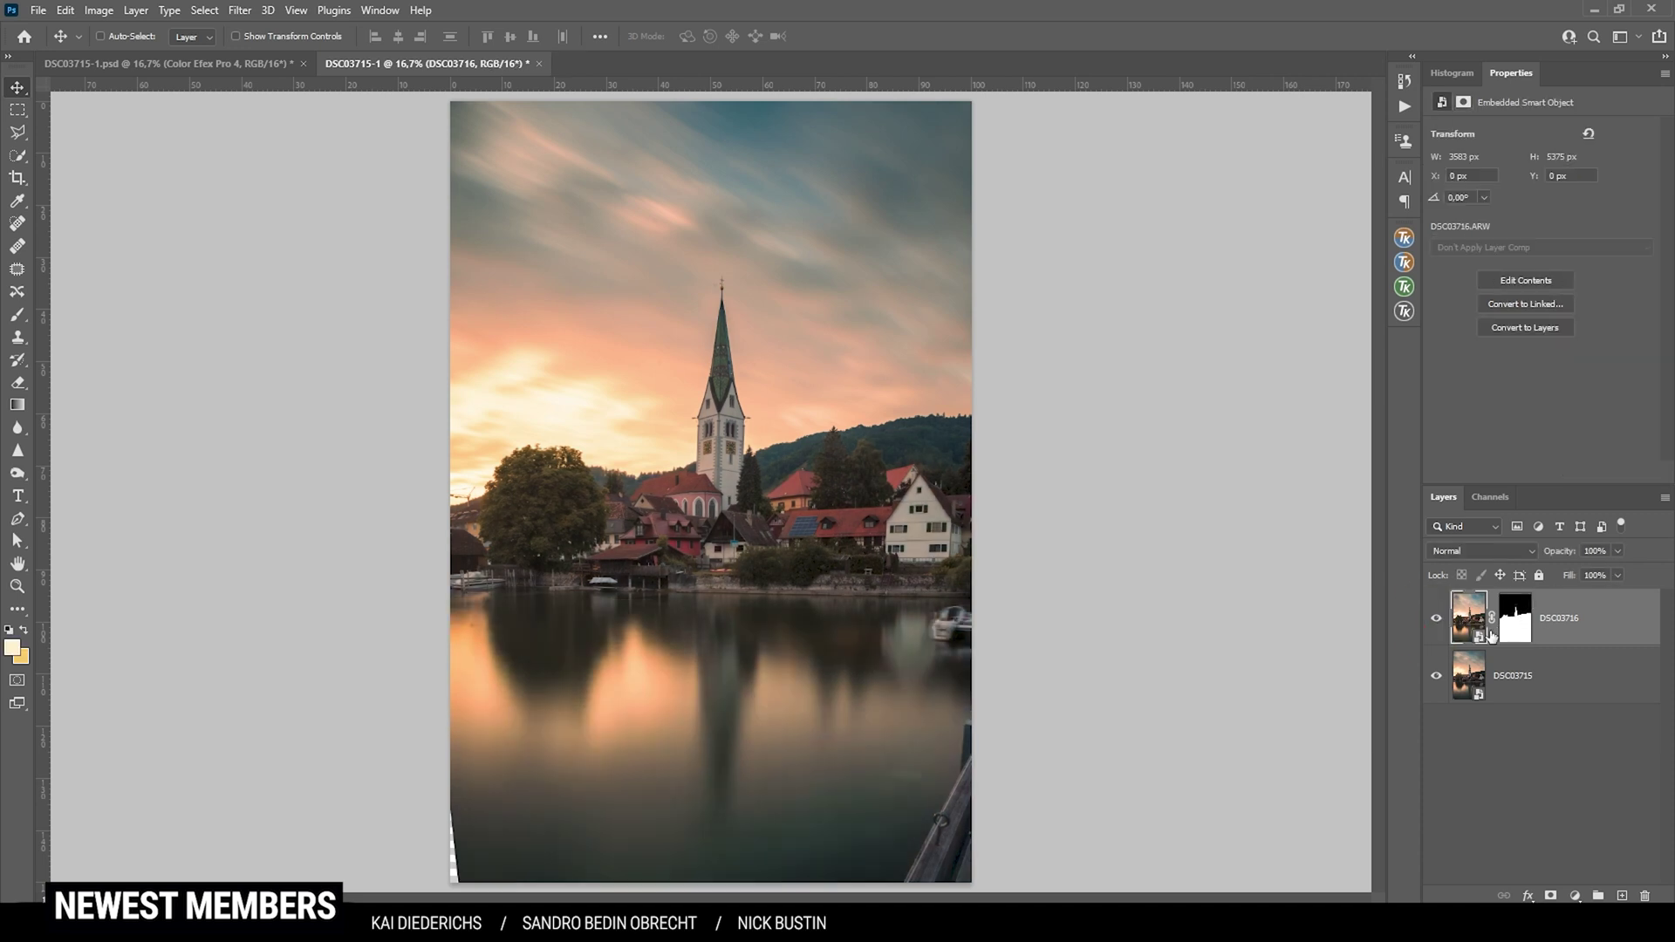
click(1618, 551)
click(1589, 572)
drag(1590, 573, 1583, 573)
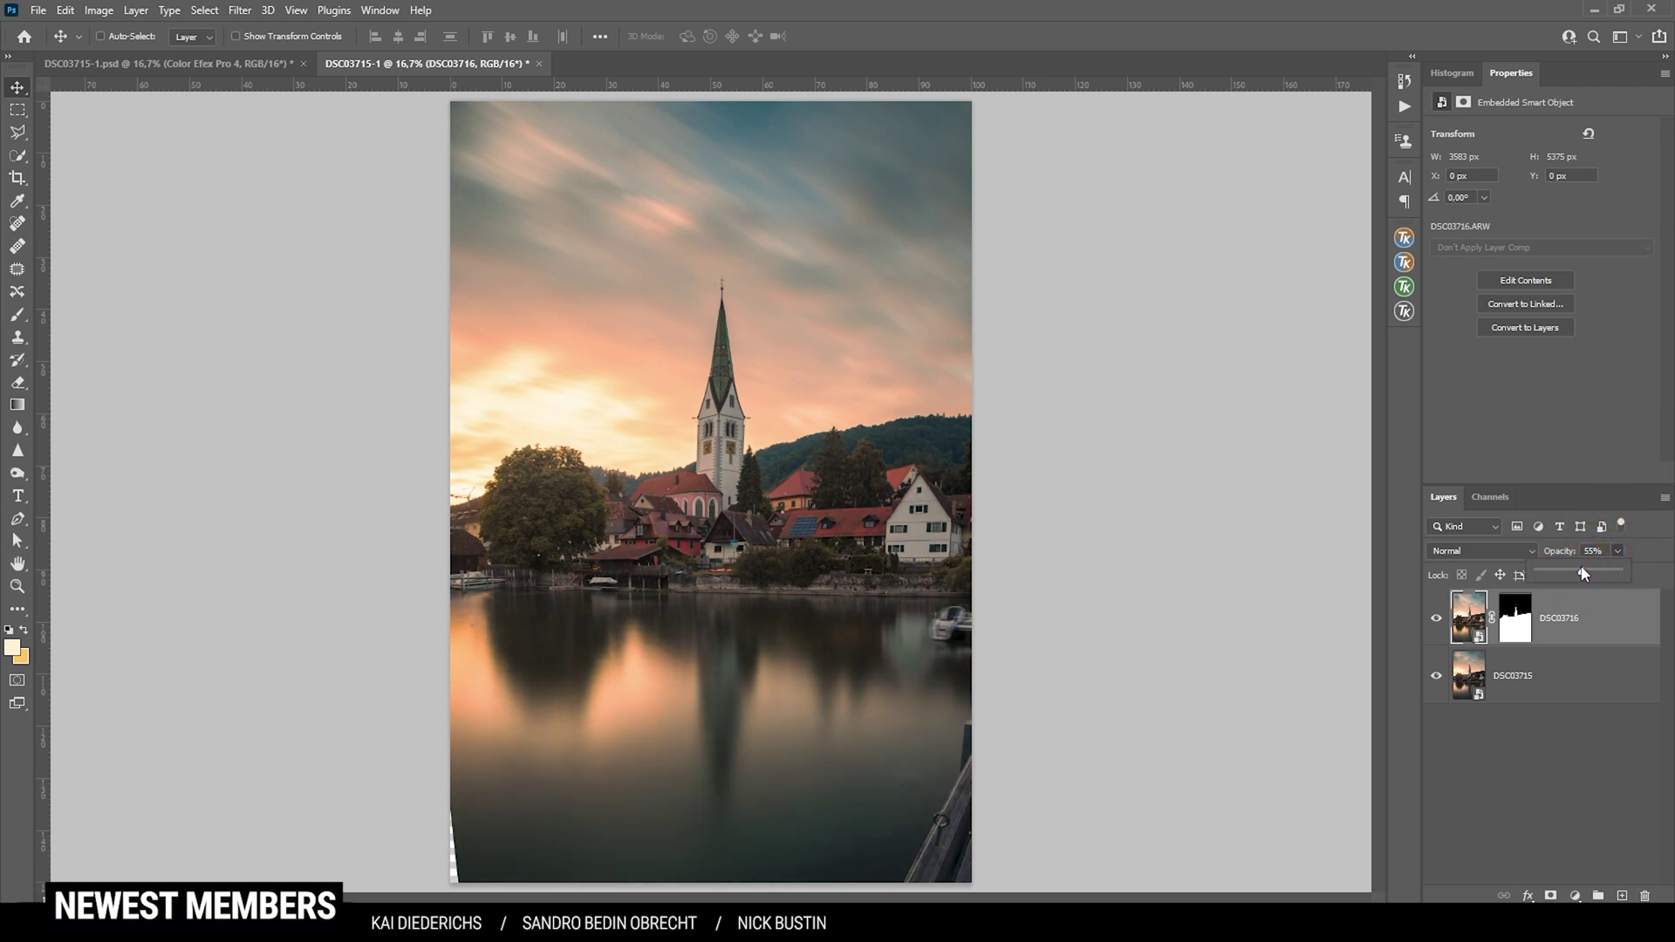
click(1436, 620)
click(1436, 619)
click(1437, 621)
click(1436, 620)
Target the layer mask and ready a 607 px brush with default black and white colours
click(1514, 618)
key(d)
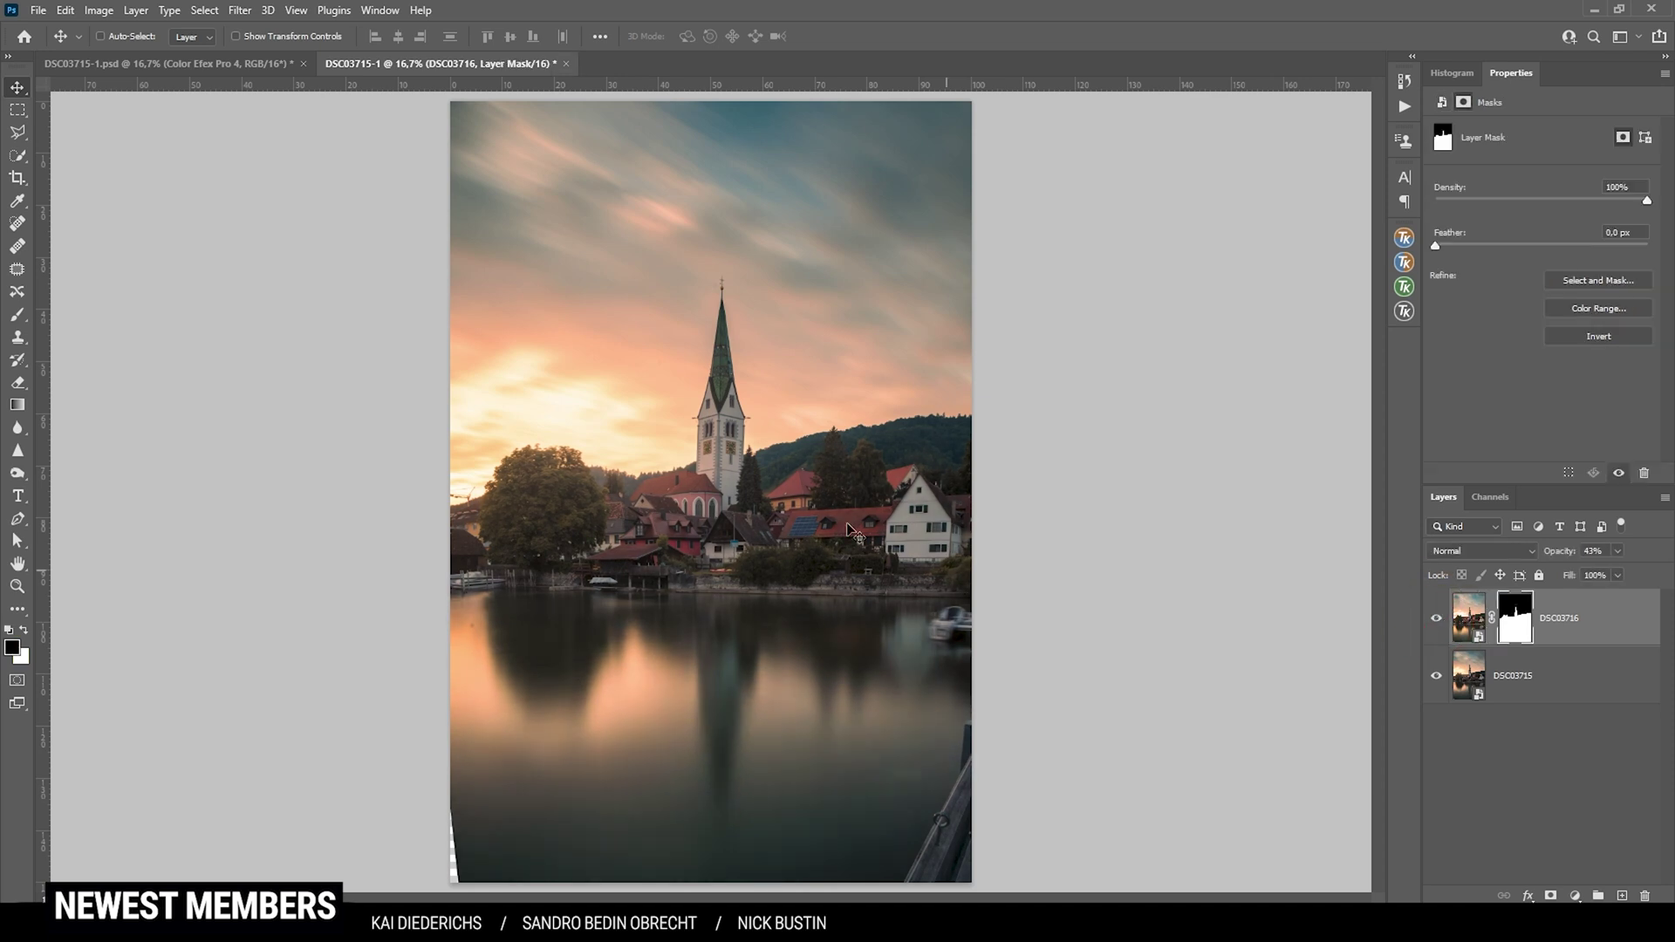
key(b)
drag(669, 403, 669, 403)
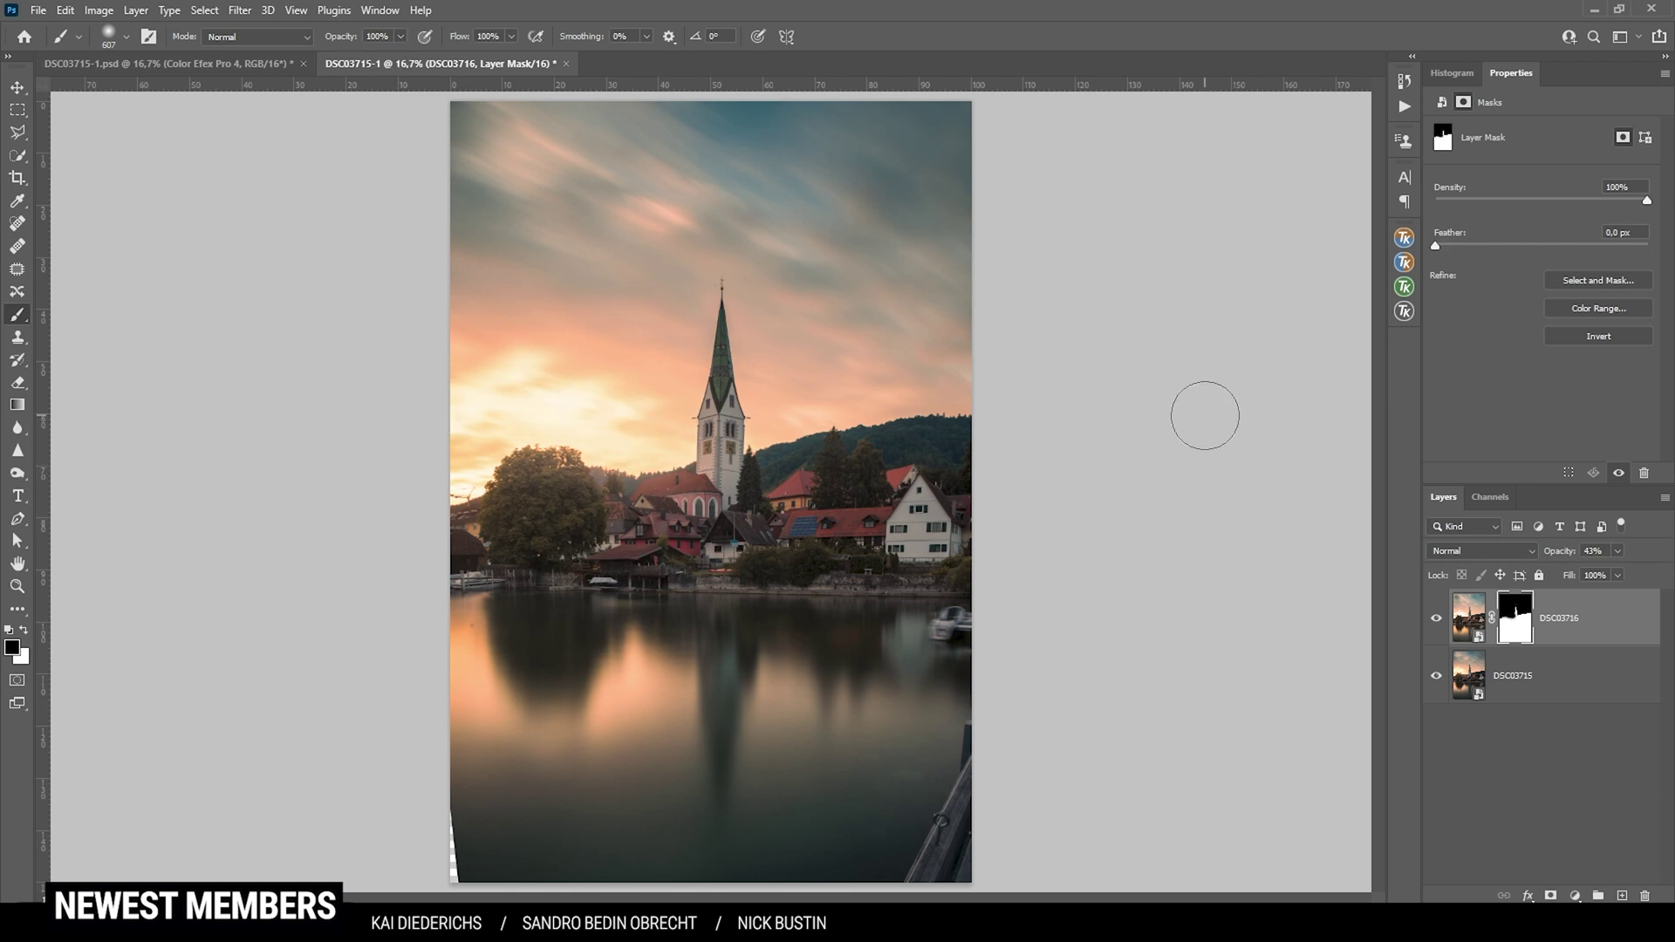
Merge DSC03715 and DSC03716 into a single DSC03716 layer
shift+click(1522, 680)
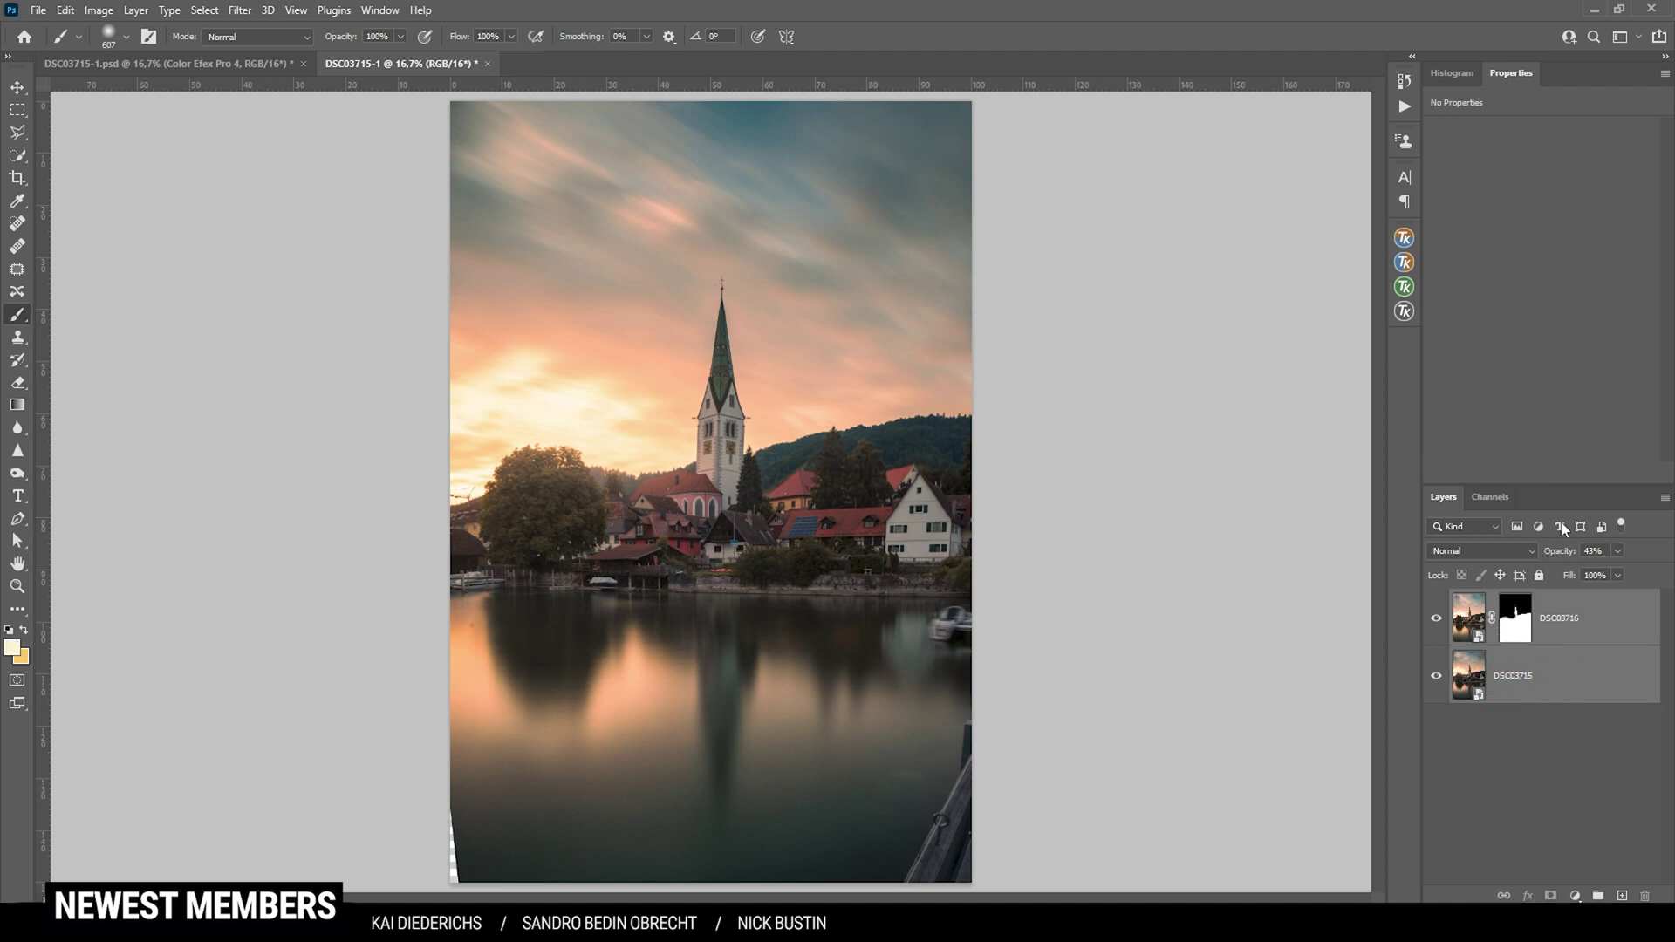
key(ctrl+e)
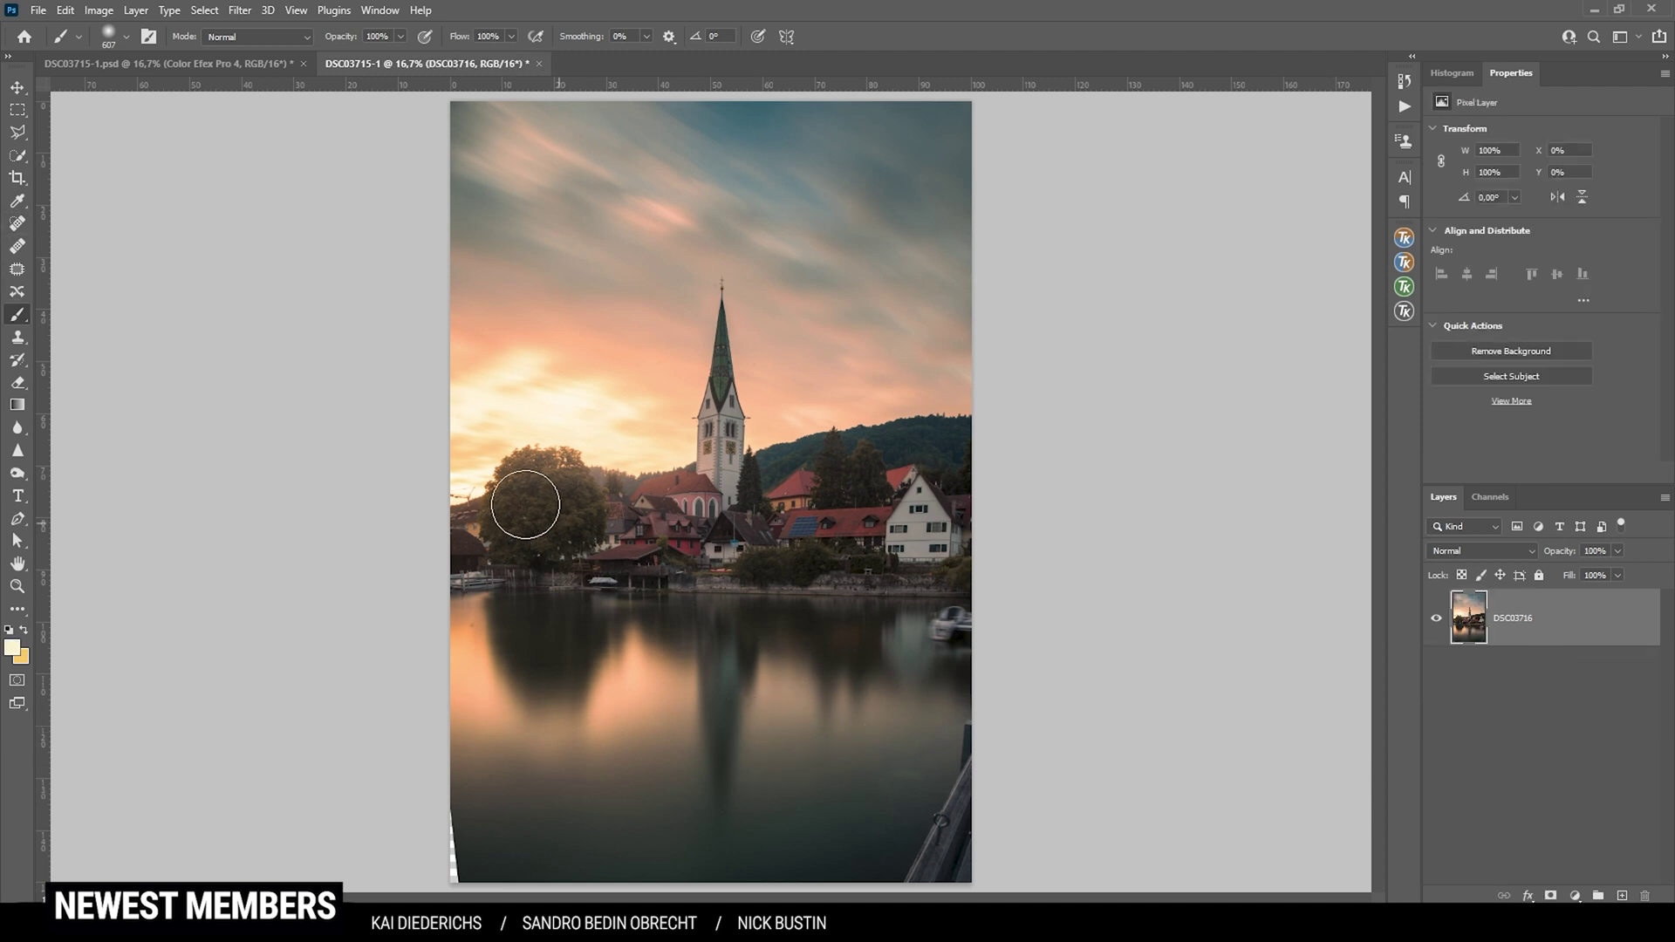
key(j)
Spot-heal the small blemishes in the water with a 46 px healing brush
scroll(504, 530, up, 4)
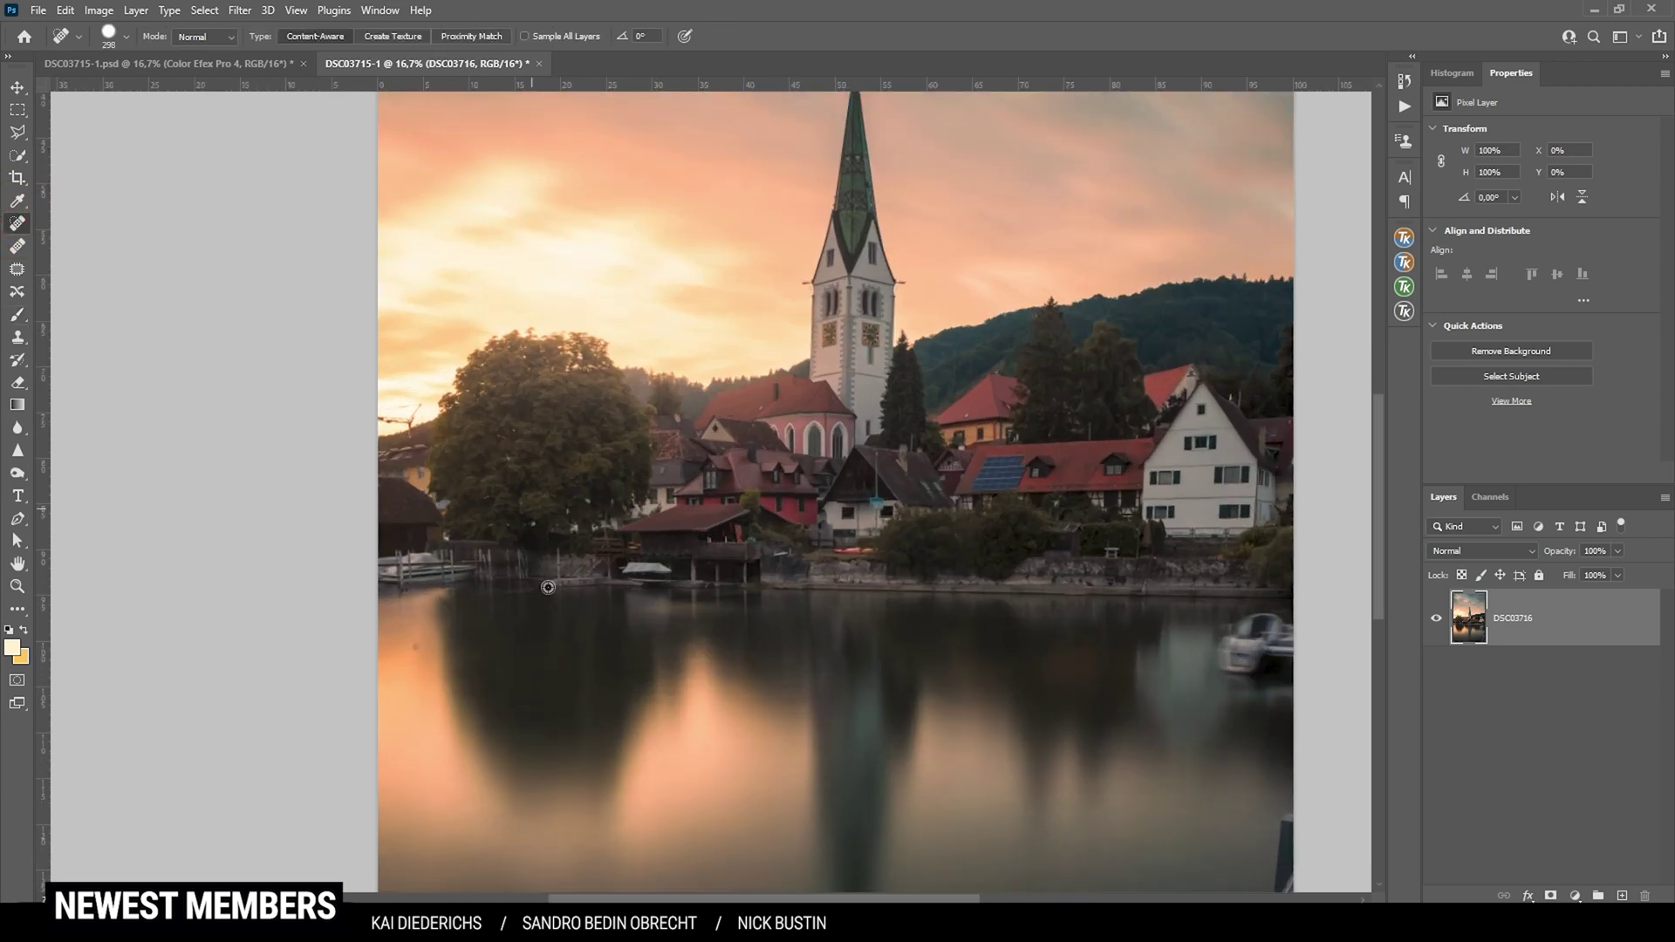
drag(397, 683, 366, 678)
click(366, 668)
click(363, 666)
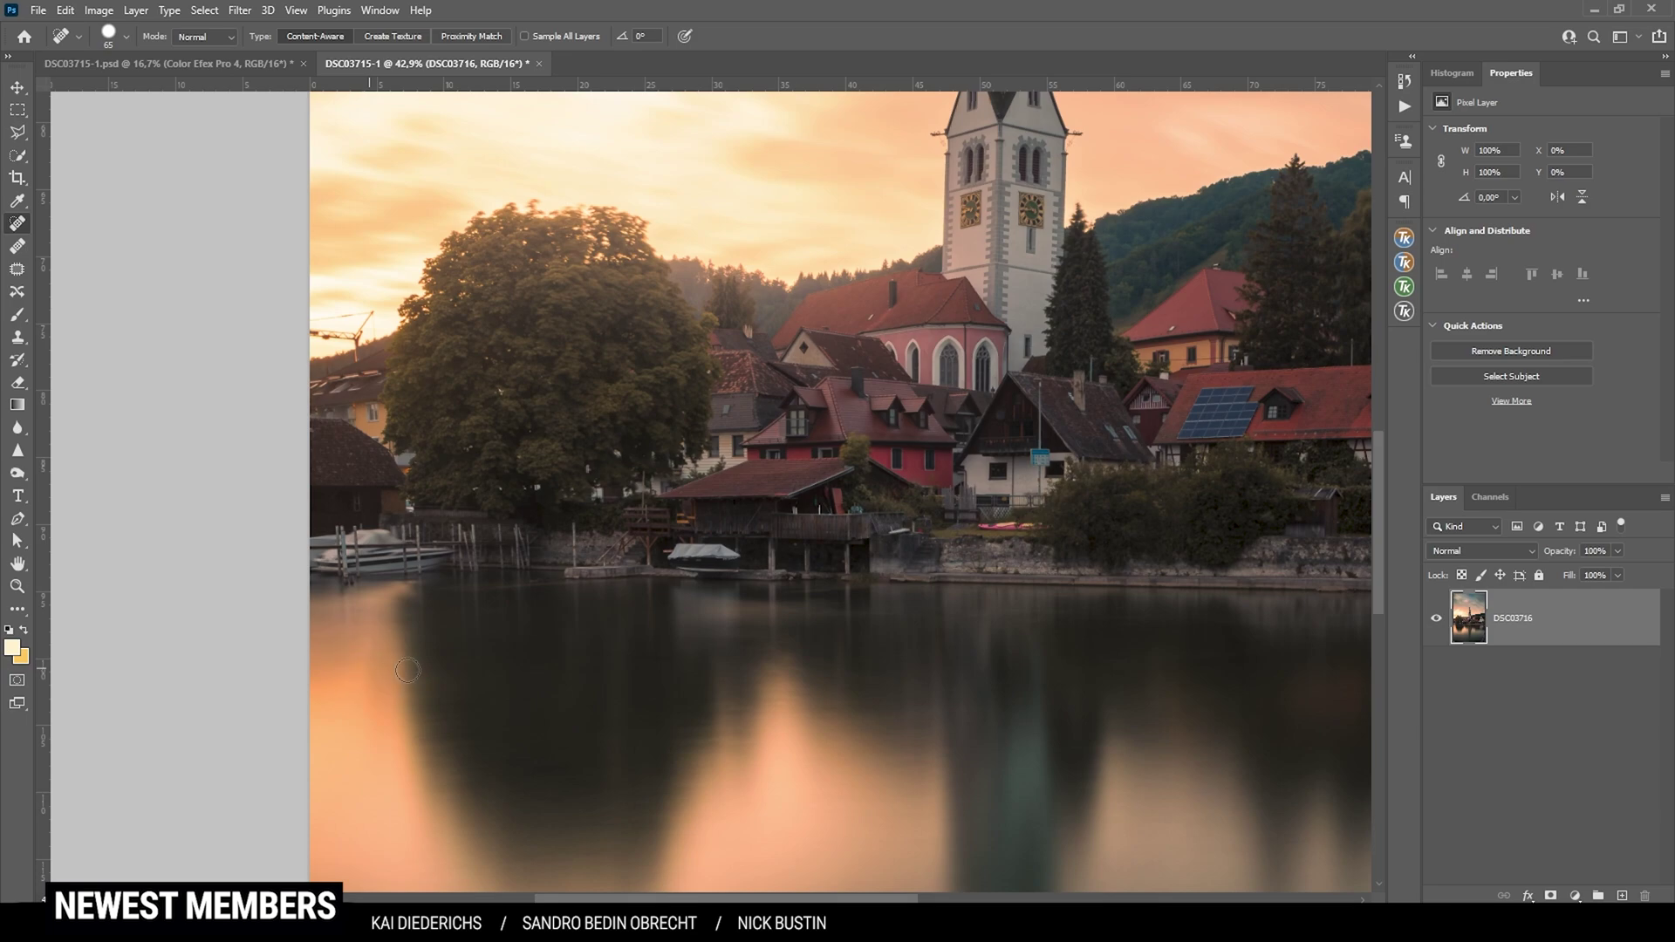
scroll(362, 666, up, 3)
drag(320, 685, 317, 686)
scroll(732, 497, down, 5)
scroll(1076, 153, up, 3)
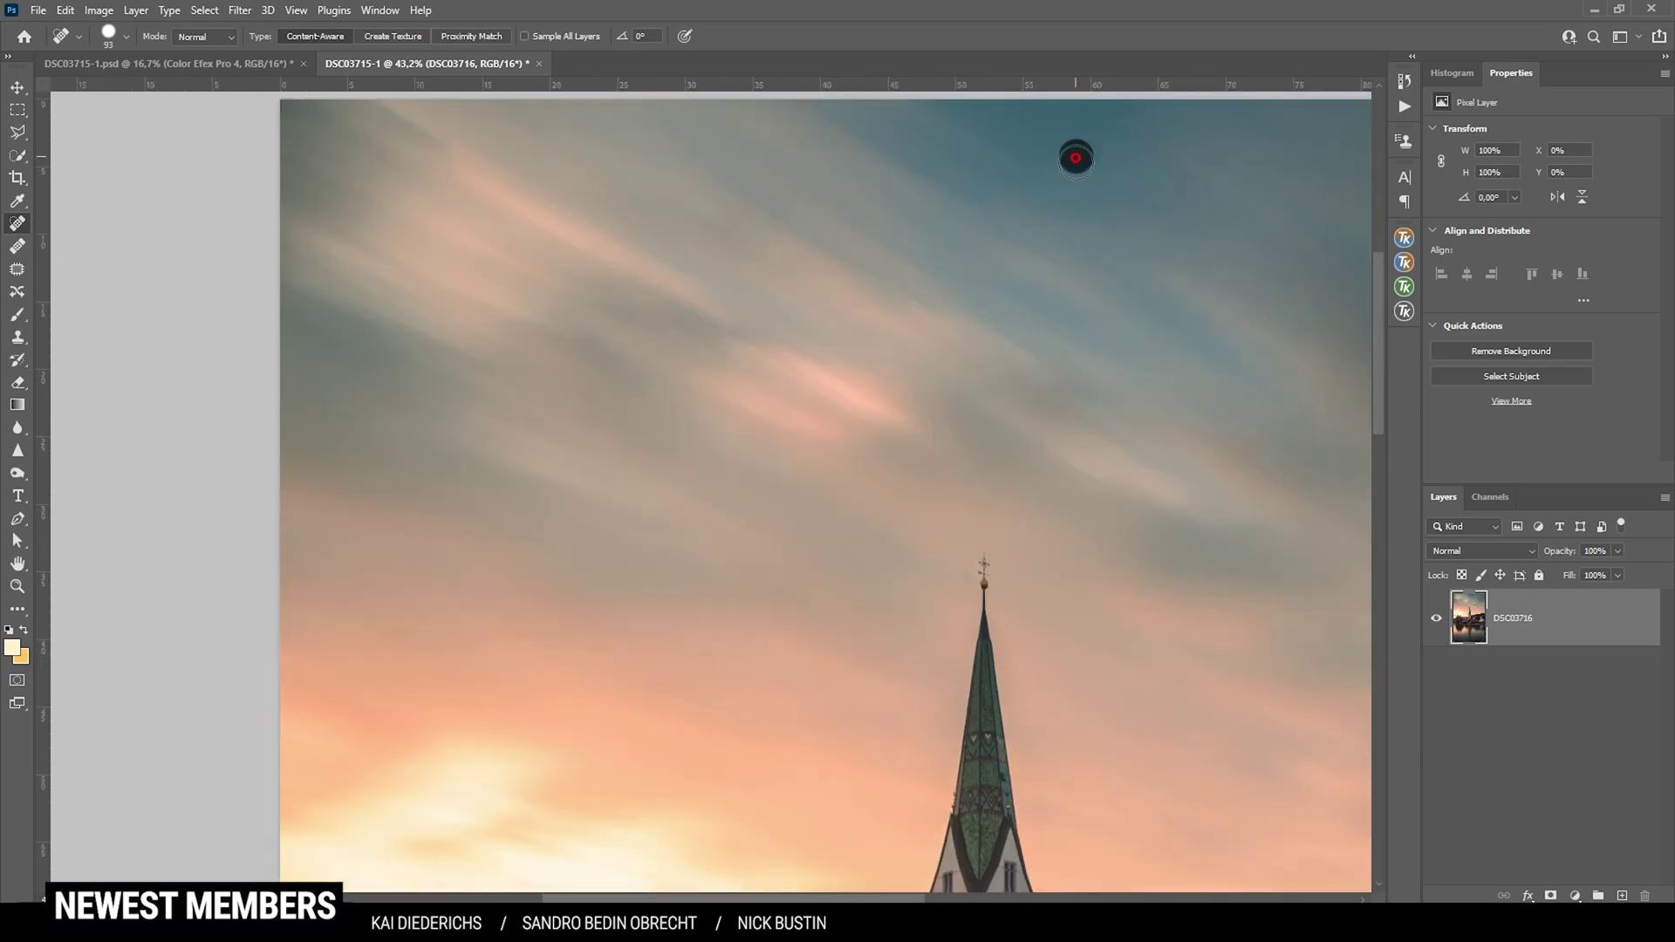
scroll(935, 401, down, 2)
scroll(827, 595, up, 4)
scroll(827, 595, down, 5)
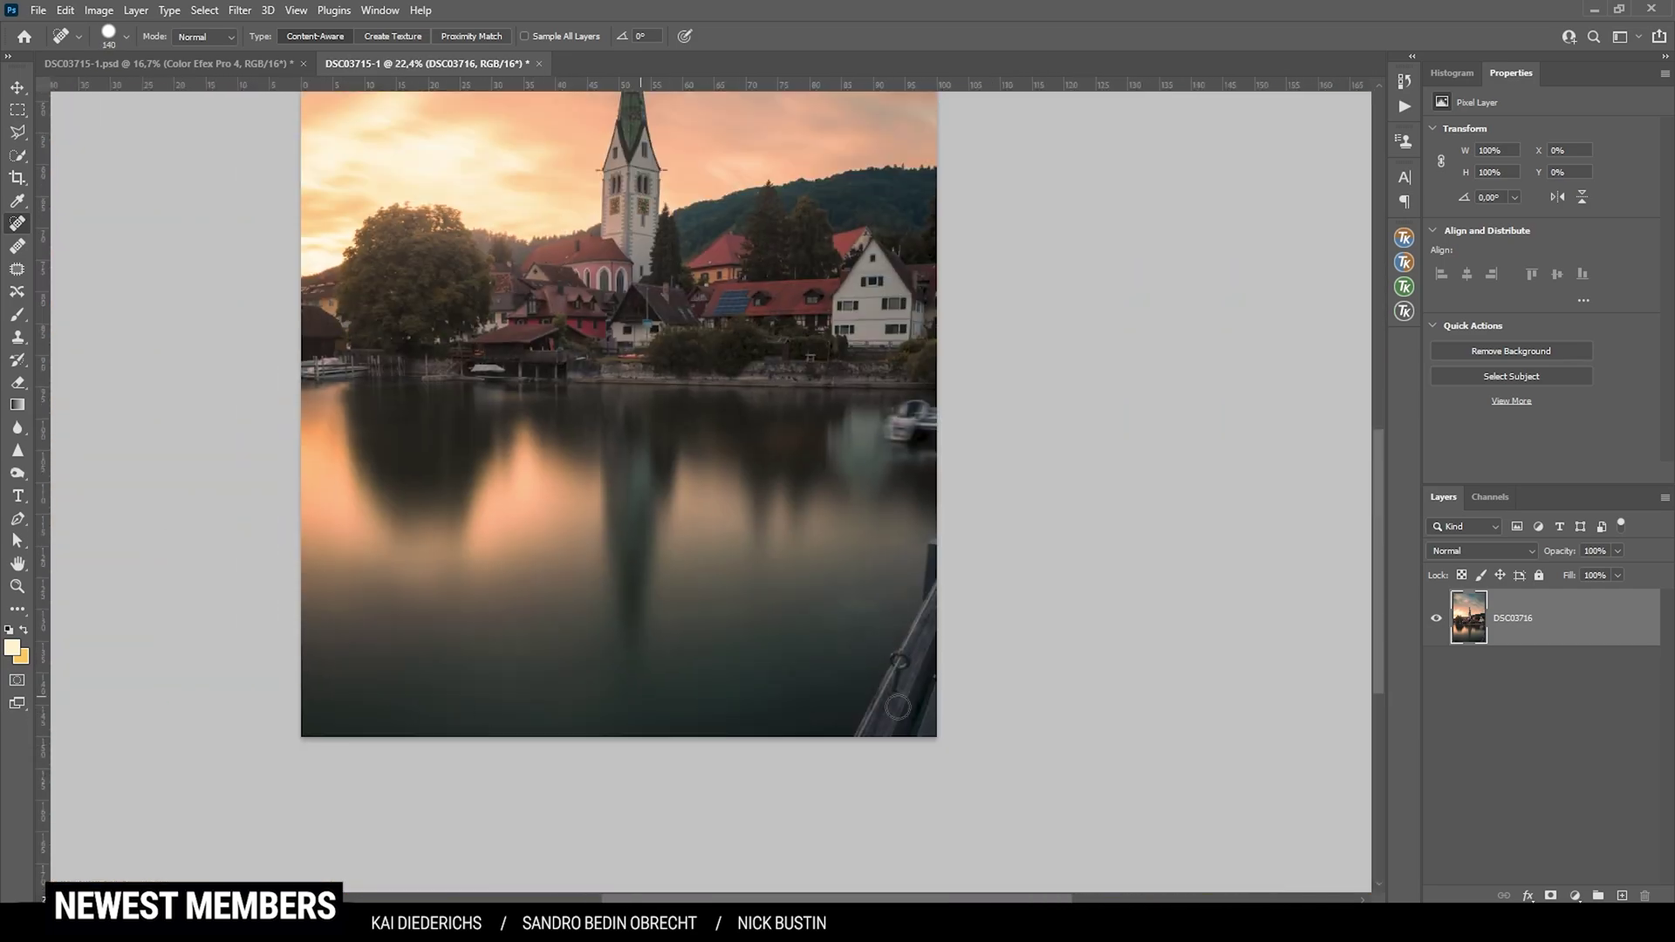
scroll(899, 707, up, 4)
scroll(1005, 696, down, 4)
Trace a Polygonal Lasso selection around the lower-right pier and bring up the Fill dialog
key(l)
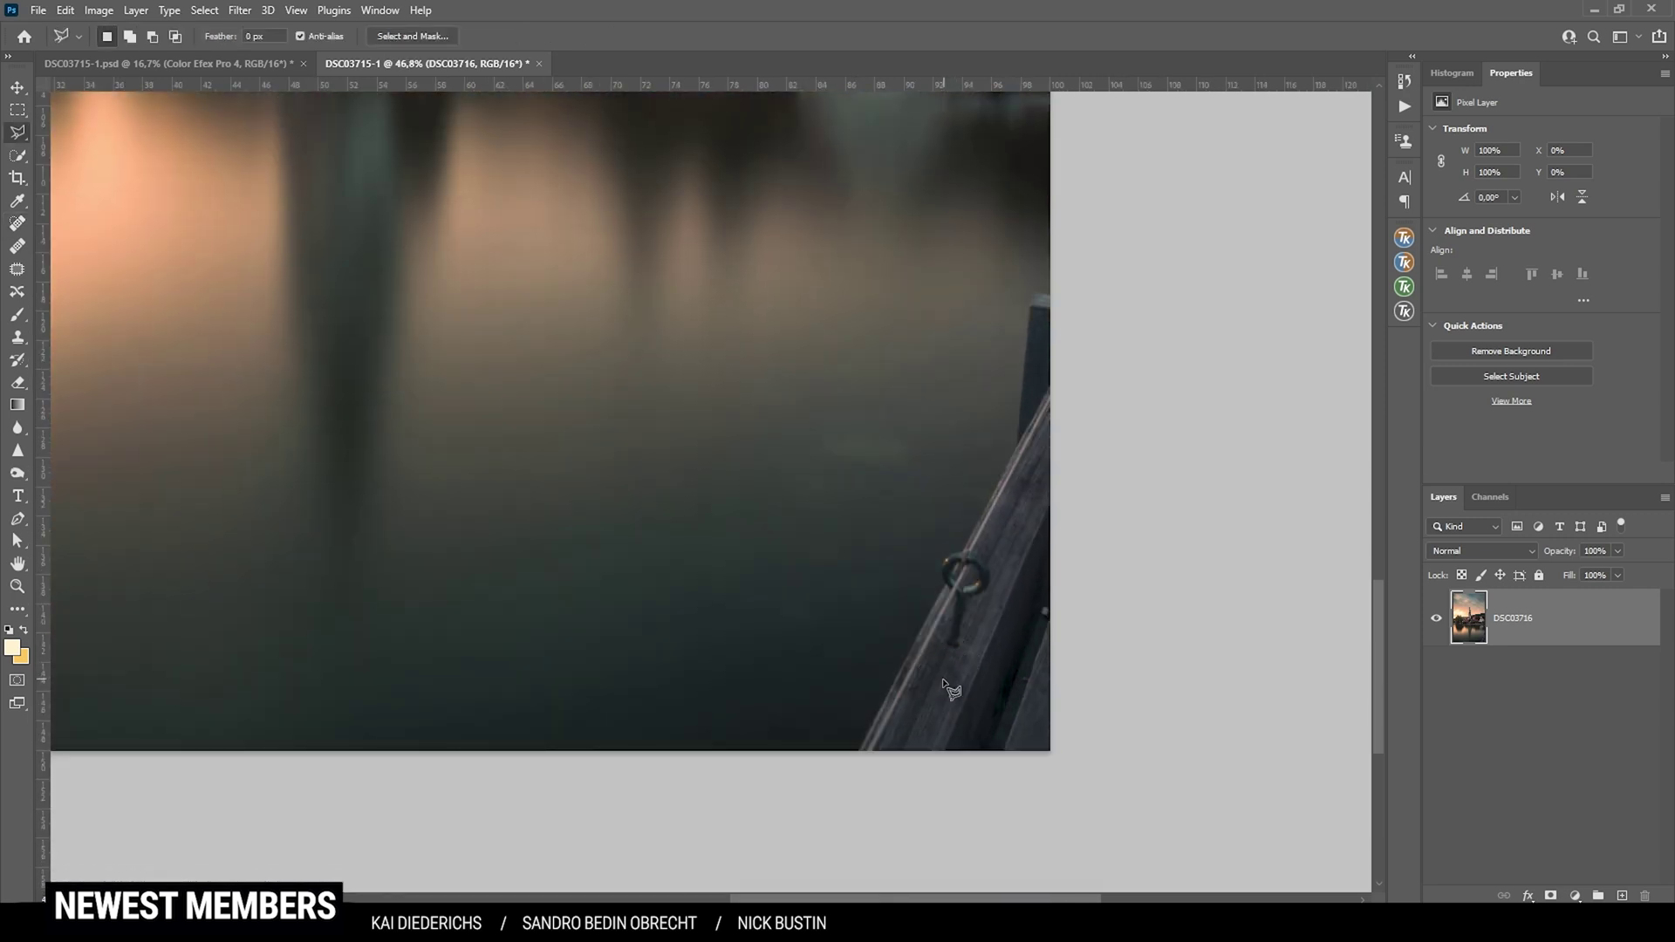
scroll(872, 716, down, 1)
scroll(807, 731, up, 1)
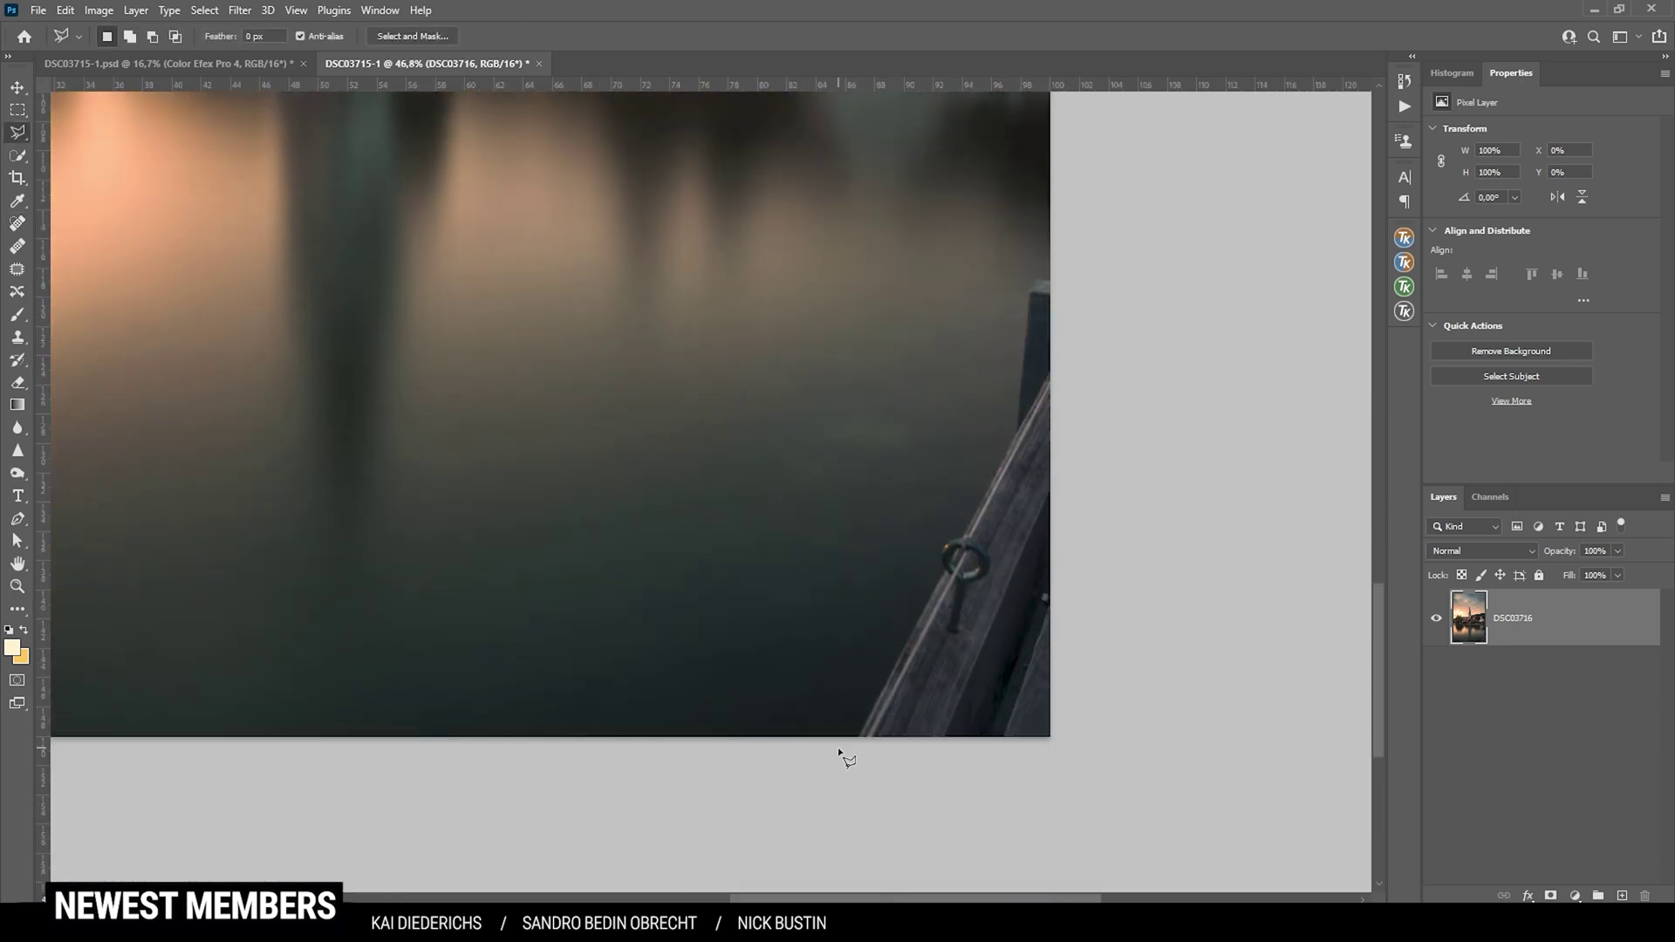
click(844, 738)
click(932, 576)
click(939, 533)
click(987, 465)
click(1009, 428)
click(1064, 273)
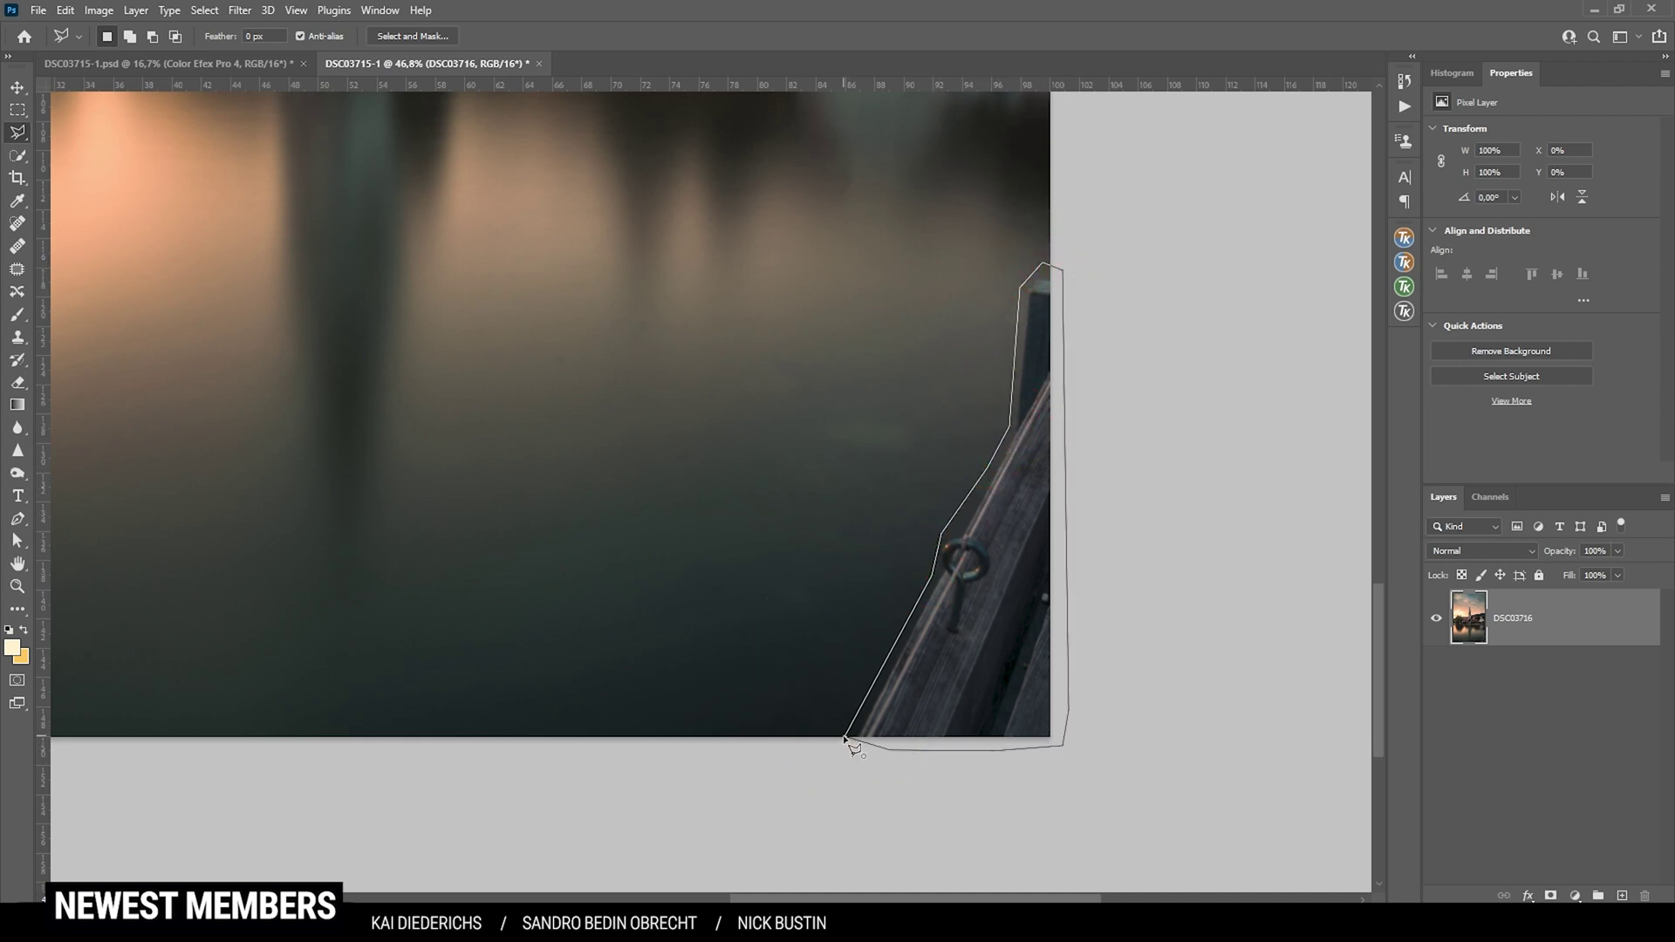
click(850, 741)
key(shift+BackSpace)
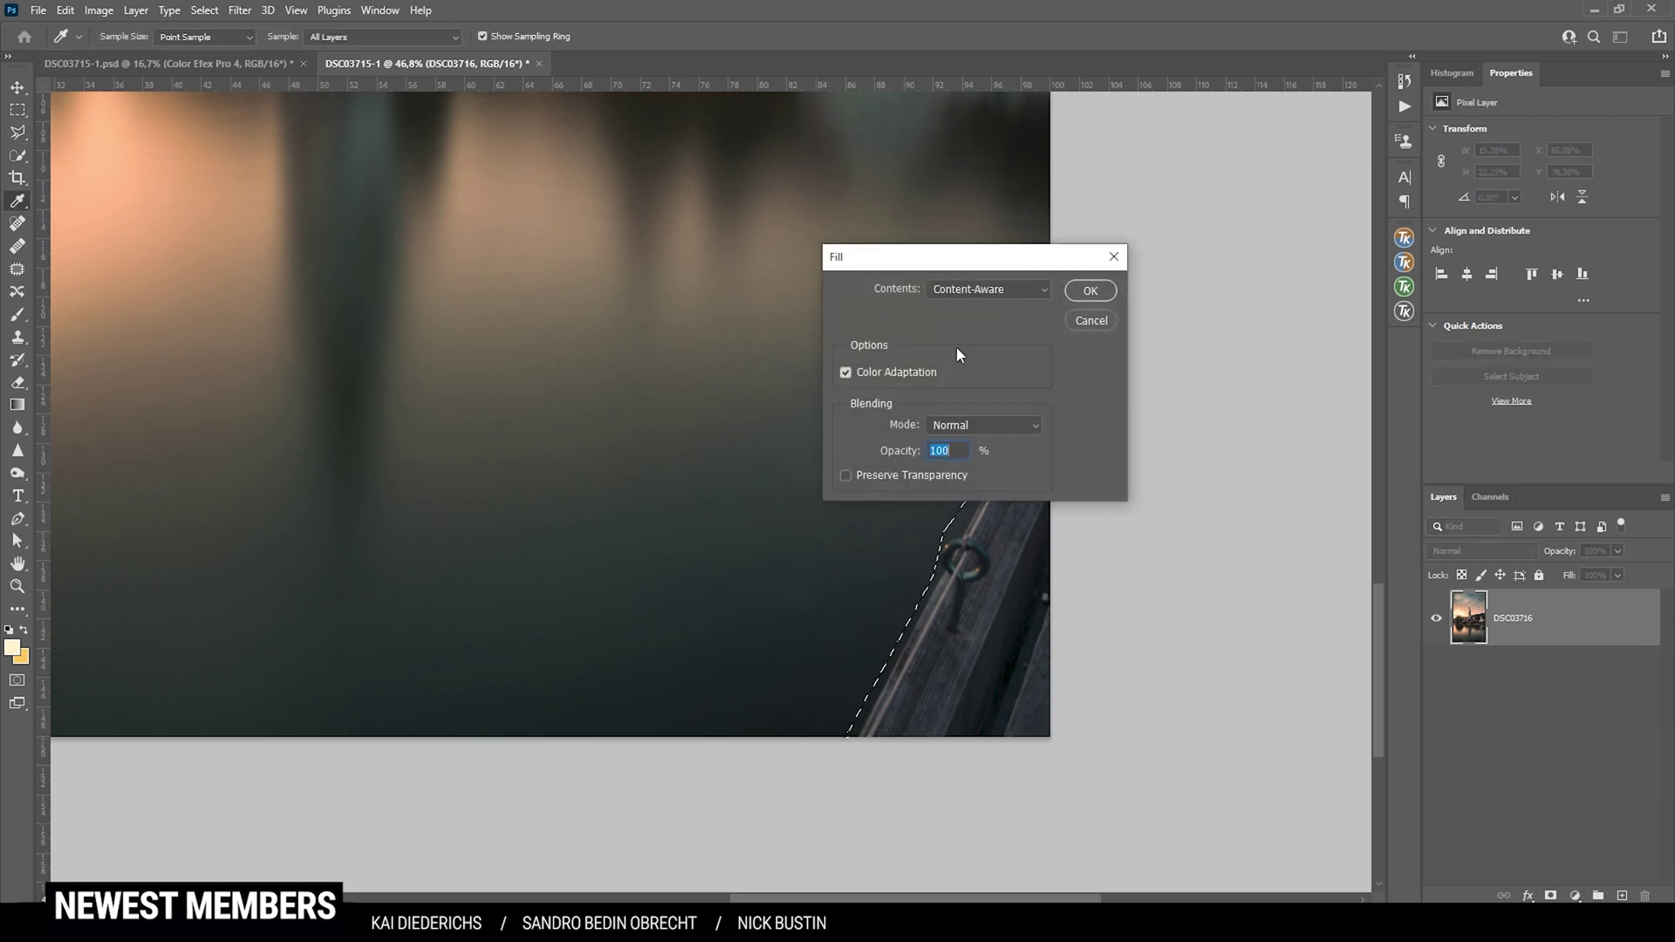
Apply the Content-Aware Fill over the pier and deselect
click(1089, 292)
key(ctrl+d)
scroll(945, 316, up, 5)
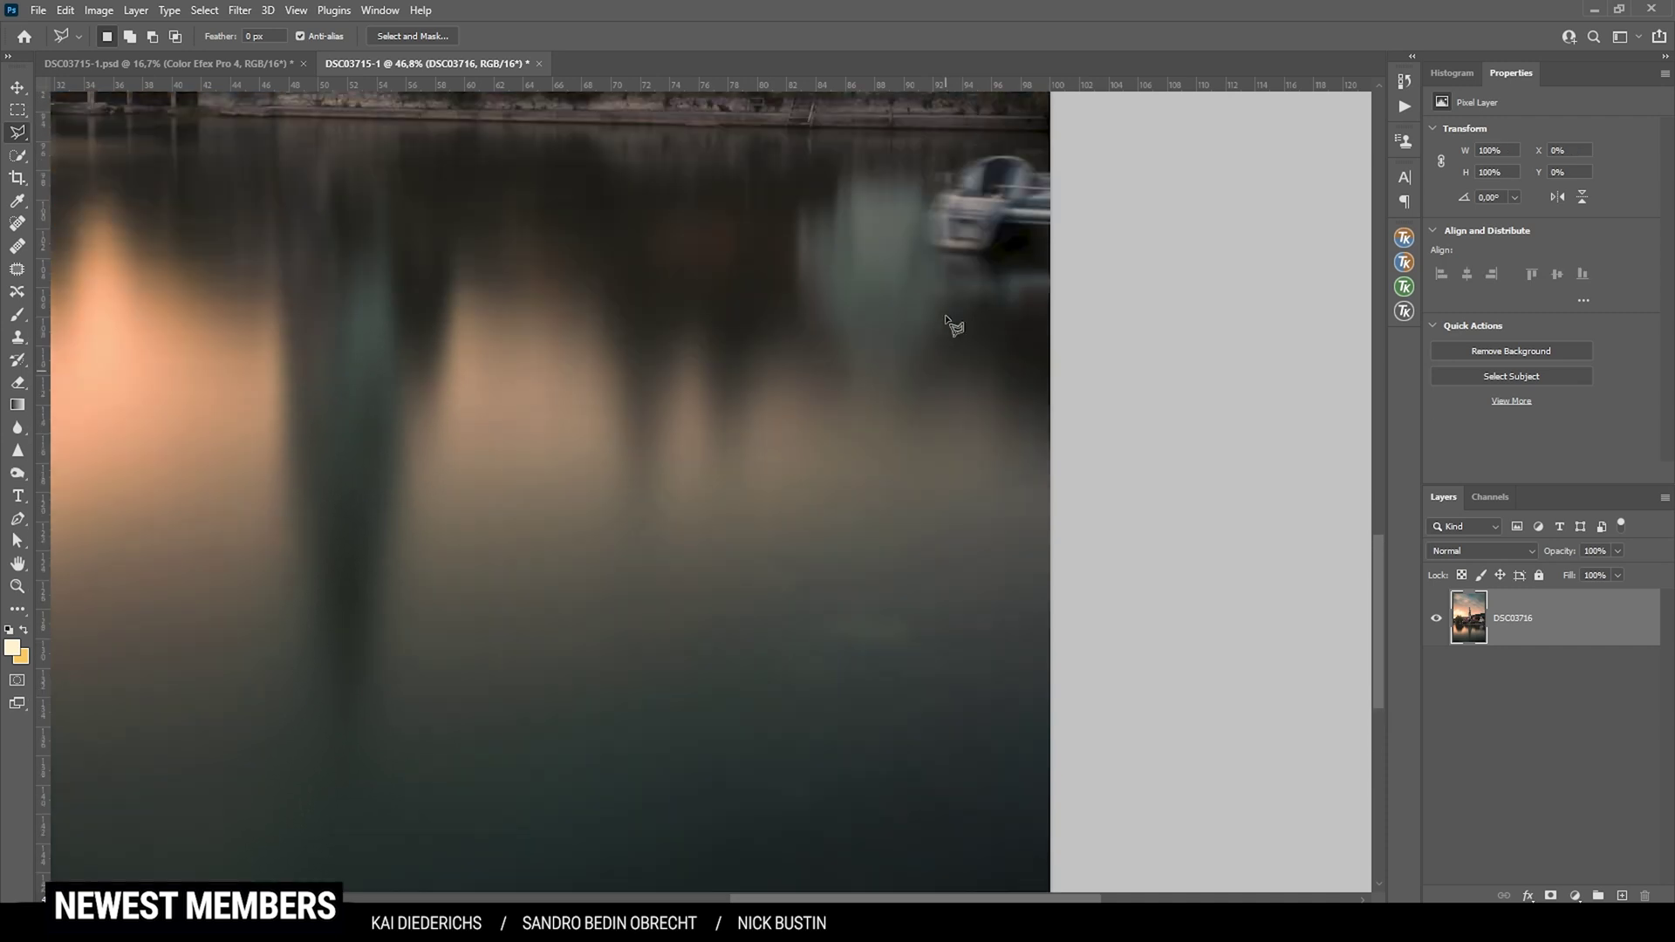
scroll(945, 315, up, 3)
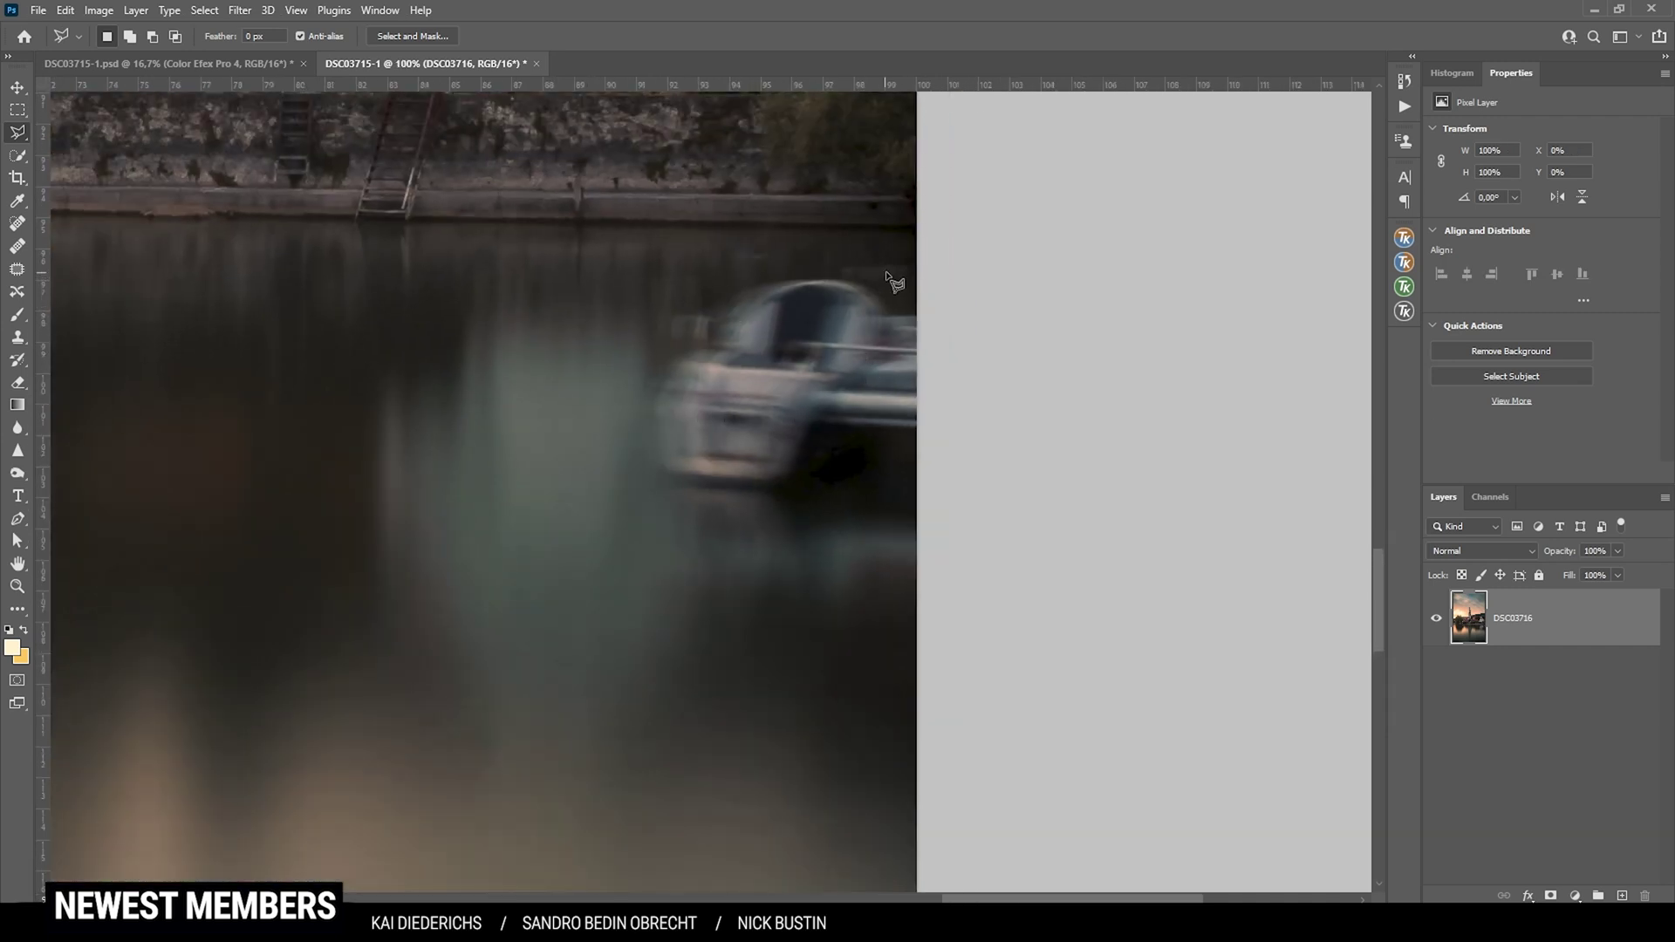
Trace a polygonal selection around the moored boat at the right edge
click(927, 259)
click(833, 259)
click(776, 276)
click(727, 286)
click(700, 305)
click(650, 321)
click(648, 496)
click(655, 571)
click(763, 605)
click(863, 601)
click(914, 573)
click(927, 257)
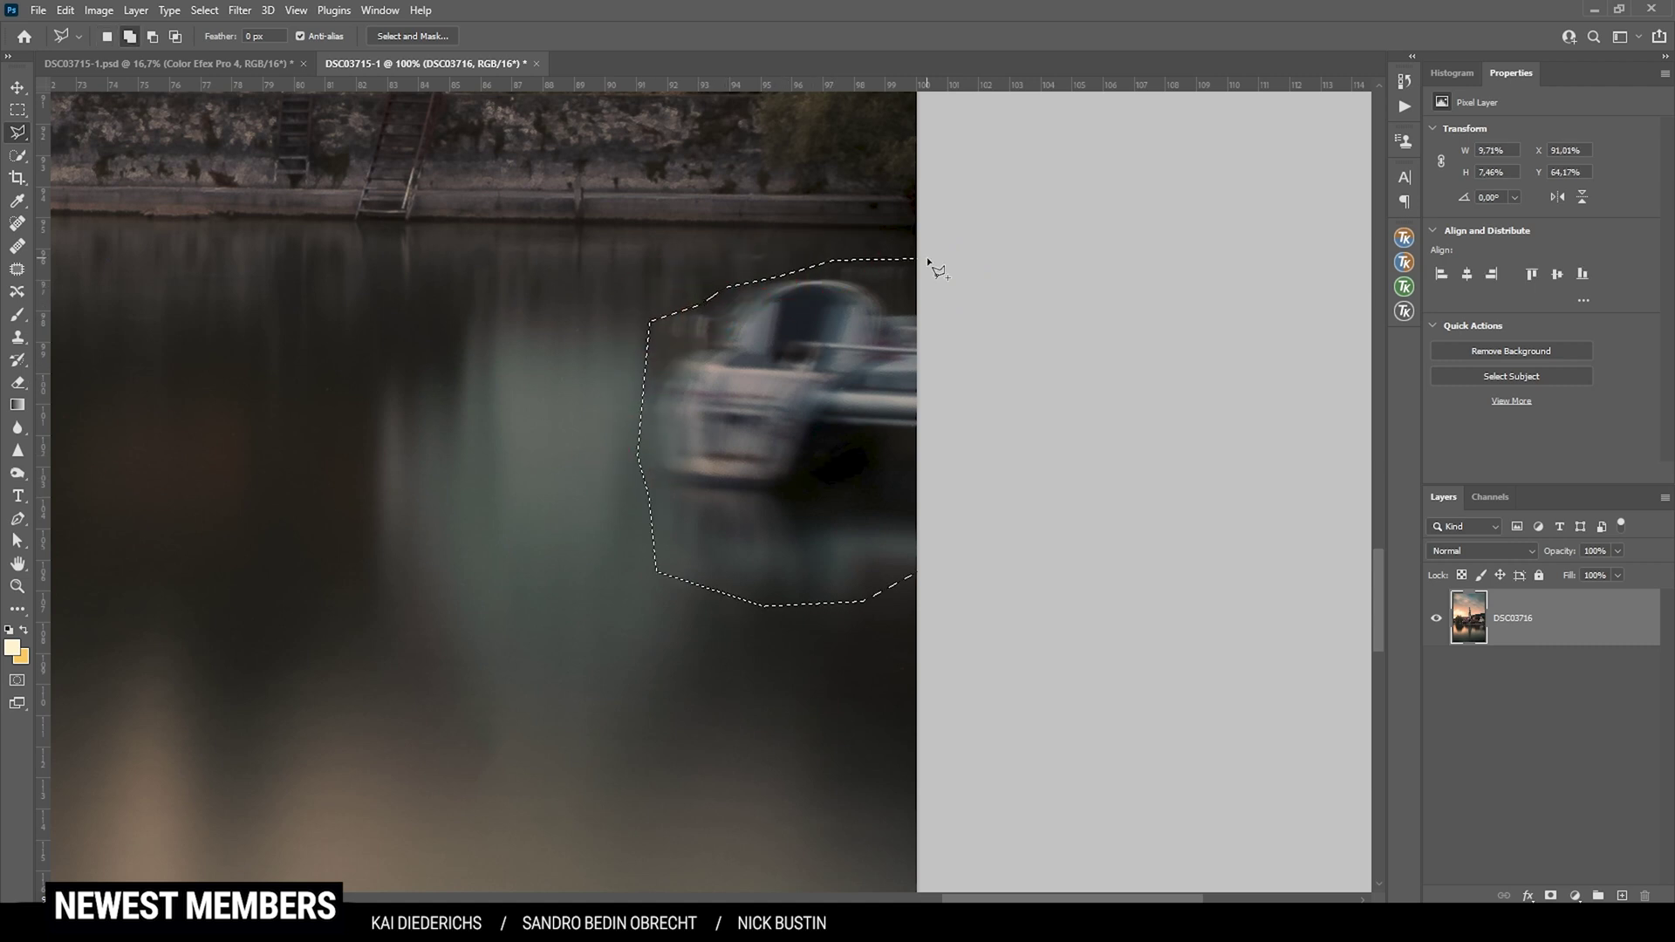
Content-Aware Fill the boat selection and deselect
key(shift+BackSpace)
click(1091, 291)
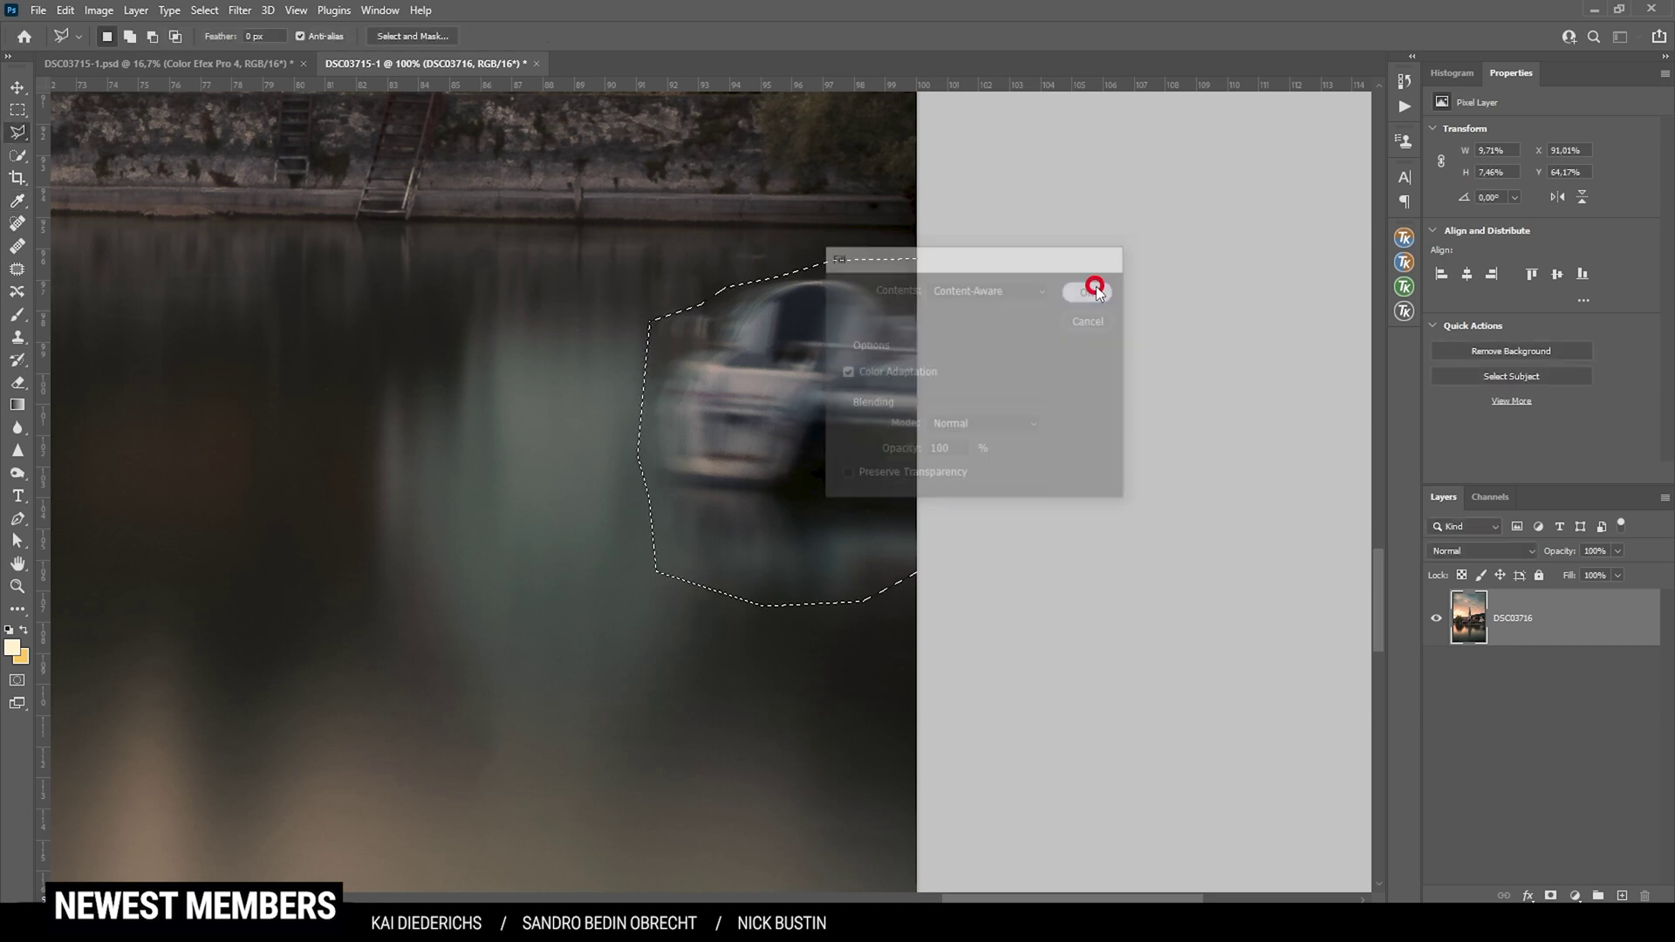
key(ctrl+d)
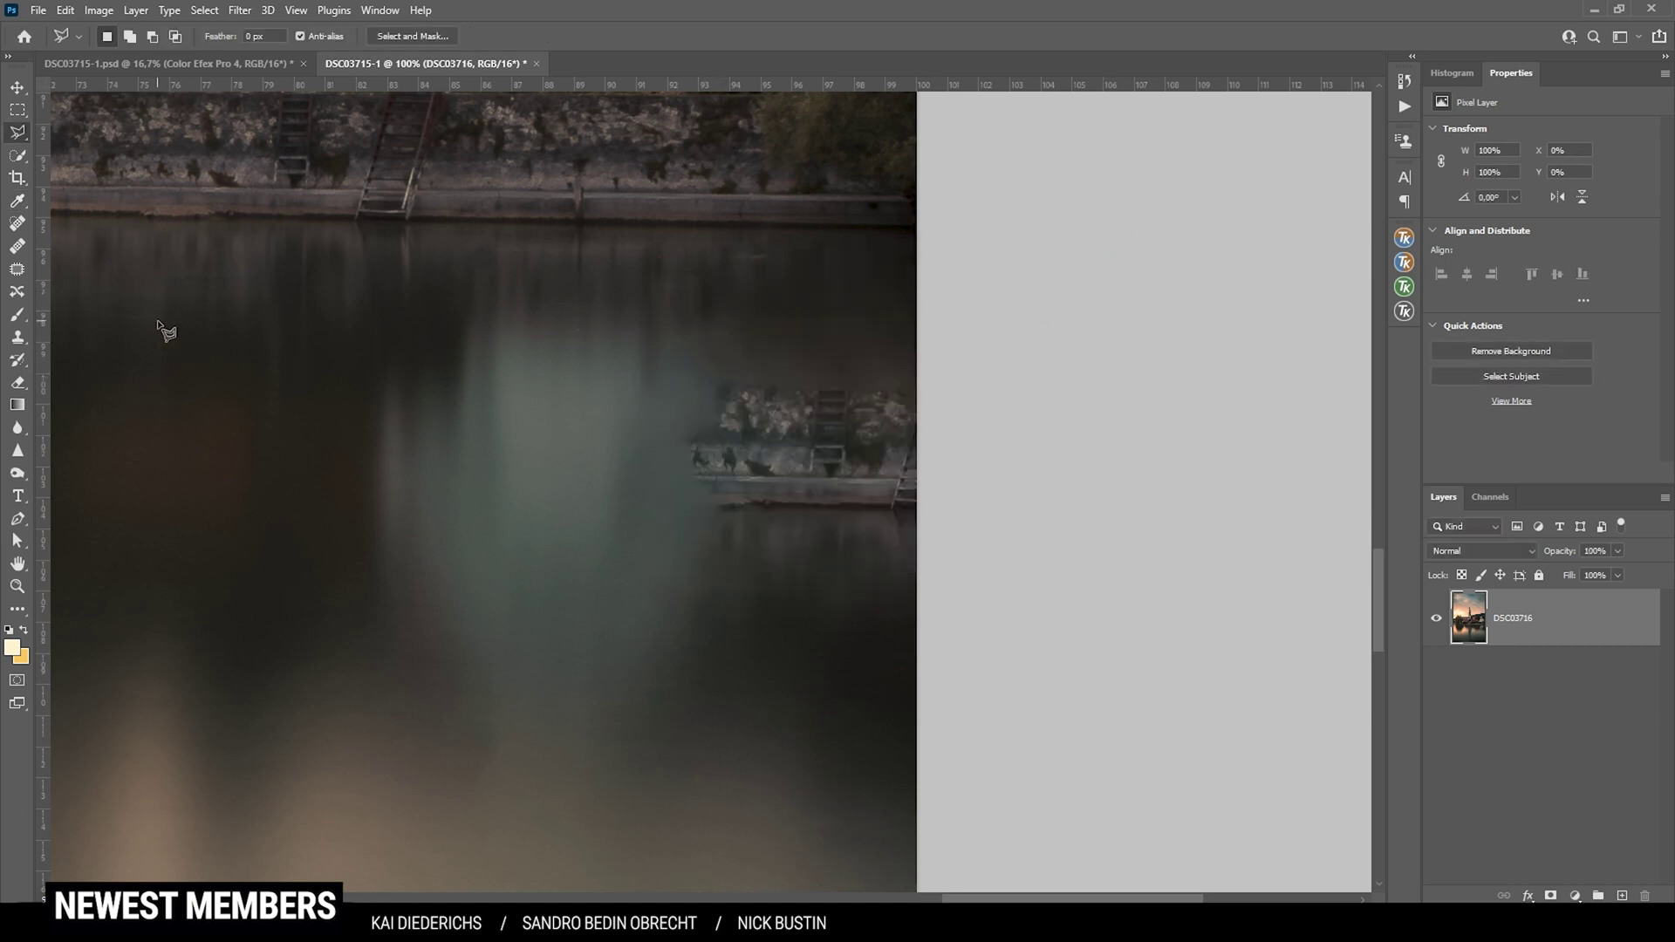
click(17, 338)
Resize the Clone Stamp brush and clone water over the stray stone-wall patch
drag(339, 430, 232, 478)
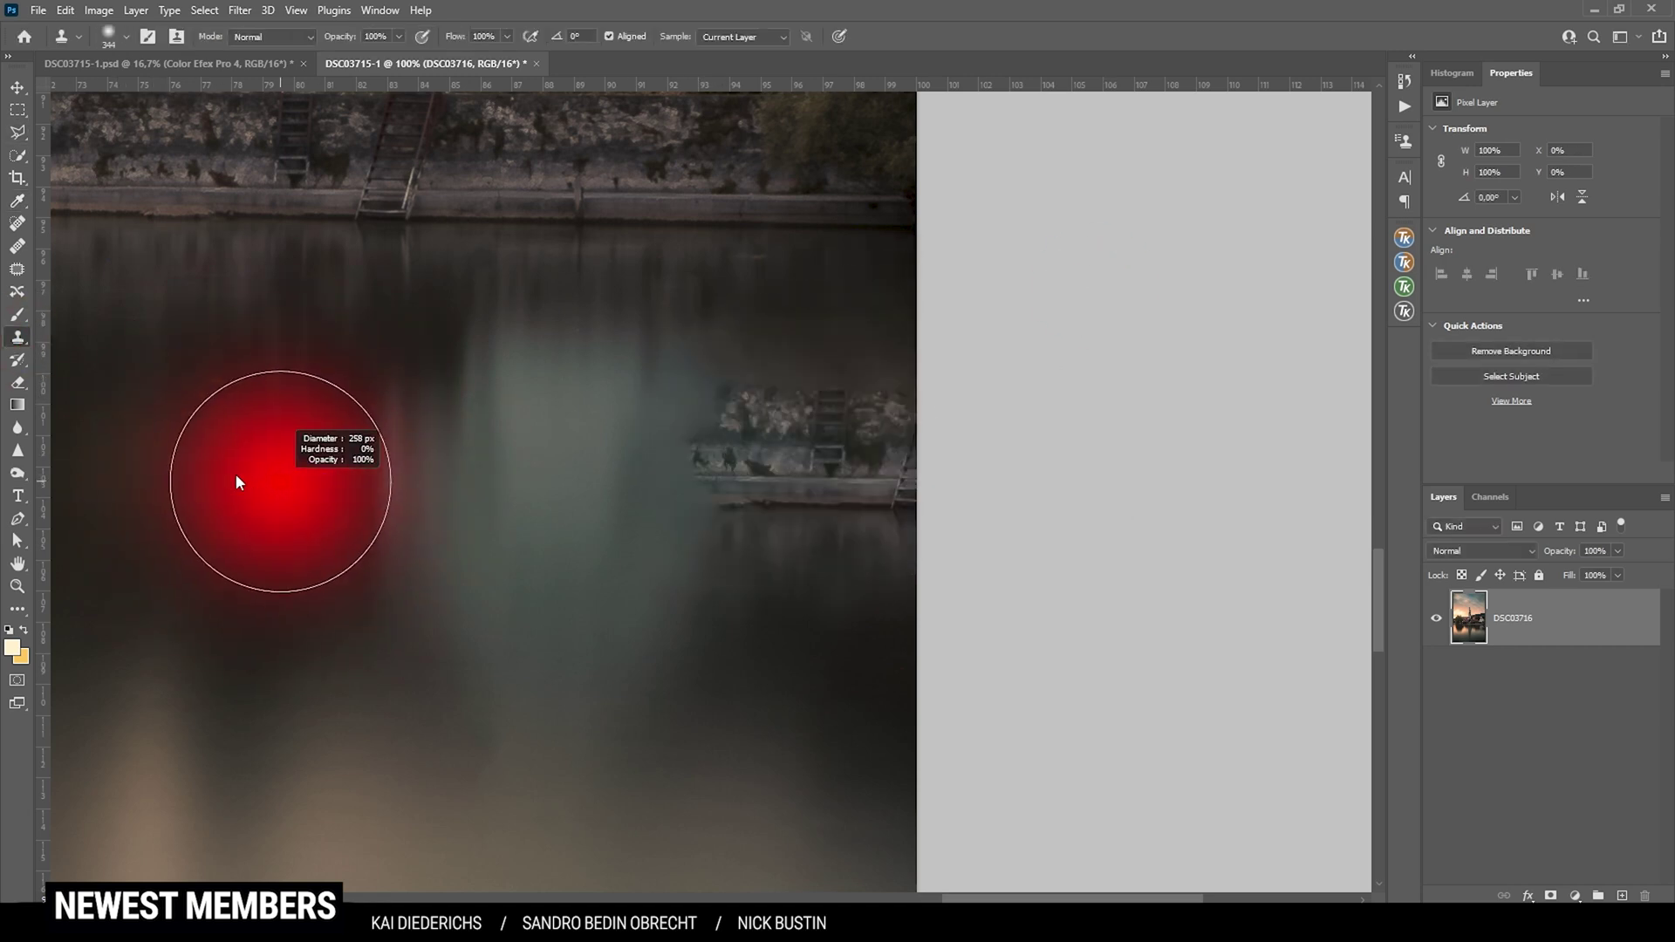
alt+click(232, 446)
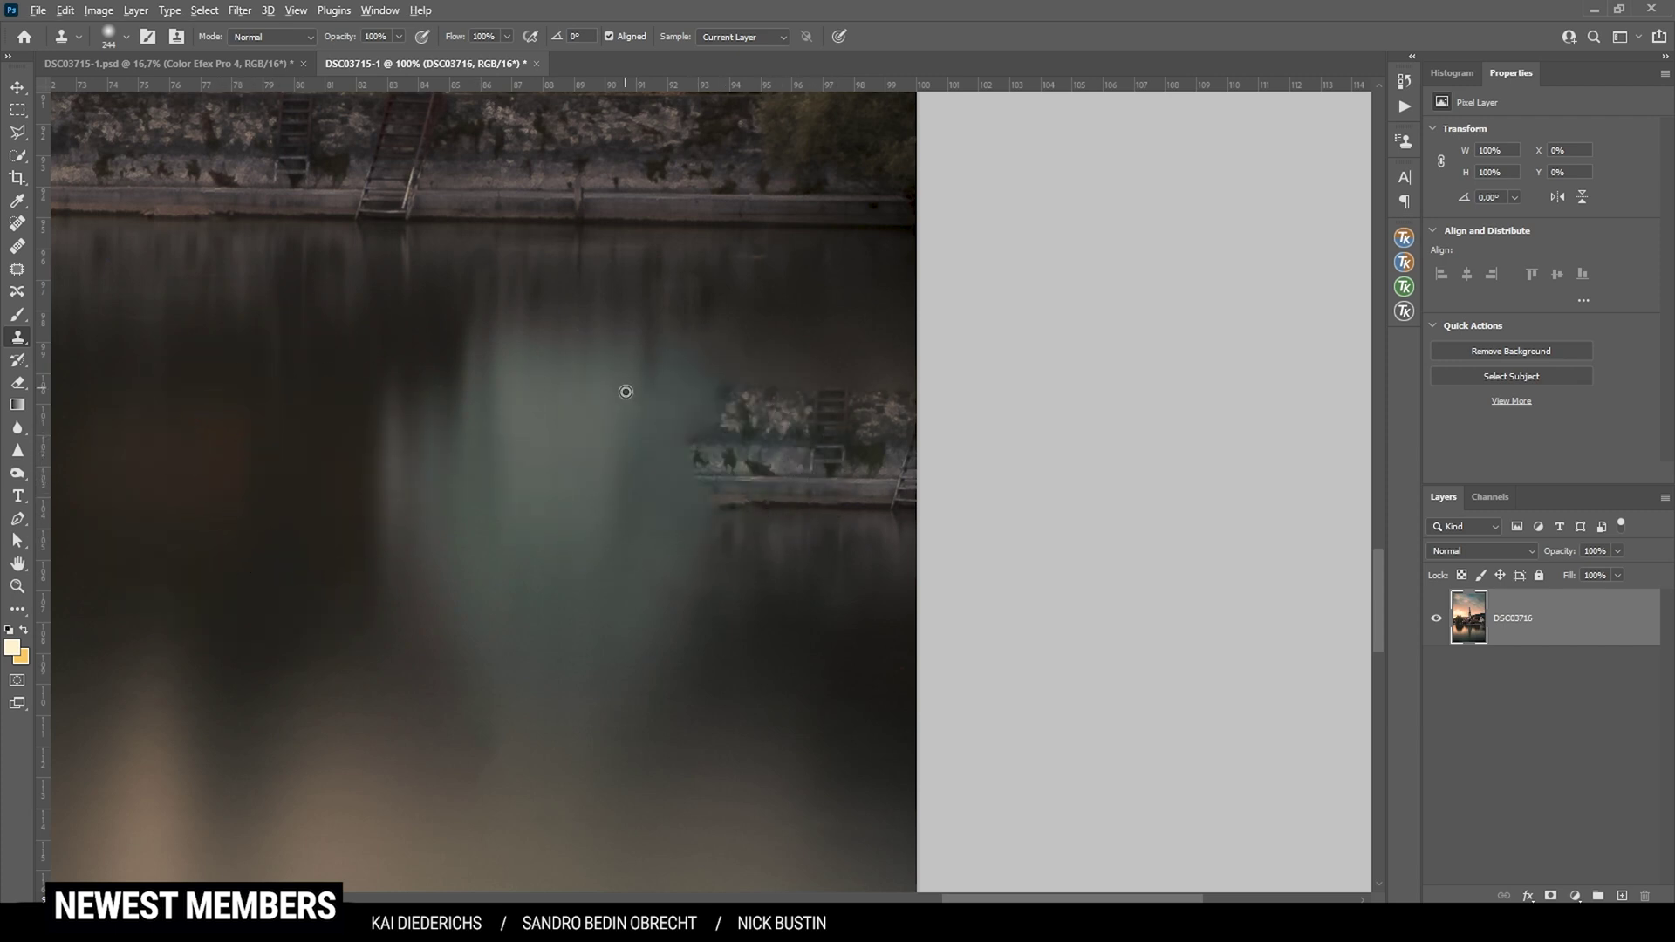
mouse_move(899, 471)
mouse_down()
mouse_move(767, 449)
mouse_move(611, 562)
mouse_move(489, 456)
mouse_up()
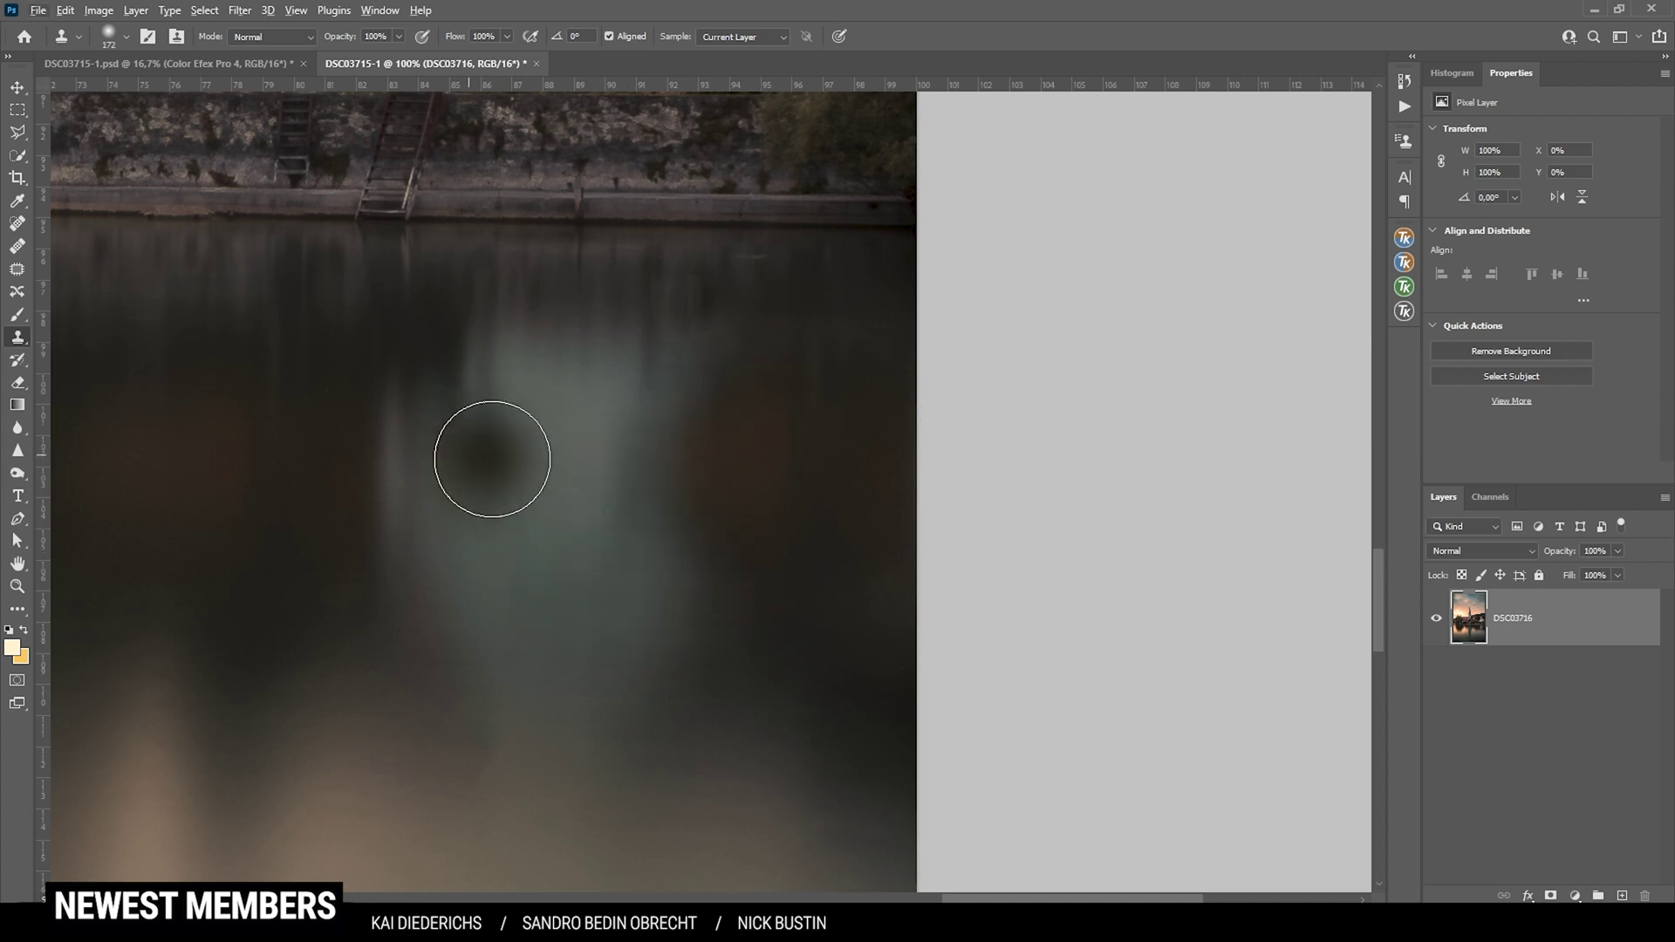
Add an empty Layer 1 above DSC03716, reselect the photo layer and fit the image on screen
key(ctrl+shift+alt+n)
key(alt+bracketleft)
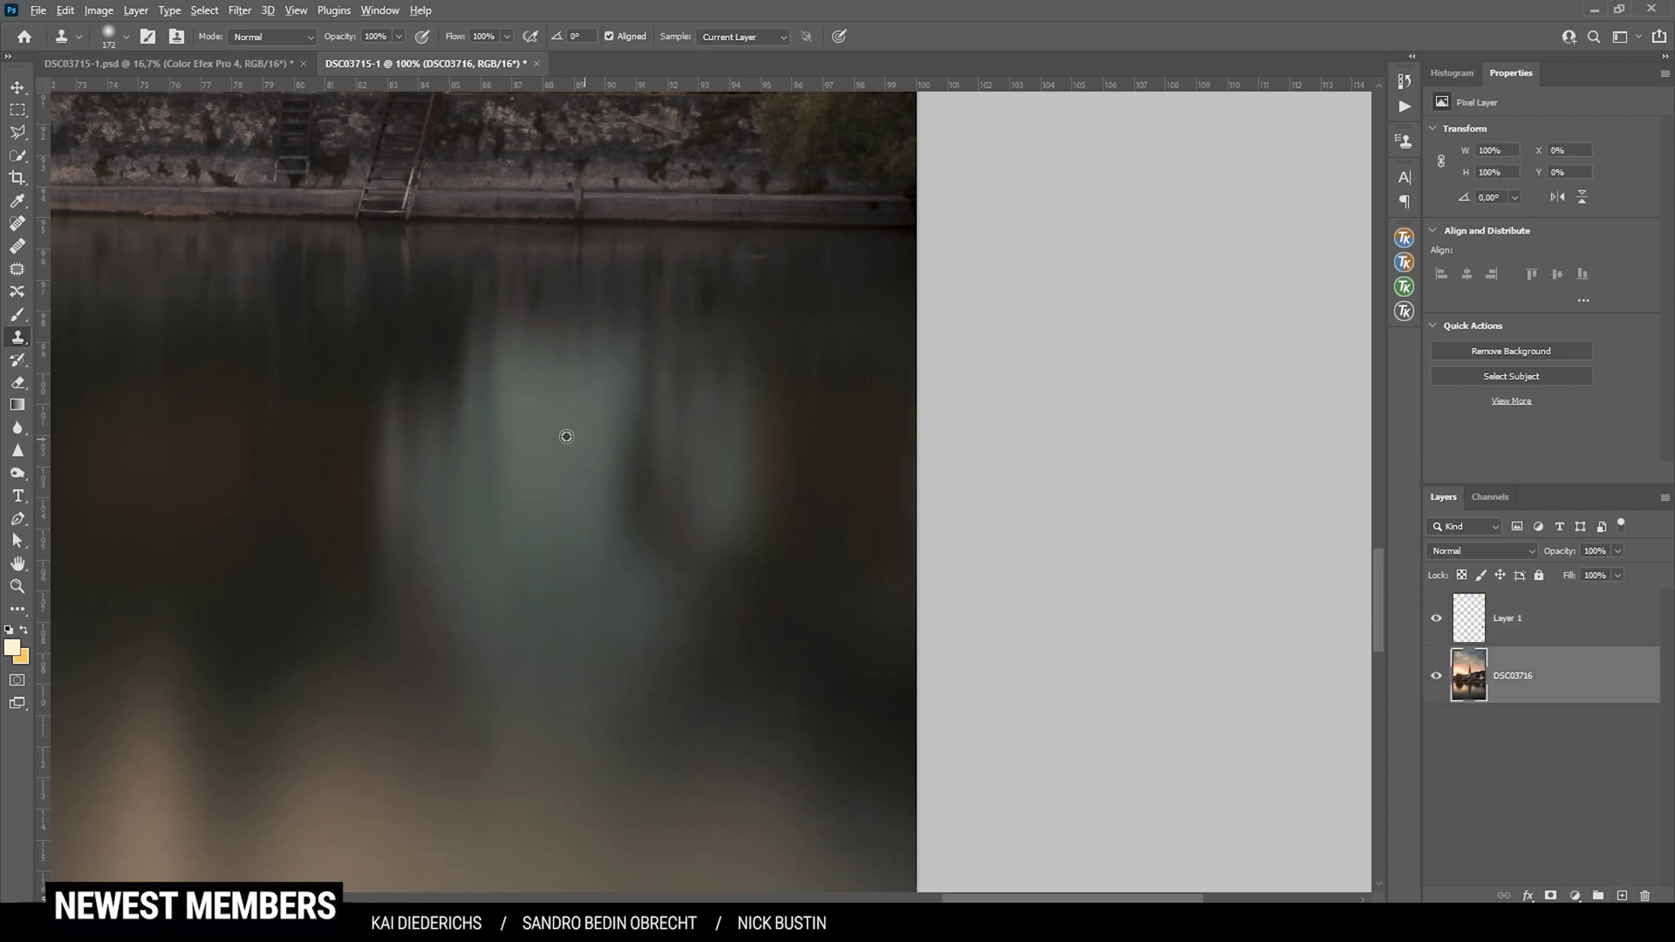
key(ctrl+0)
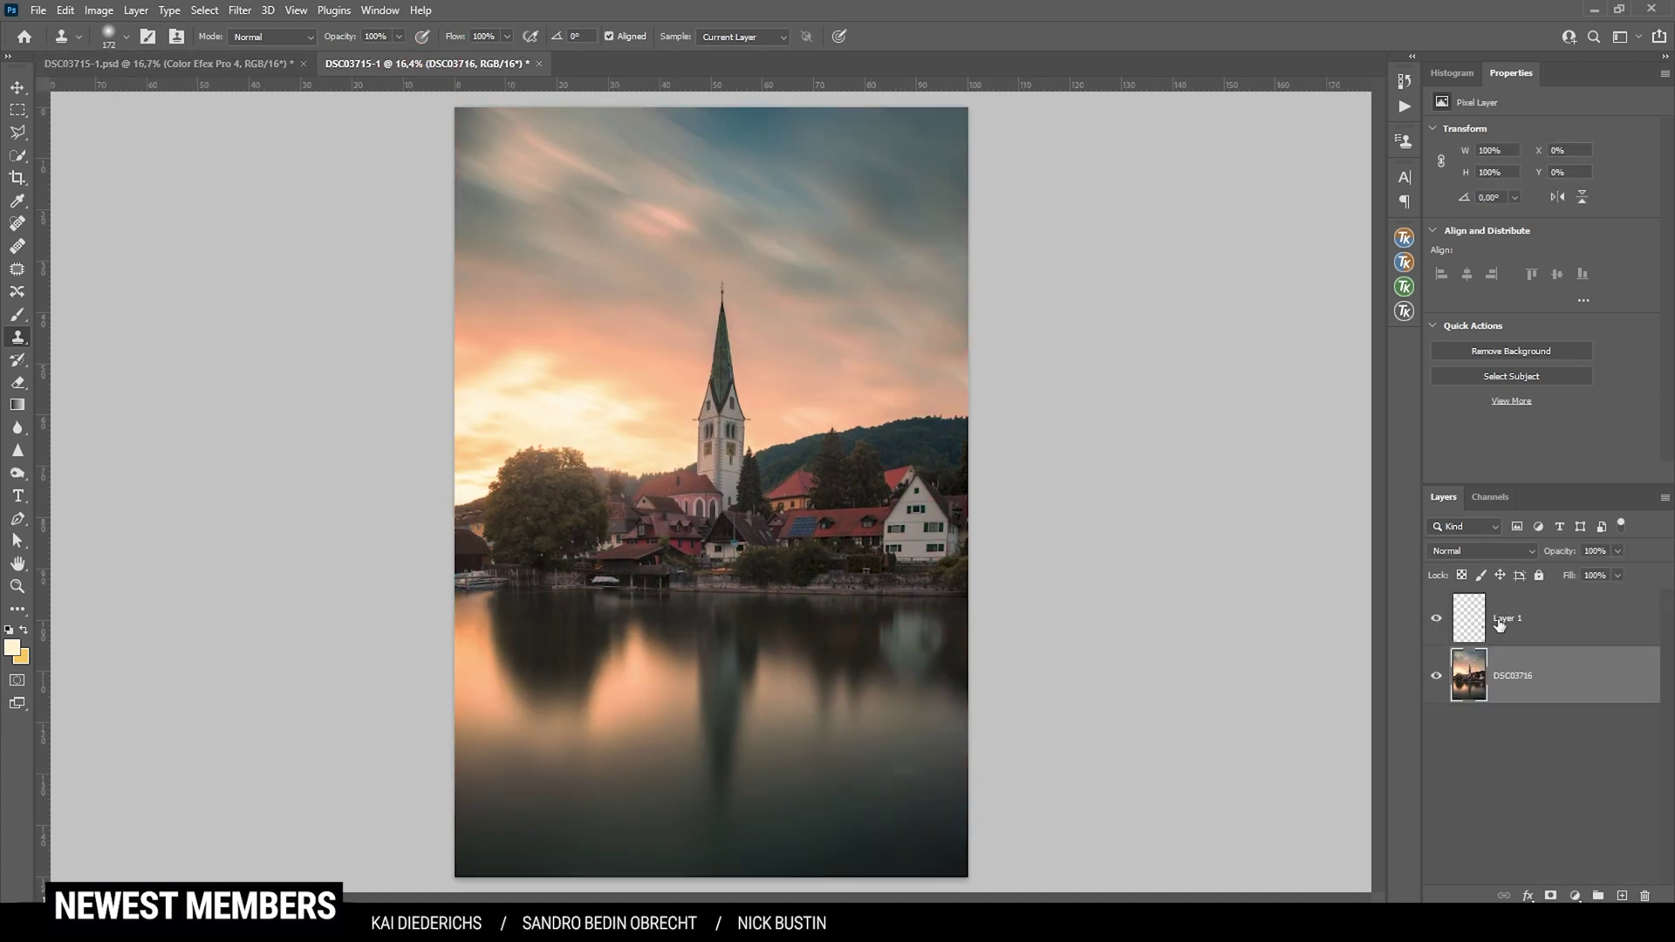
Merge the layers with Ctrl+Shift+E and add a new Layer 2 set to Hard Light
key(ctrl+shift+e)
click(1625, 896)
click(1479, 551)
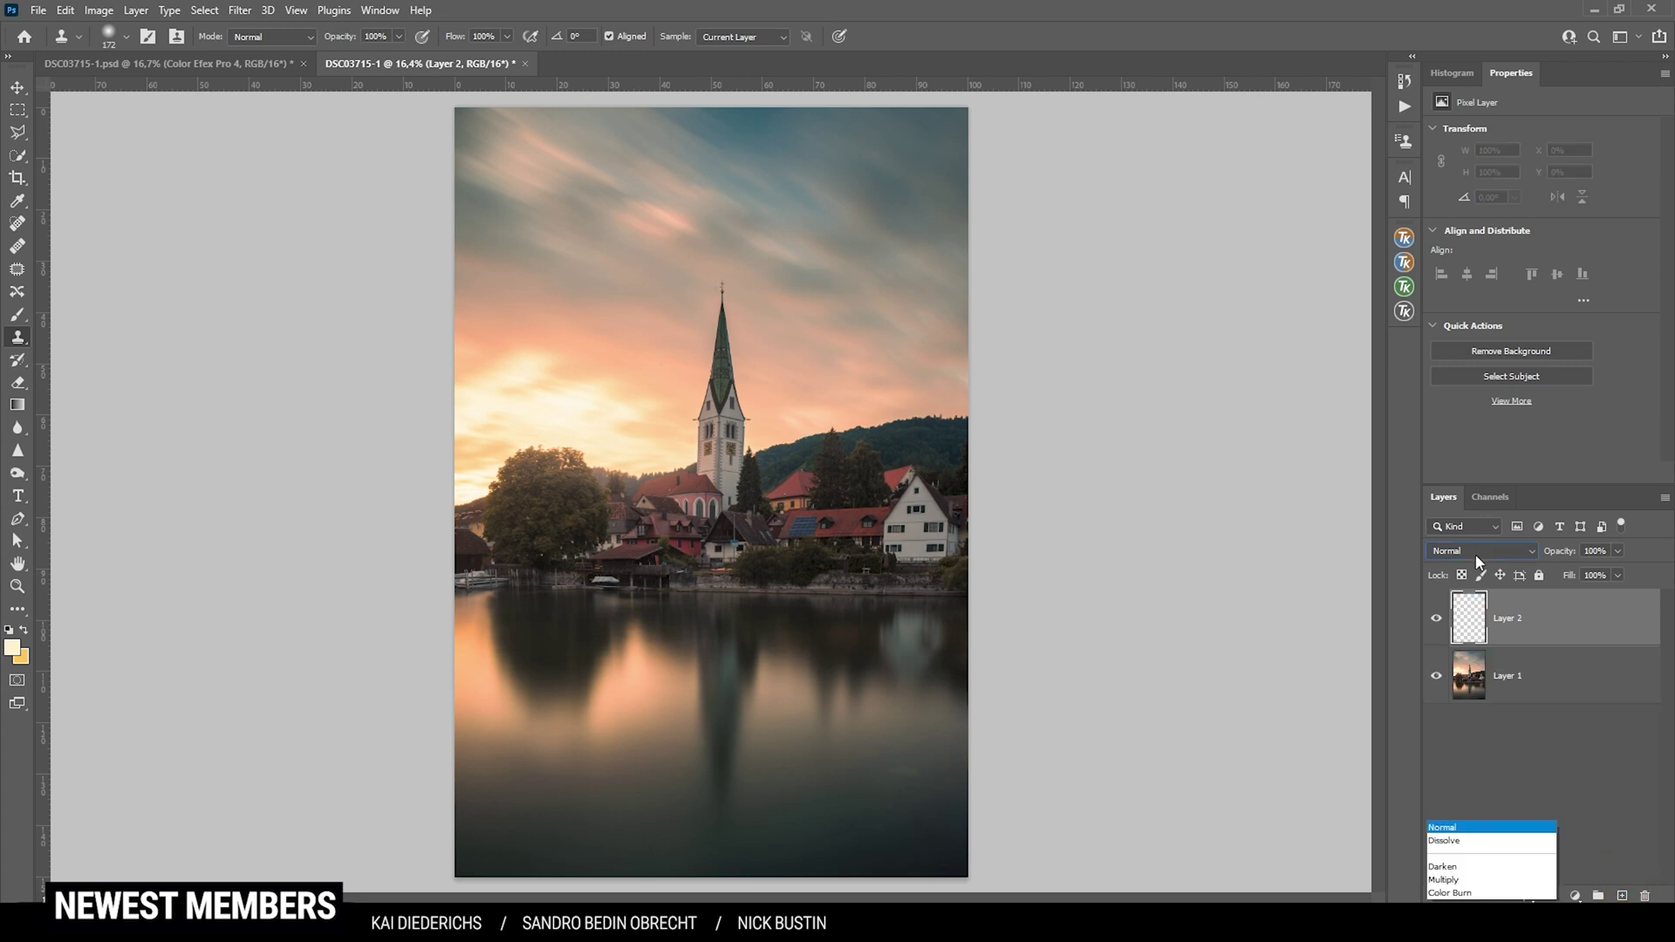
click(1465, 714)
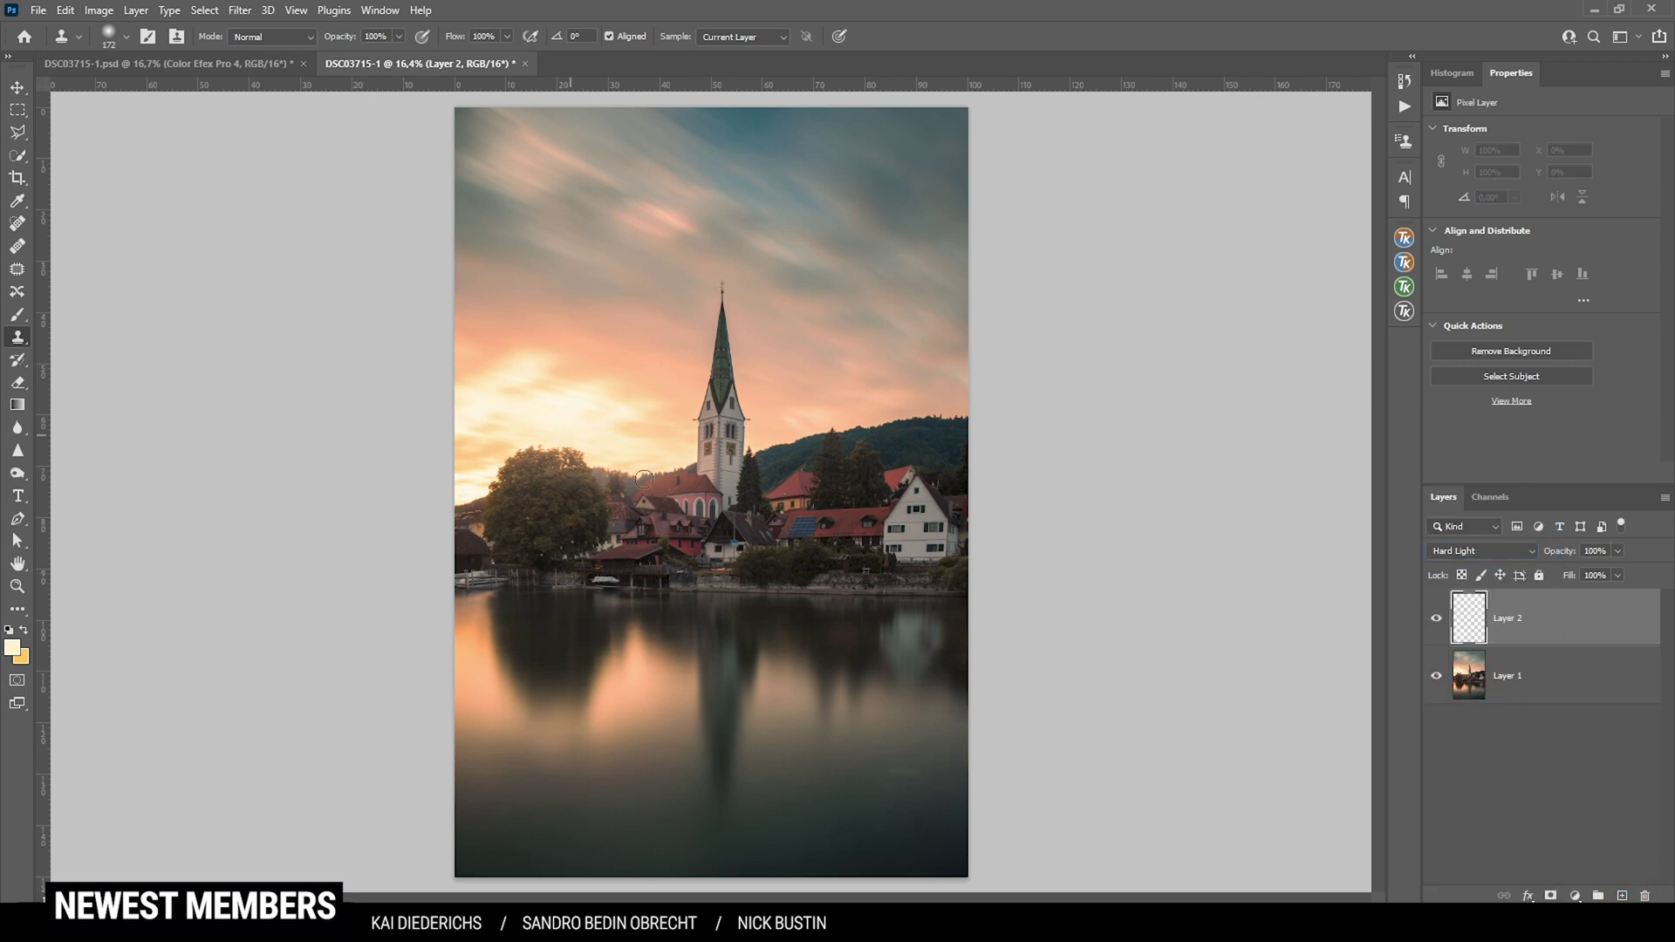
Set up the brush with foreground colour #ffefcc at 11% opacity
key(b)
click(11, 650)
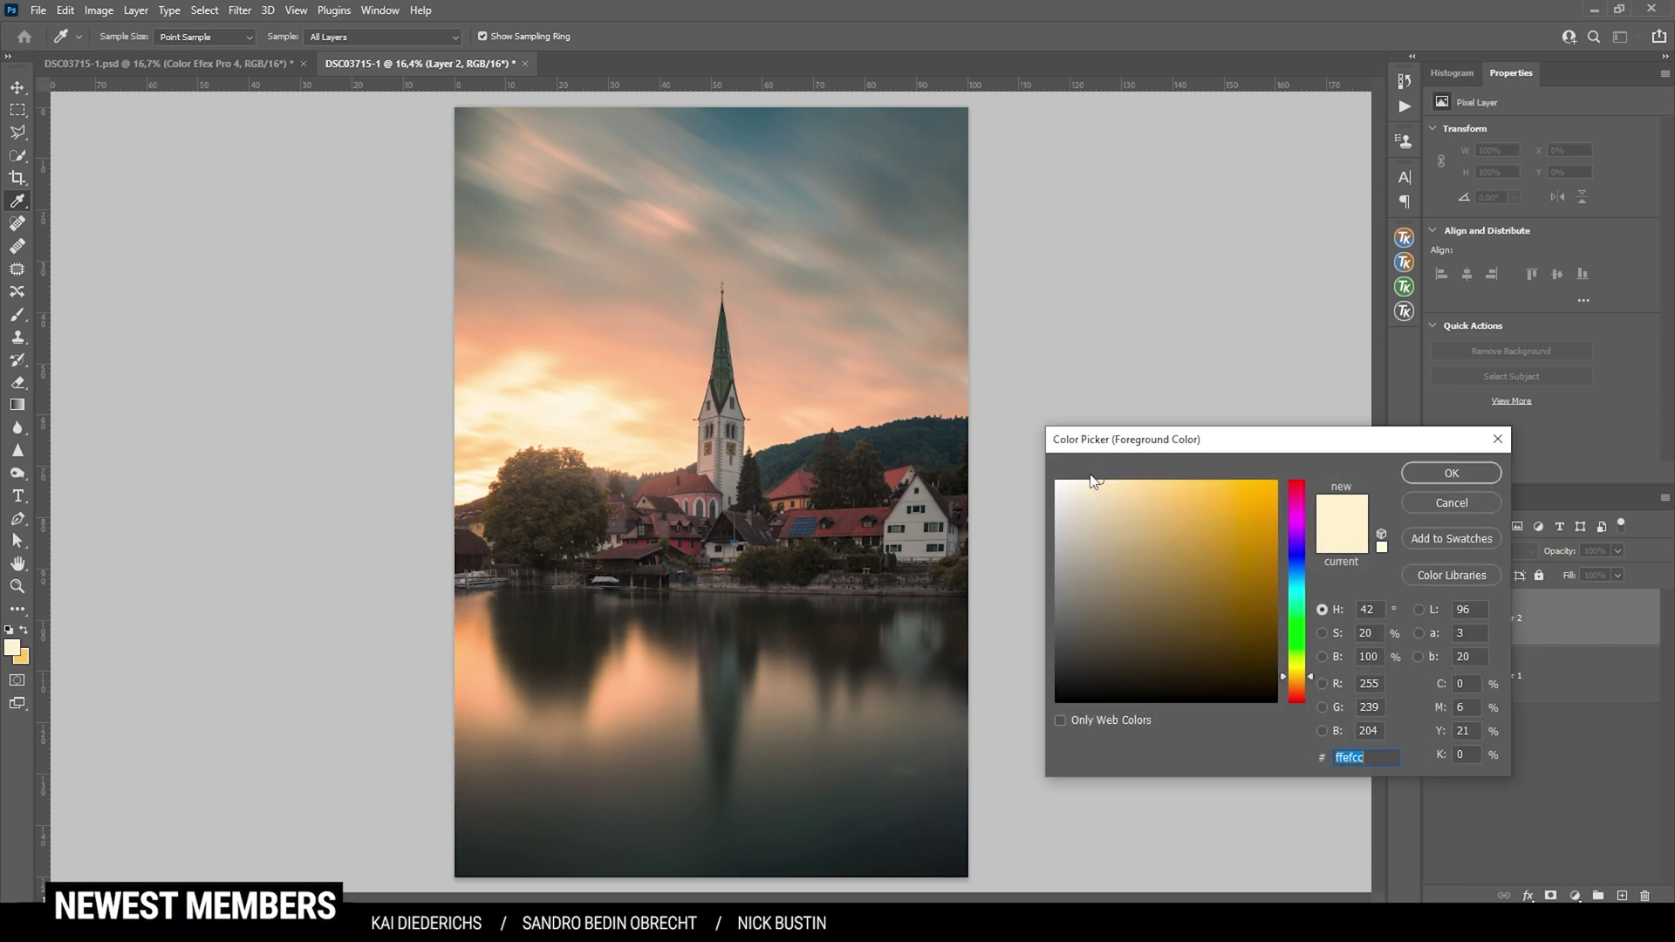
key(Return)
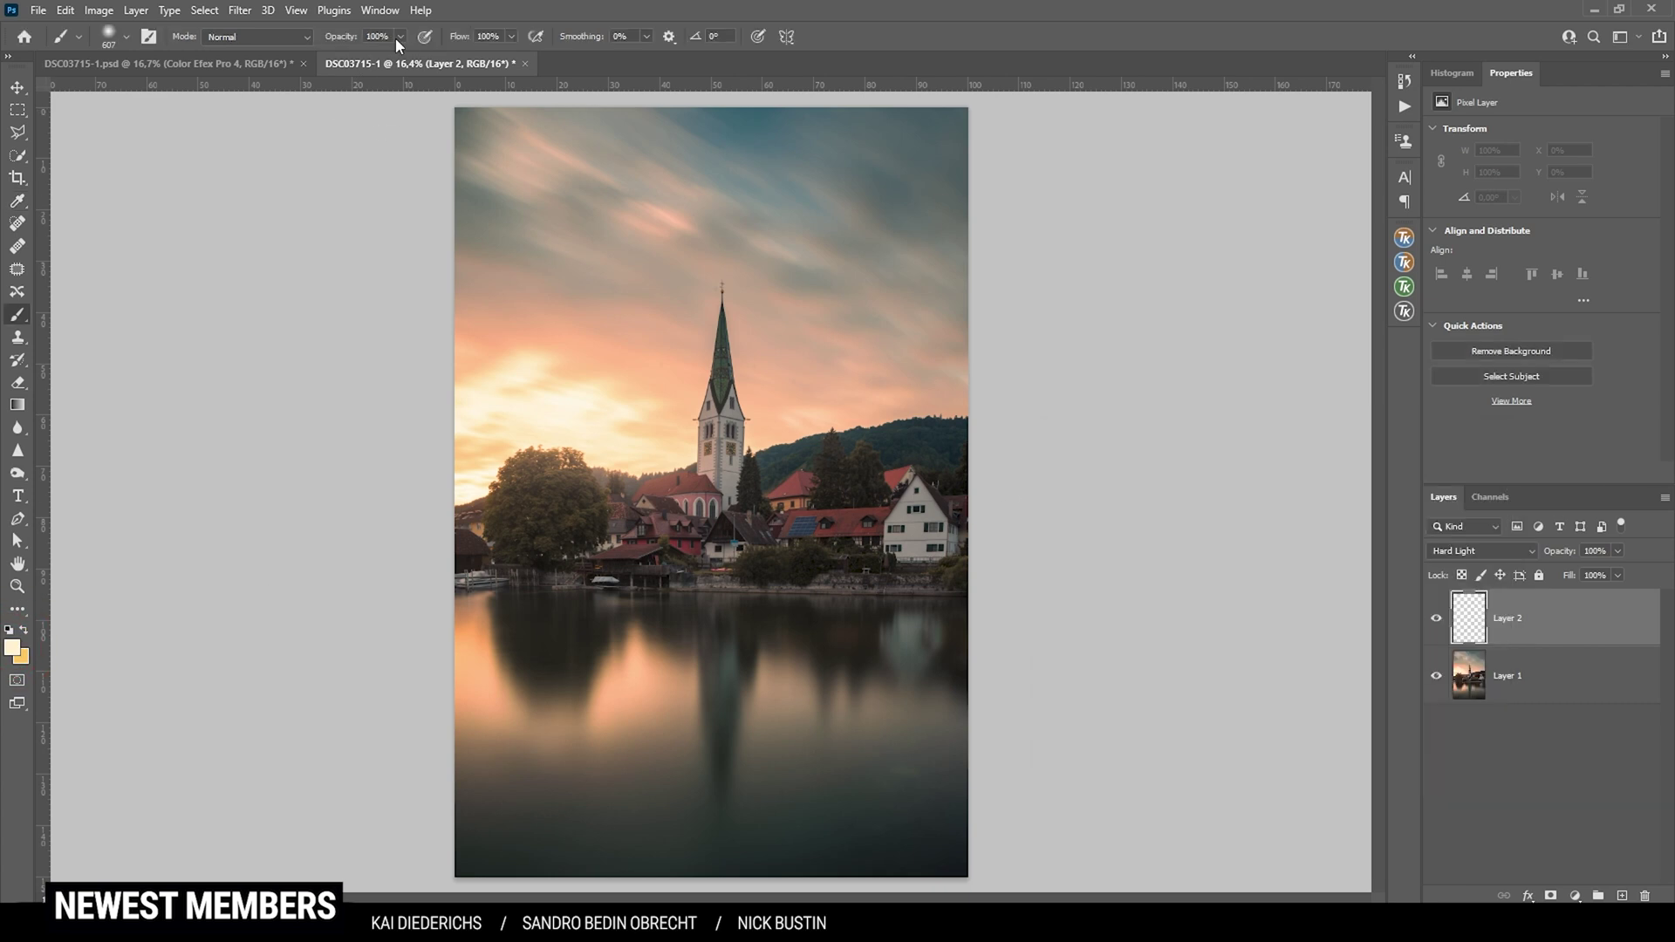
click(400, 36)
drag(328, 62, 330, 61)
Paint soft warm glow over the sky near the sun, the church and the water reflection
drag(550, 449, 576, 450)
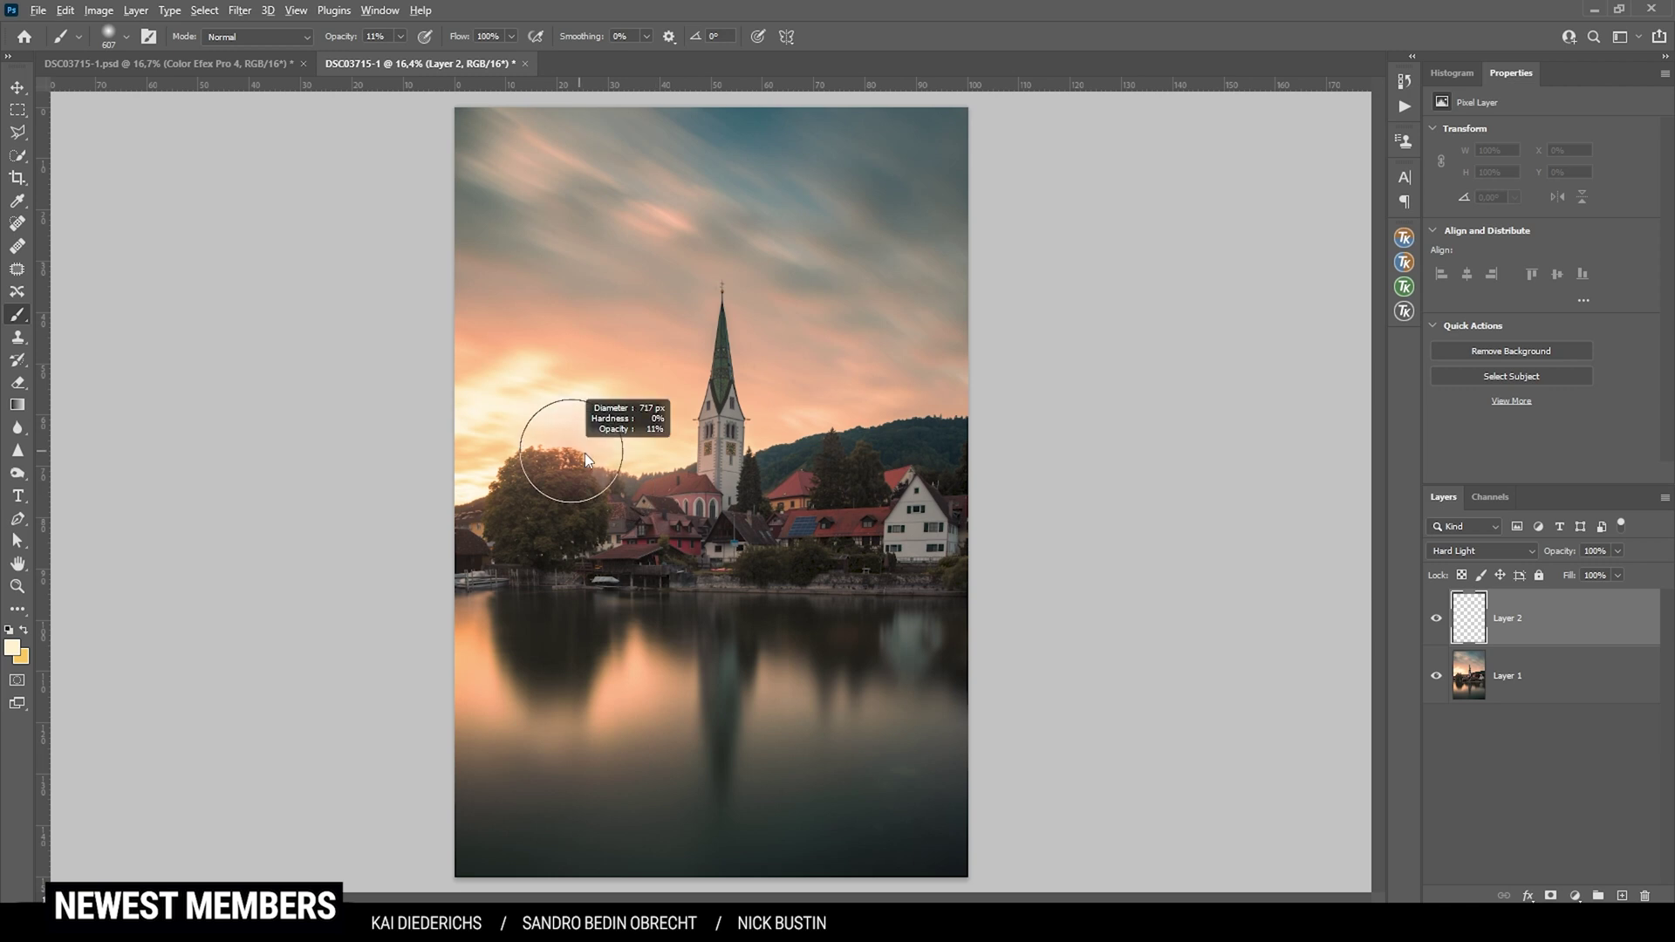
mouse_move(466, 484)
mouse_down()
mouse_move(513, 393)
mouse_move(621, 438)
mouse_move(643, 411)
mouse_move(558, 451)
mouse_up()
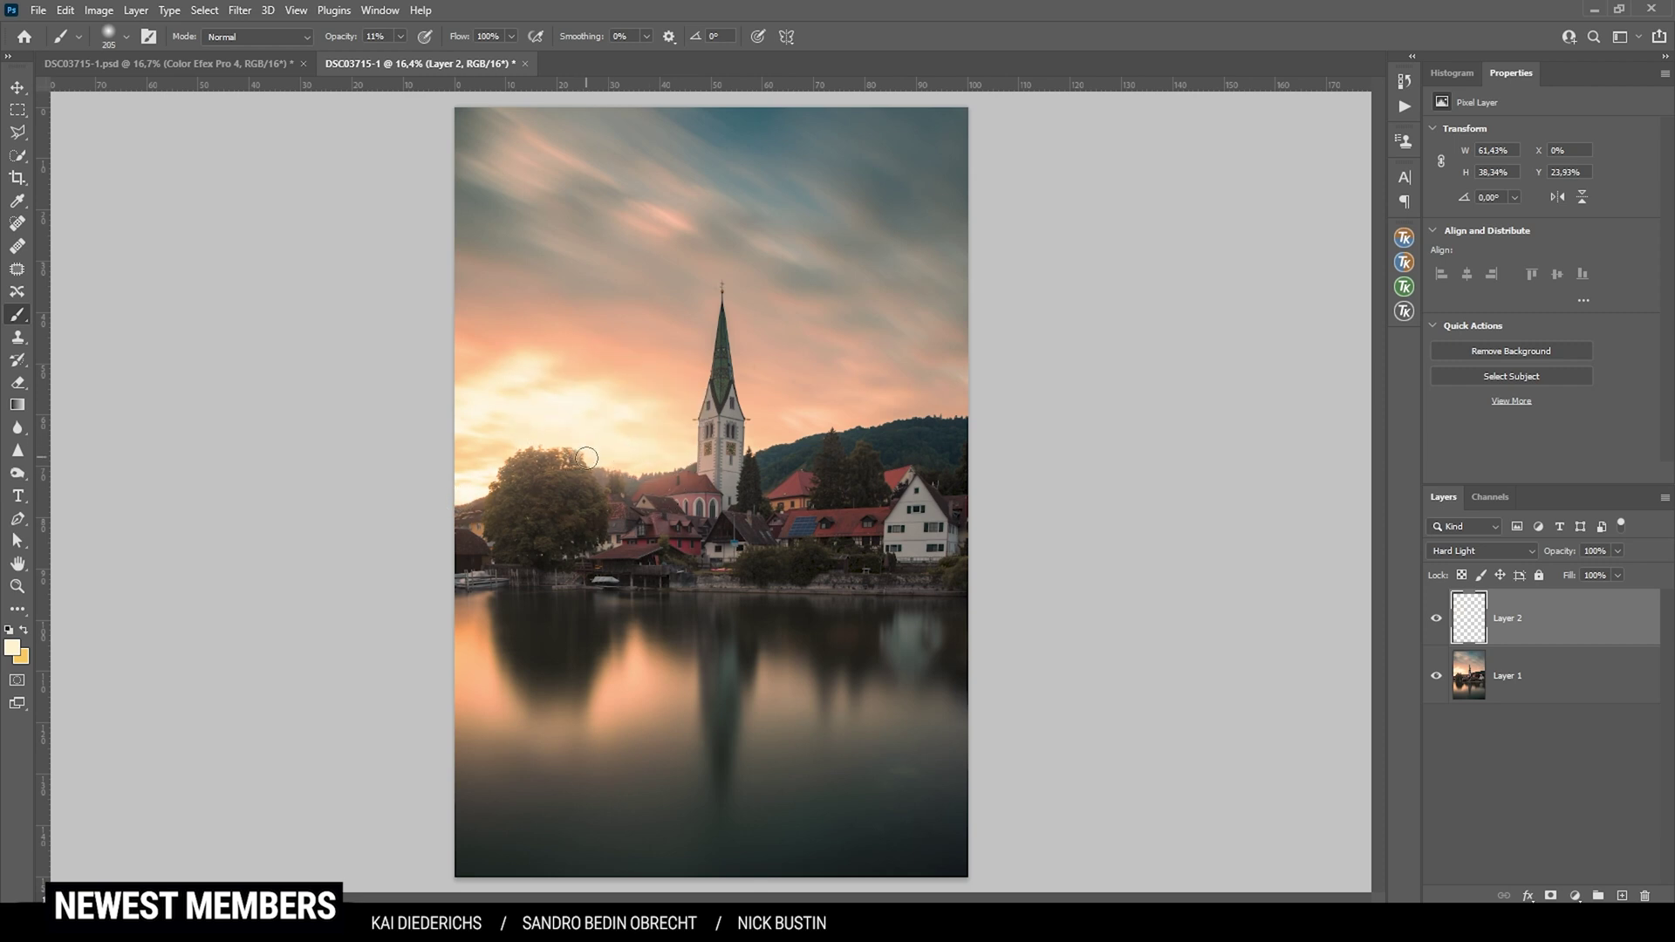
click(692, 456)
mouse_move(686, 705)
mouse_down()
mouse_move(629, 692)
mouse_move(636, 643)
mouse_move(663, 681)
mouse_up()
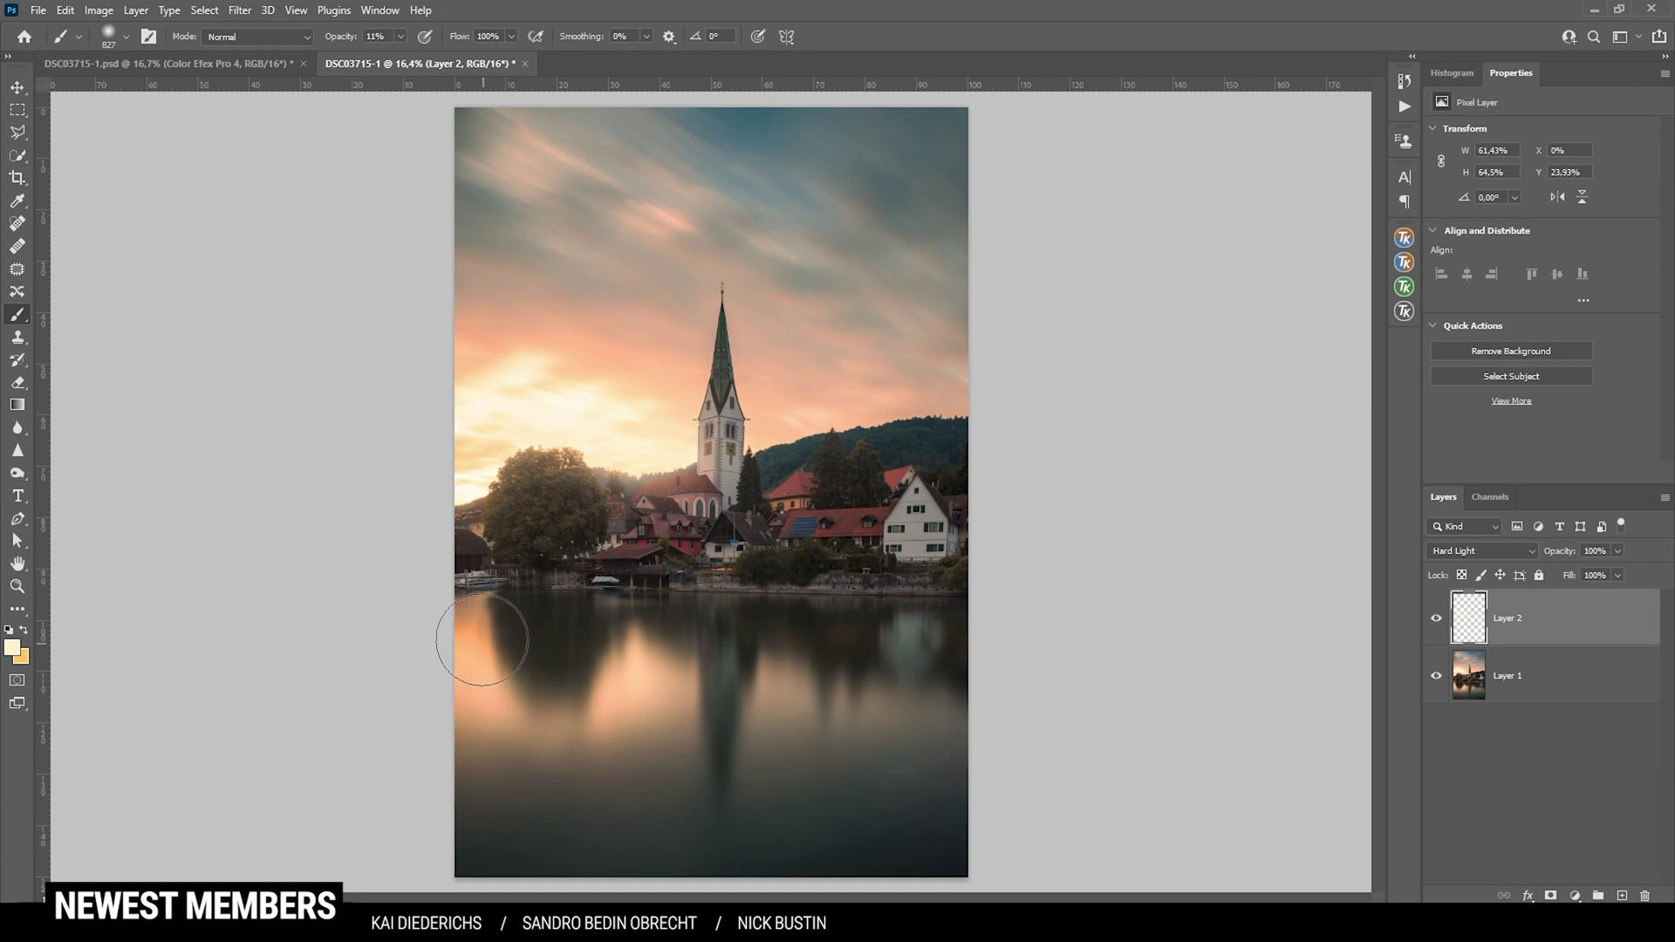
drag(476, 635, 471, 663)
click(651, 677)
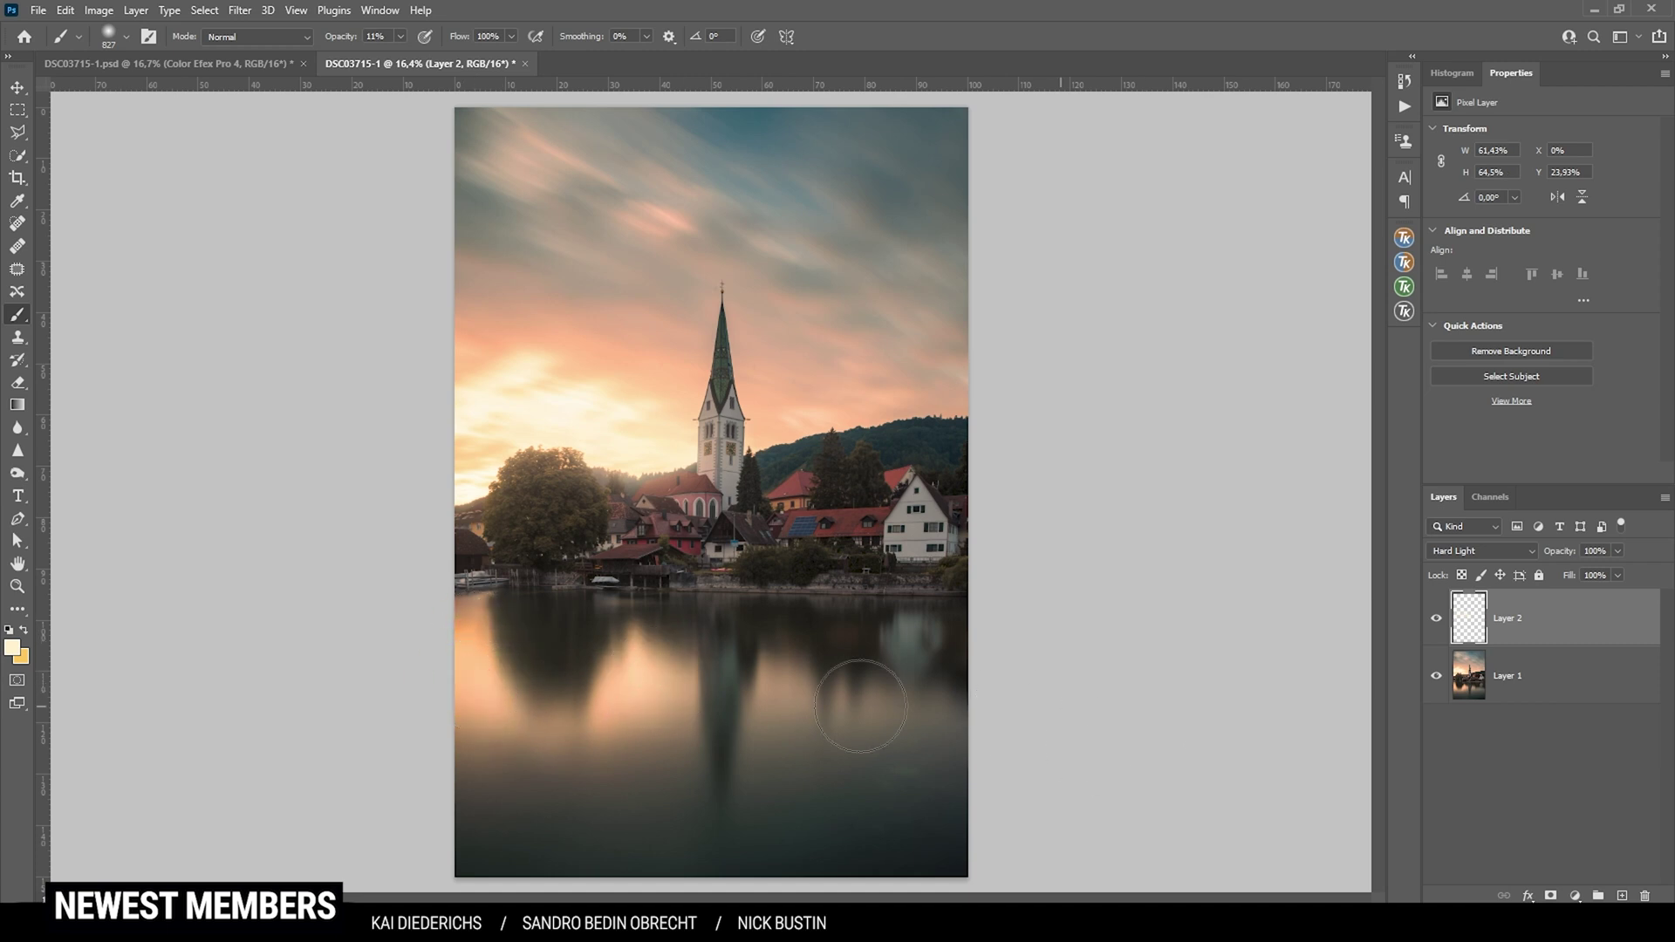
click(636, 636)
key(bracketleft)
key(bracketleft)
key(bracketleft)
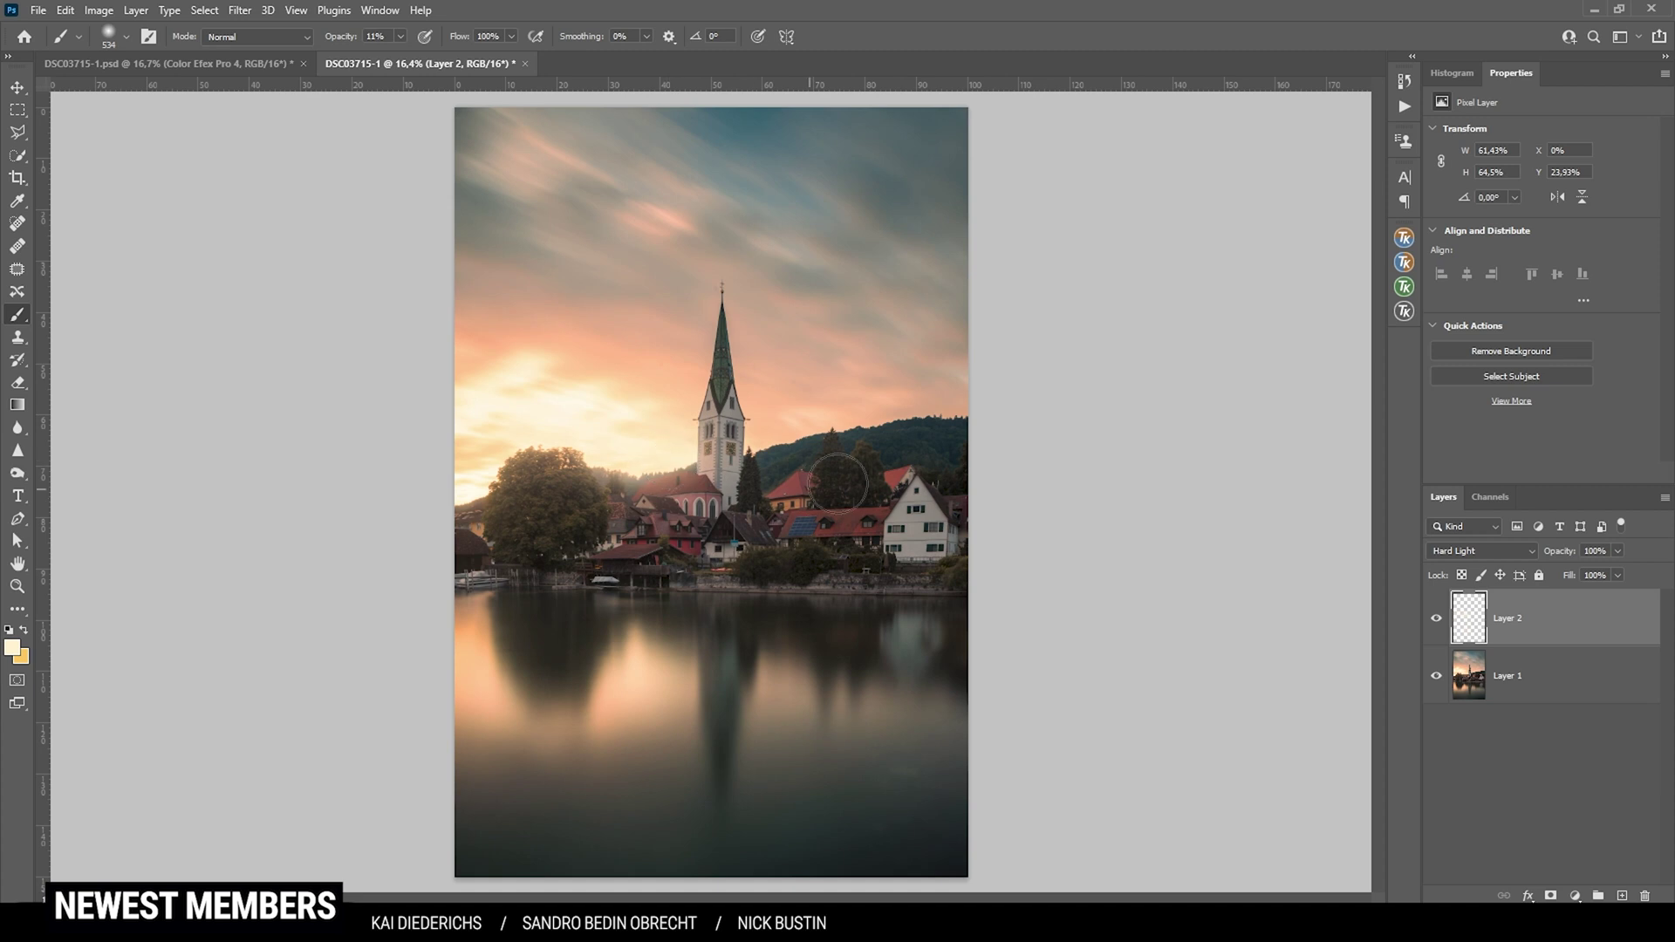
Add a Curves 1 layer, drag the Red channel's top point up-left, then select all layers
click(1573, 896)
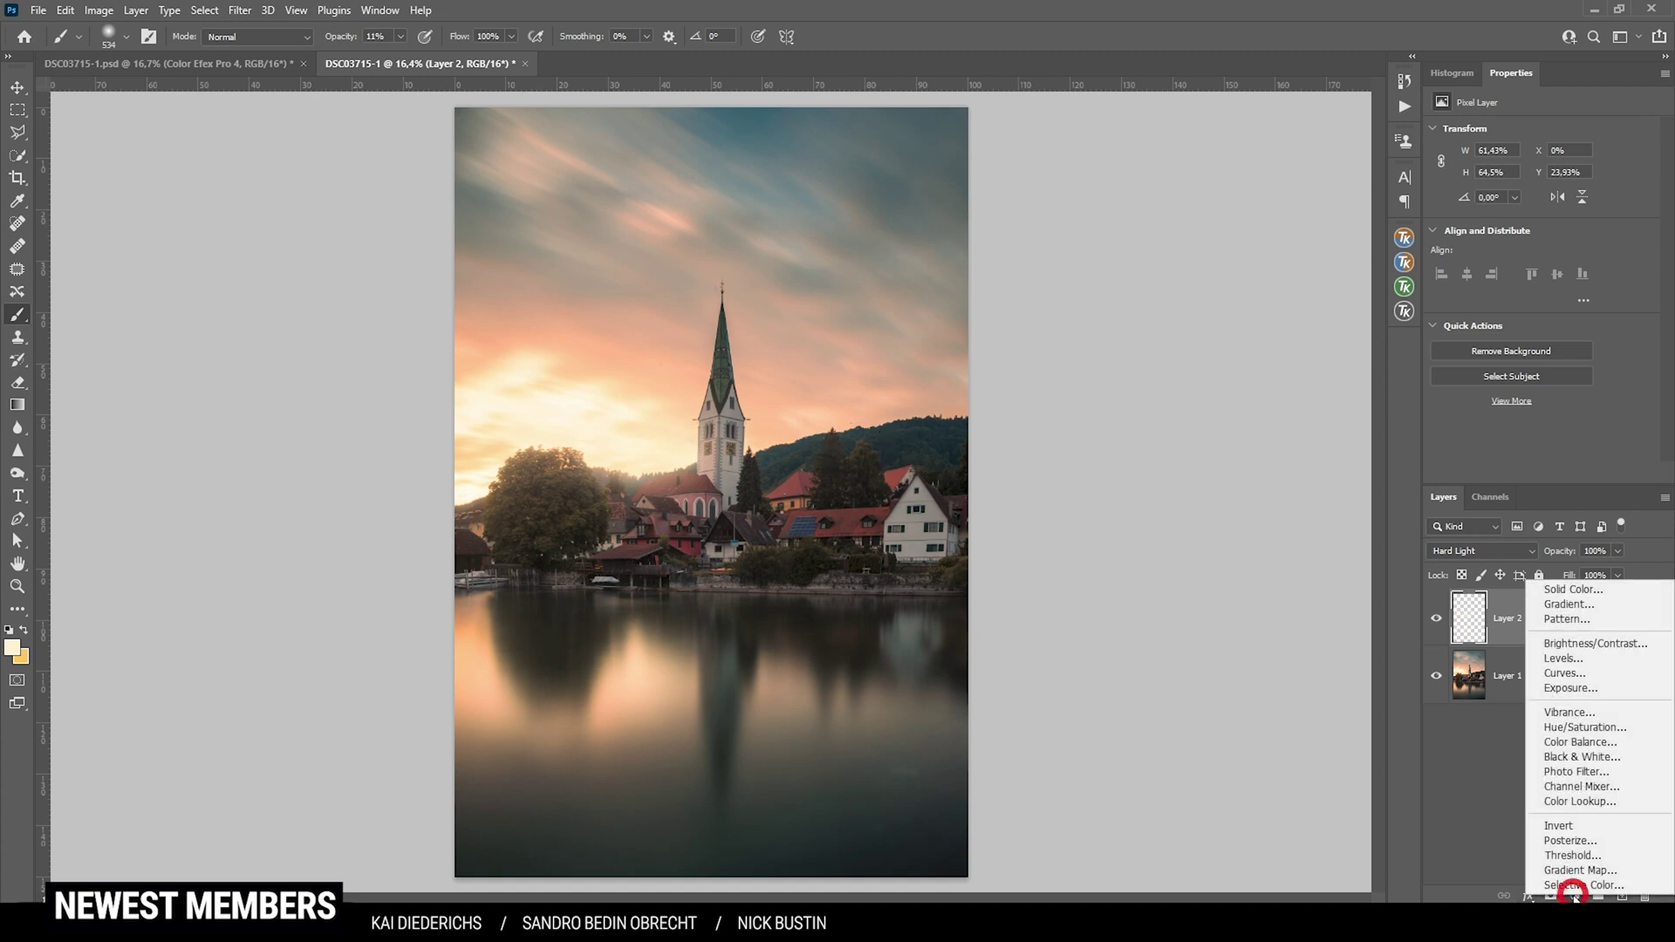
click(1605, 680)
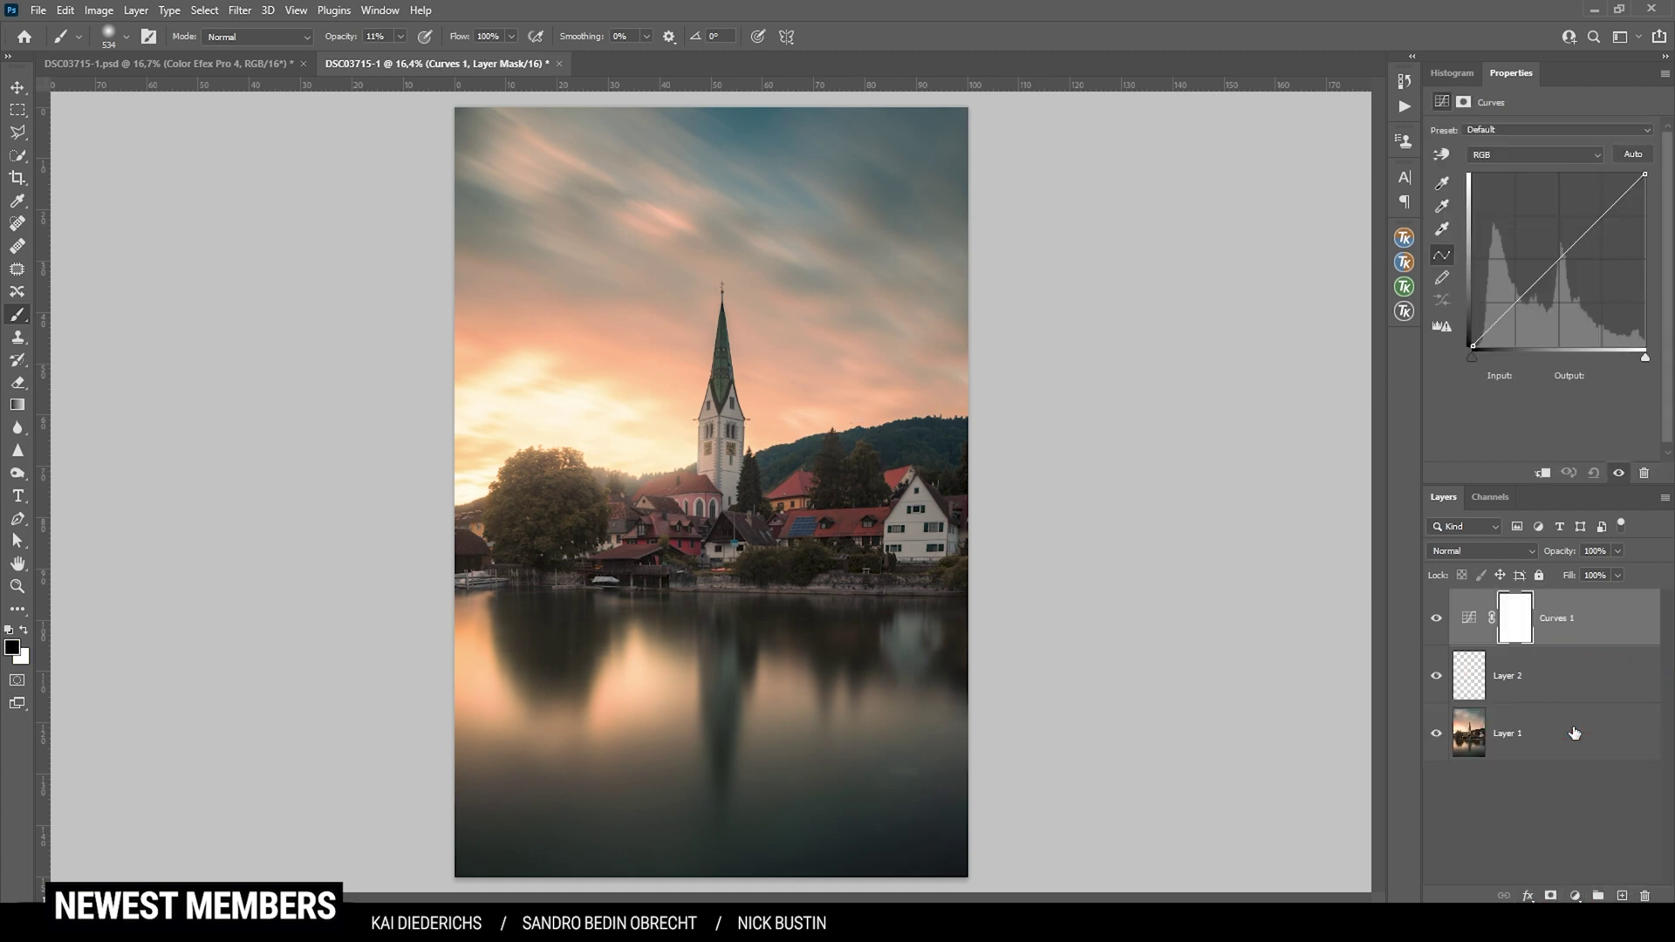
click(1516, 154)
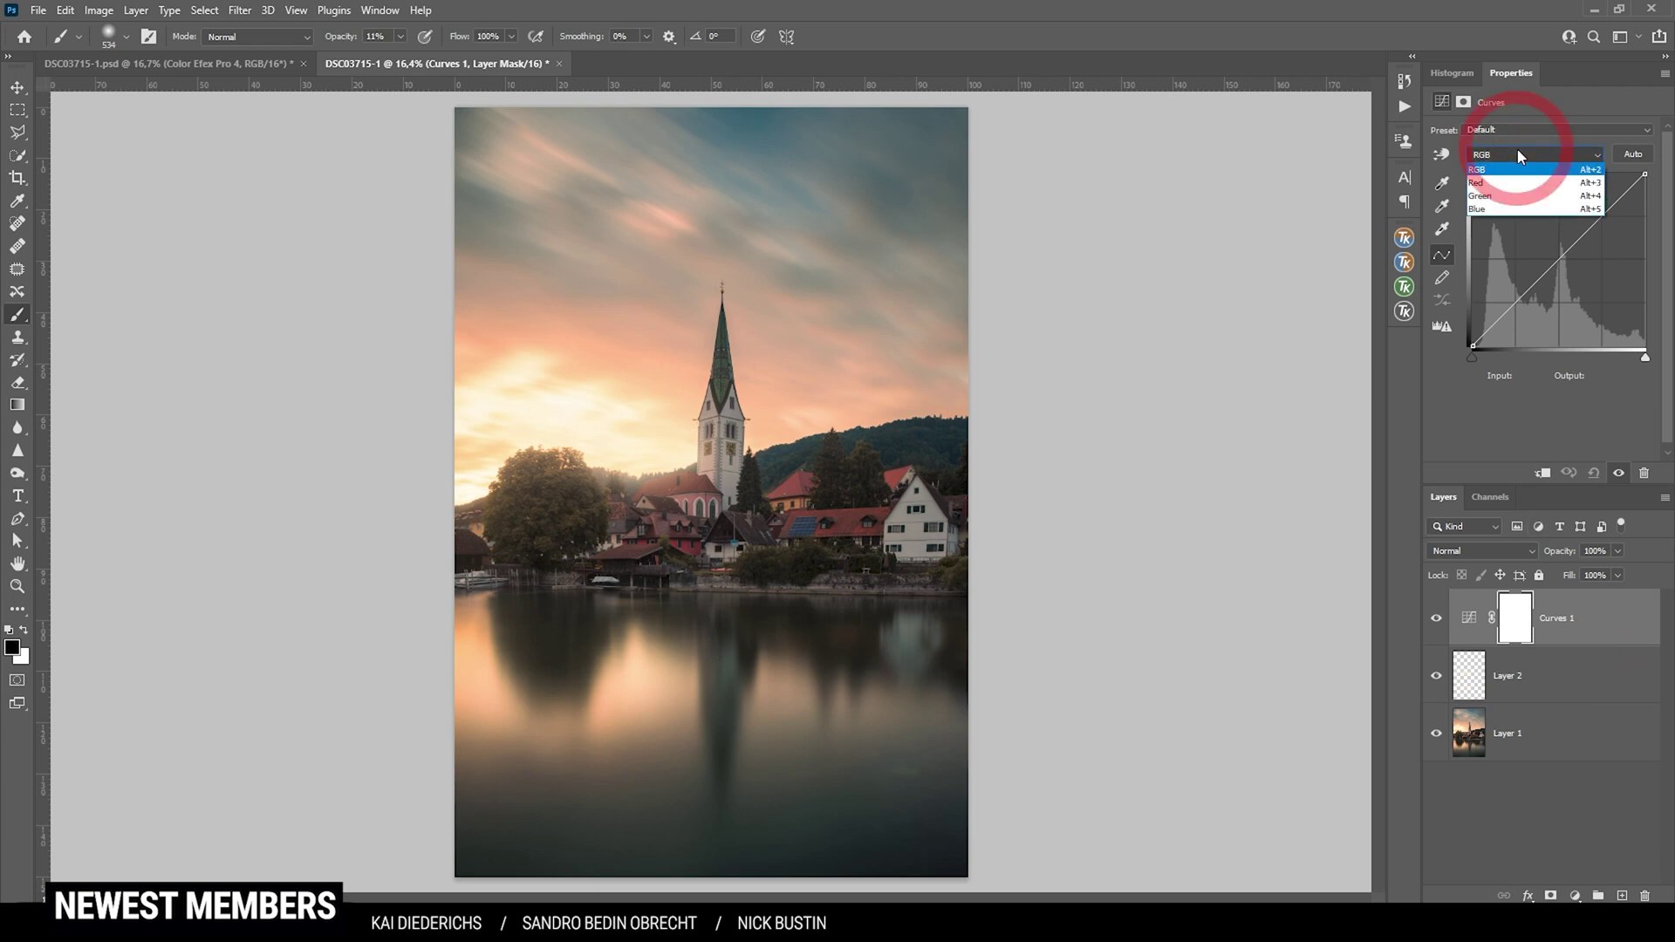
click(1491, 185)
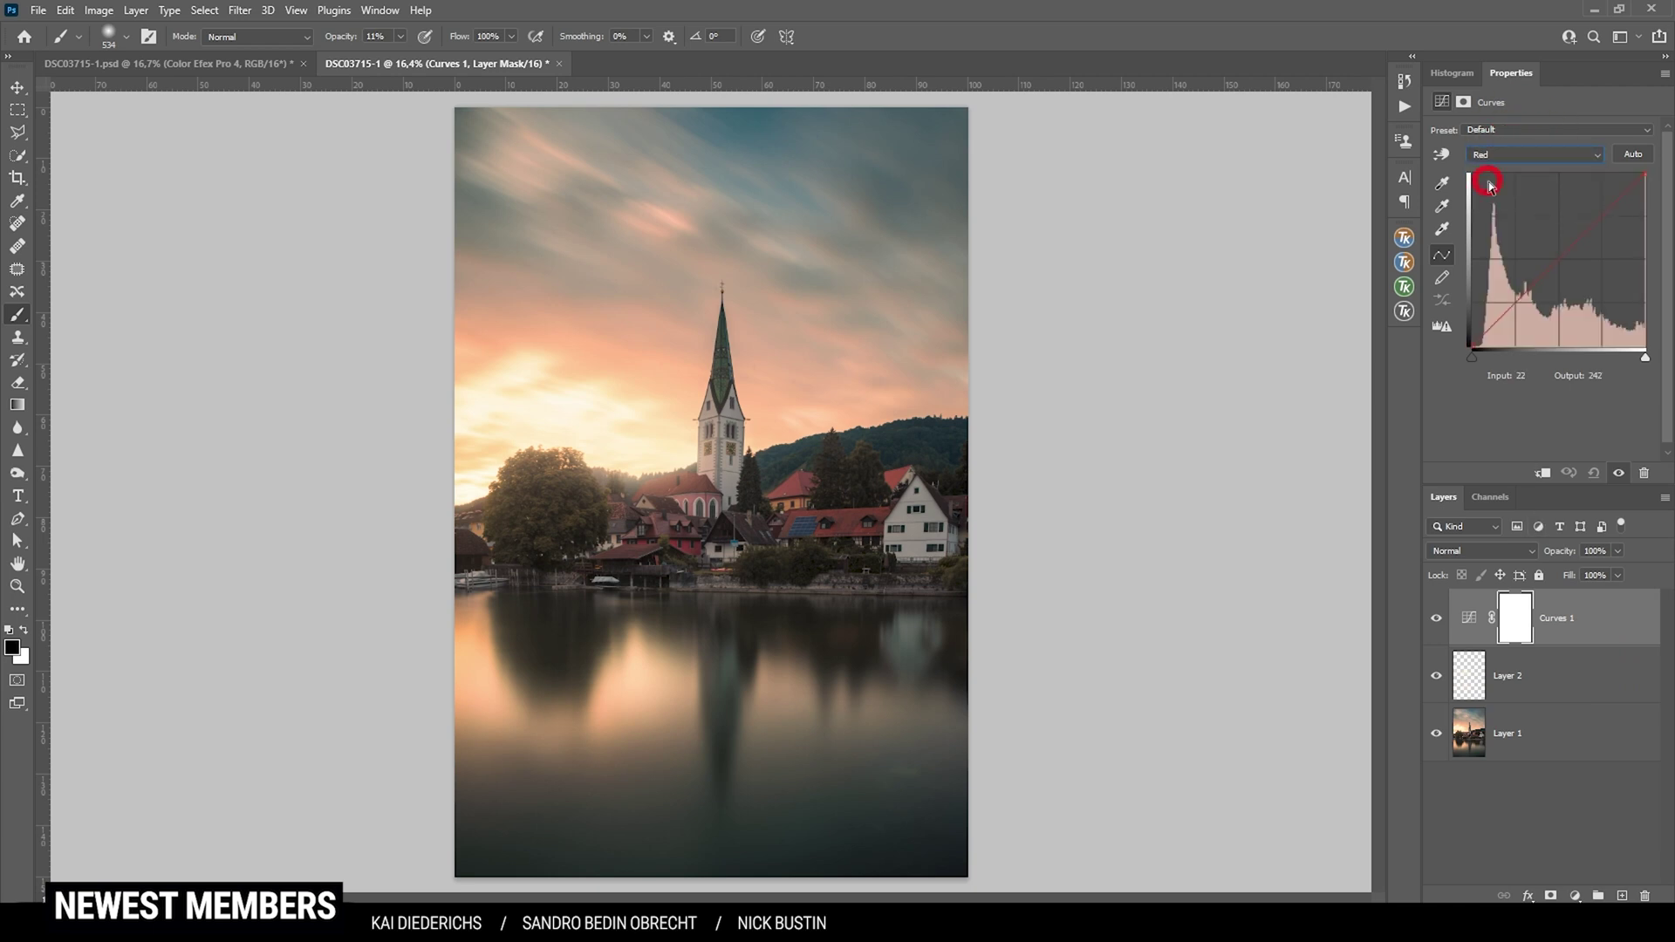
click(1644, 173)
drag(1643, 174, 1629, 162)
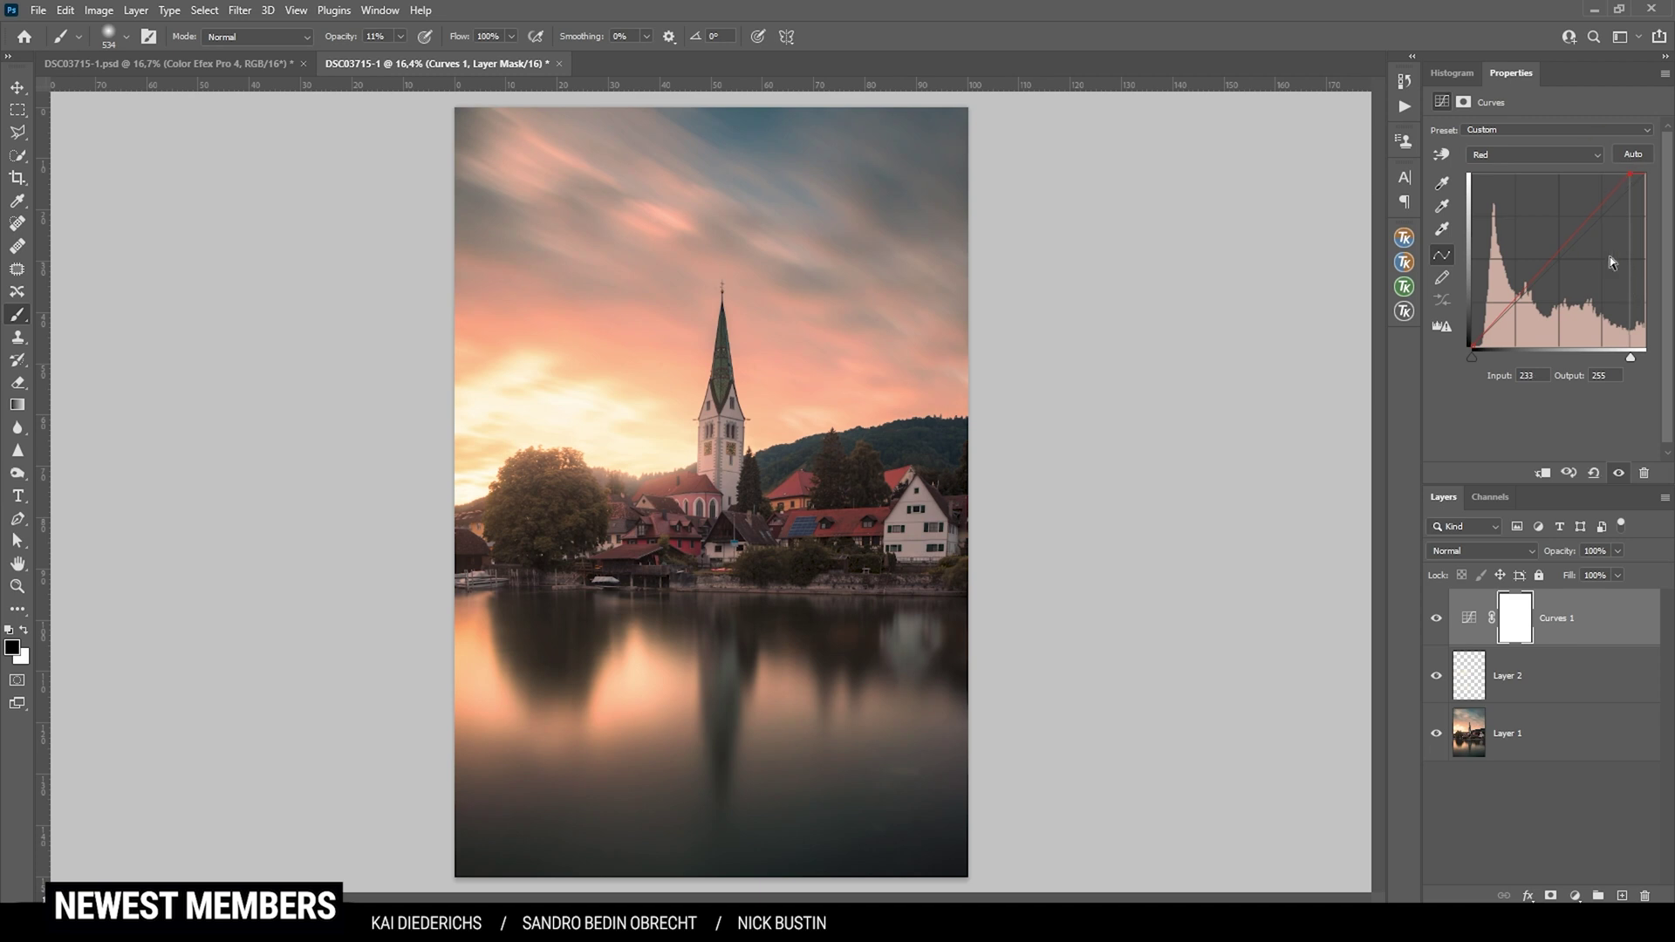
key(alt+2)
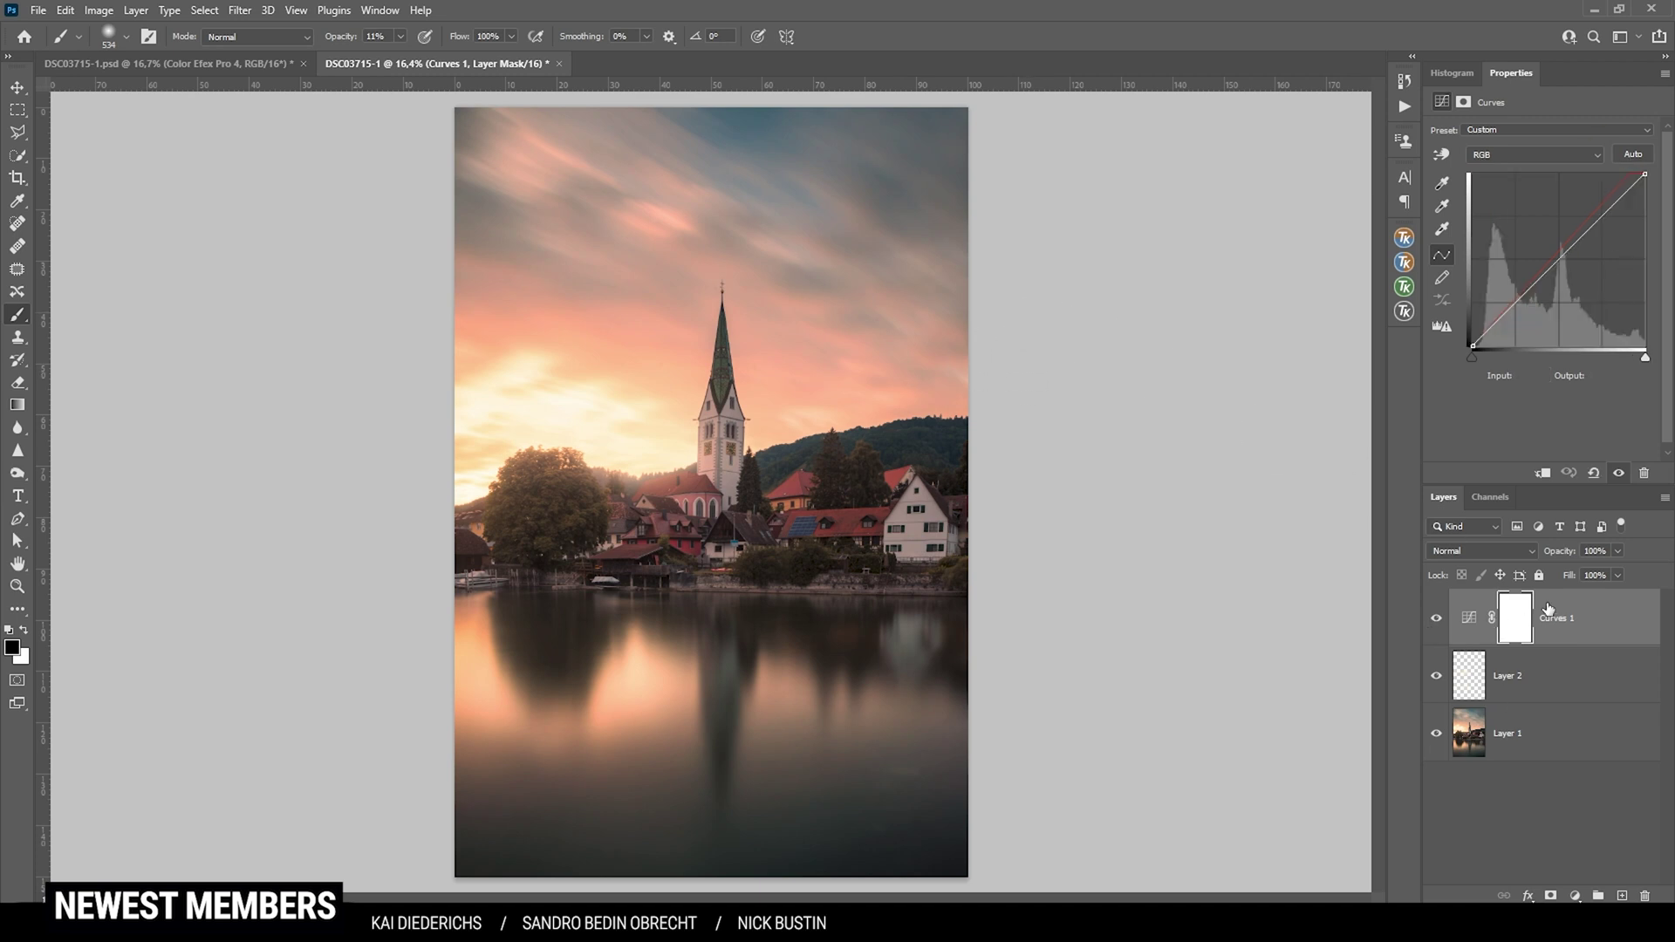
shift+click(1506, 752)
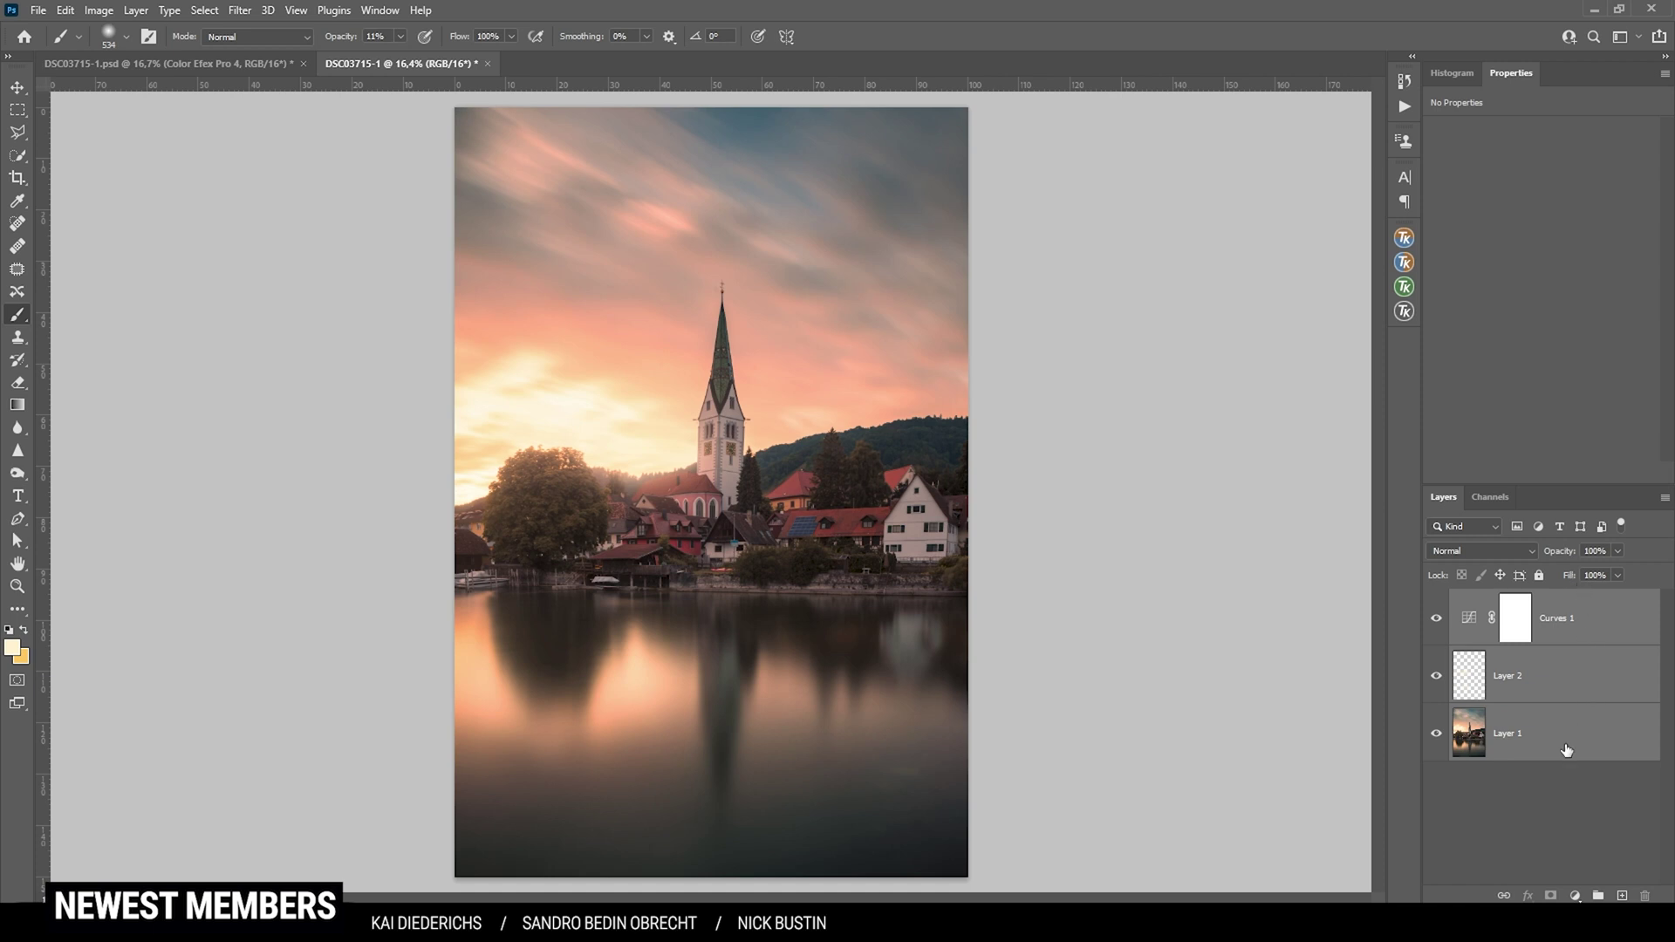
Merge the layers and apply Color Efex Pro 4 Brilliance/Warmth with Warmth raised to 7%
key(ctrl+e)
click(248, 11)
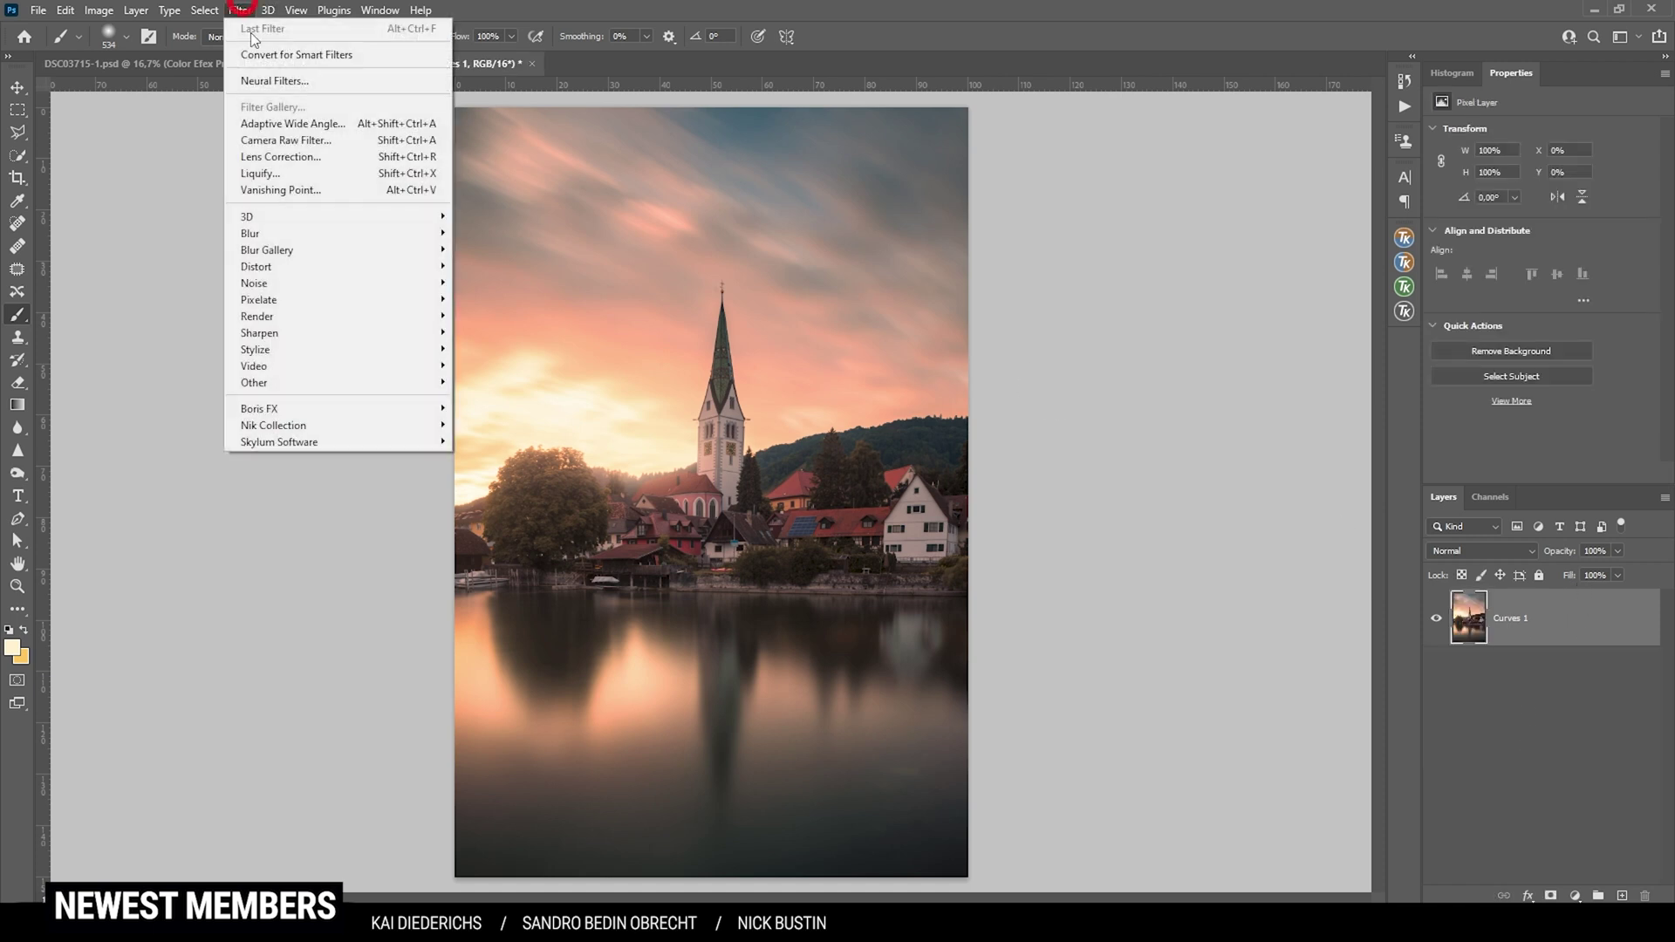
mouse_move(346, 435)
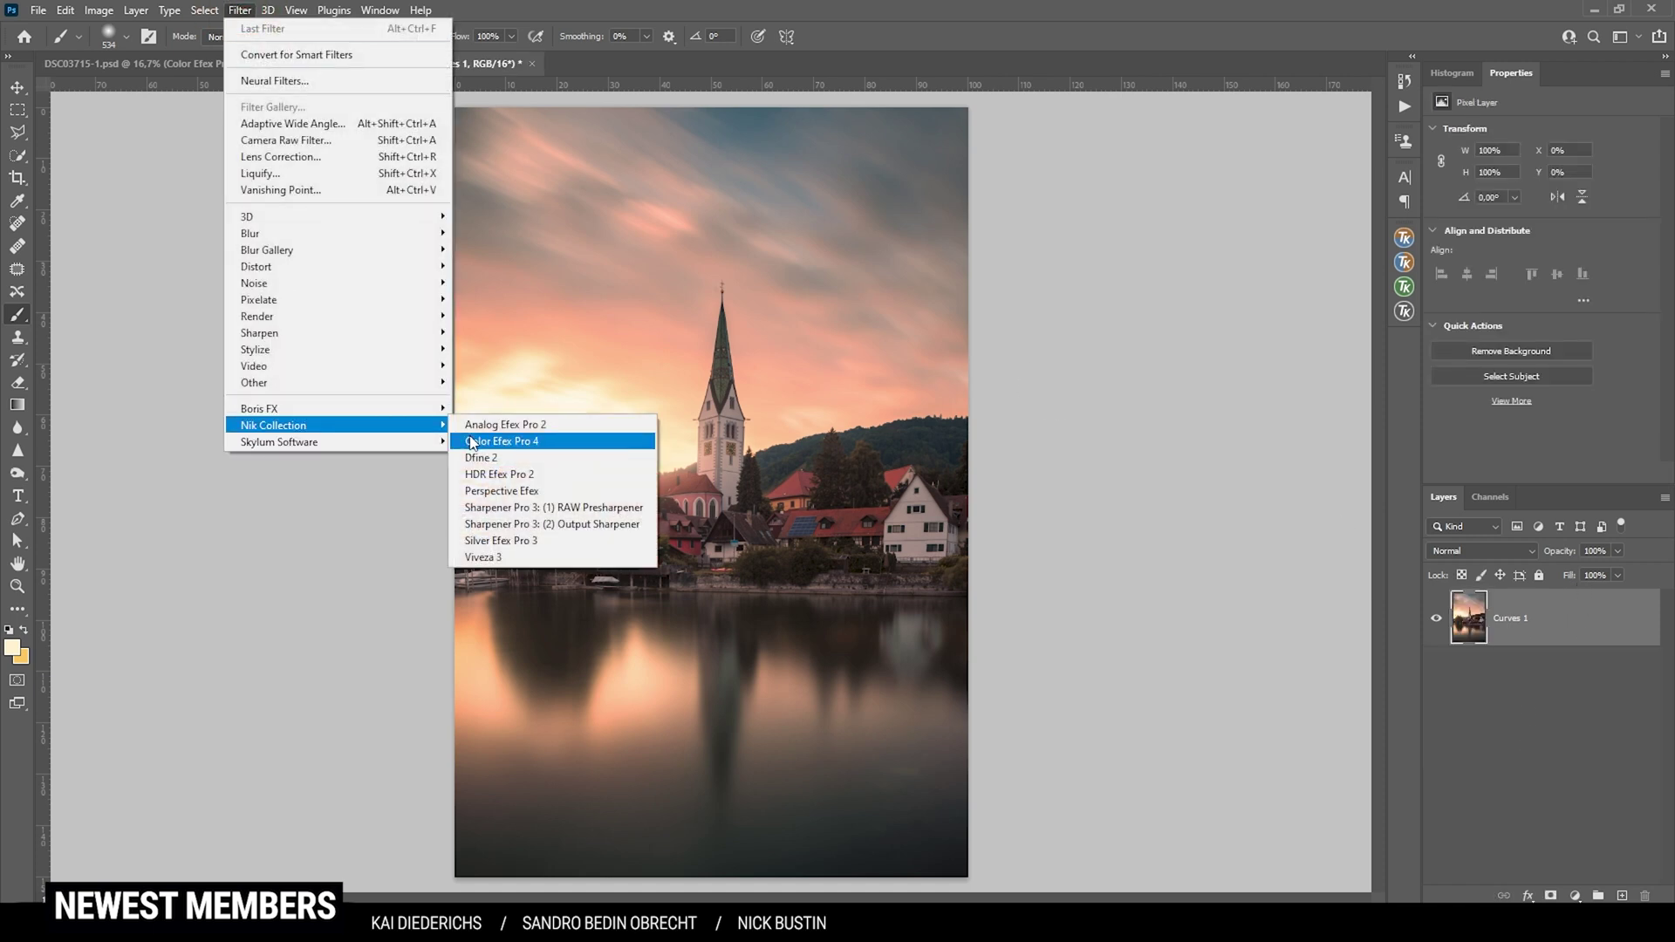
click(523, 440)
click(129, 253)
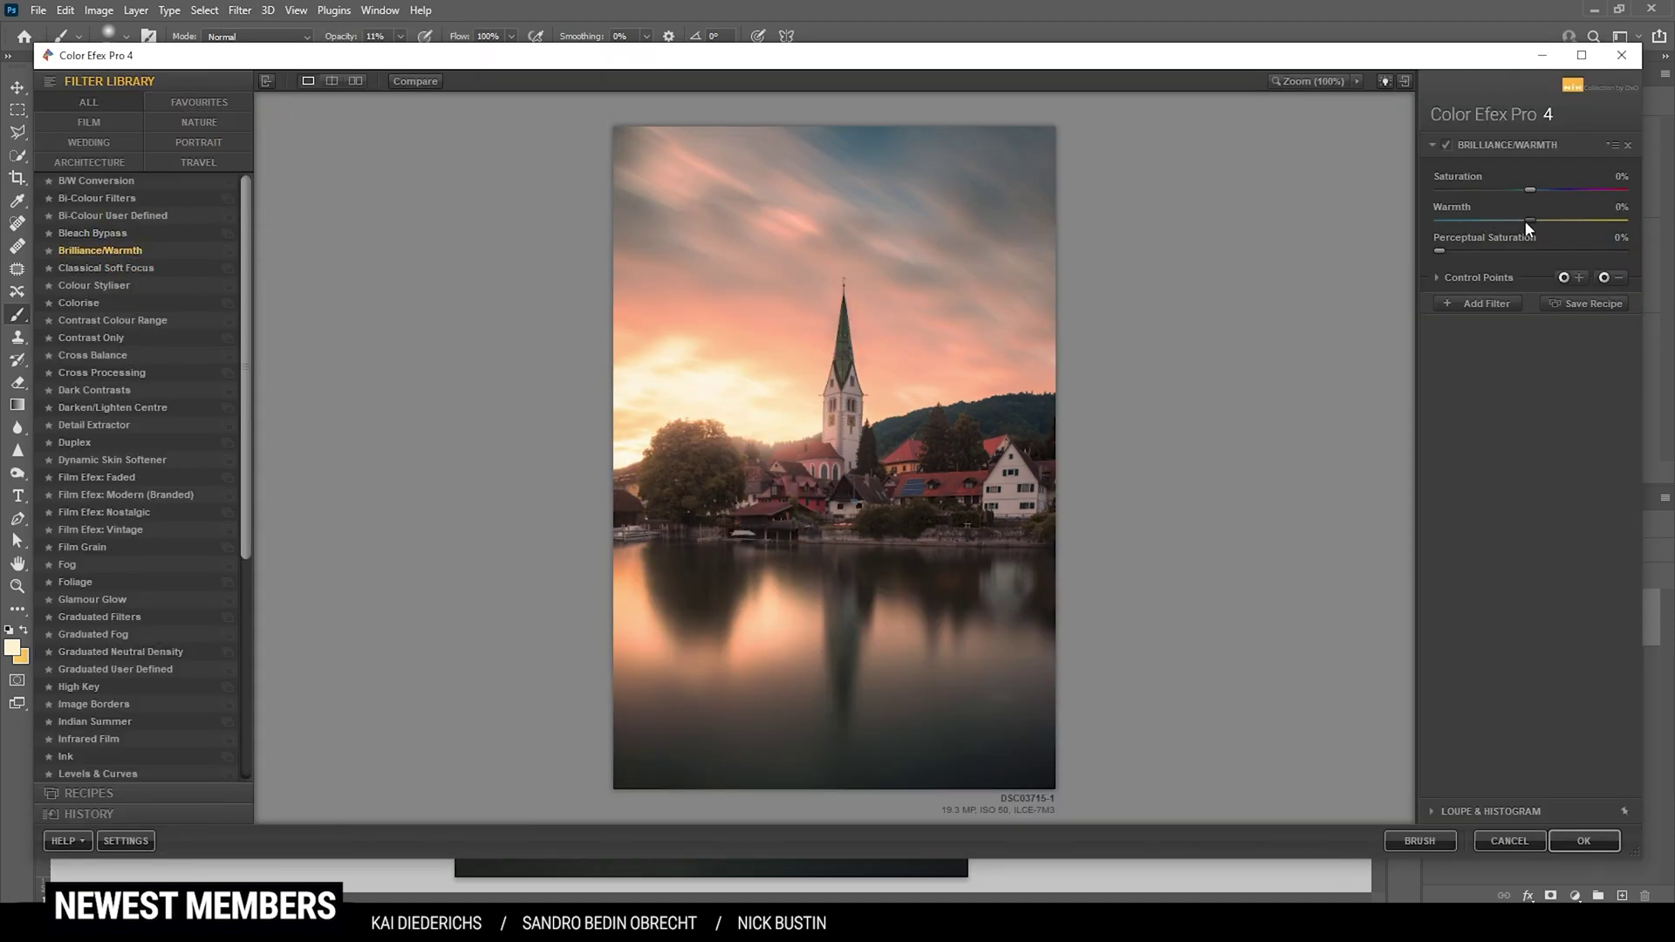
drag(1530, 219, 1533, 220)
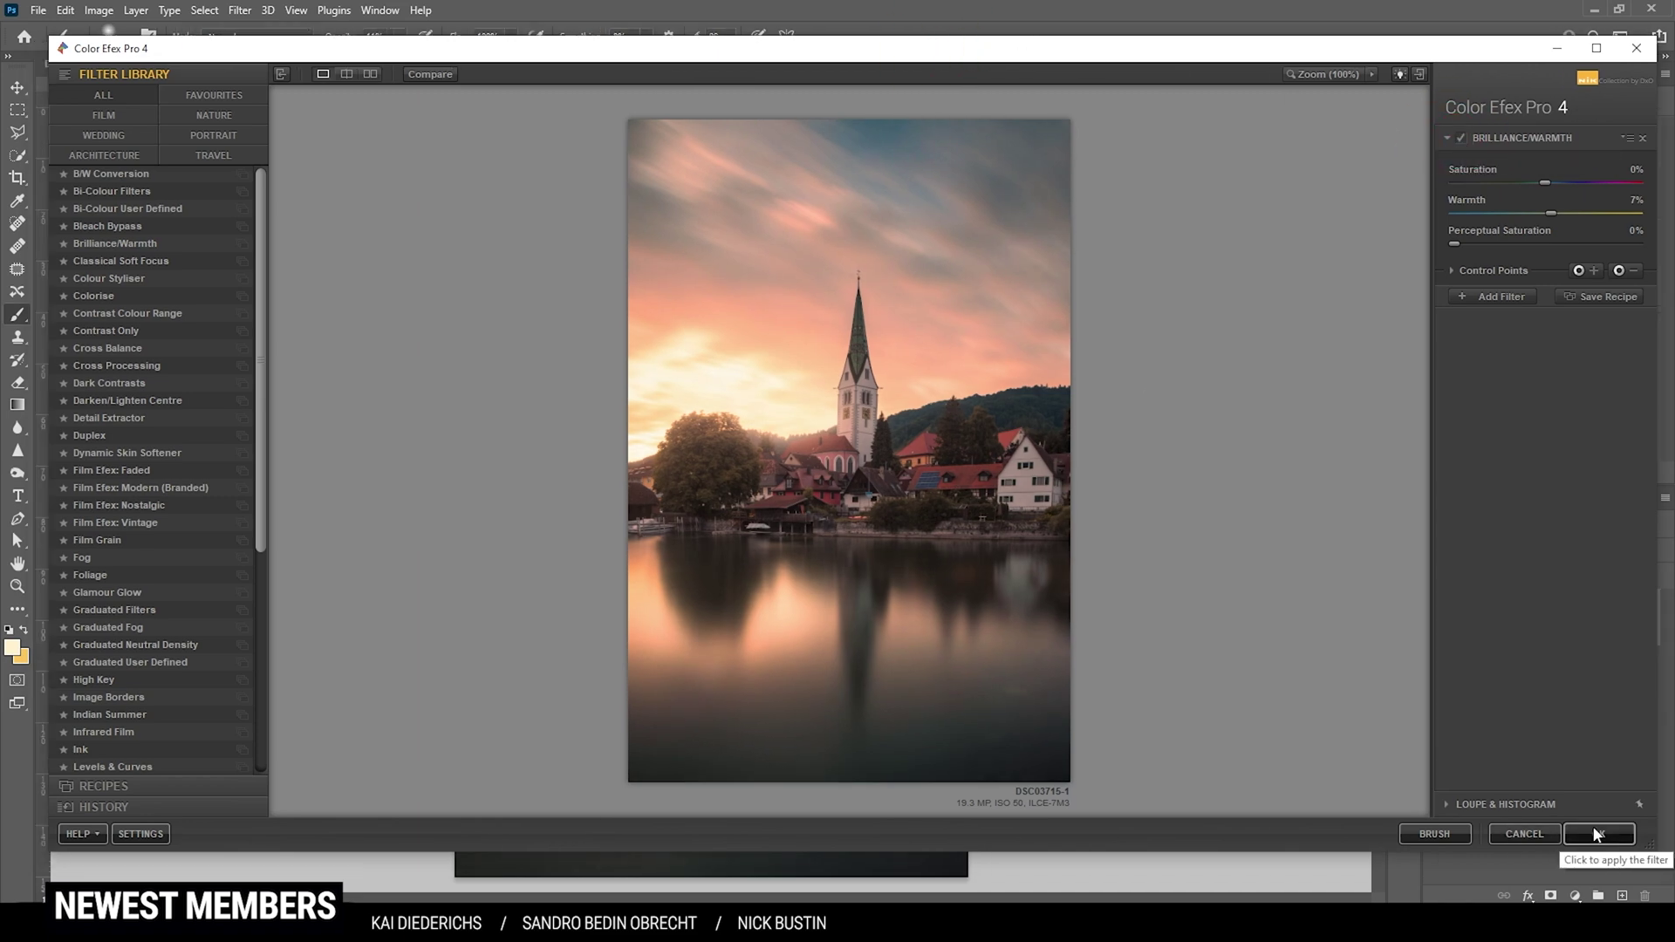
click(1597, 834)
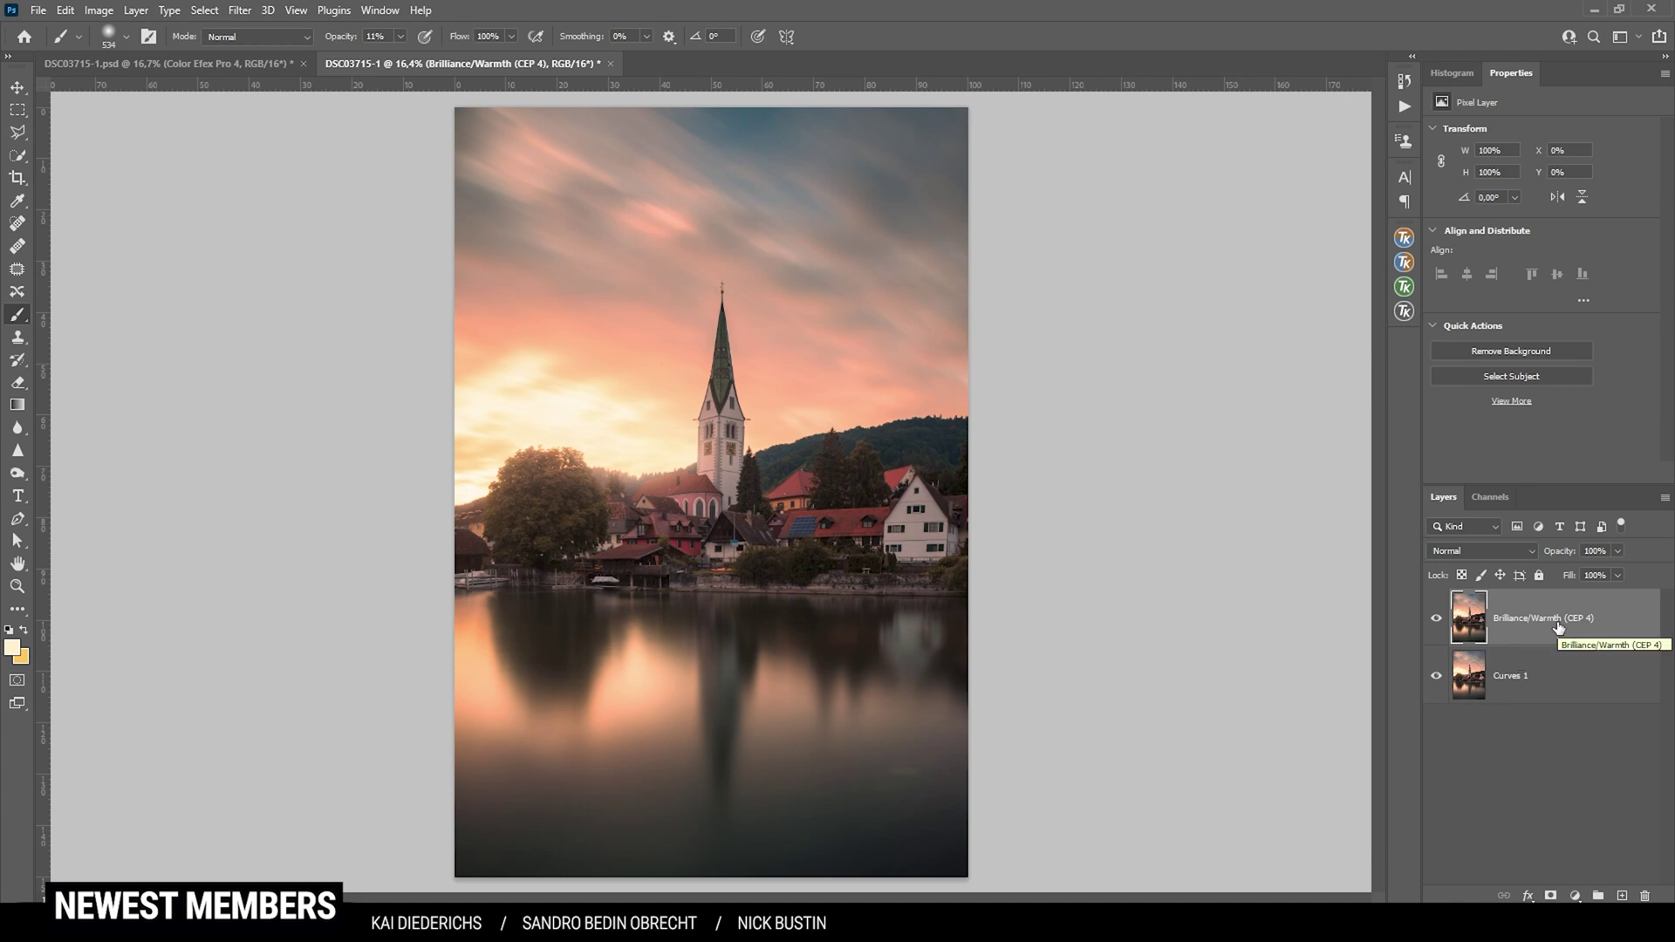
Run Color Efex Pro 4 again and apply Glamour Glow at 27% glow, 3% glow warmth
click(240, 9)
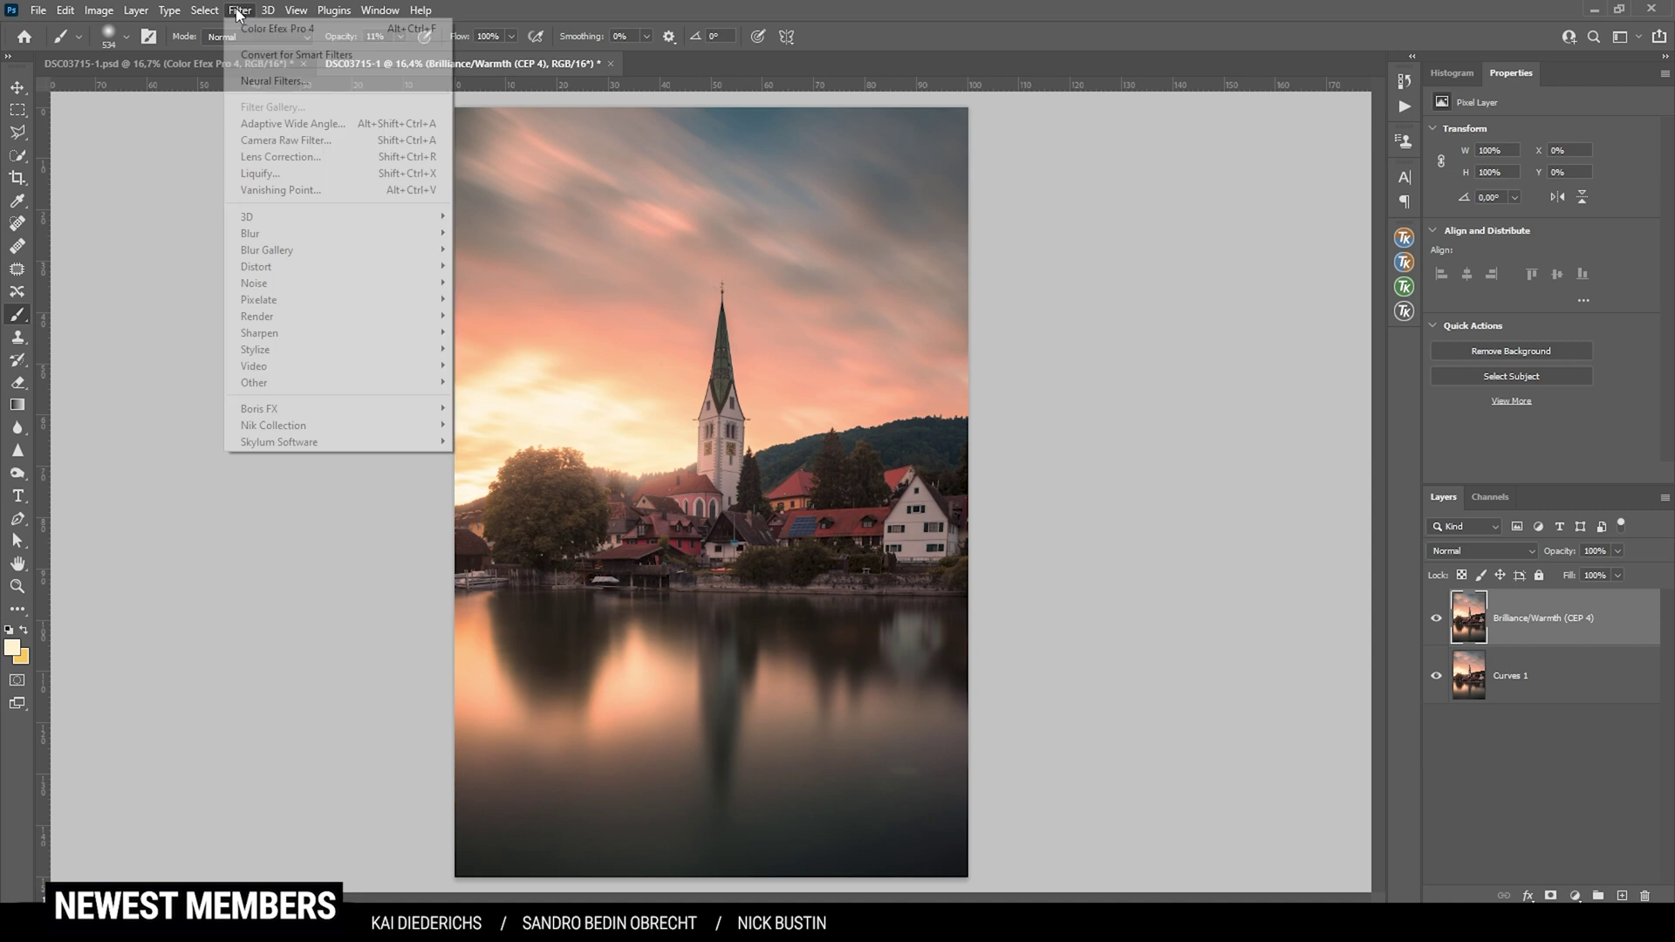
mouse_move(355, 425)
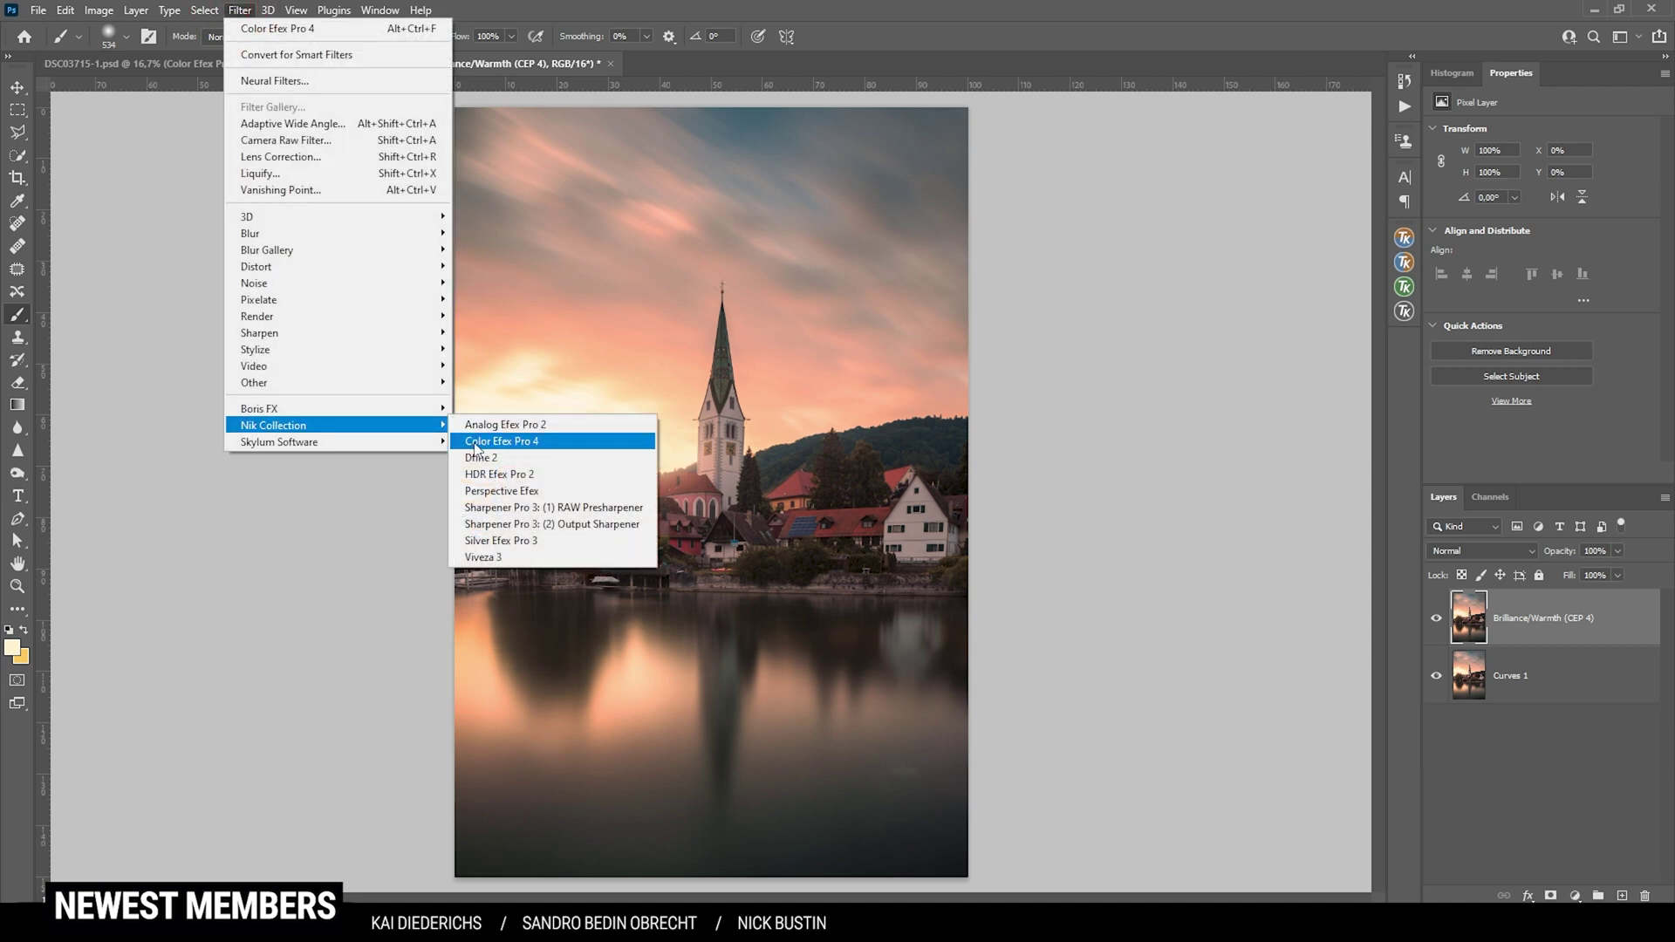
click(475, 449)
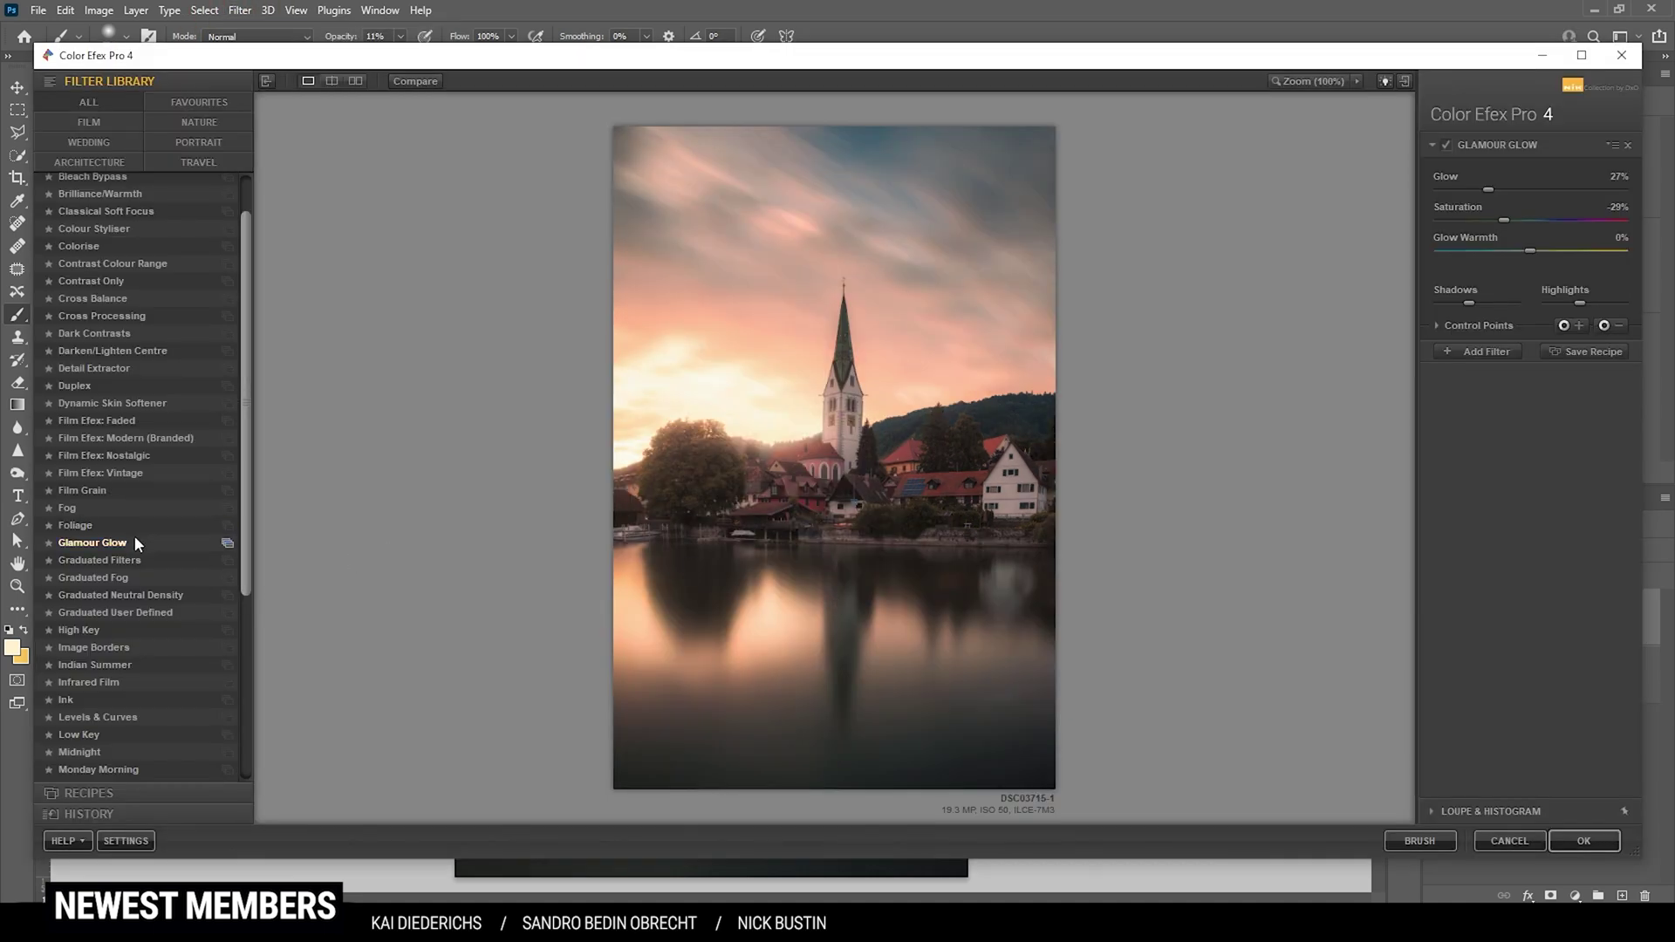
click(154, 541)
click(1584, 841)
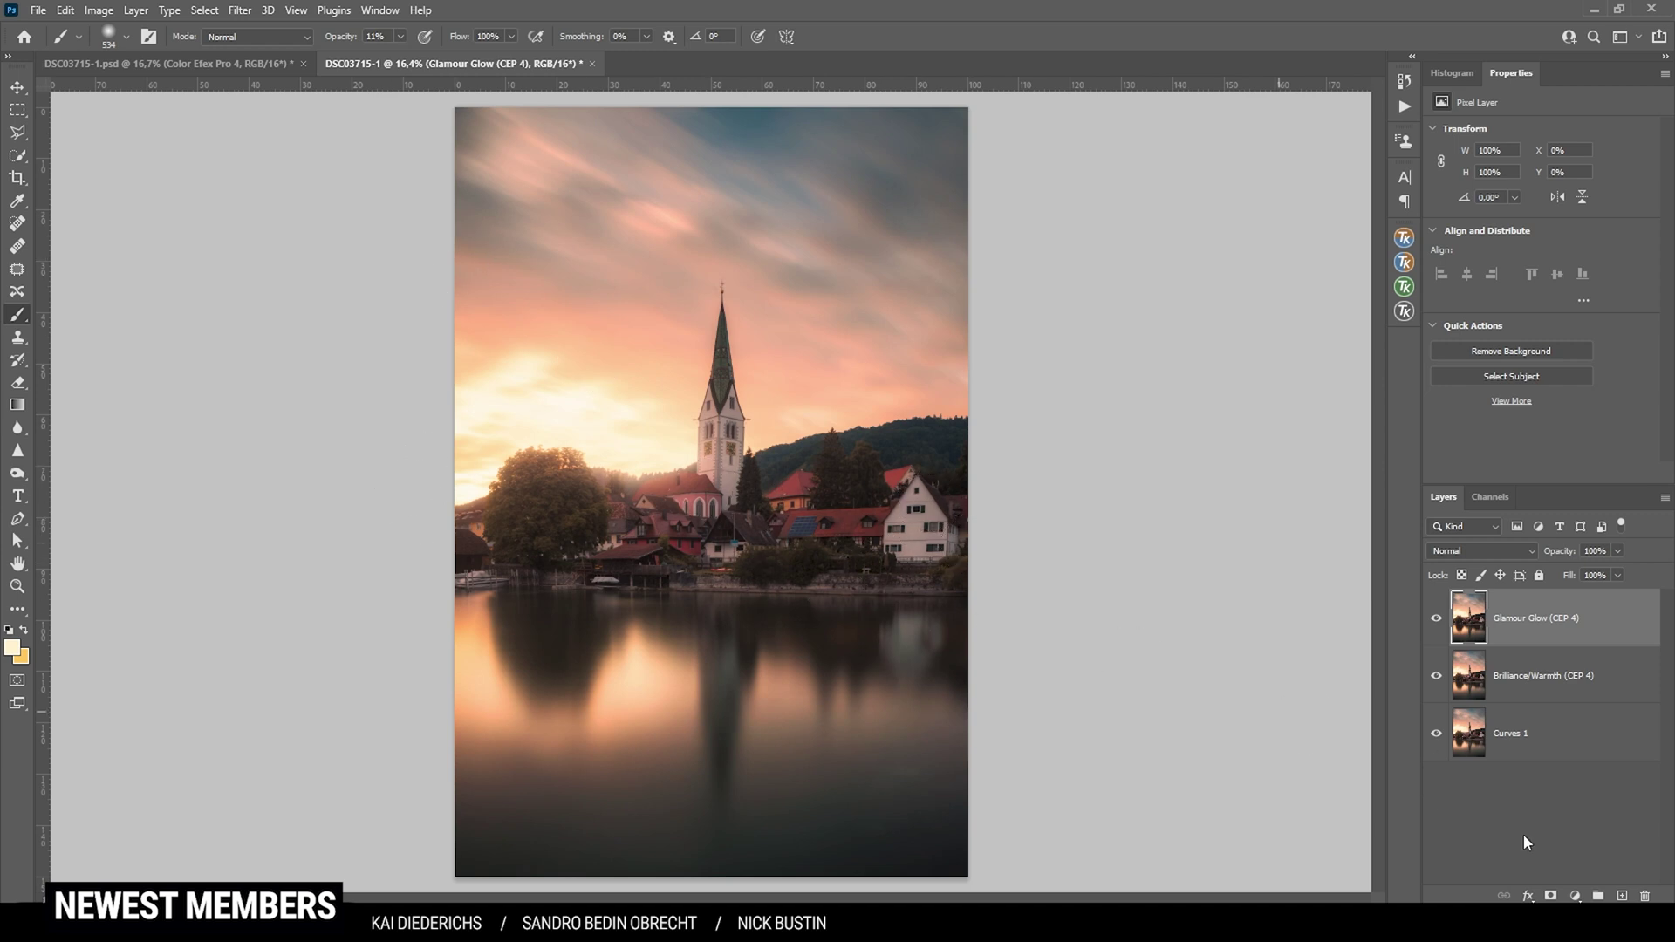
Add a layer mask to Glamour Glow, paint black at 100% over the village, then compare
click(1549, 896)
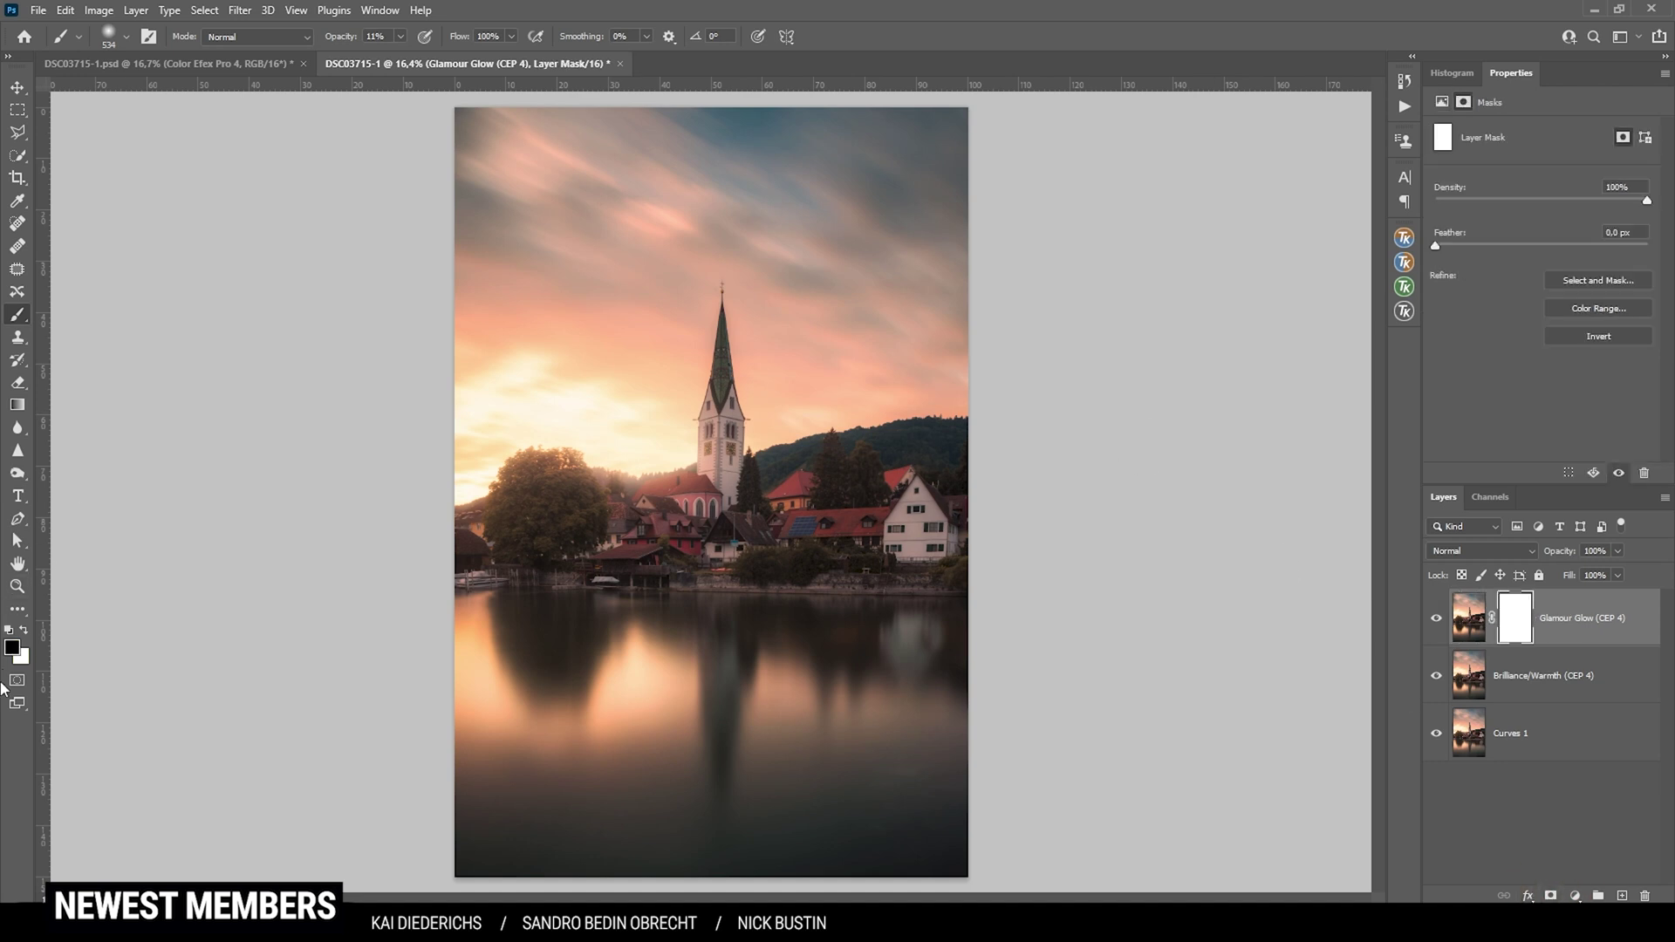
click(399, 35)
drag(391, 59, 478, 60)
key(bracketright)
mouse_move(863, 505)
mouse_down()
mouse_move(920, 479)
mouse_move(759, 568)
mouse_move(803, 568)
mouse_move(561, 535)
mouse_move(468, 550)
mouse_move(677, 554)
mouse_move(545, 621)
mouse_move(773, 579)
mouse_move(920, 590)
mouse_up()
click(1435, 621)
click(1432, 625)
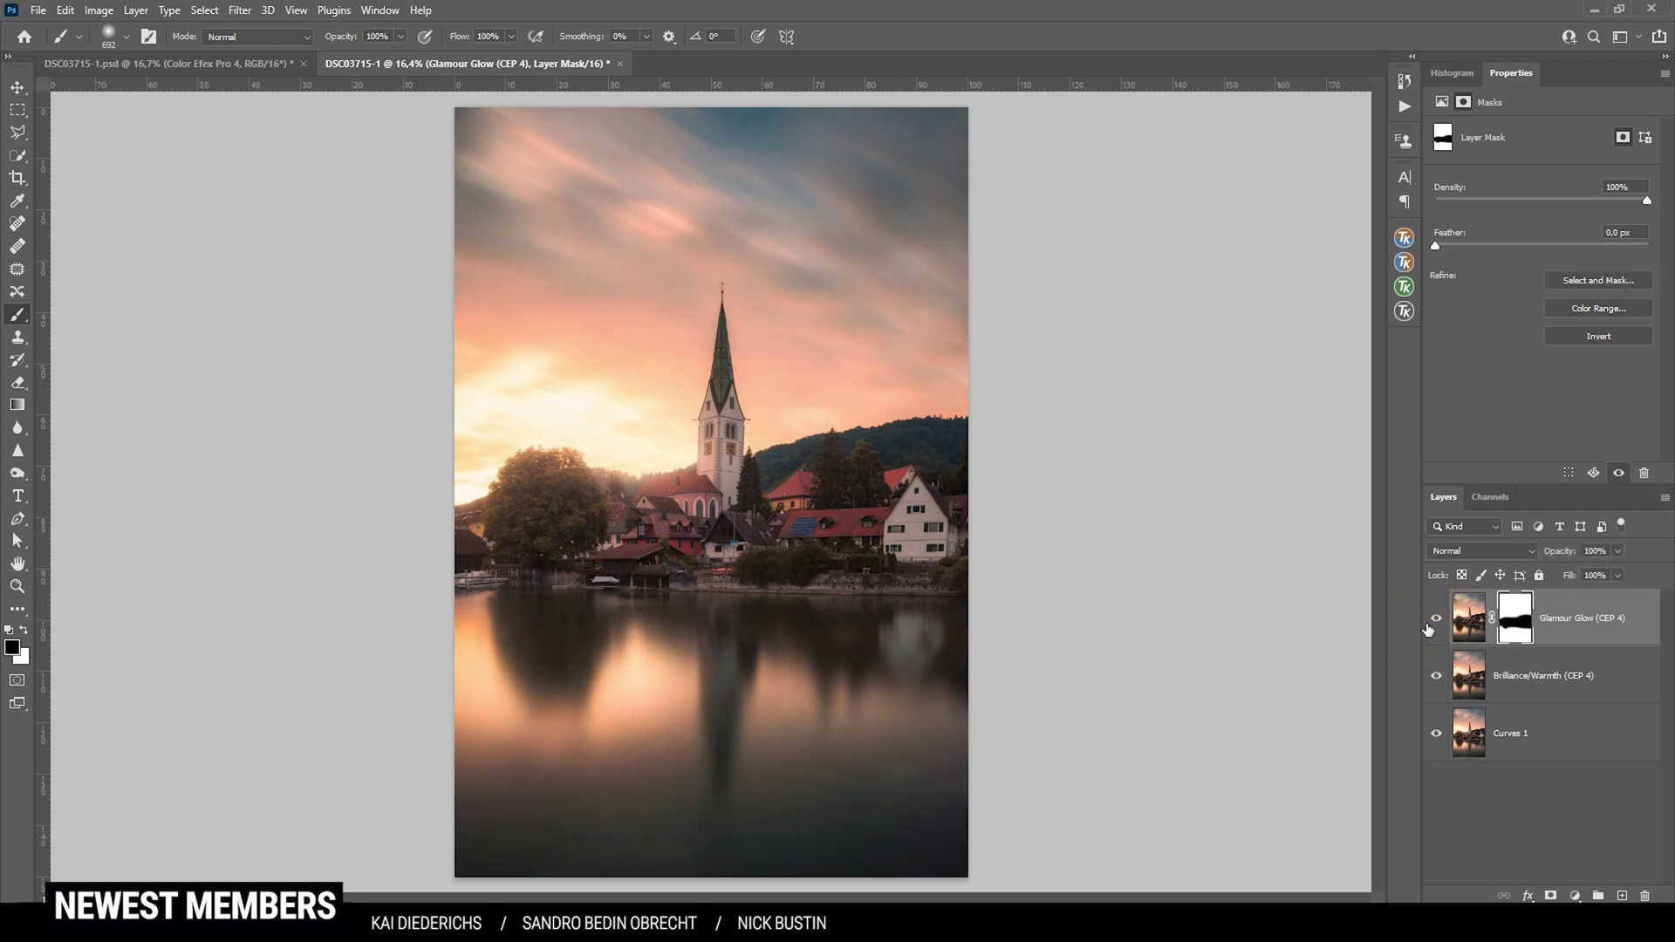